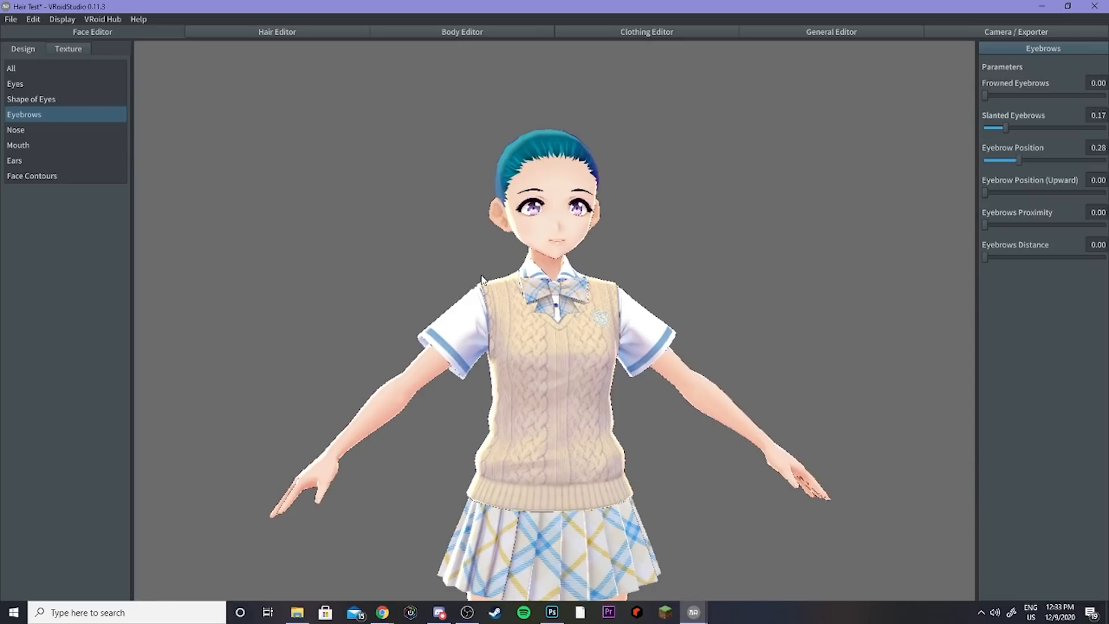
Step: Set the face and body outline widths to 0 in the General Editor
right_click_drag(488, 282, 708, 294)
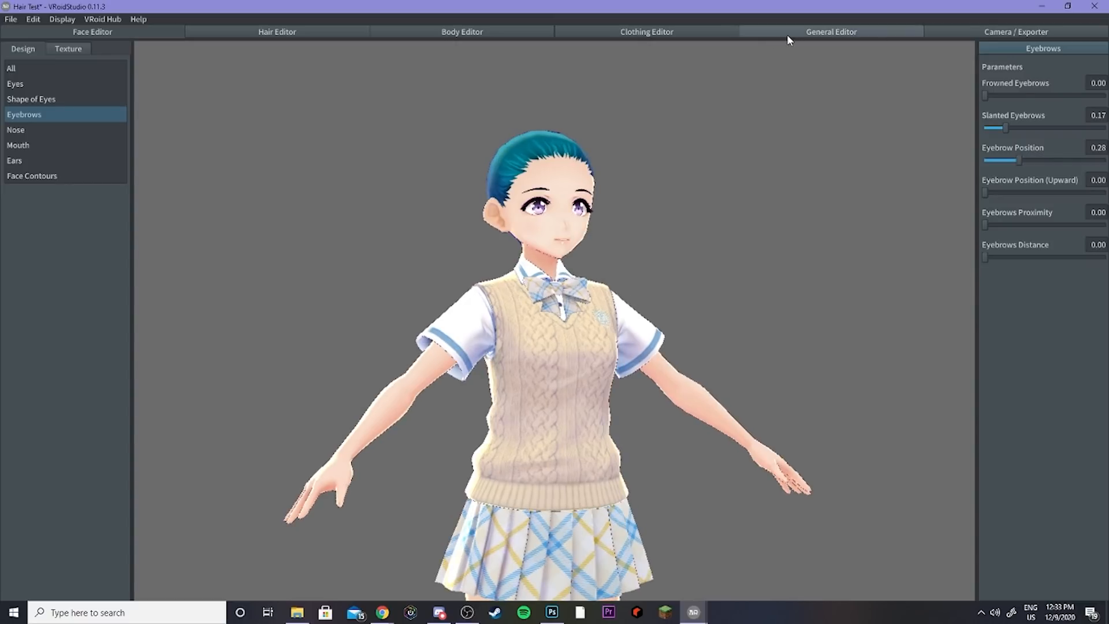
left_click(809, 33)
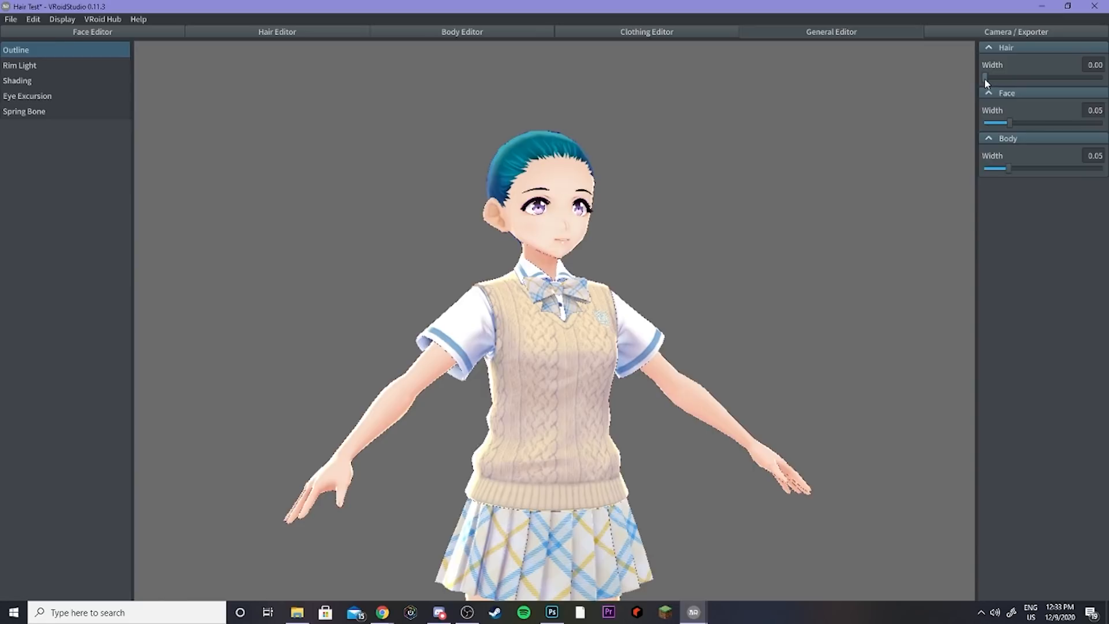
left_click_drag(1008, 123, 998, 124)
left_click_drag(1009, 169, 988, 168)
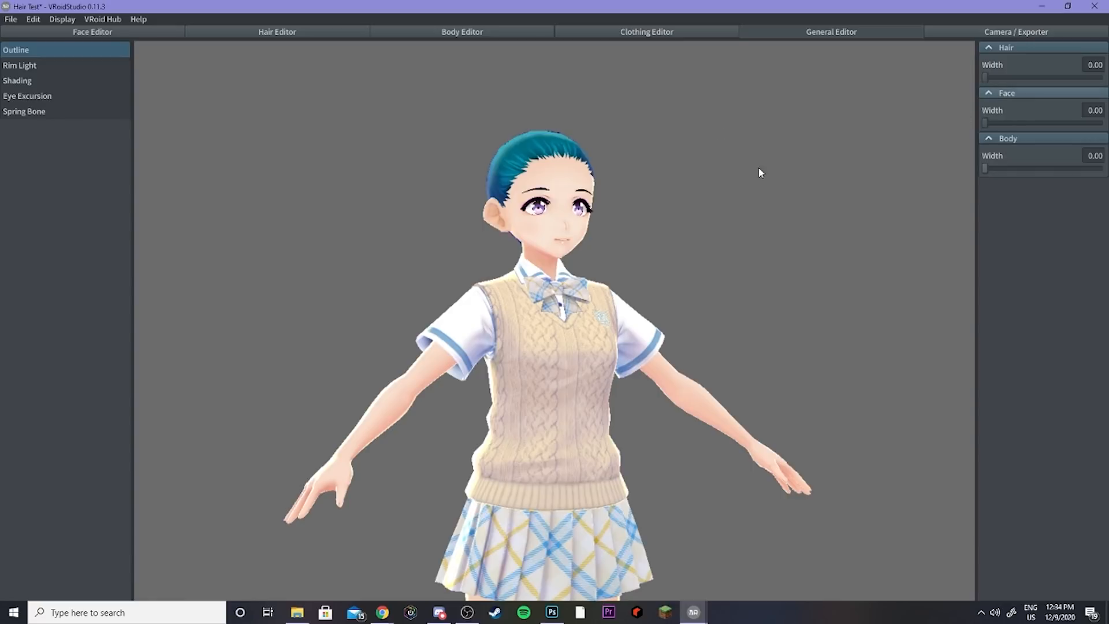
mouse_move(531, 223)
right_mouse_down()
mouse_move(495, 222)
mouse_move(536, 220)
mouse_move(526, 215)
mouse_move(514, 219)
mouse_move(533, 232)
right_mouse_up()
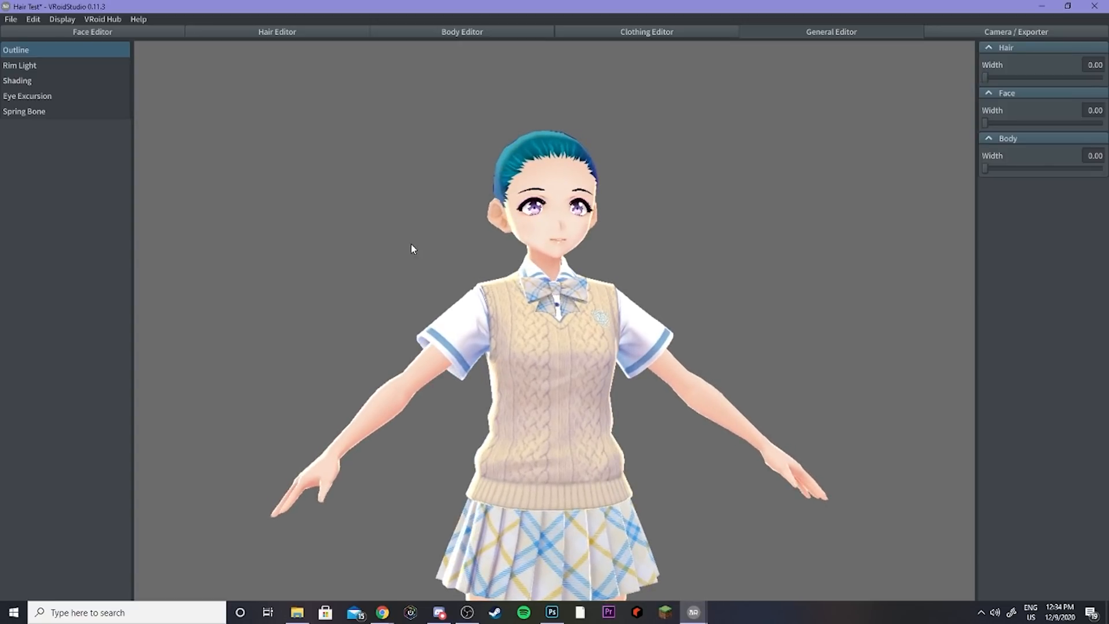
Step: Open the Hair Editor, check the hair preset list, and zoom in on the character's head
left_click(274, 32)
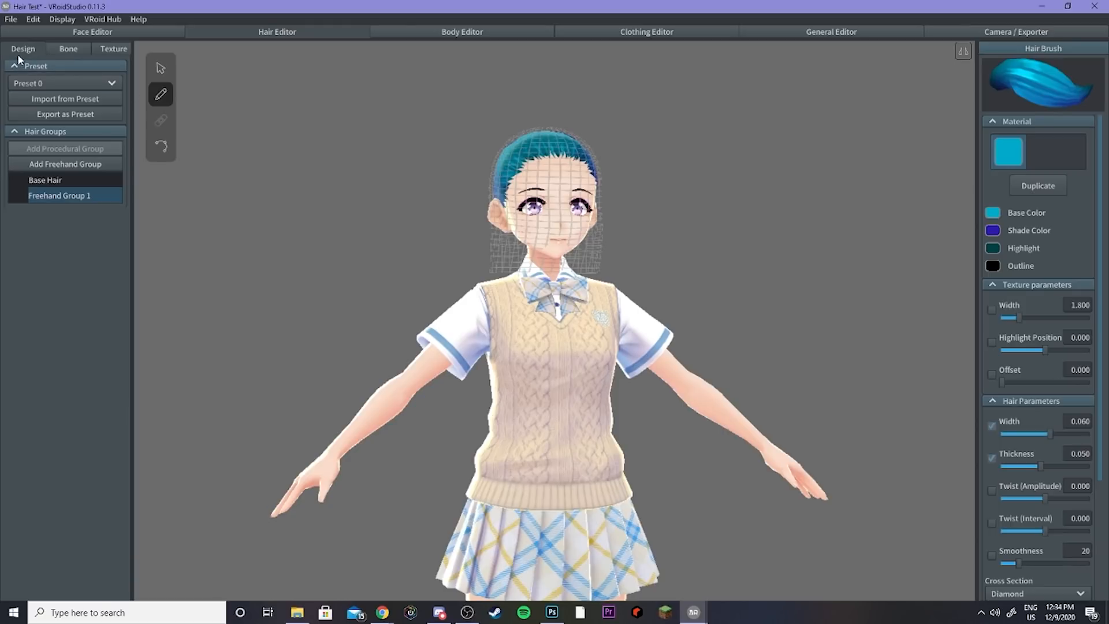
left_click(67, 85)
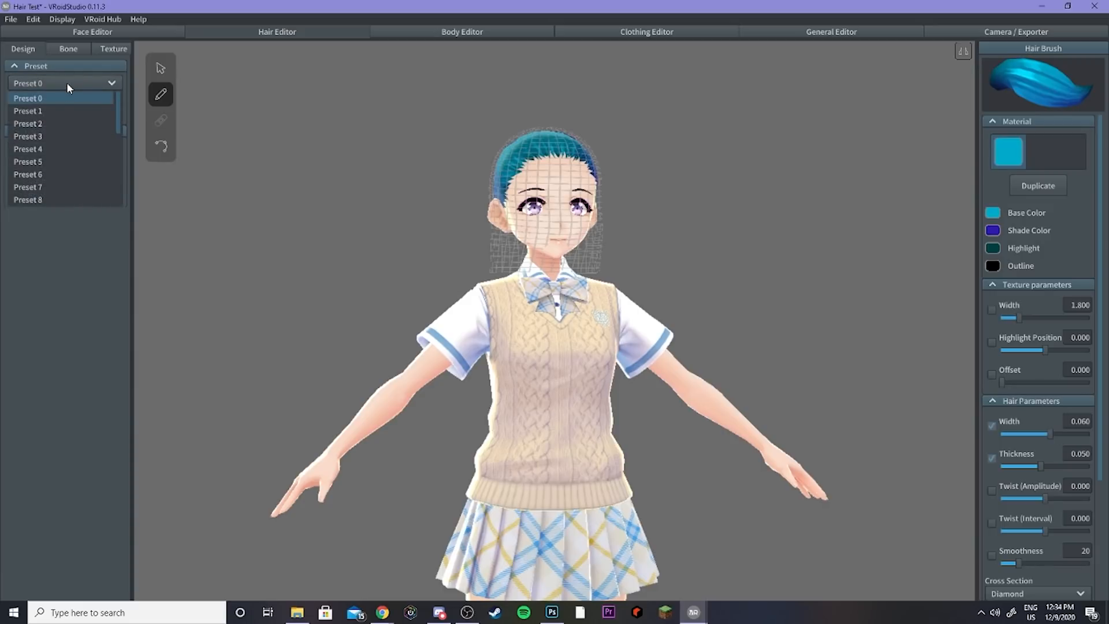
left_click(67, 82)
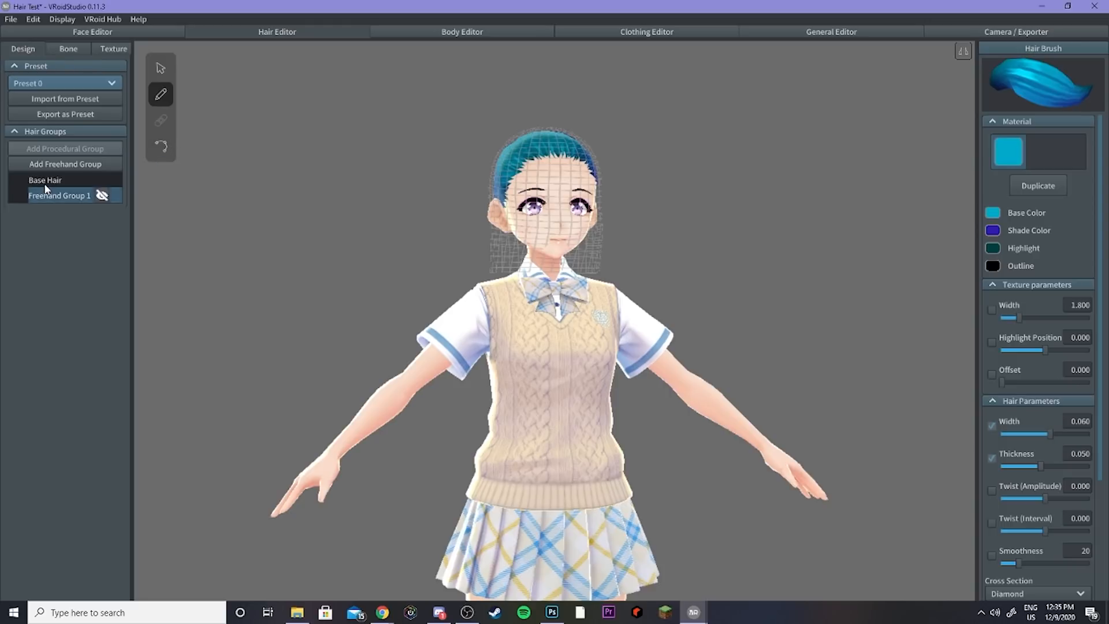
mouse_move(46, 184)
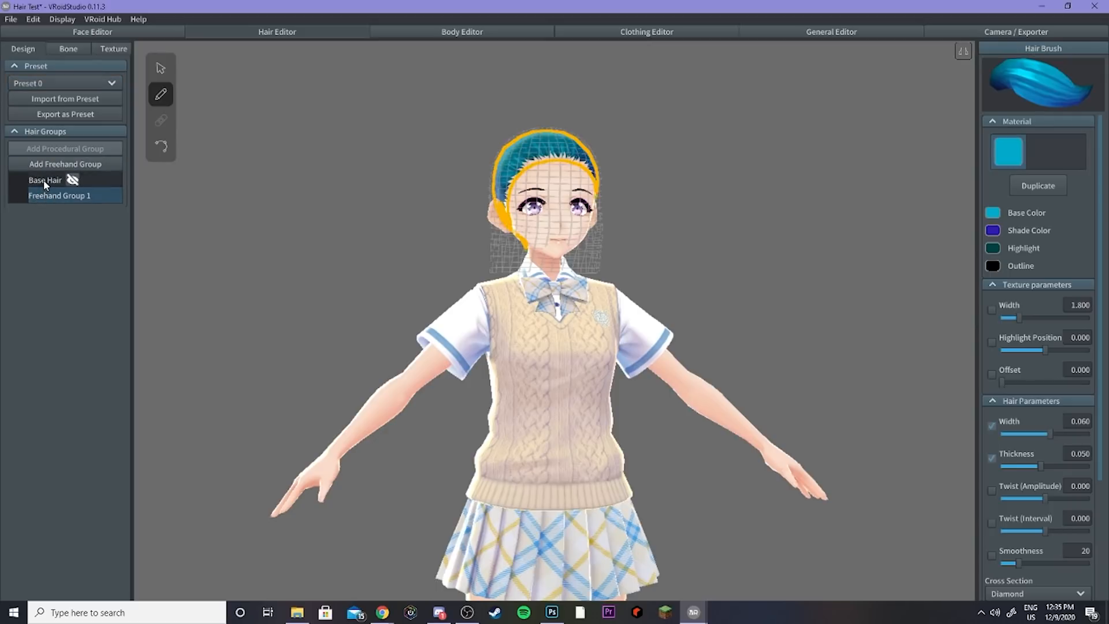
scroll(427, 266, "up", 5)
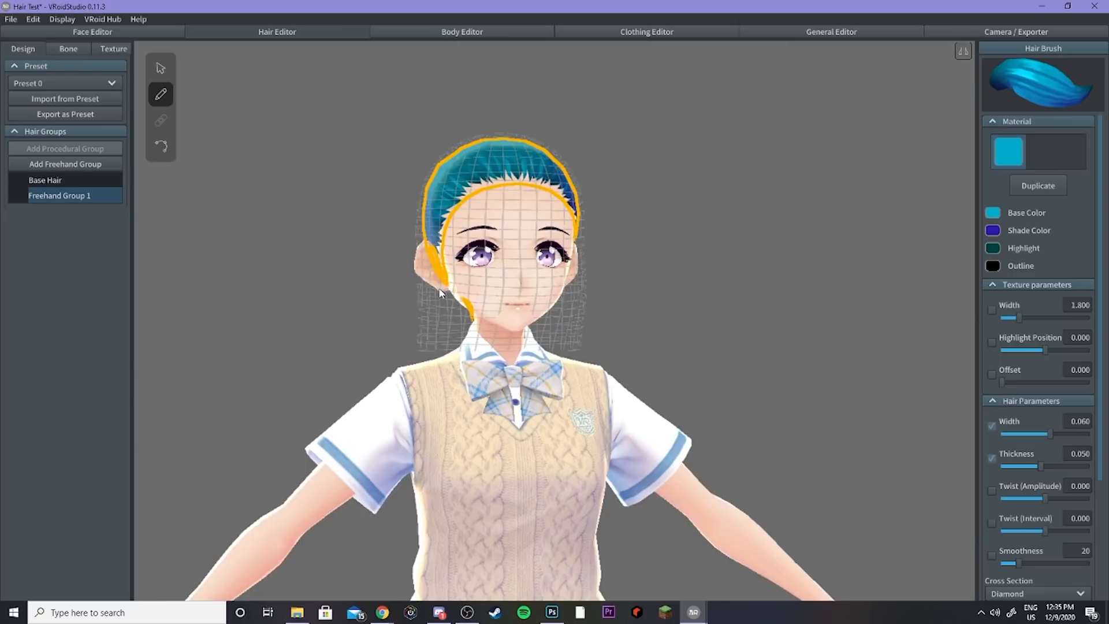
scroll(428, 271, "up", 2)
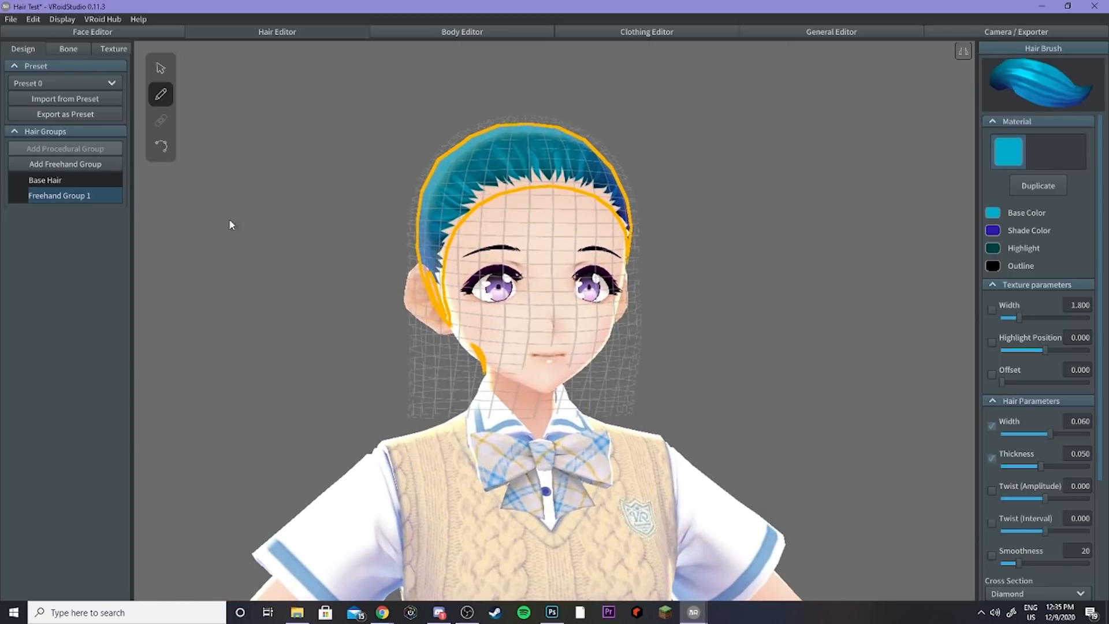
mouse_move(101, 175)
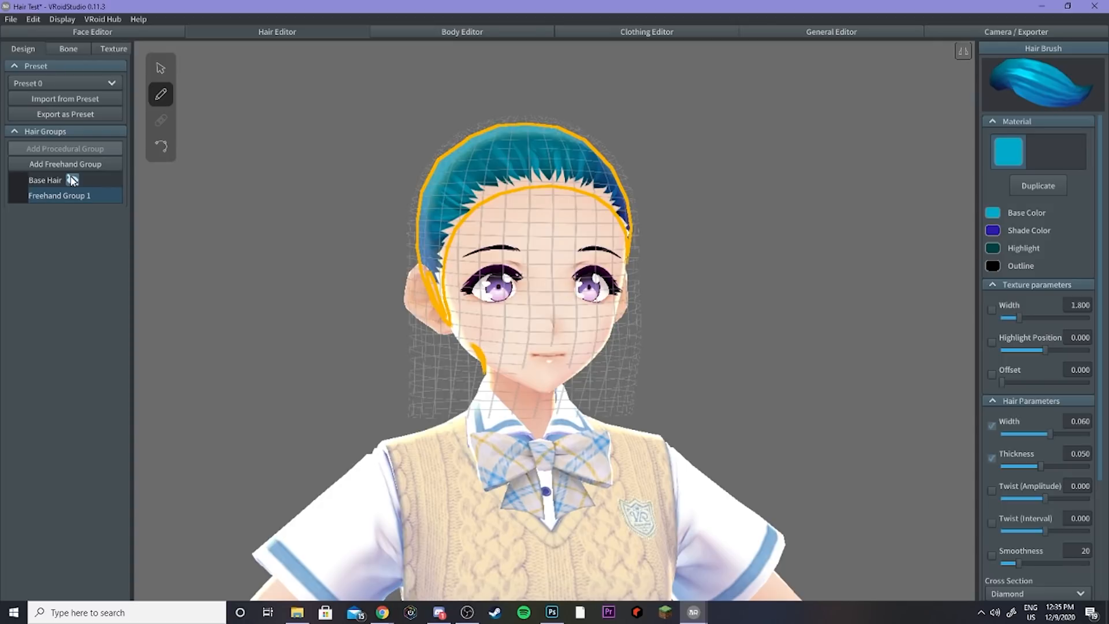
Step: Temporarily hide the base hair to inspect the head, then show it again
left_click(72, 180)
right_click_drag(578, 240, 529, 261)
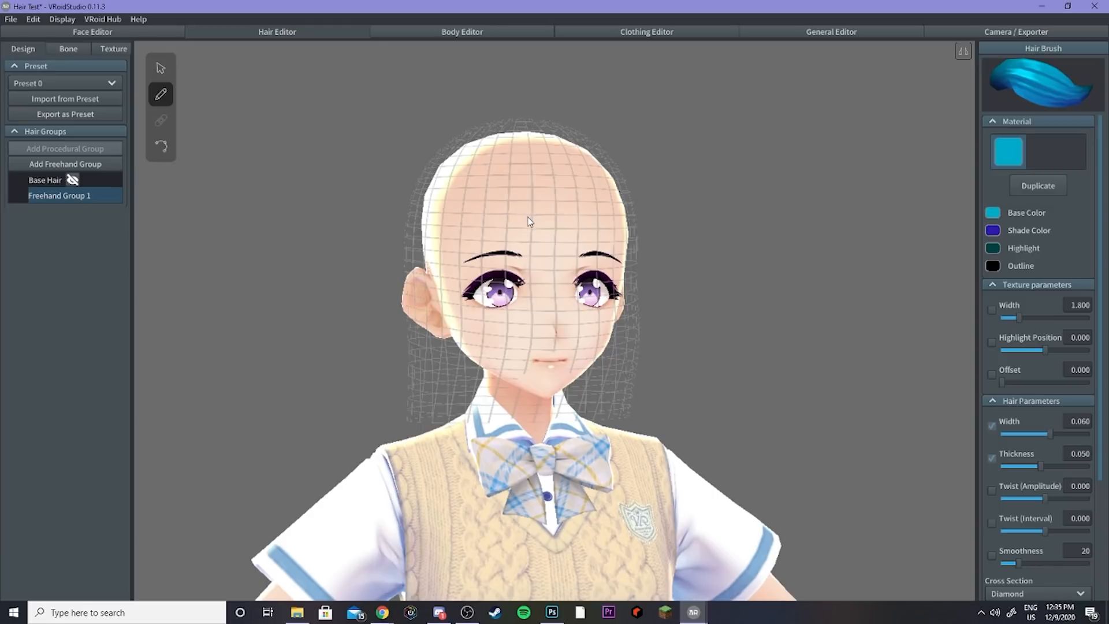
left_click(73, 181)
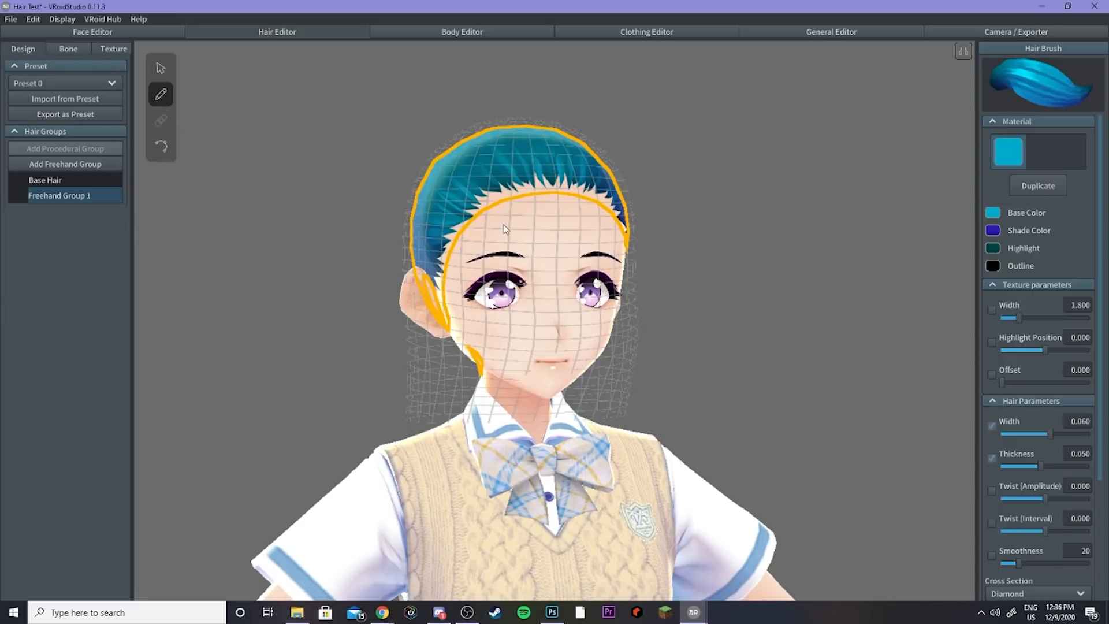
Step: Draw three freehand strands from the crown down across the forehead in Freehand Group 1
right_click_drag(504, 224, 504, 224)
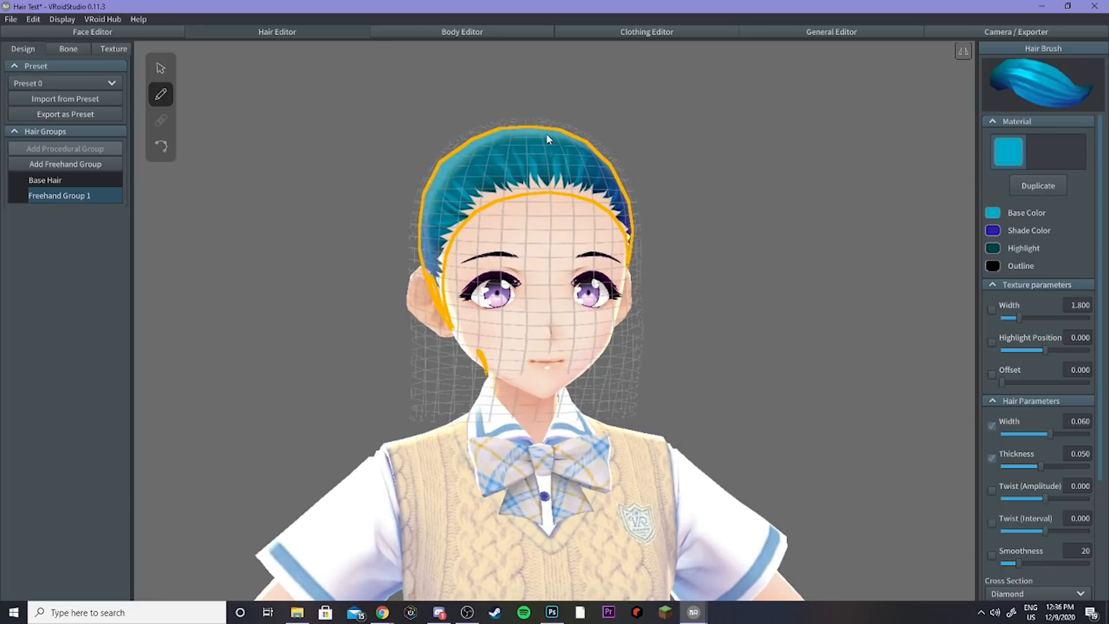
mouse_move(540, 132)
left_mouse_down()
mouse_move(555, 208)
mouse_move(524, 267)
left_mouse_up()
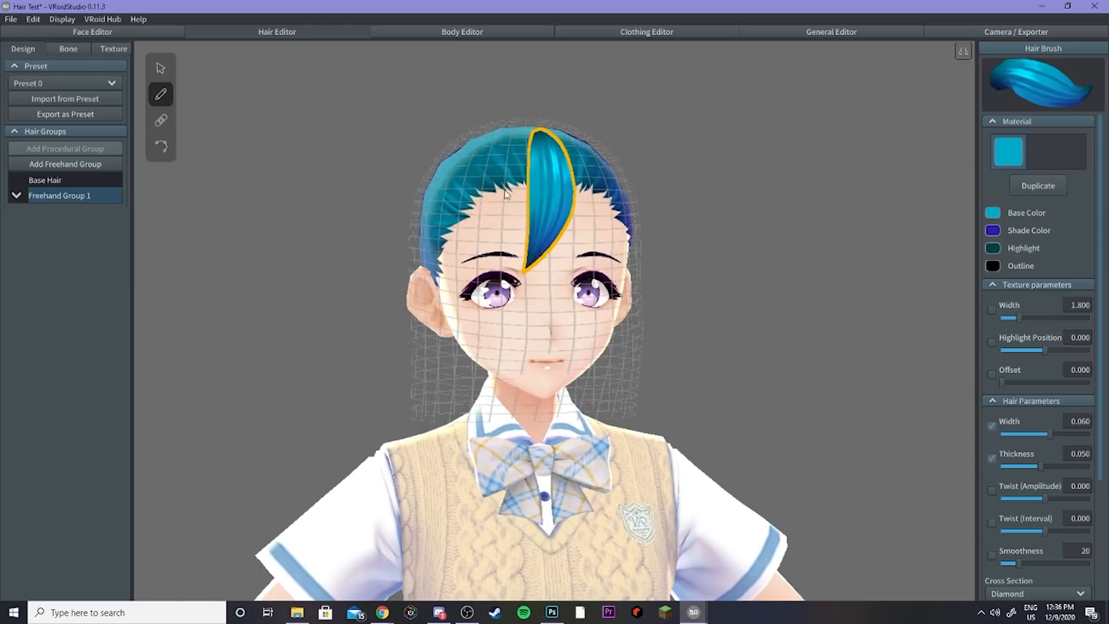
left_click_drag(527, 132, 482, 255)
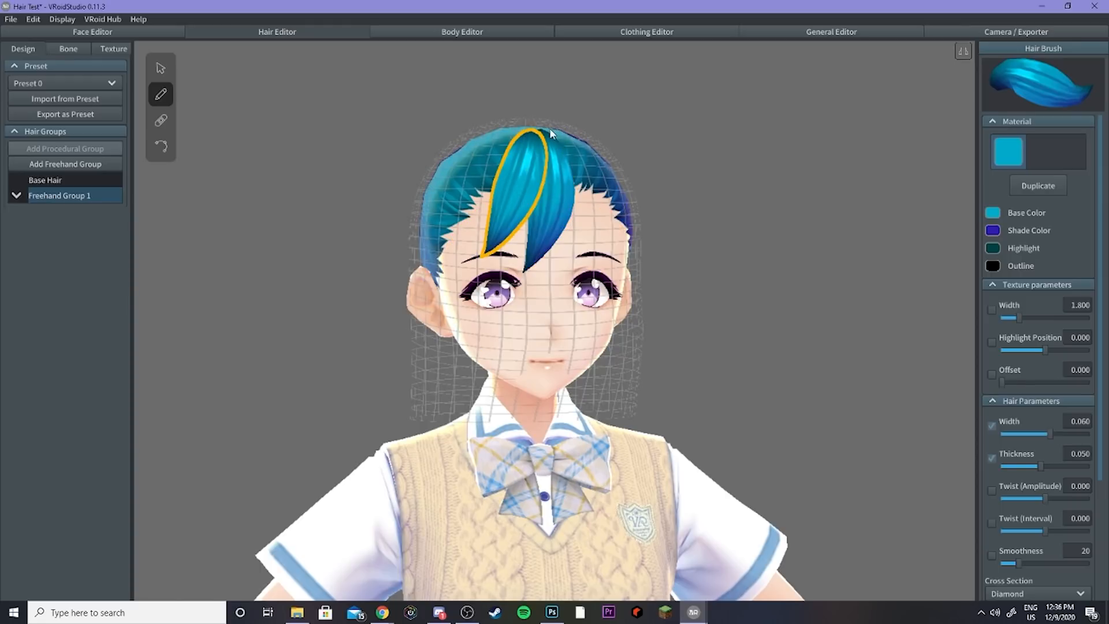
mouse_move(543, 130)
left_mouse_down()
mouse_move(591, 235)
mouse_move(581, 273)
left_mouse_up()
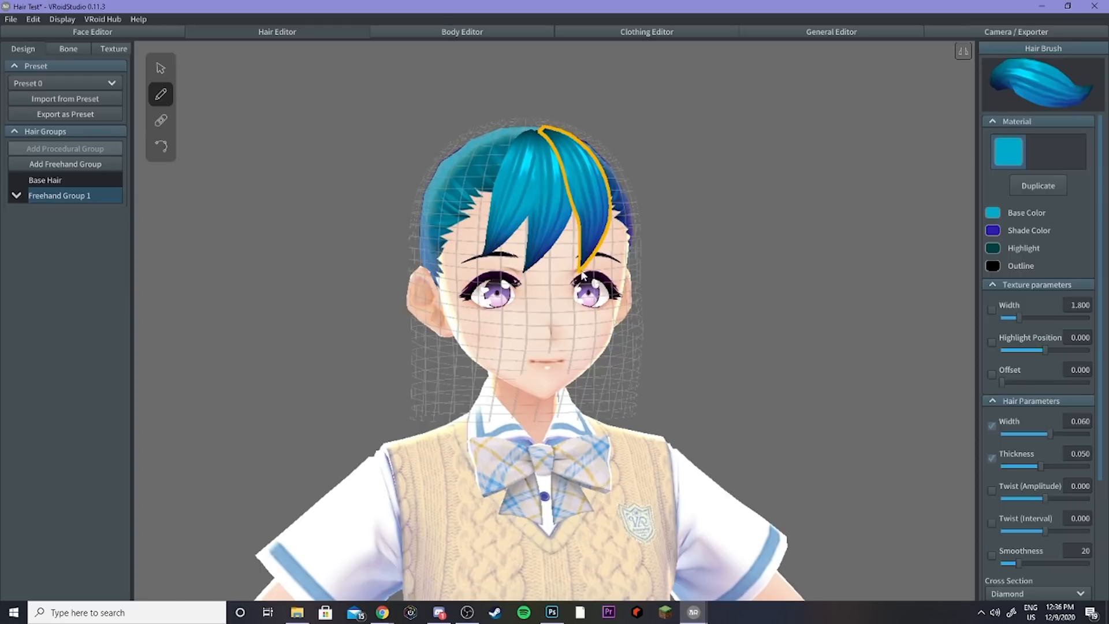
Step: Add a new freehand group and pull its guide-mesh points outward on the head's left side
left_click(66, 165)
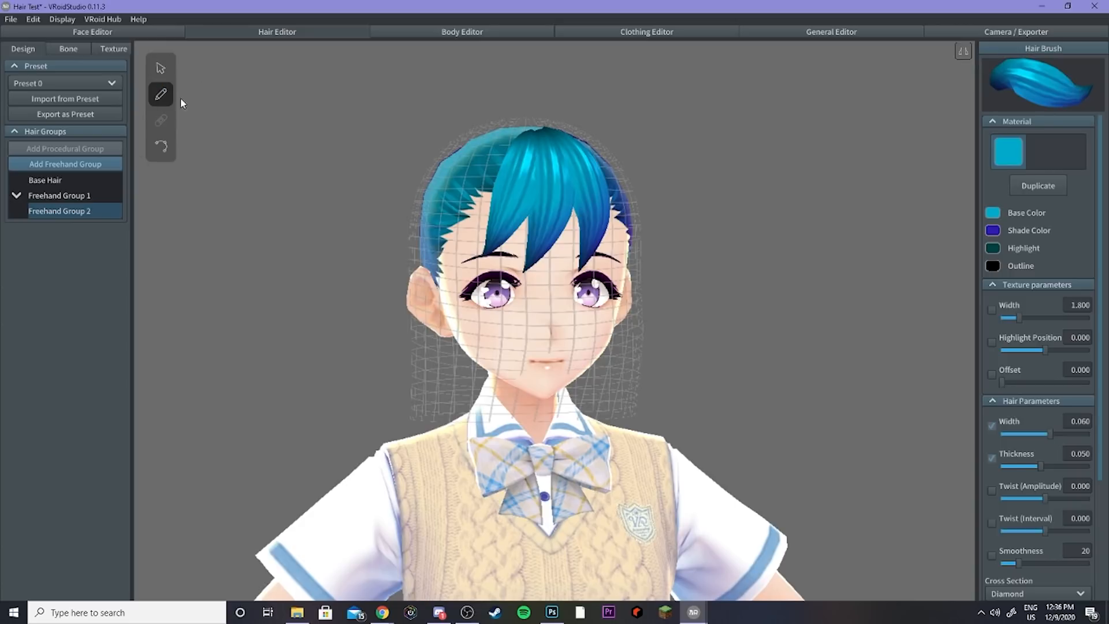
left_click(162, 68)
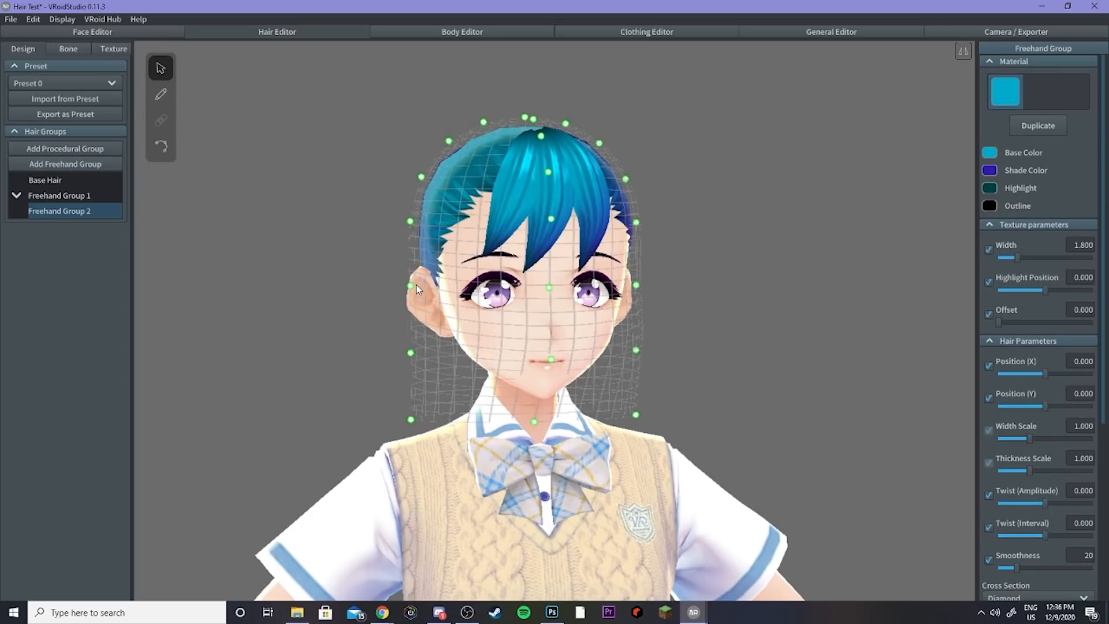
left_click_drag(407, 286, 389, 282)
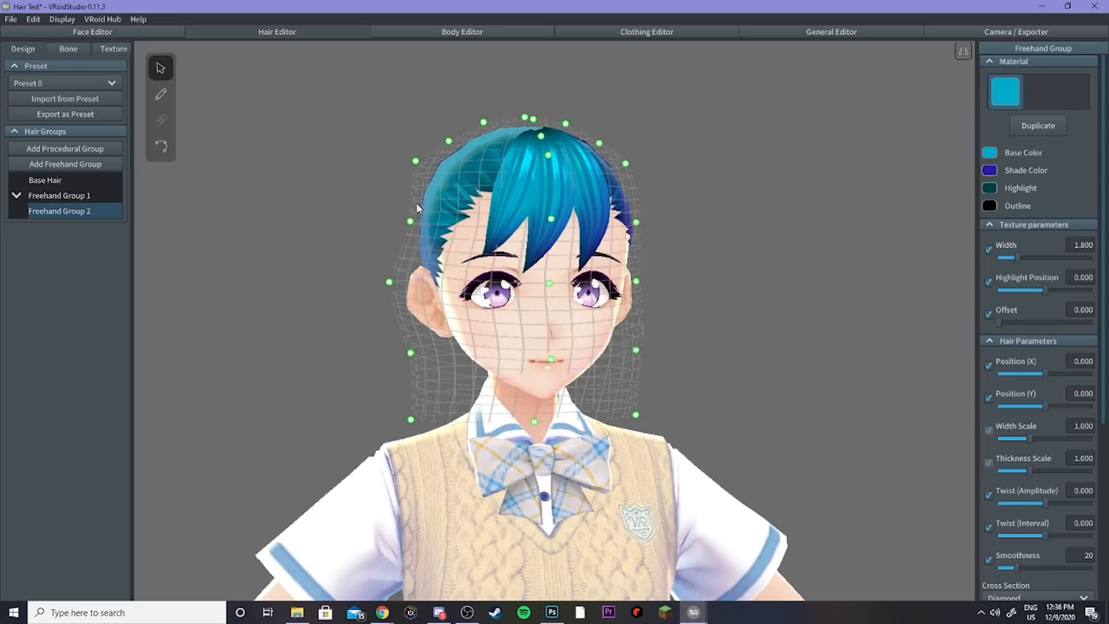
left_click_drag(411, 222, 391, 215)
left_click_drag(483, 122, 486, 113)
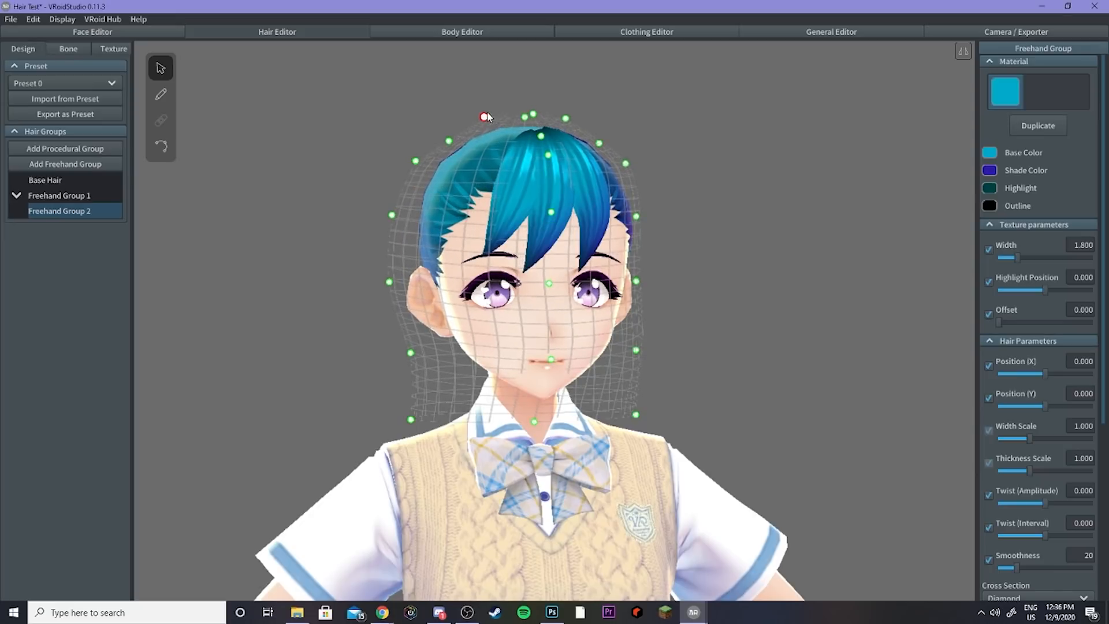
right_click_drag(553, 180, 613, 220)
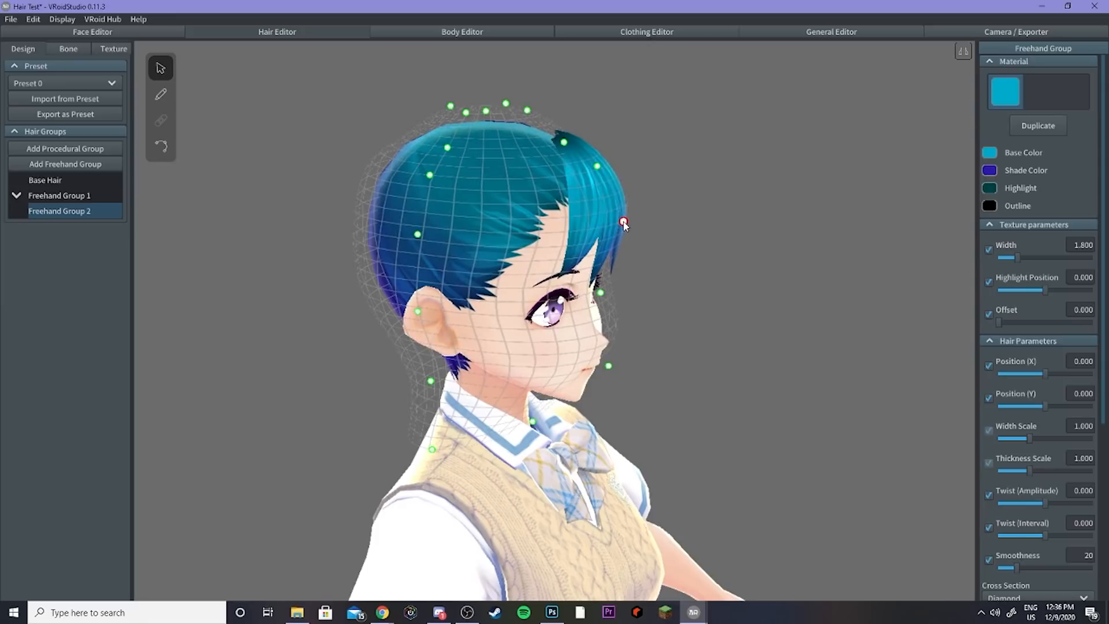
Step: Draw several strands from the crown over the forehead in the new freehand group
left_click(161, 94)
mouse_move(549, 162)
right_mouse_down()
mouse_move(520, 155)
mouse_move(551, 146)
right_mouse_up()
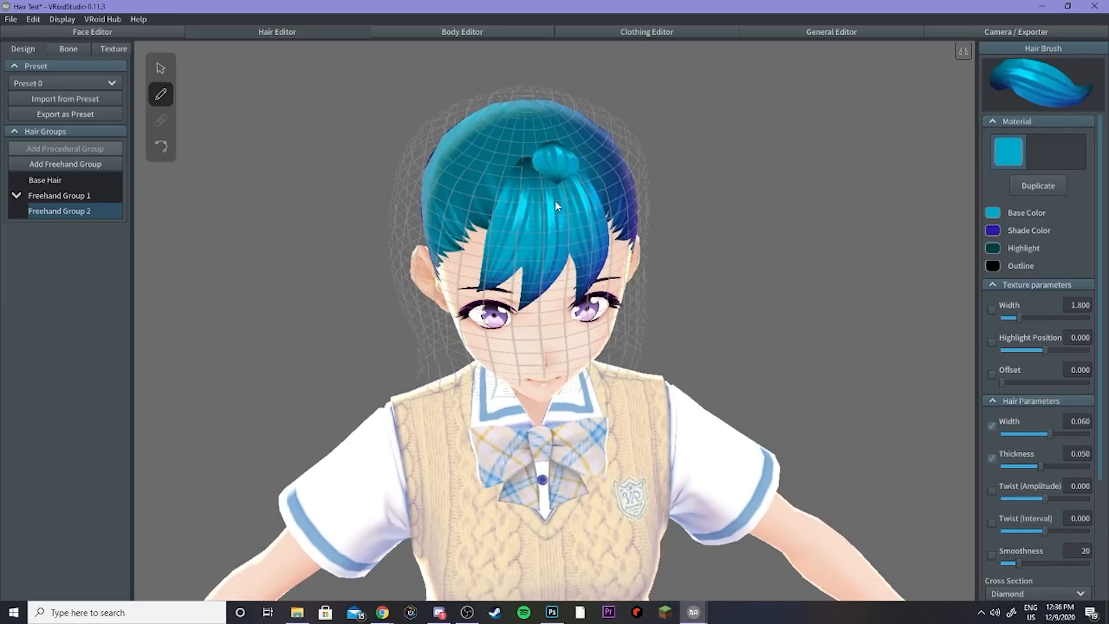
left_click_drag(555, 201, 533, 271)
left_click_drag(543, 152, 488, 258)
left_click_drag(575, 177, 590, 257)
right_click_drag(590, 258, 588, 229)
Step: Delete Freehand Group 2 and Freehand Group 1
right_click(56, 214)
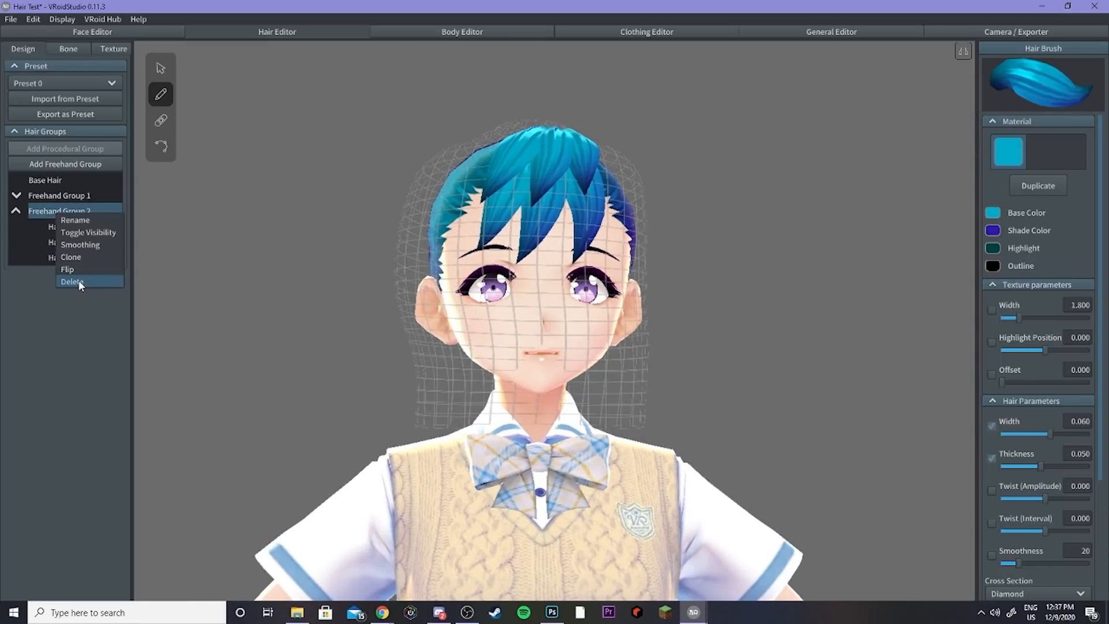
left_click(78, 282)
right_click(52, 196)
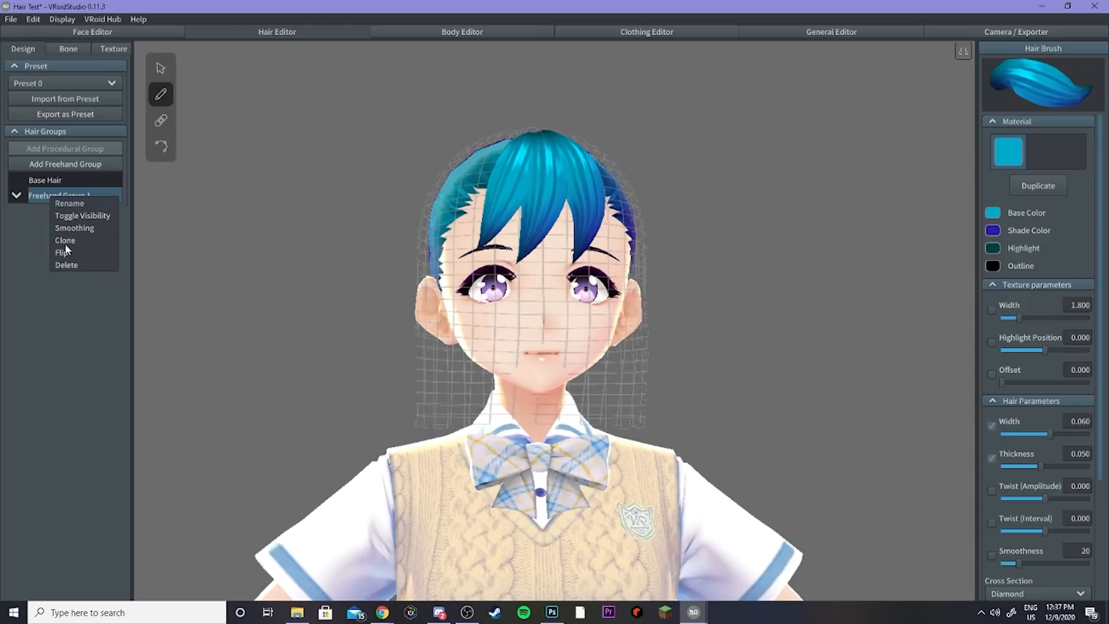
left_click(73, 263)
Step: Add a new freehand group and draw a strand sweeping from the crown across the forehead
left_click(78, 165)
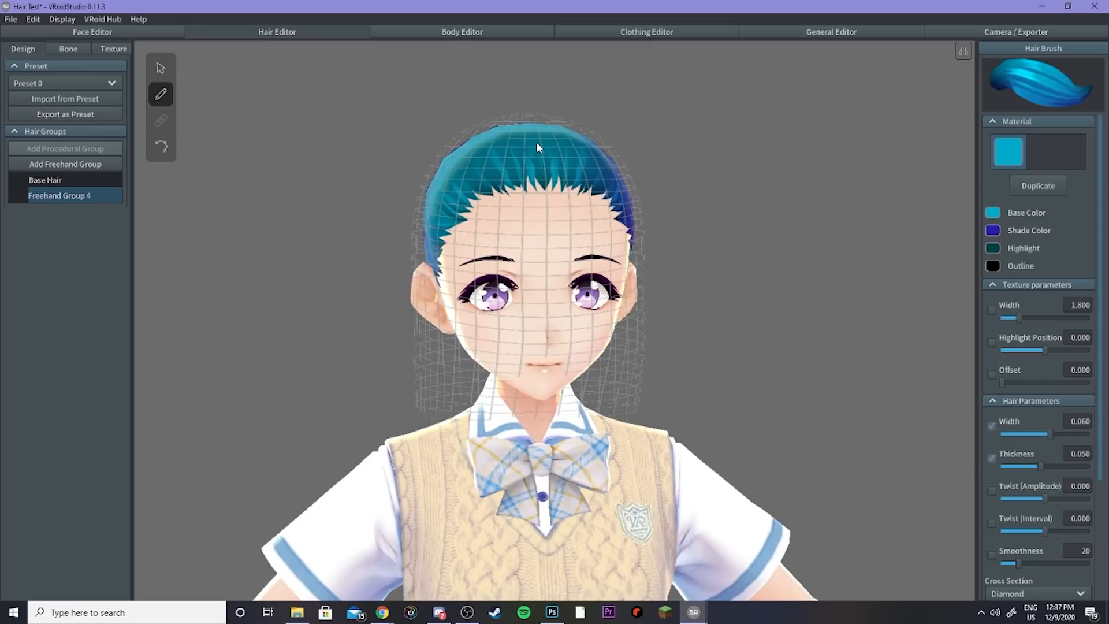
mouse_move(553, 177)
left_mouse_down()
mouse_move(547, 213)
mouse_move(500, 260)
left_mouse_up()
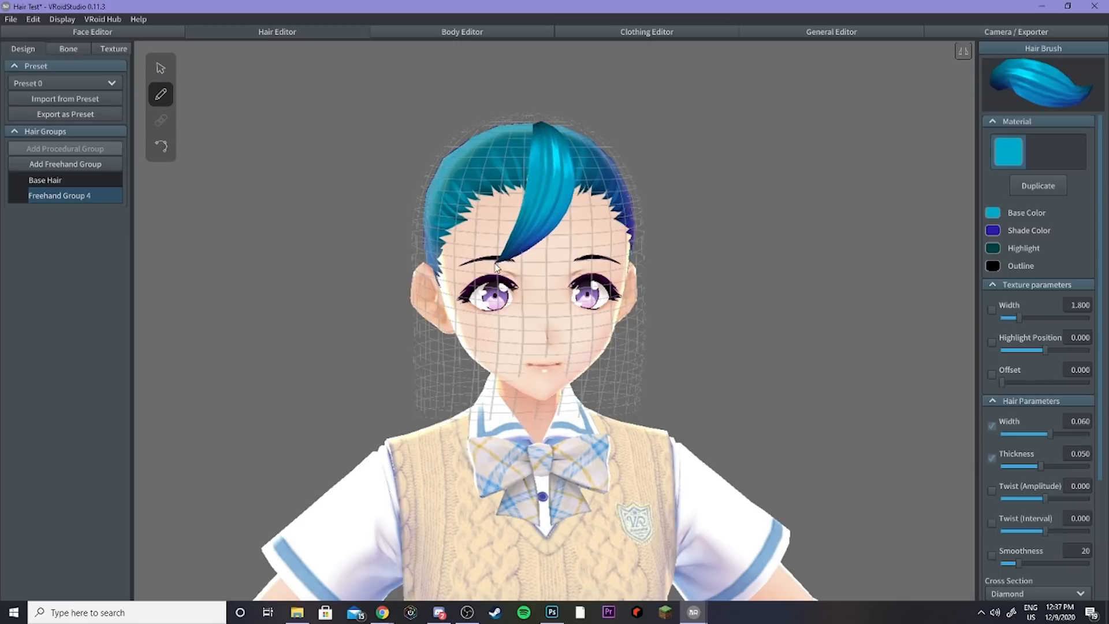
Step: Pull the guide-mesh points on the head's left side outward
left_click(161, 68)
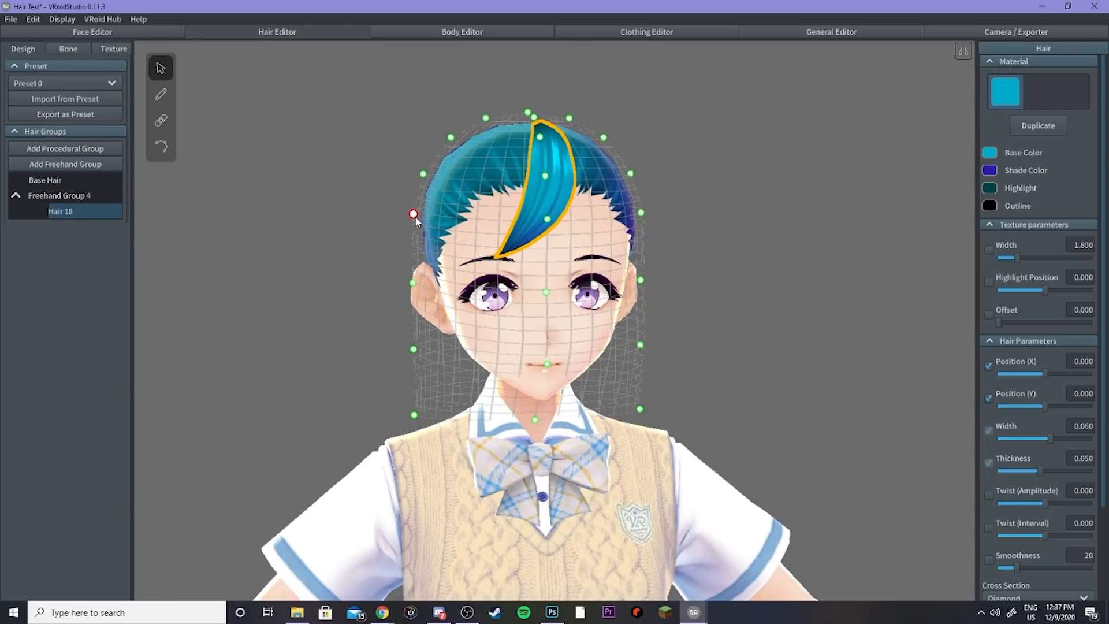
left_click_drag(414, 215, 394, 214)
left_click_drag(413, 284, 395, 283)
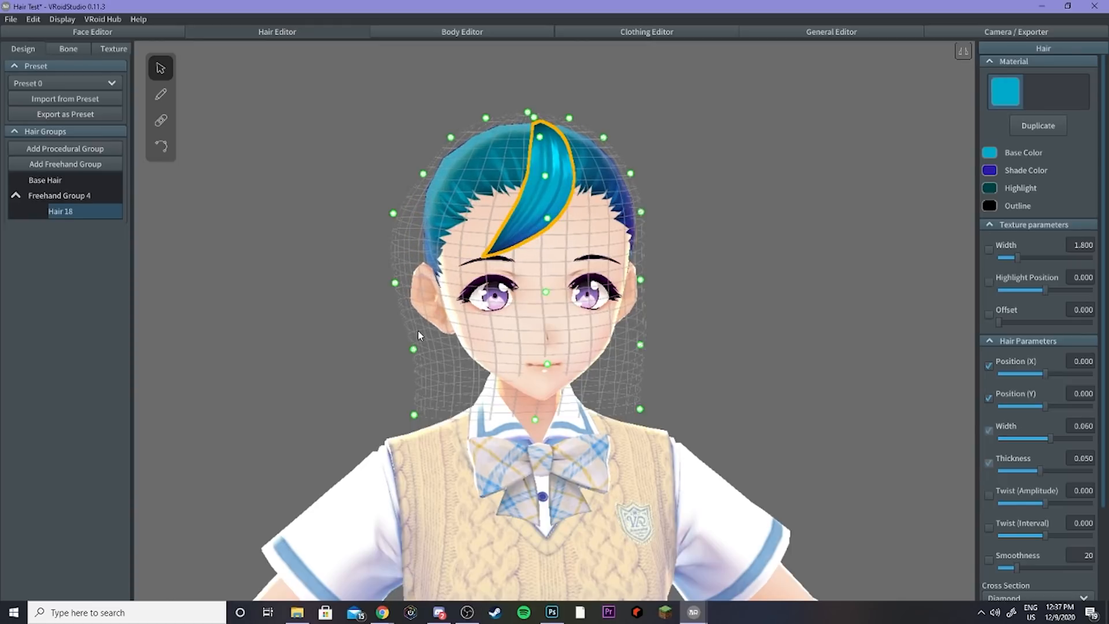
left_click_drag(414, 349, 397, 350)
left_click_drag(424, 174, 419, 165)
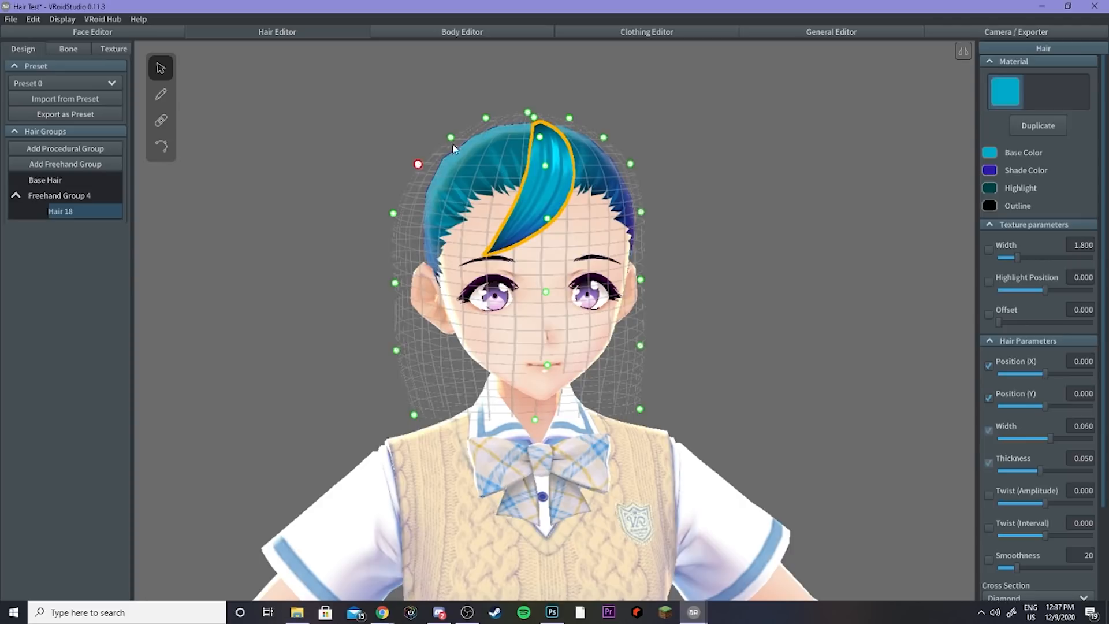
Step: Retouch the new strand into a zigzag shape with the Retouch tool
left_click(162, 95)
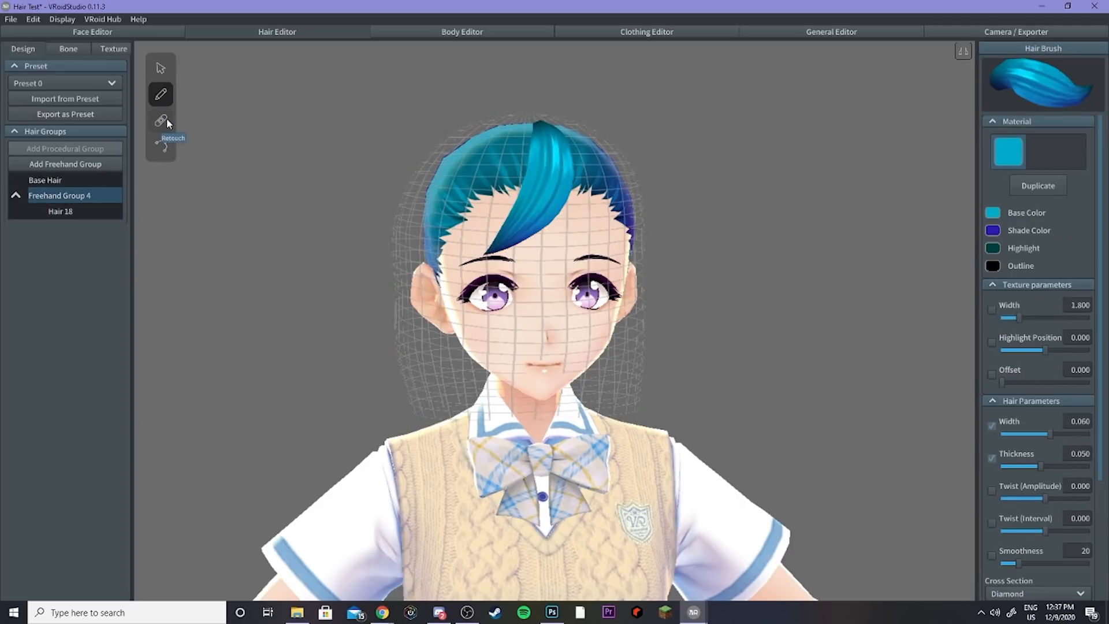
left_click(164, 122)
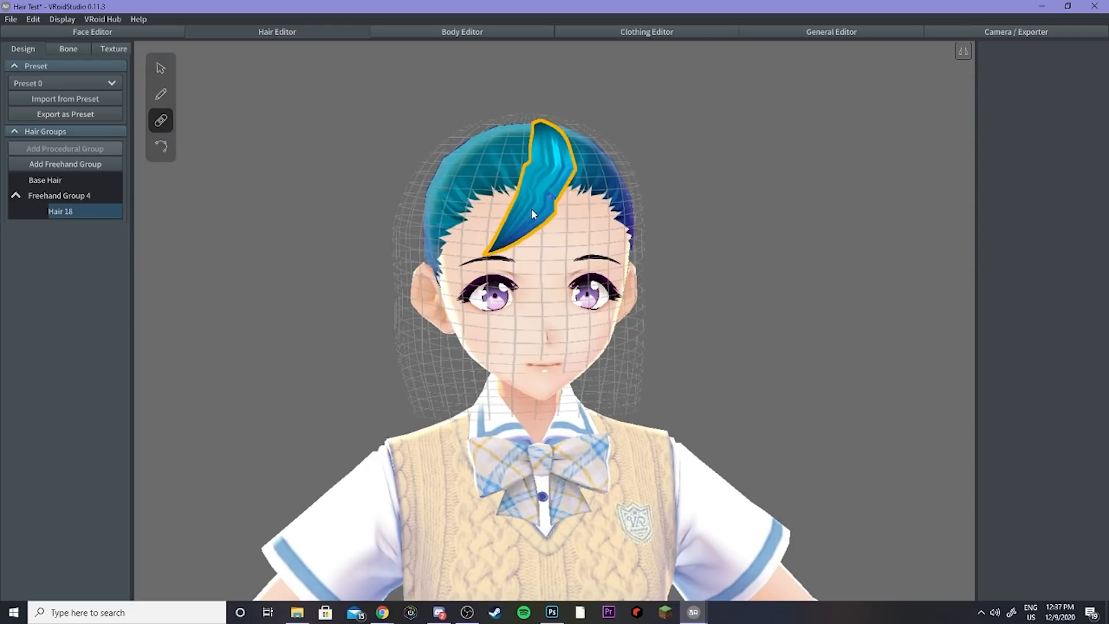
left_click_drag(518, 240, 553, 149)
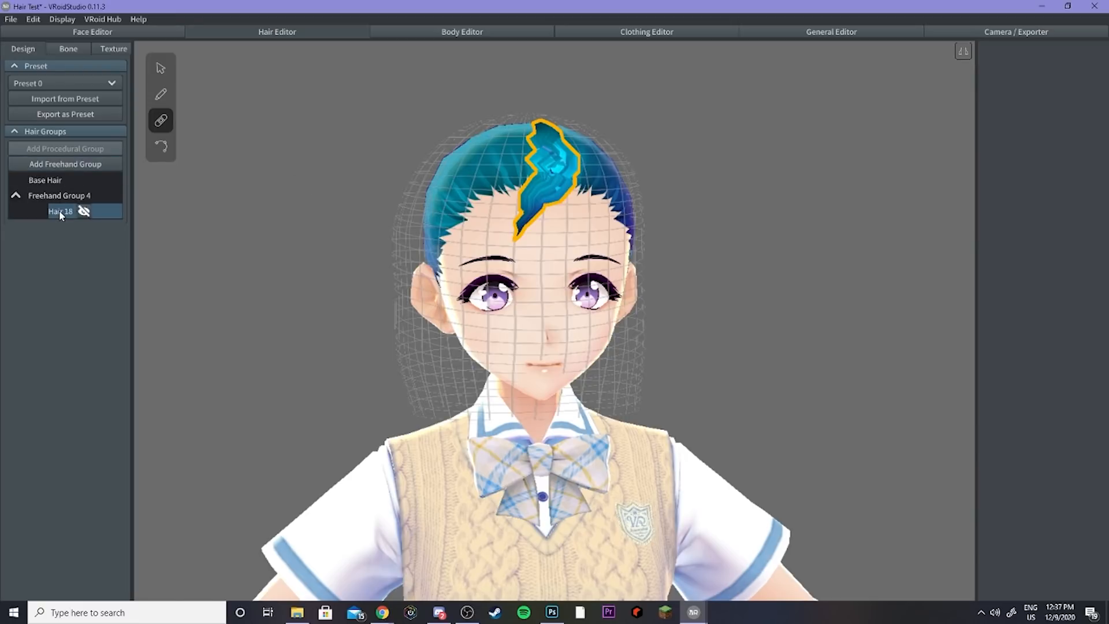
Step: Draw a second strand from the crown down across the left side of the forehead
left_click(162, 147)
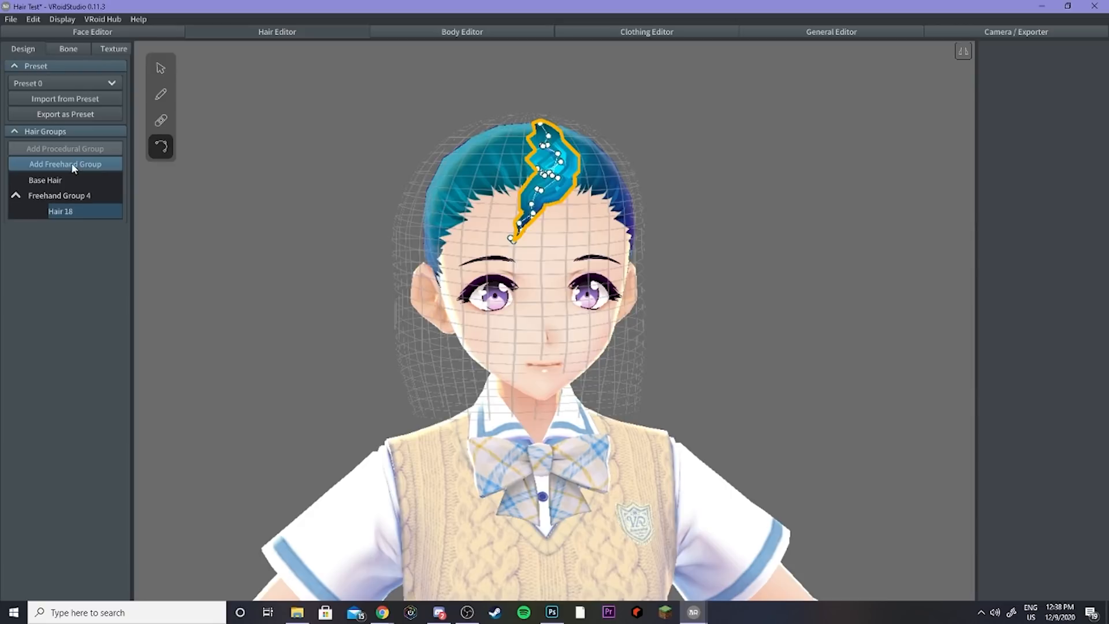
left_click(161, 94)
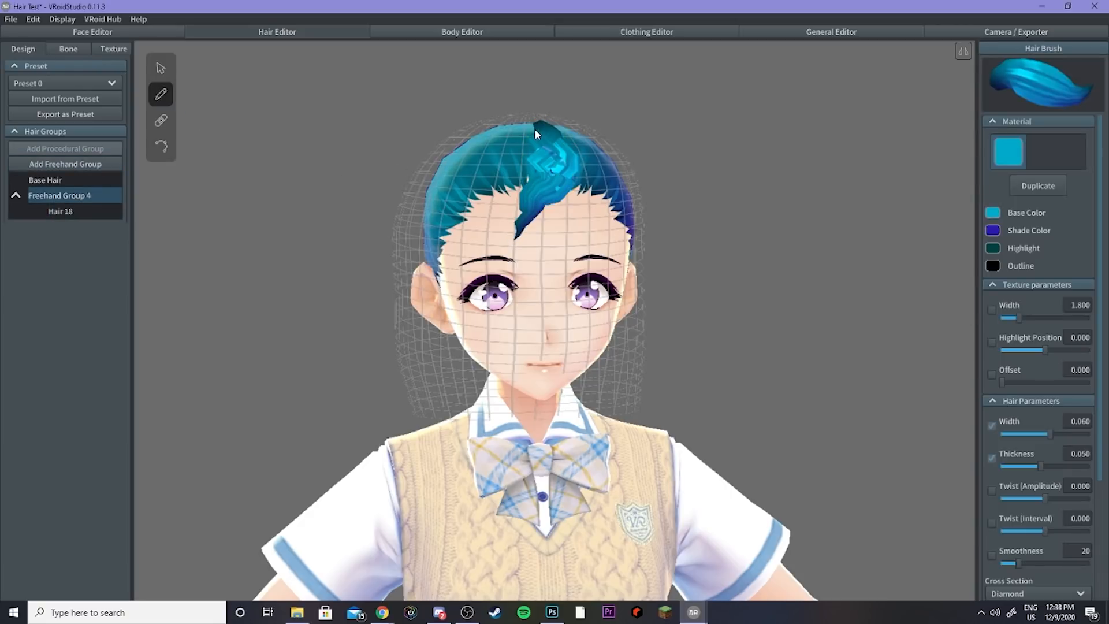
left_click_drag(537, 127, 462, 252)
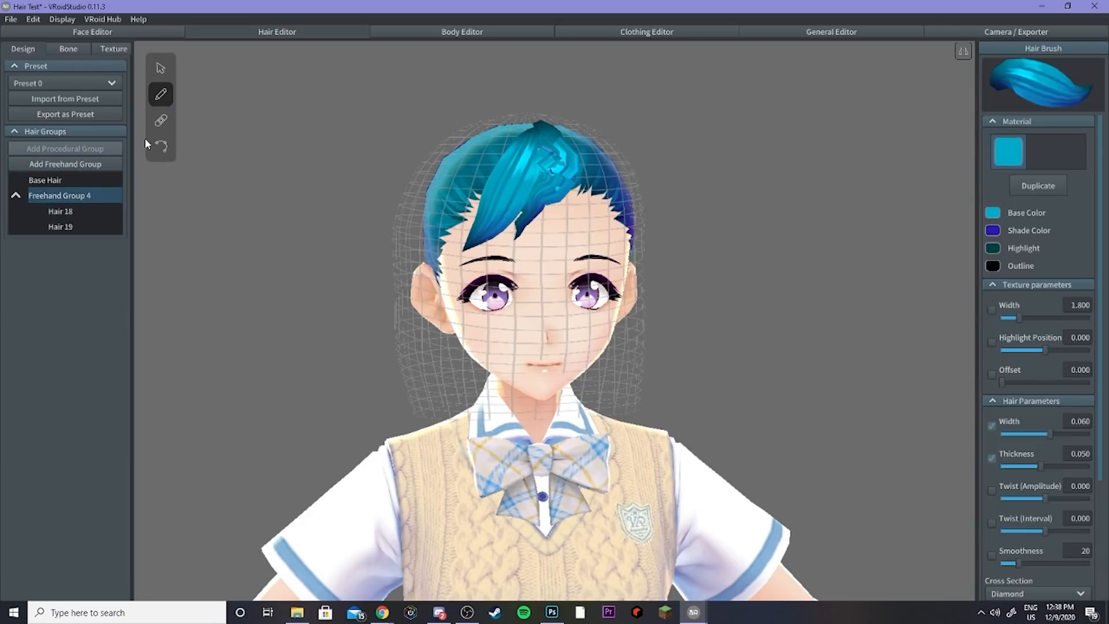
Step: Retouch the second strand's control points, reshaping its curve from the crown down to the forehead
left_click(161, 147)
left_click_drag(503, 195, 477, 239)
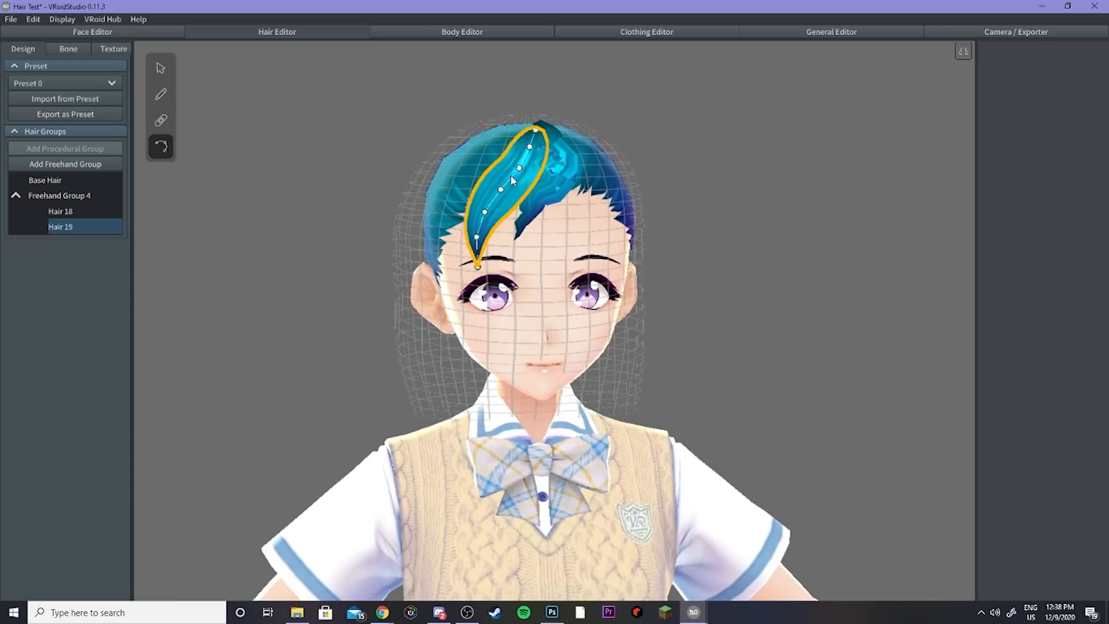
left_click_drag(516, 171, 520, 166)
mouse_move(523, 171)
right_mouse_down()
mouse_move(528, 179)
mouse_move(537, 154)
right_mouse_up()
left_click_drag(537, 154, 536, 117)
left_click_drag(537, 176, 532, 173)
left_click_drag(513, 235, 522, 216)
right_click_drag(541, 188, 551, 210)
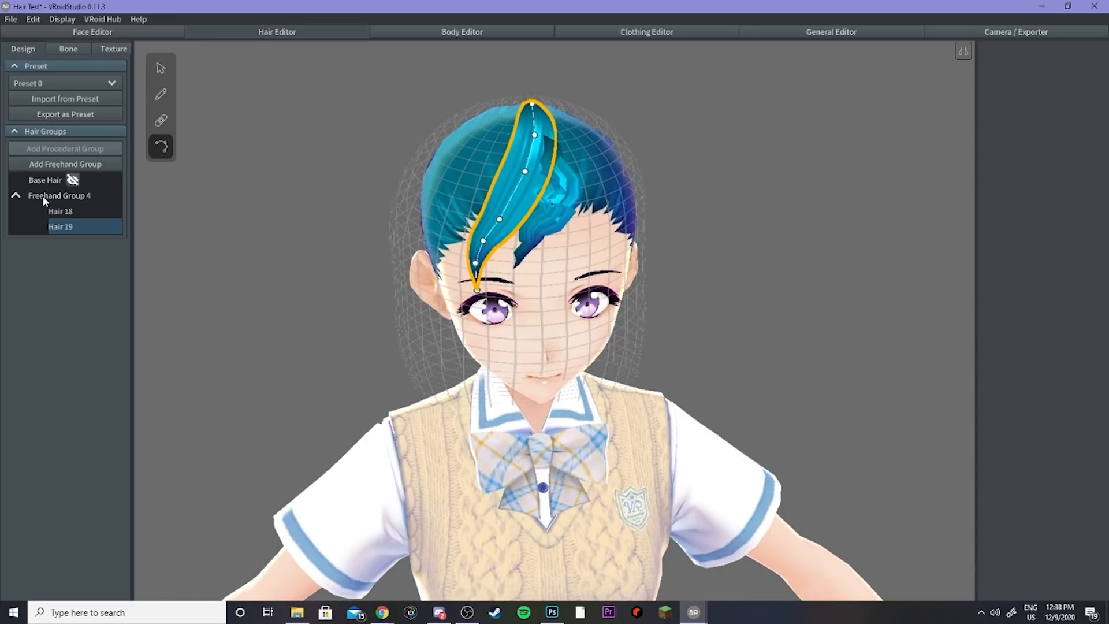
Step: Delete both freehand strands, Hair 18 and Hair 19, from Freehand Group 4
right_click(63, 211)
left_click(78, 277)
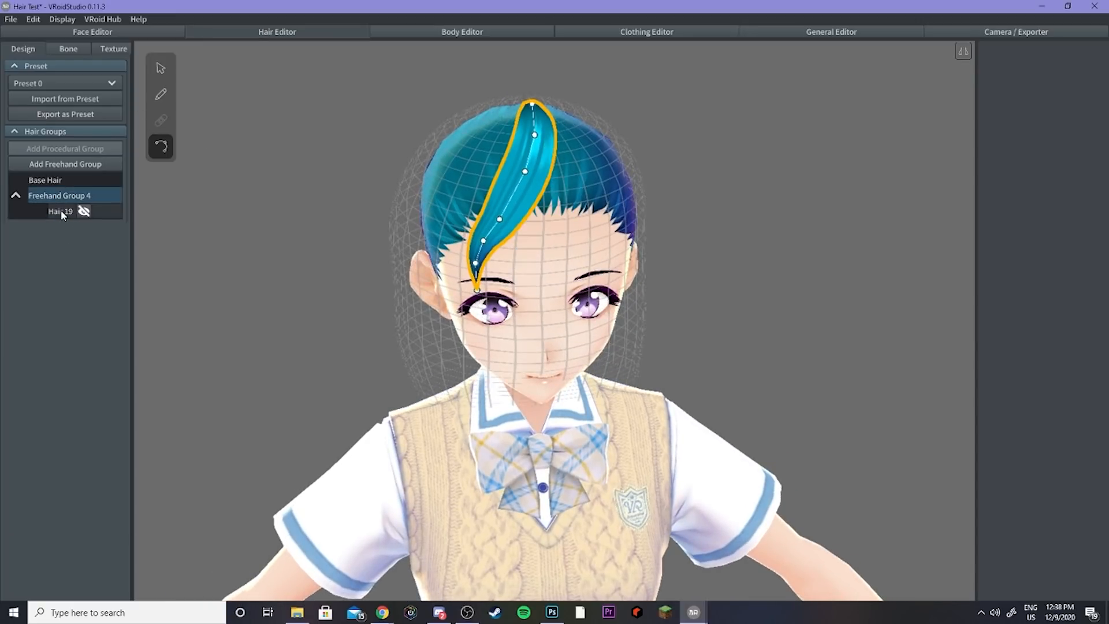
right_click(61, 209)
left_click(78, 277)
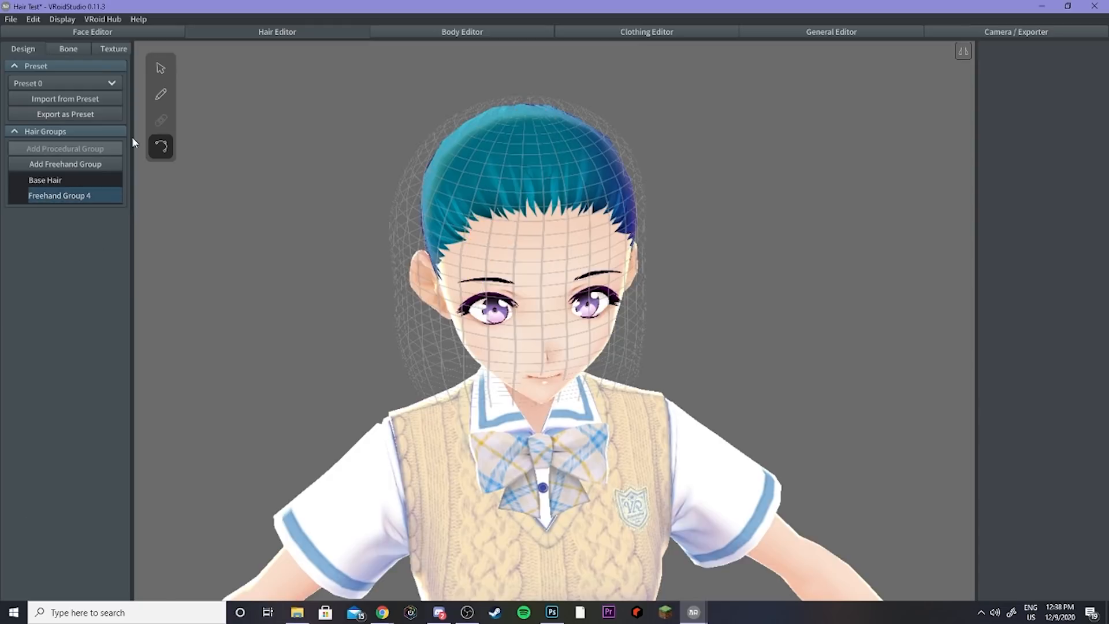
Step: Enable mirroring and draw a symmetric pair of strands from the crown down past the eyes, then undo them
left_click(162, 98)
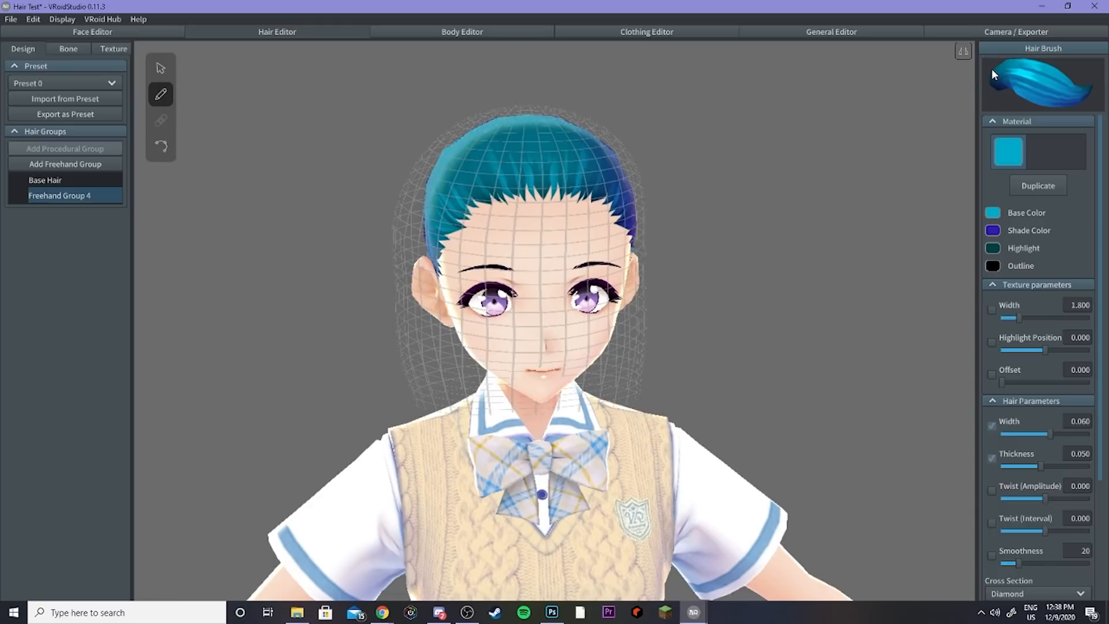
left_click(964, 52)
right_click_drag(587, 139, 590, 145)
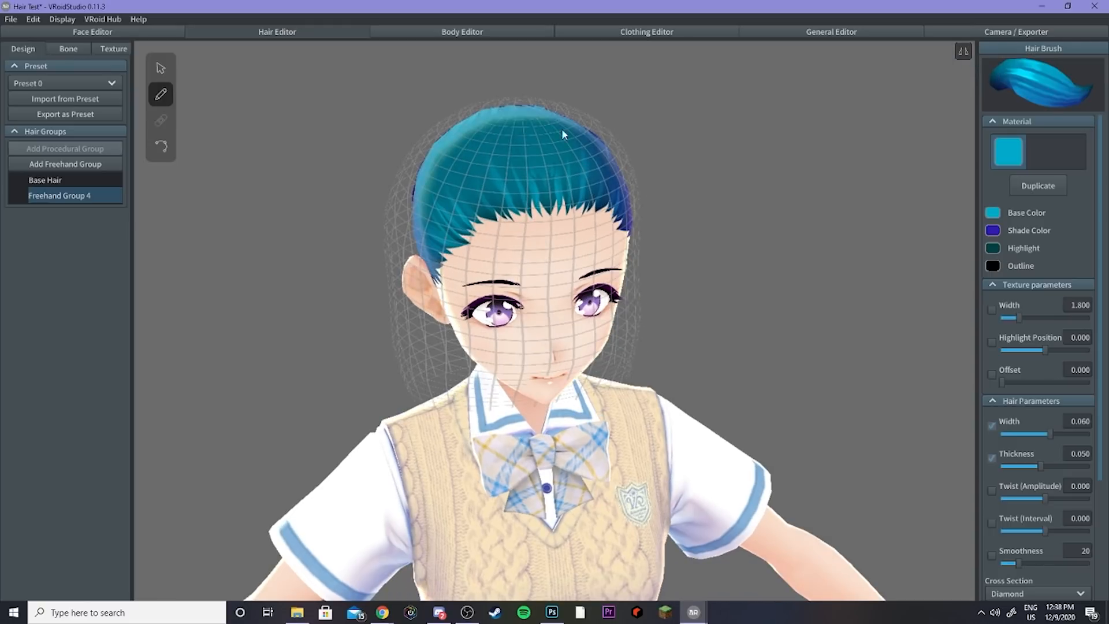
right_click_drag(498, 137, 495, 129)
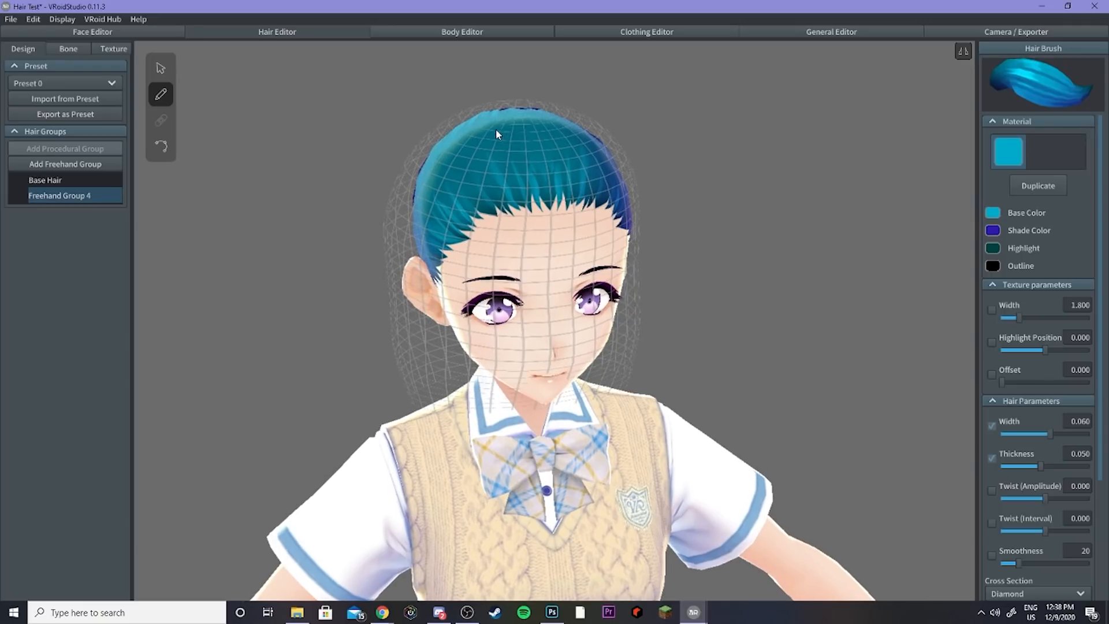
mouse_move(487, 126)
left_mouse_down()
mouse_move(444, 224)
mouse_move(452, 276)
mouse_move(496, 351)
left_mouse_up()
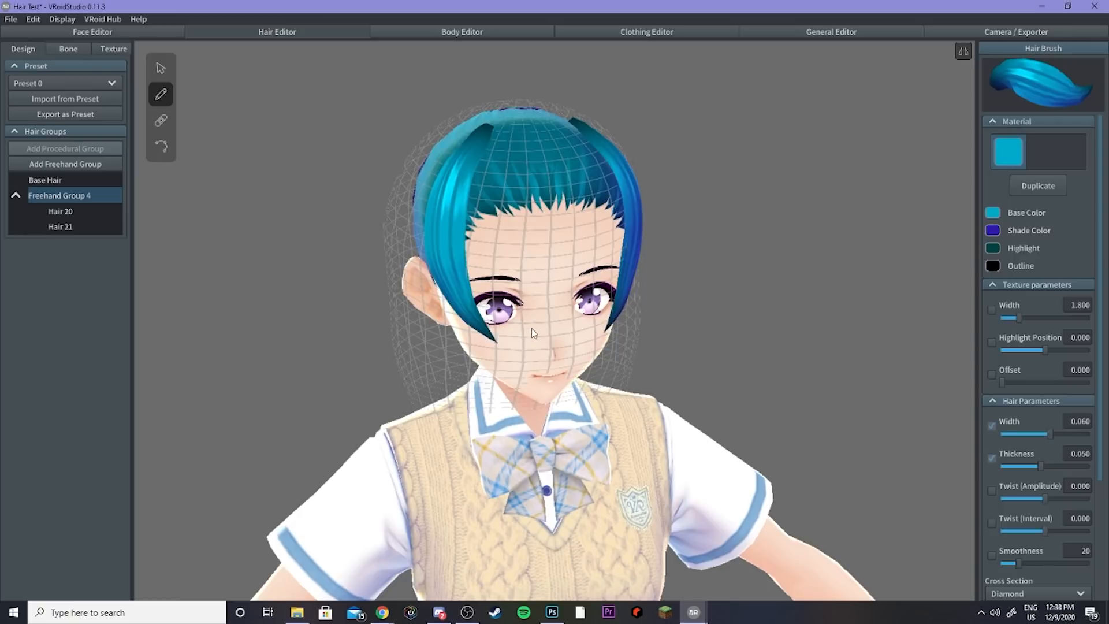
mouse_move(531, 328)
right_mouse_down()
mouse_move(525, 315)
mouse_move(693, 231)
right_mouse_up()
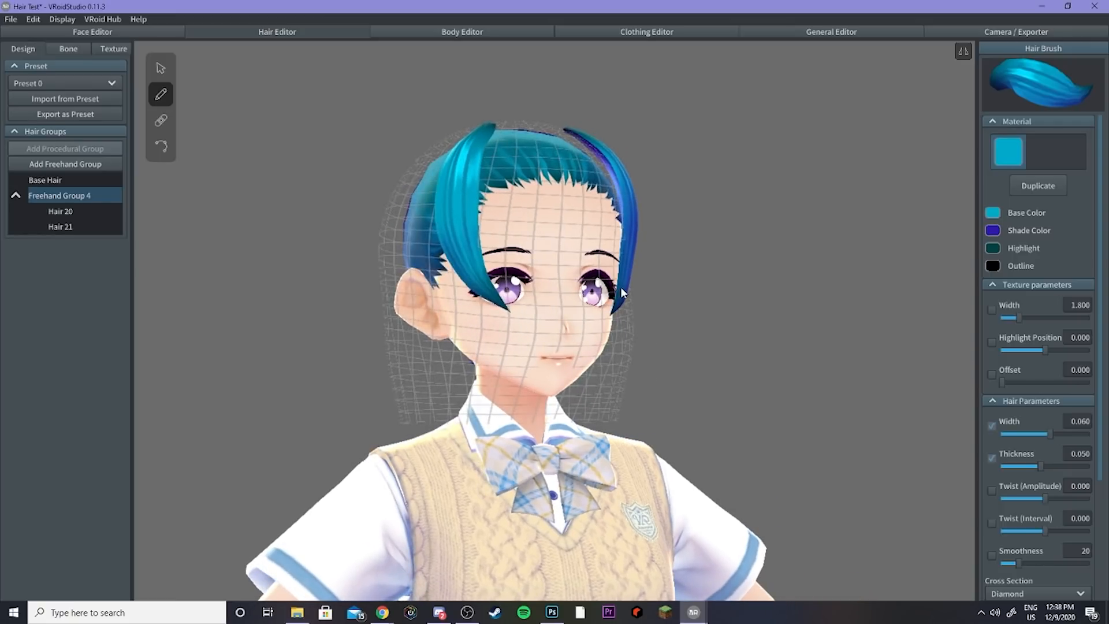
key("ctrl+z")
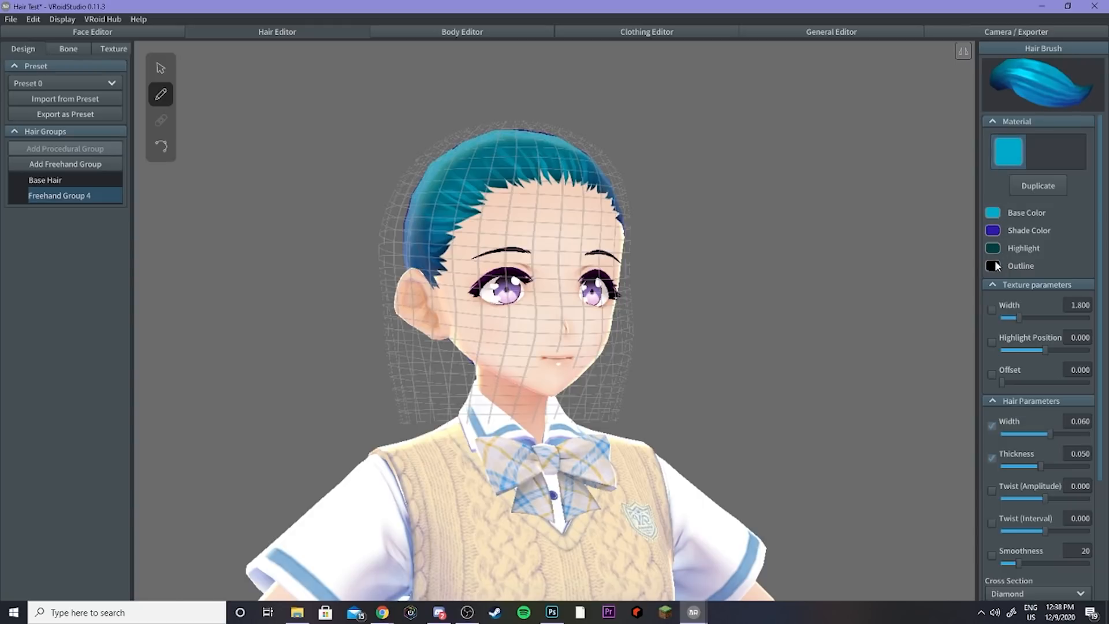
Step: Set the hair brush base colour to a light cyan, #97EDFF
left_click(995, 212)
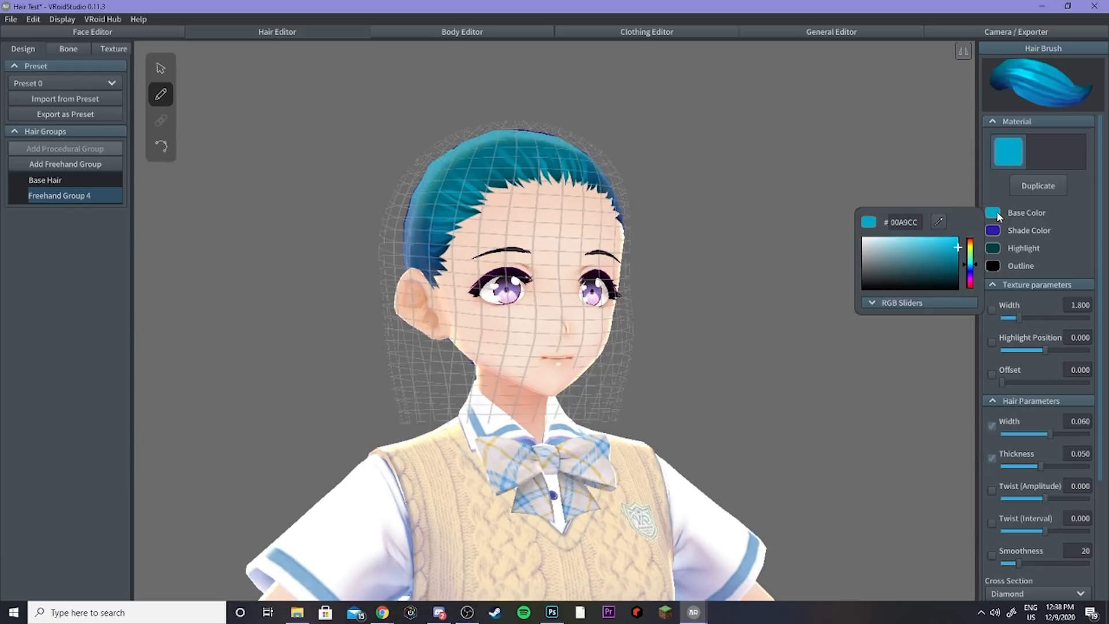
mouse_move(919, 252)
left_mouse_down()
mouse_move(909, 262)
mouse_move(926, 244)
mouse_move(915, 269)
mouse_move(917, 237)
left_mouse_up()
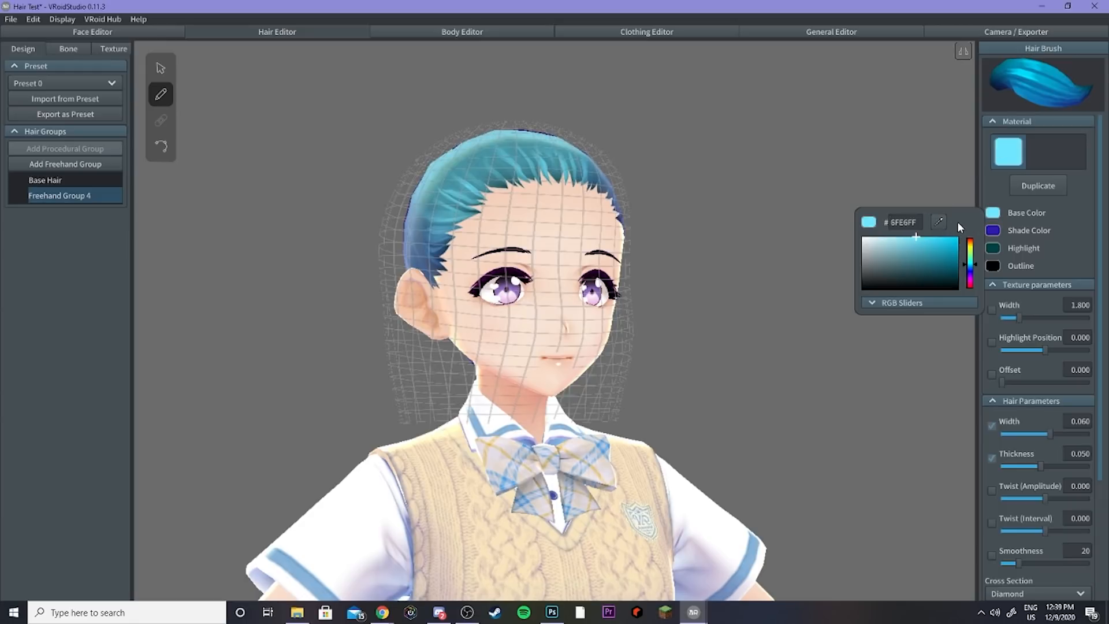
left_click_drag(918, 241, 902, 233)
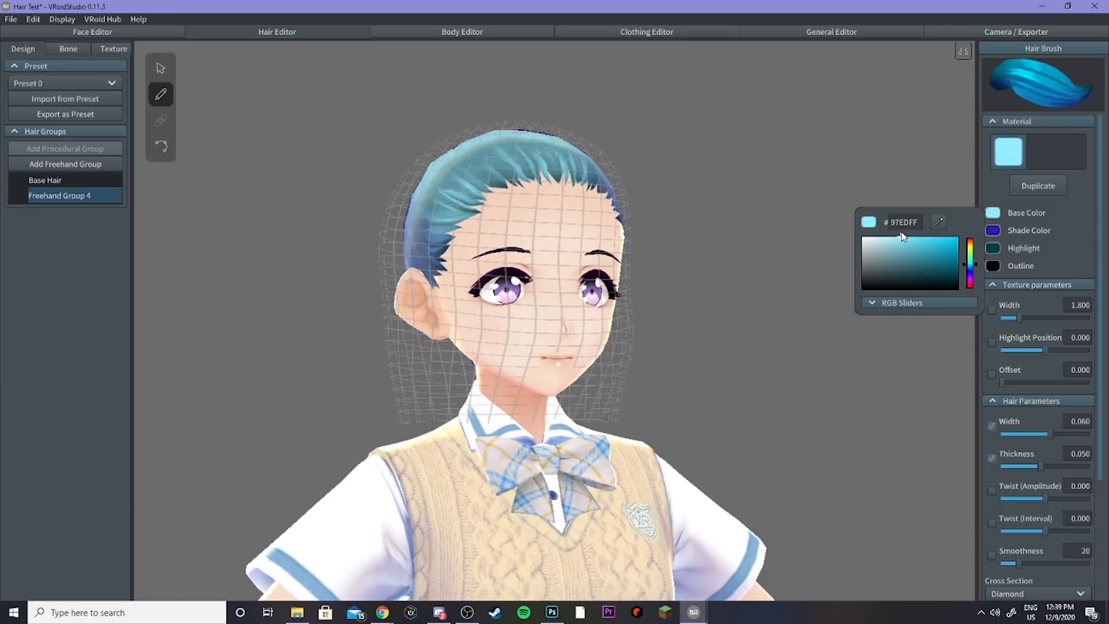
Step: Set the shade colour to match the base colour by sampling it with the eyedropper
left_click(992, 231)
left_click(993, 232)
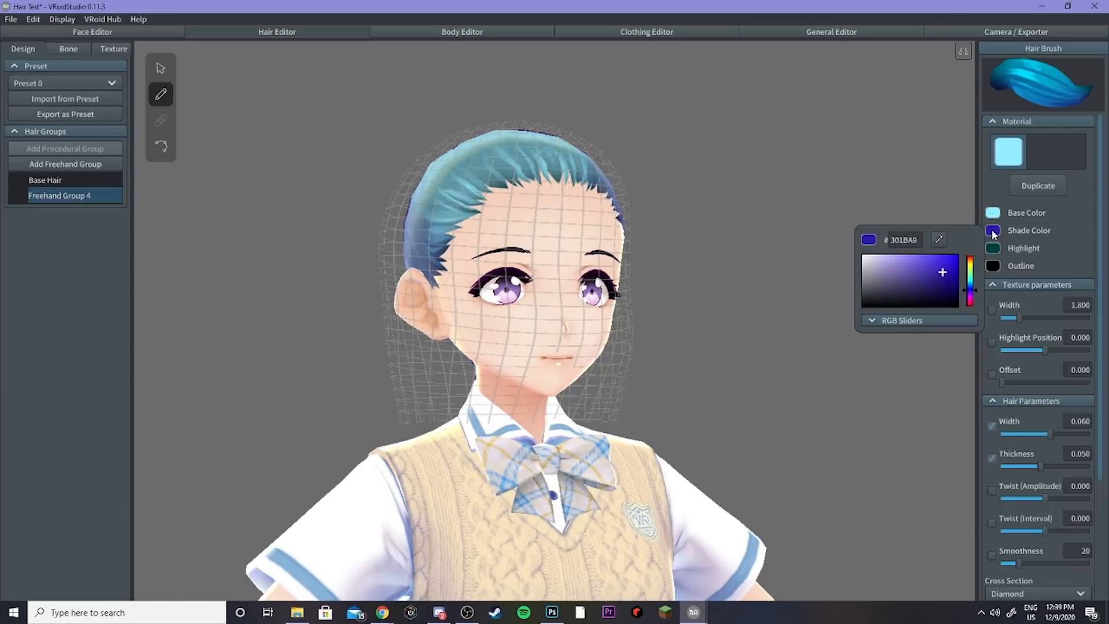
left_click(939, 240)
left_click(993, 213)
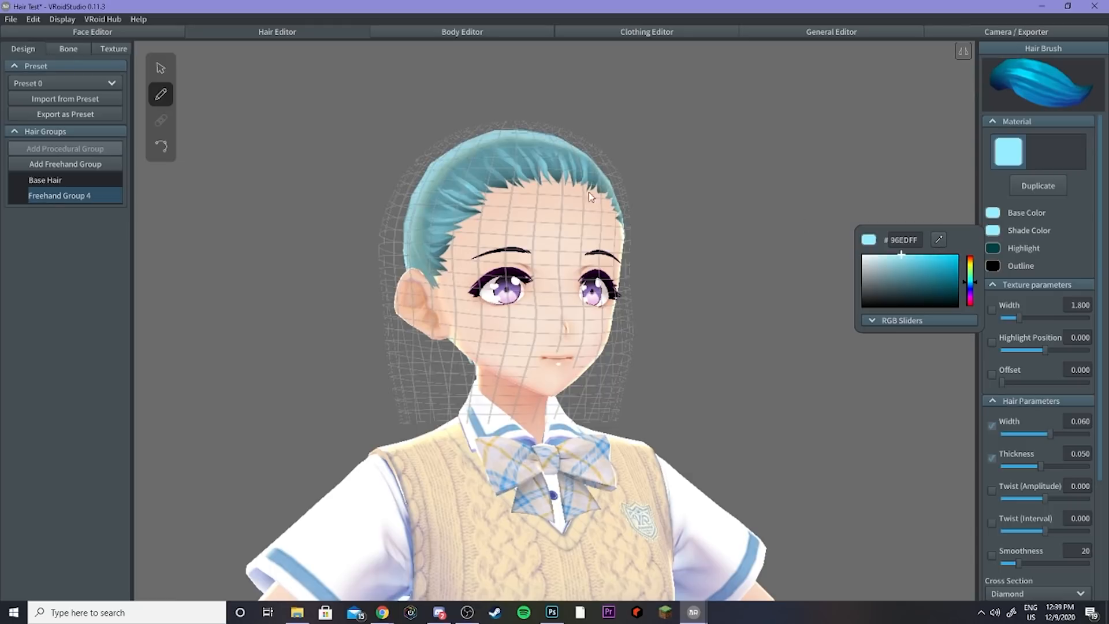
left_click(705, 197)
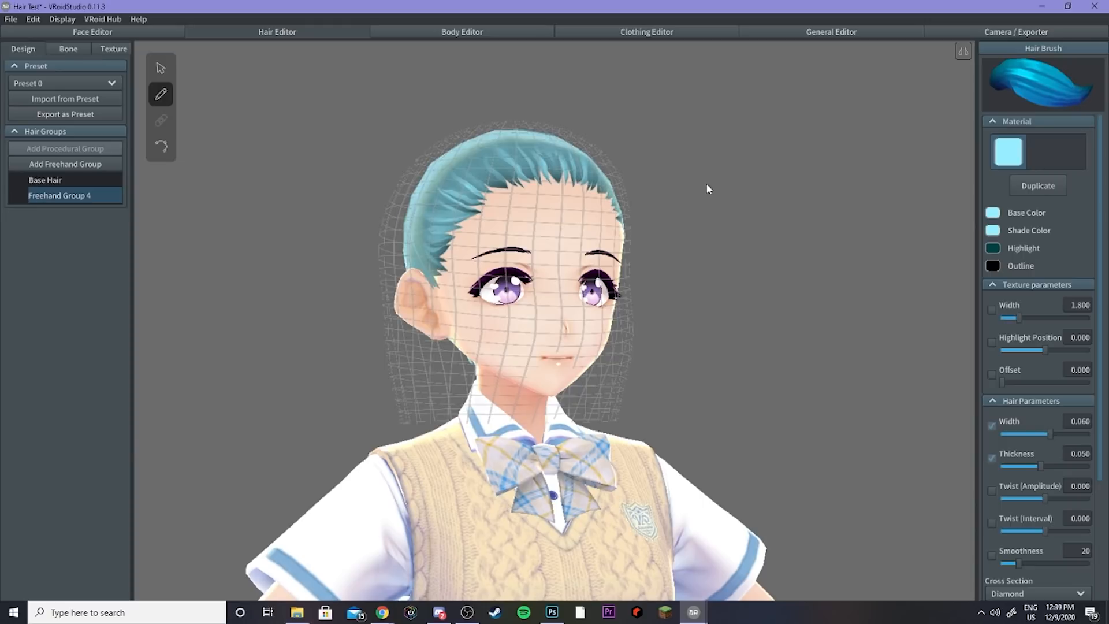
Step: Draw a new strand from the crown sweeping down across the left side of the forehead
right_click_drag(706, 183, 519, 167)
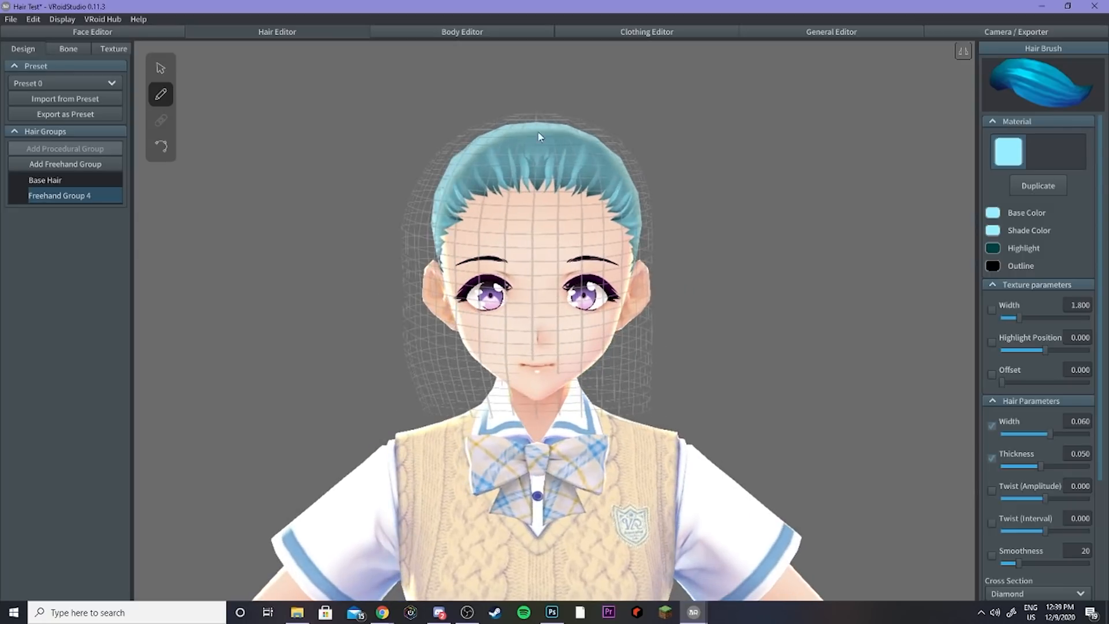
left_click_drag(548, 190, 503, 271)
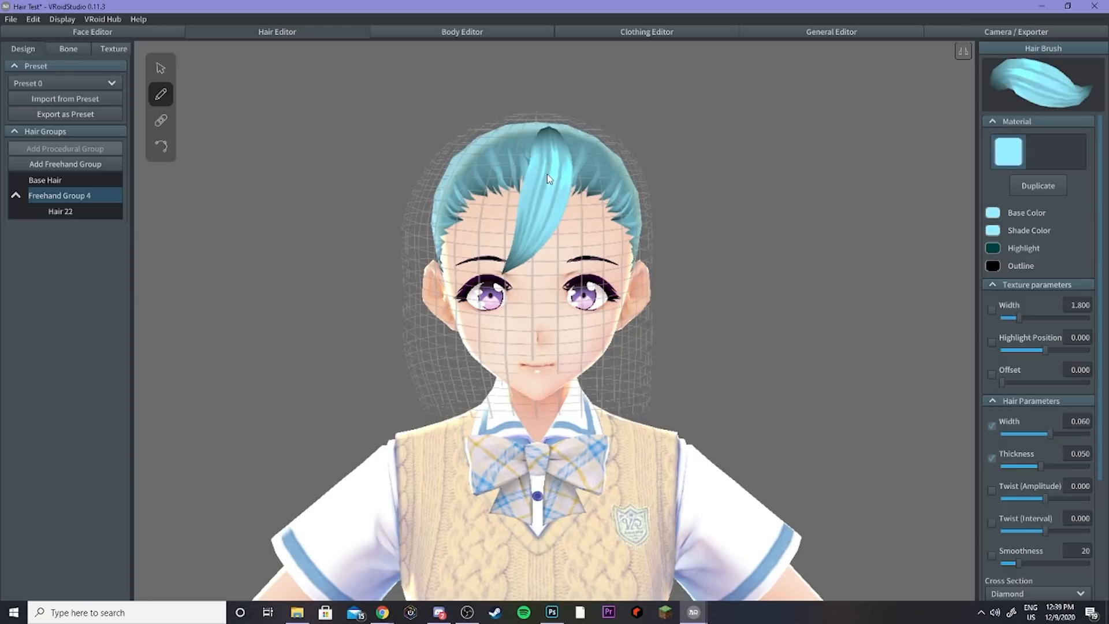
Step: Set the hair brush highlight colour to black, #000000
left_click(994, 248)
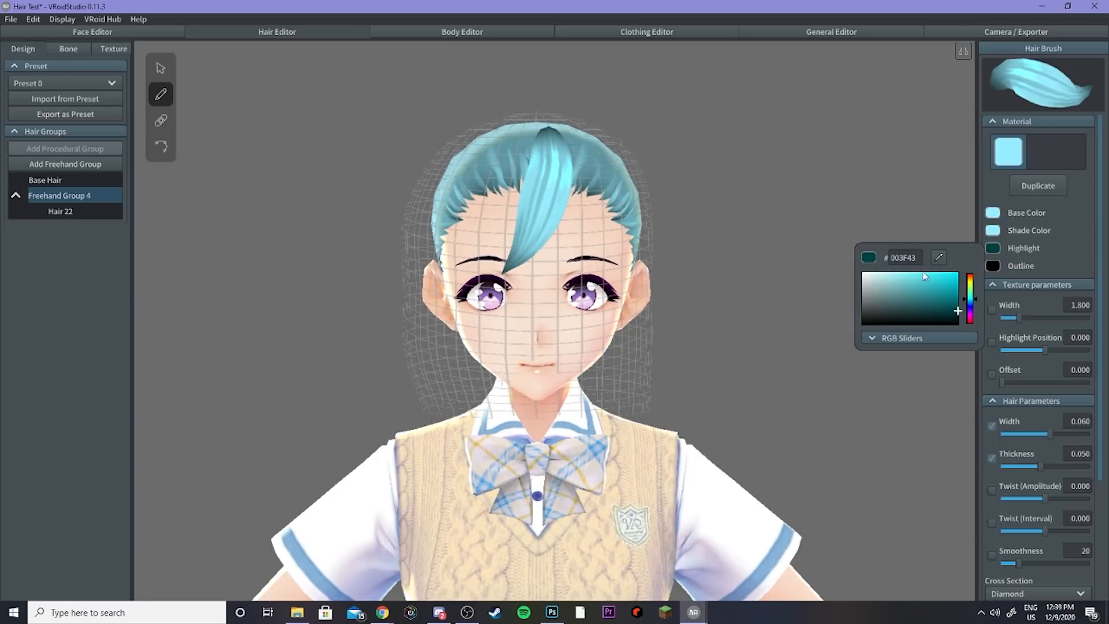
left_click_drag(924, 278, 956, 274)
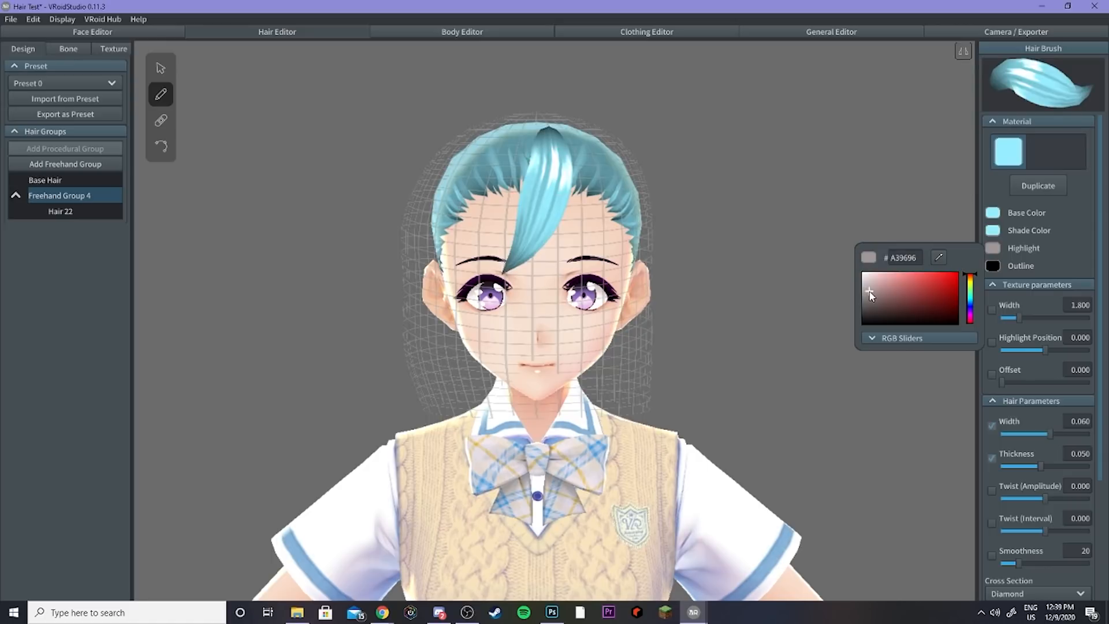
left_click_drag(872, 296, 861, 338)
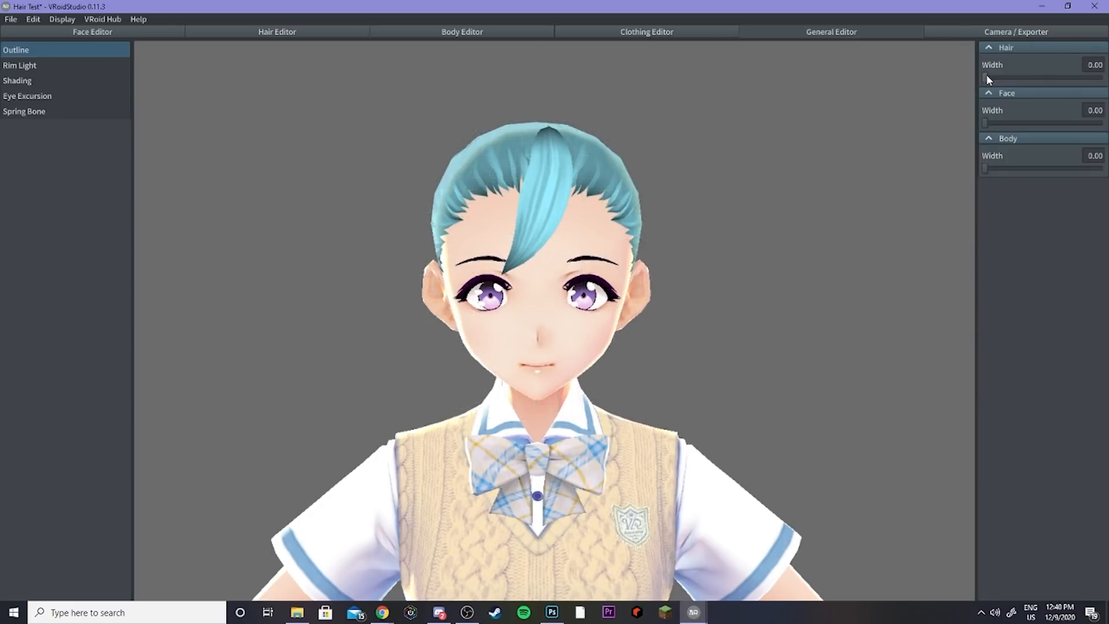
Step: Try a 0.25 hair outline width with a black outline colour, then turn the hair outline width back down
left_click_drag(986, 76, 1102, 77)
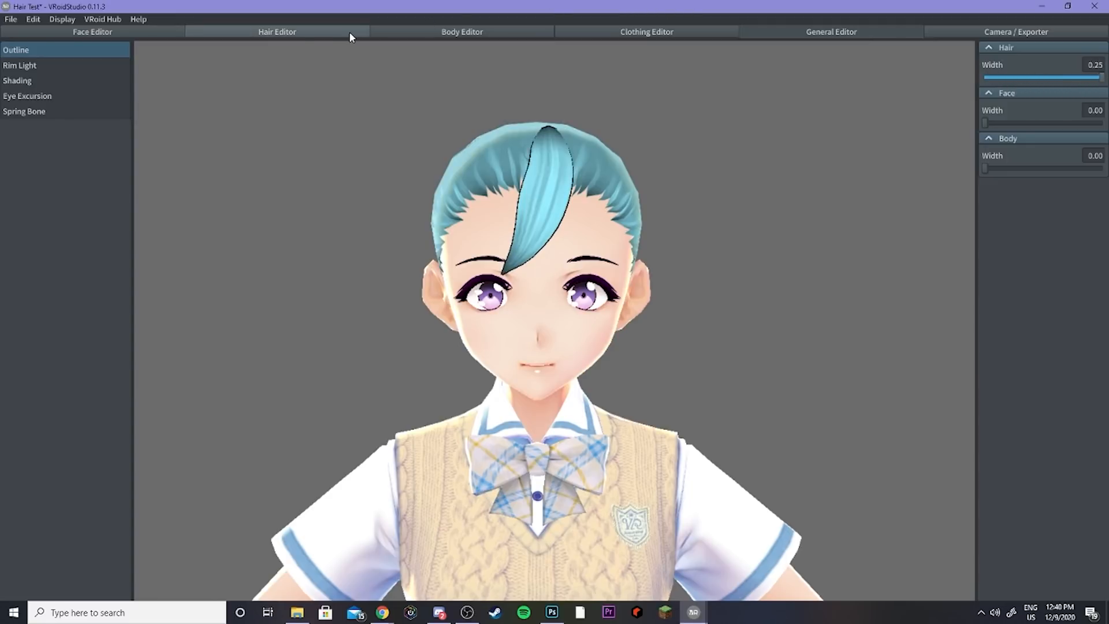
left_click(332, 33)
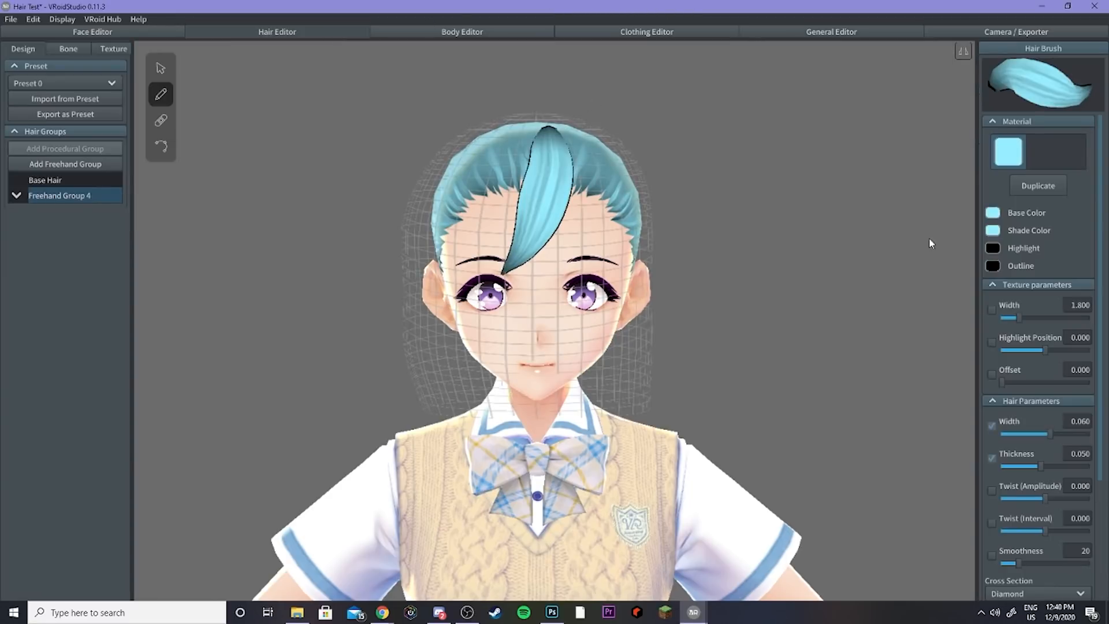
left_click(998, 268)
left_click_drag(953, 295, 862, 342)
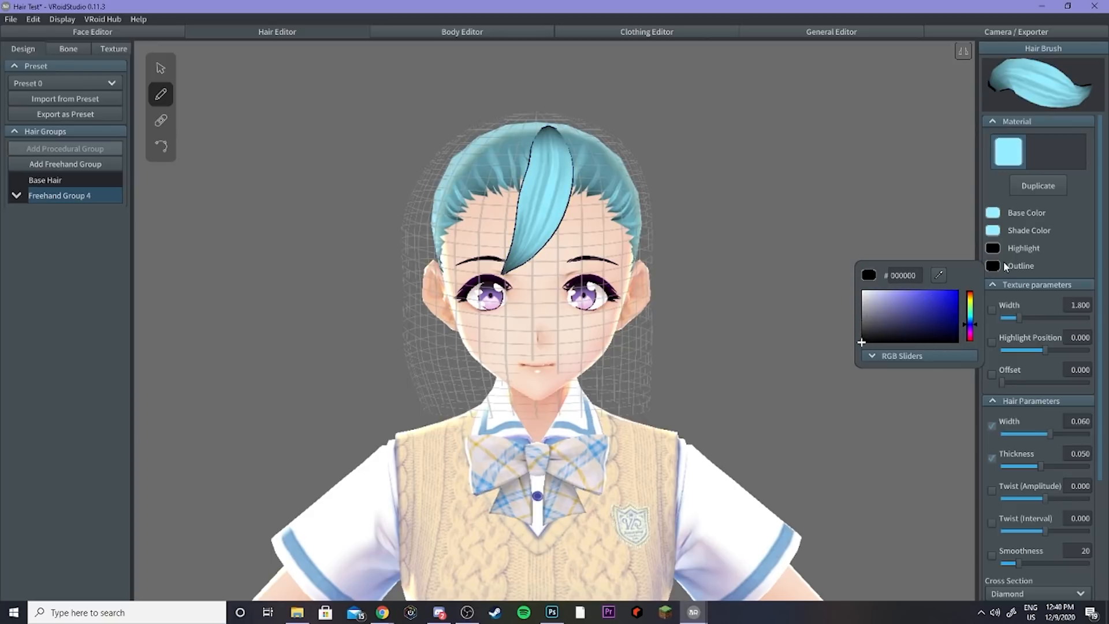
left_click(851, 27)
left_click_drag(1001, 79, 937, 70)
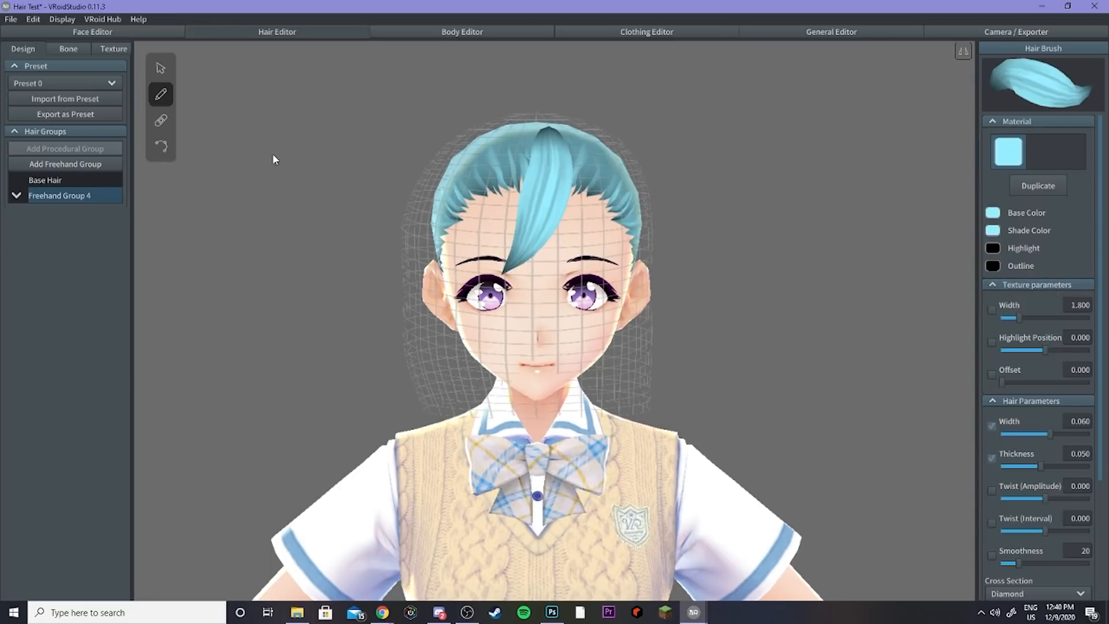
Step: Open the hair texture and toggle the Default Image layer's visibility off and back on
left_click(113, 48)
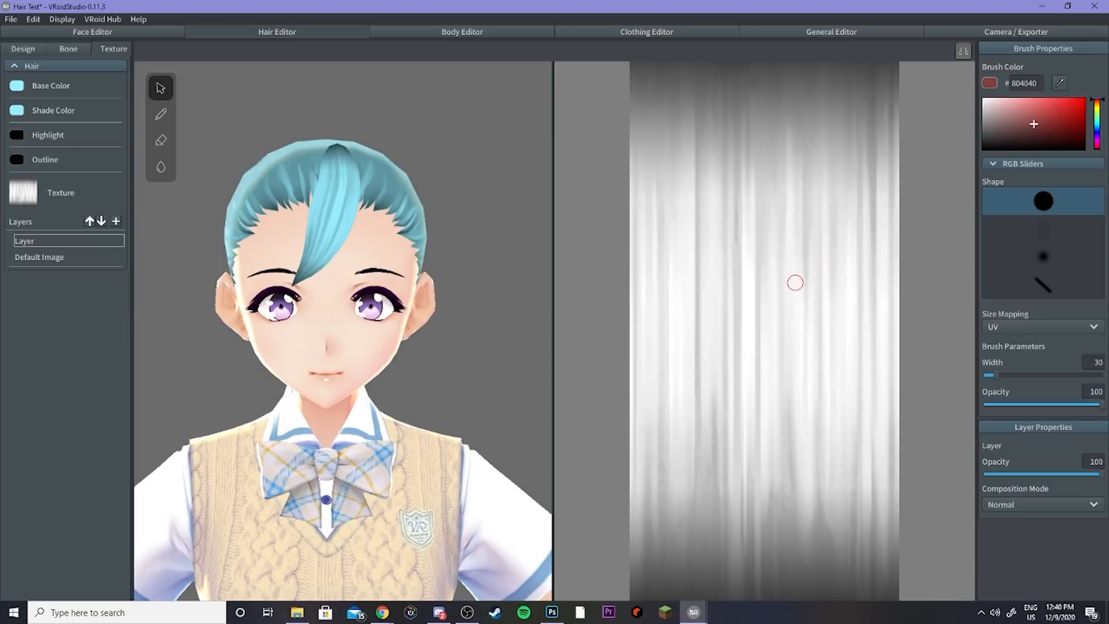
left_click(16, 88)
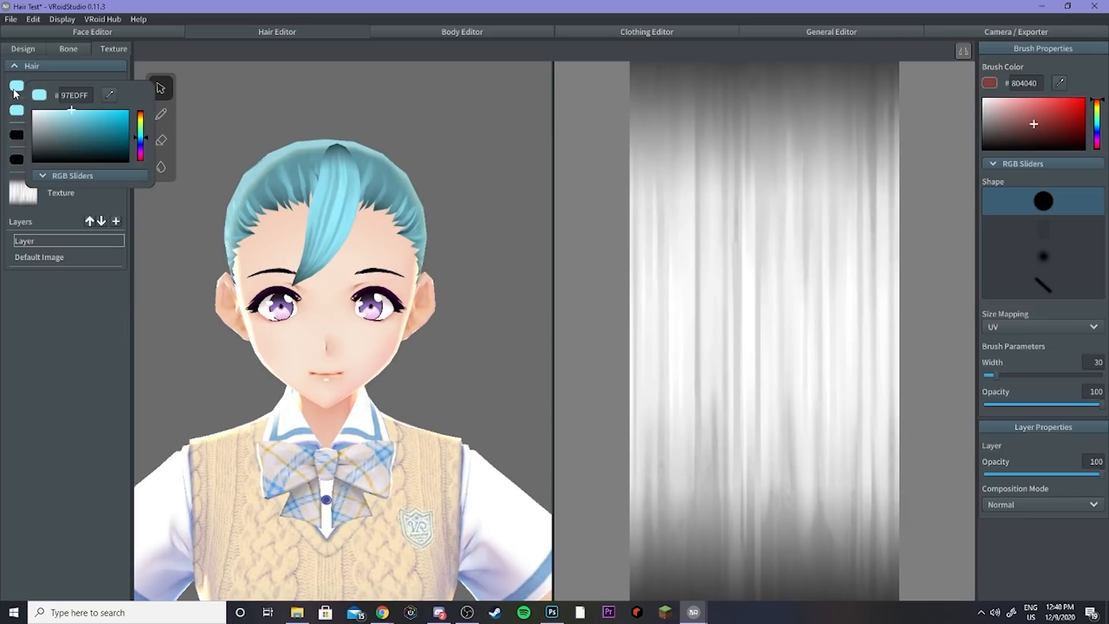
left_click(16, 88)
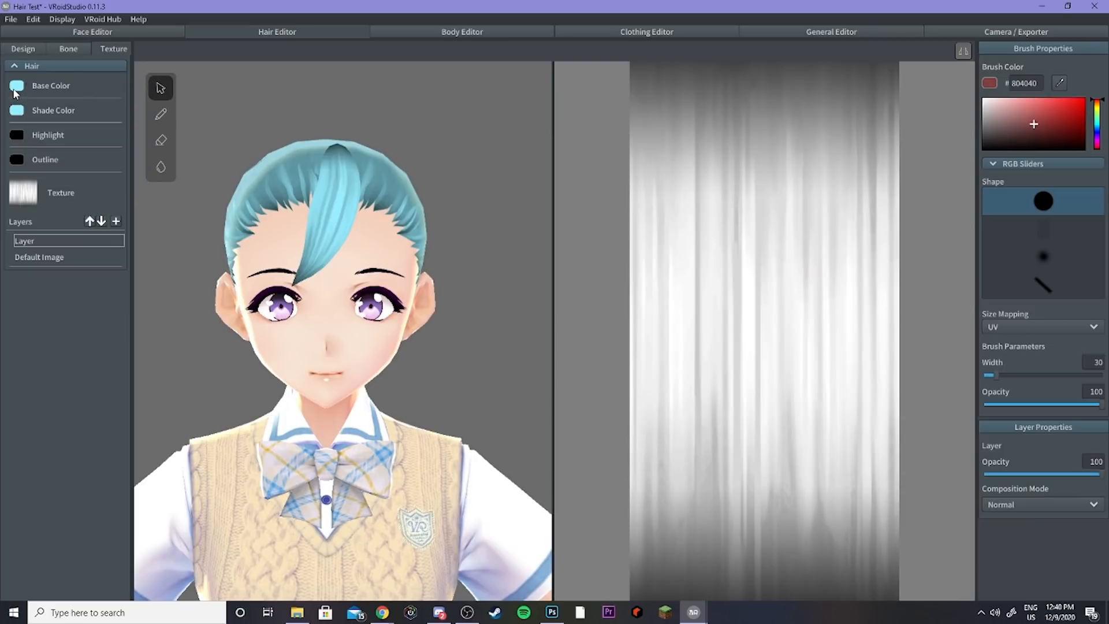
left_click(52, 257)
right_click(50, 260)
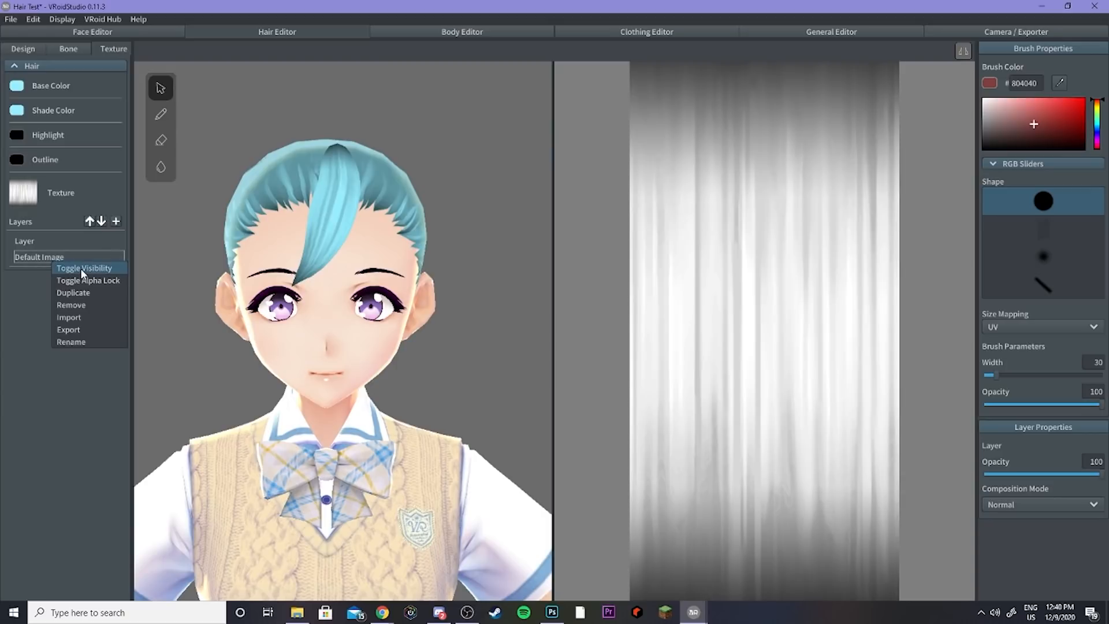
left_click(81, 268)
right_click(59, 252)
left_click(81, 258)
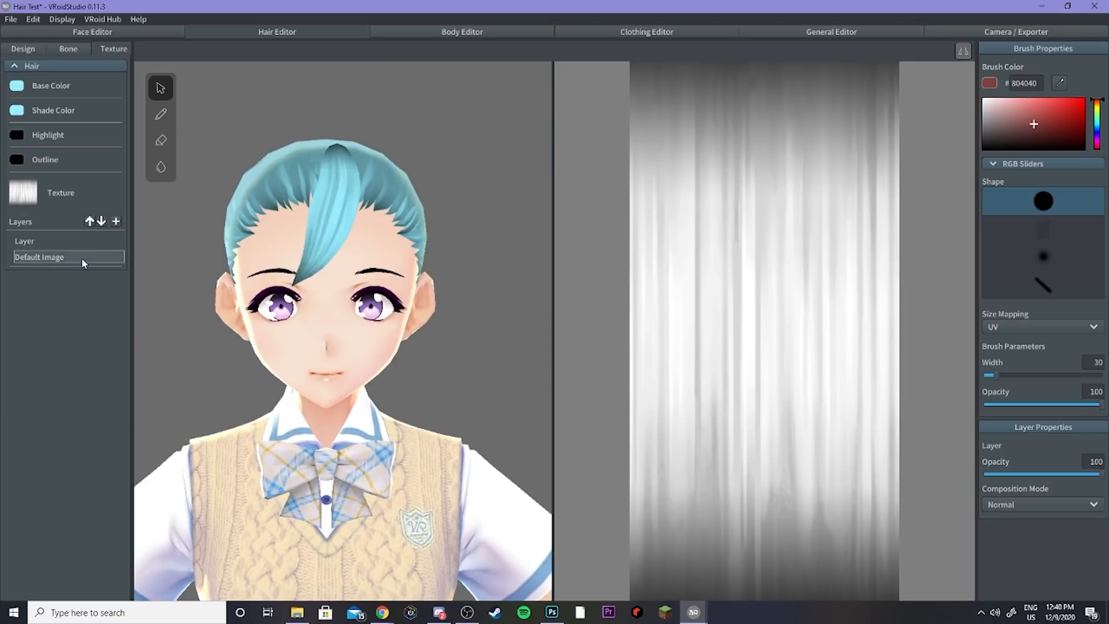
left_click(33, 45)
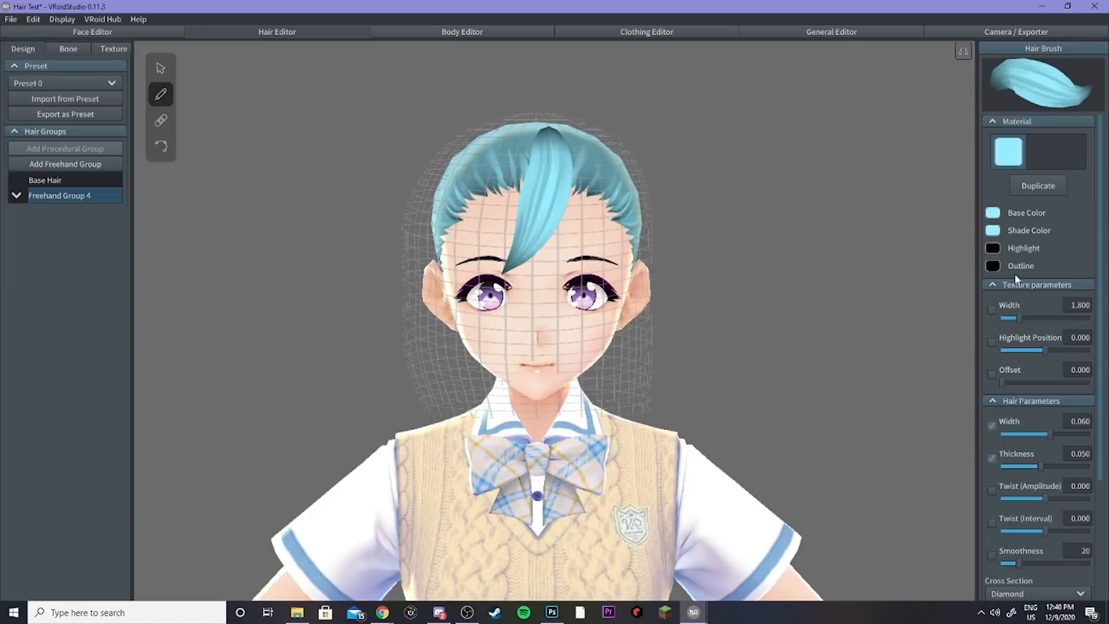
Step: Set the hair brush texture width to 2.172 and select the drawn bang strand
scroll(628, 182, "up", 5)
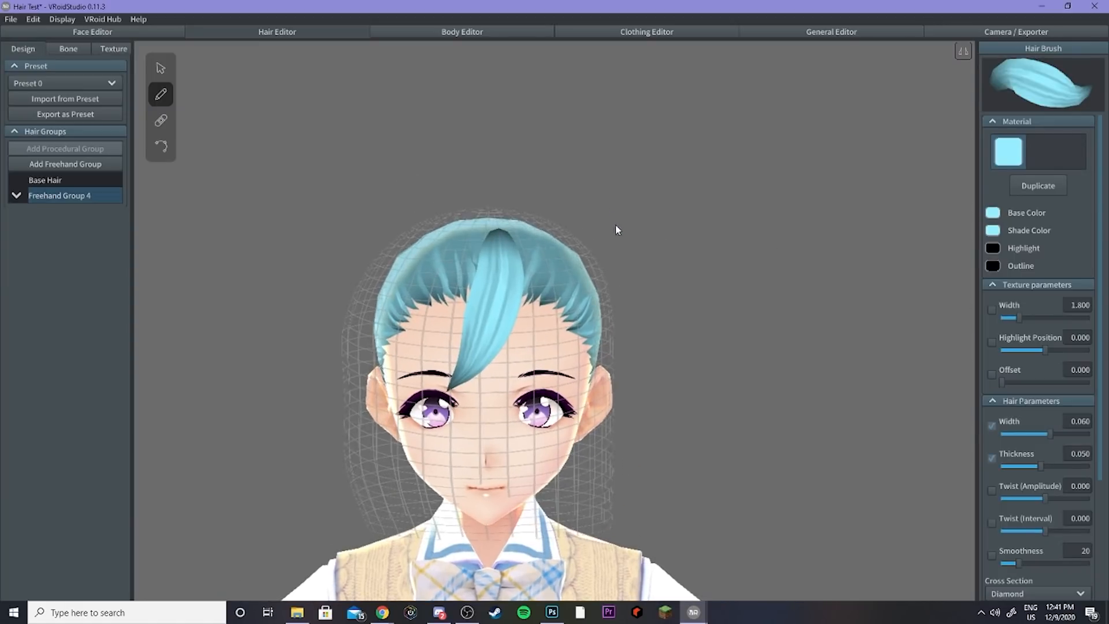
scroll(597, 239, "up", 2)
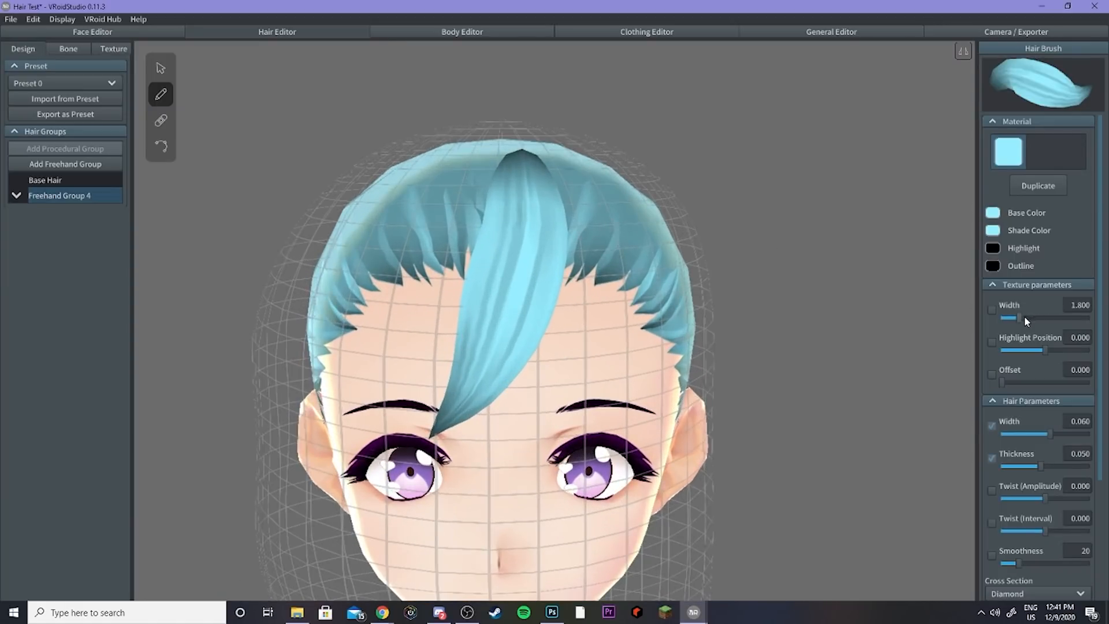
mouse_move(1021, 317)
left_mouse_down()
mouse_move(1053, 316)
mouse_move(1029, 313)
left_mouse_up()
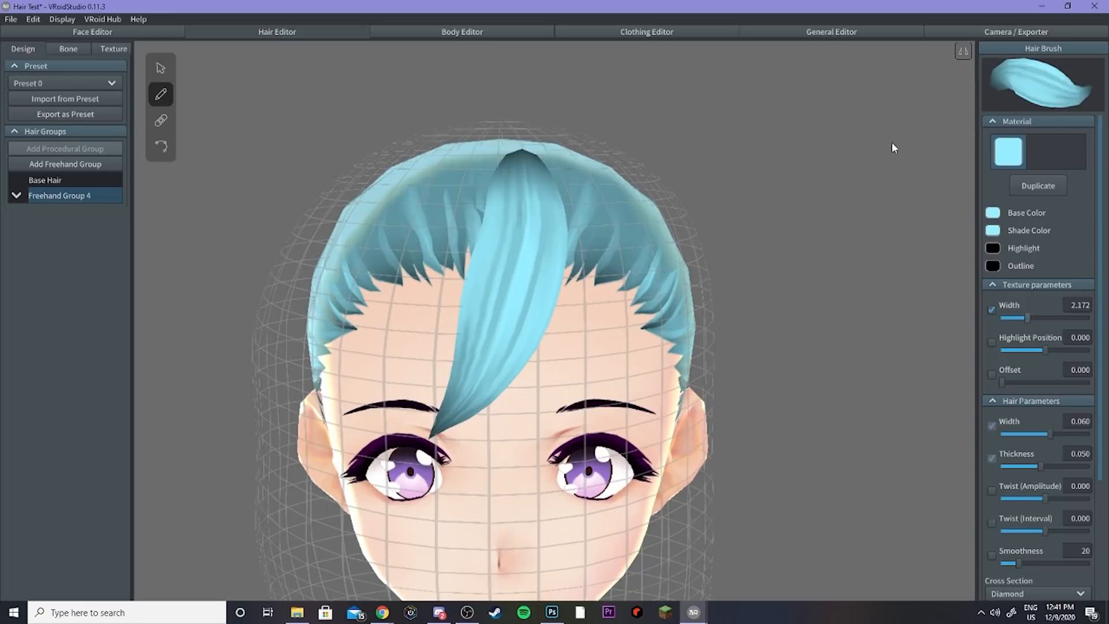
left_click(160, 69)
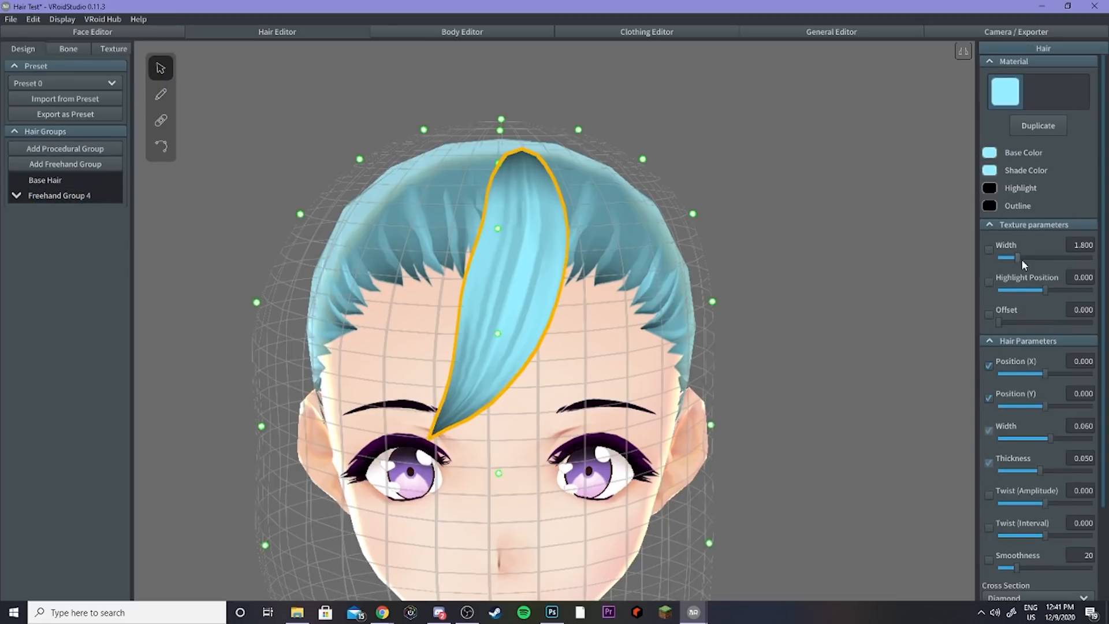
Step: Set the bang strand's texture width to 2.197 and try a blue #2121FF highlight colour while adjusting the highlight position
left_click_drag(1021, 260, 1046, 290)
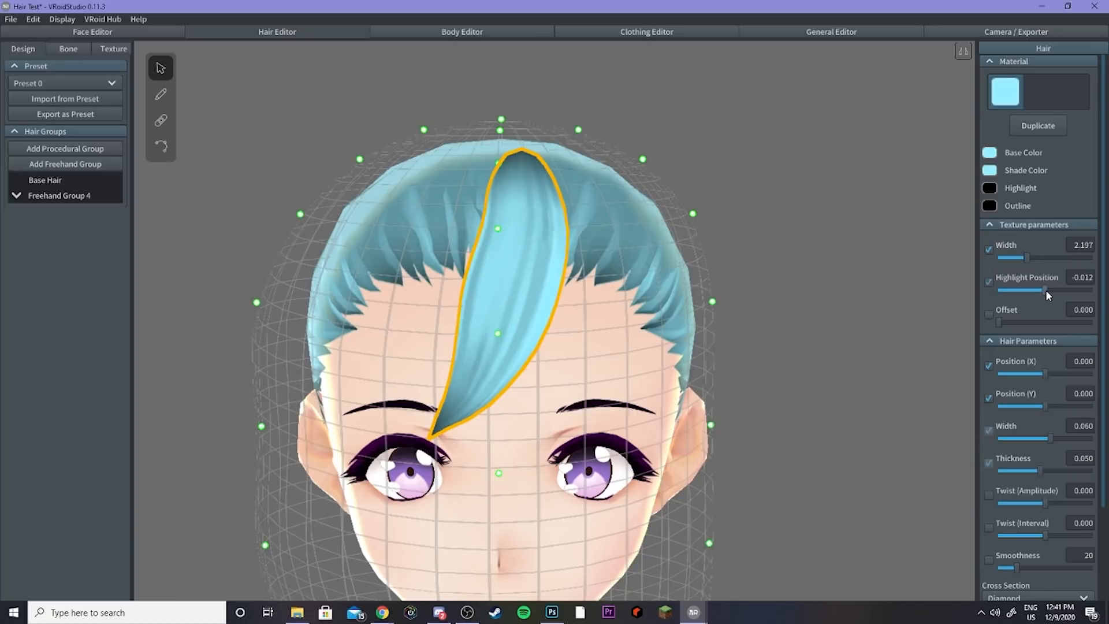
left_click(991, 189)
mouse_move(953, 231)
left_mouse_down()
mouse_move(939, 229)
mouse_move(943, 212)
left_mouse_up()
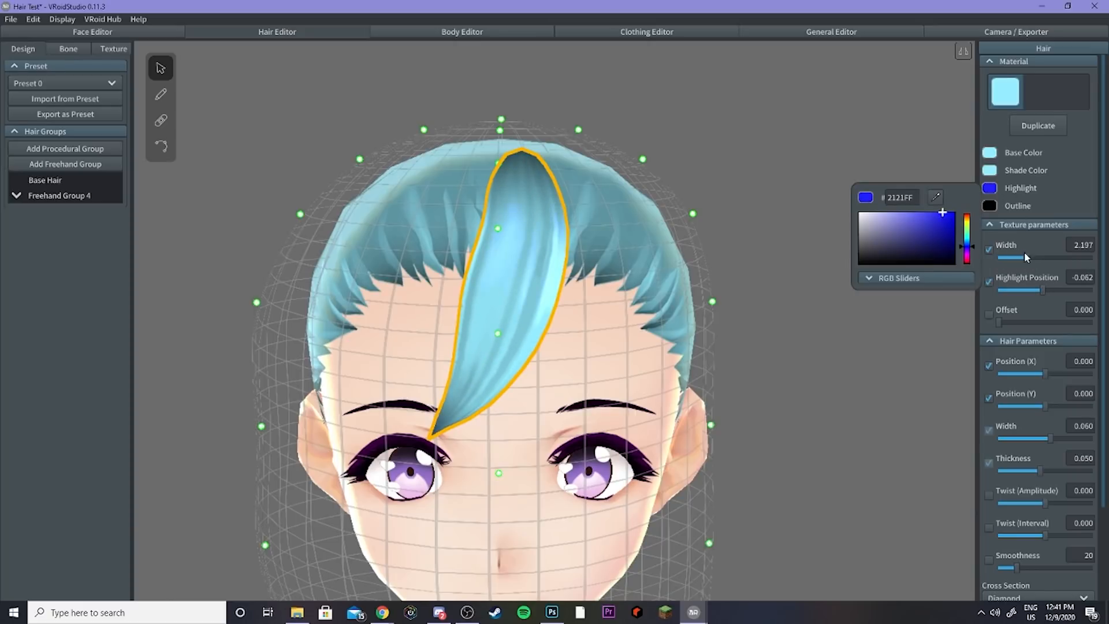
left_click(1054, 289)
mouse_move(1049, 290)
left_mouse_down()
mouse_move(1024, 283)
mouse_move(1050, 285)
mouse_move(1038, 286)
left_mouse_up()
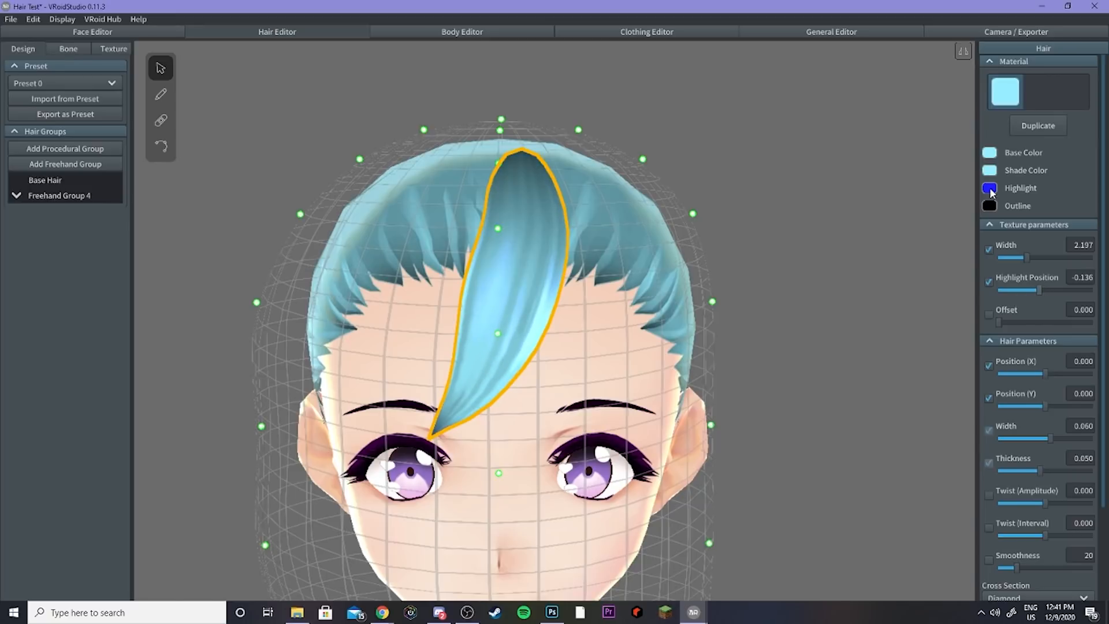
Step: Return the strand's highlight colour to black and set the highlight position to -0.012
left_click(990, 188)
left_click_drag(955, 239, 954, 283)
left_click(1038, 289)
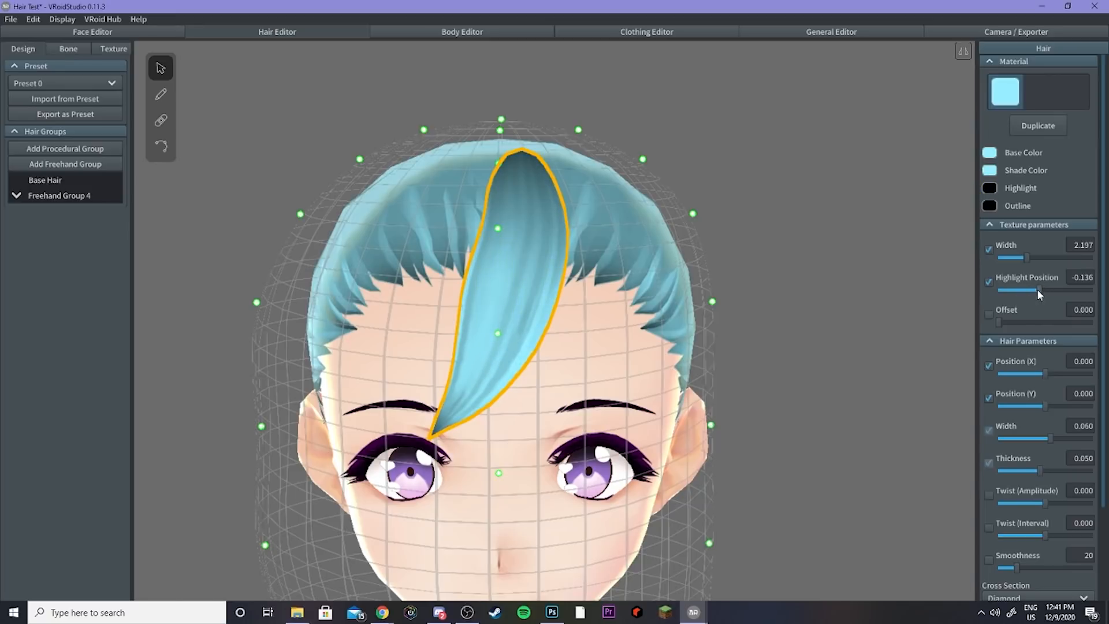
left_click_drag(1039, 290, 1043, 287)
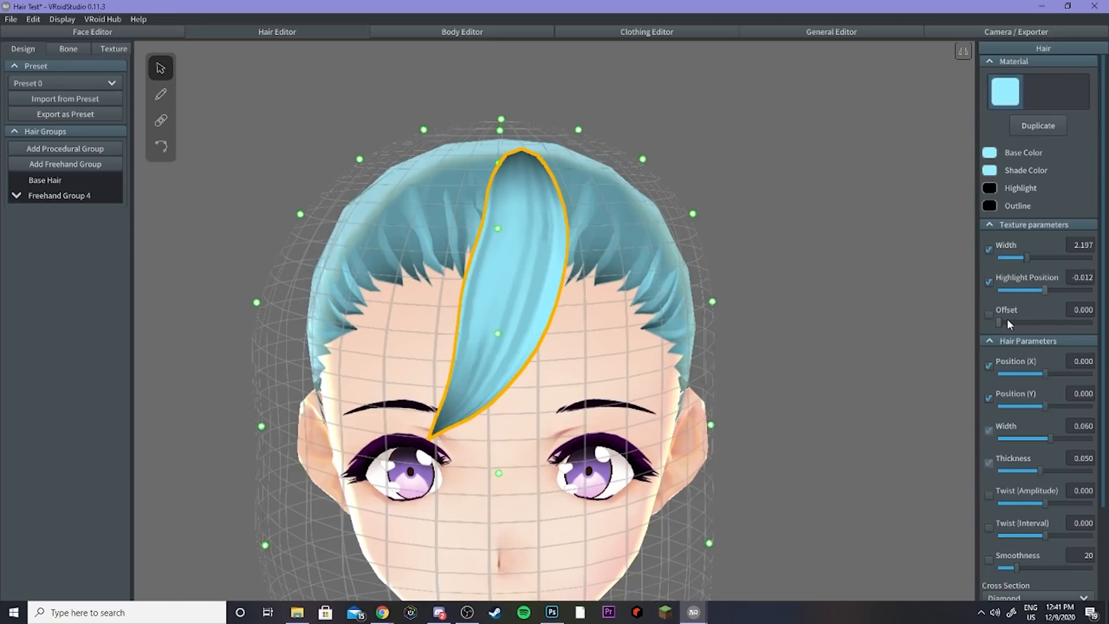
Step: Set the bang strand's texture offset to 0.519
left_click_drag(1007, 322, 1053, 317)
right_click_drag(685, 276, 614, 276)
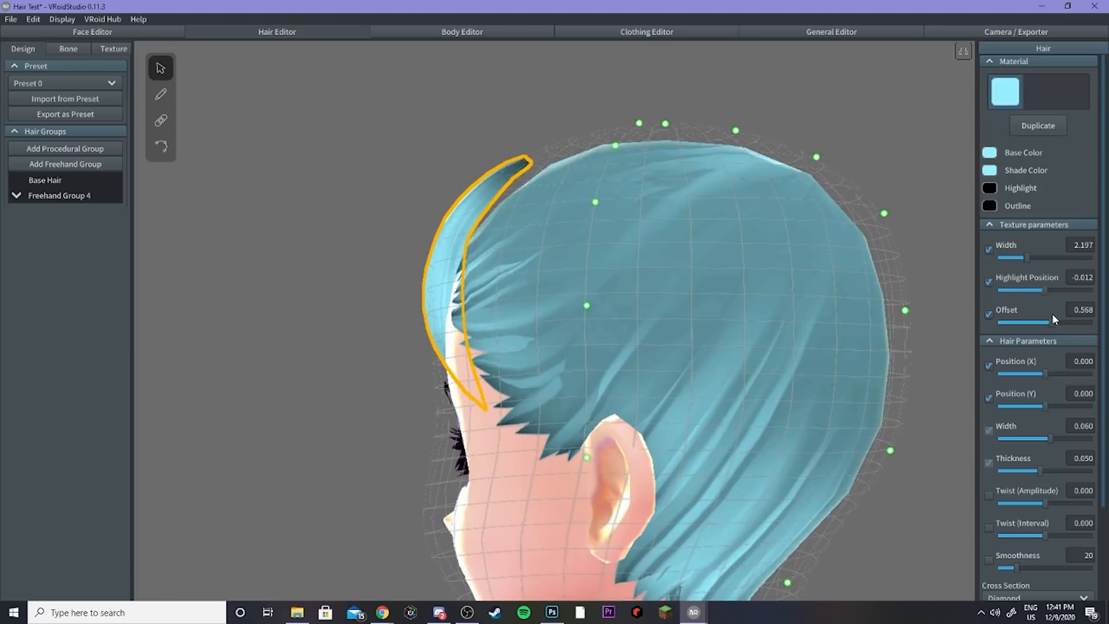
left_click_drag(1066, 316, 1045, 312)
right_click_drag(665, 283, 731, 282)
scroll(732, 287, "down", 3)
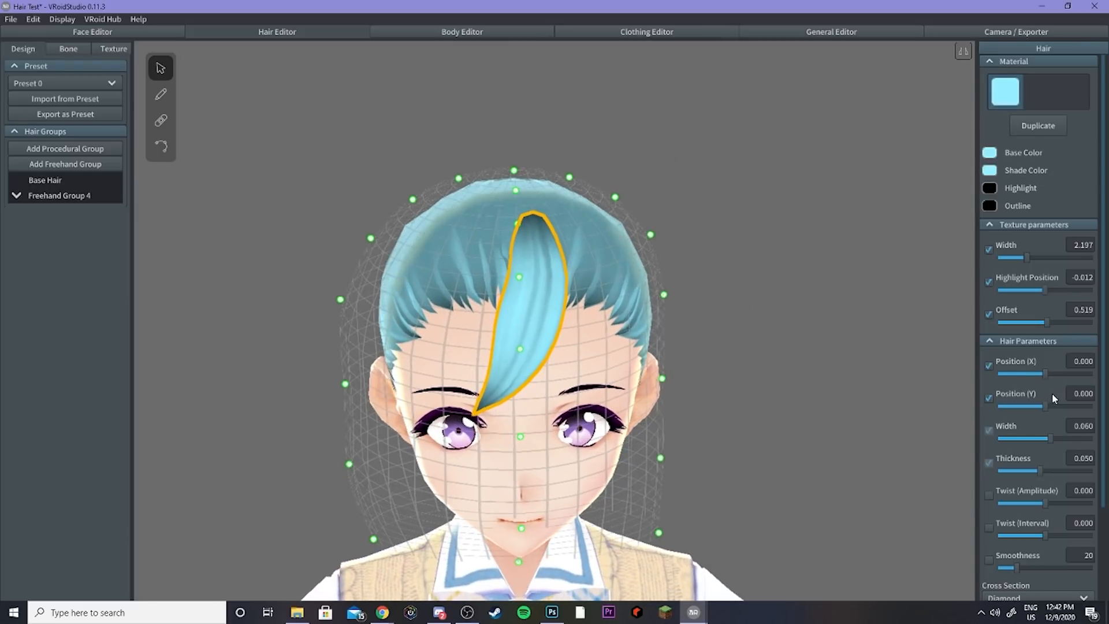
Step: Reshape the bang strand by moving its control points into a curved crescent
left_click_drag(1047, 373, 1039, 404)
left_click_drag(1043, 407, 1047, 407)
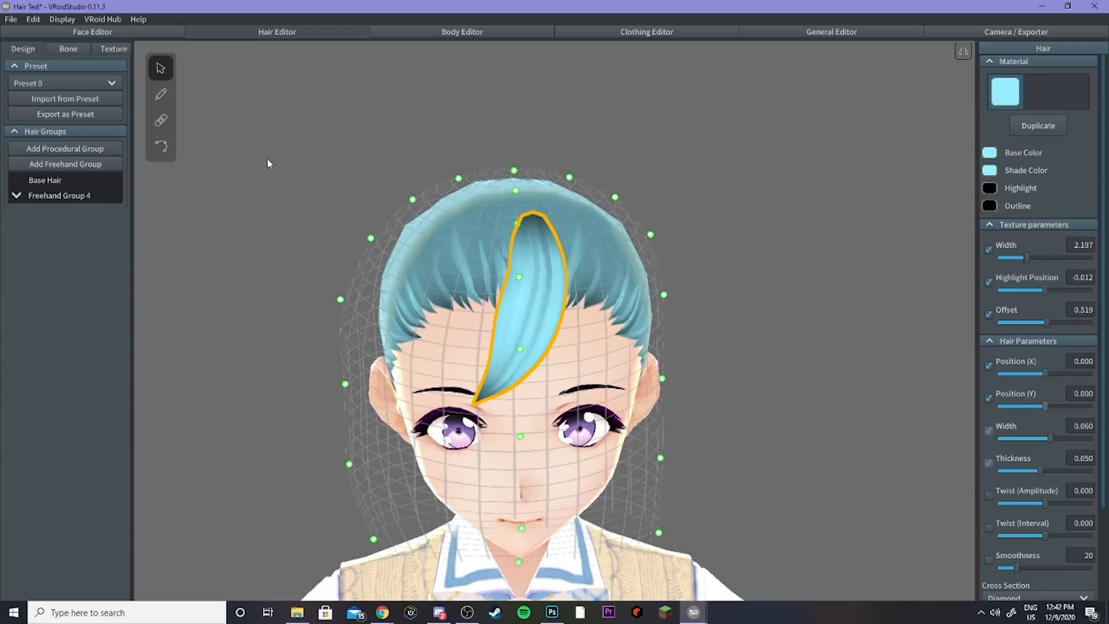
left_click(163, 146)
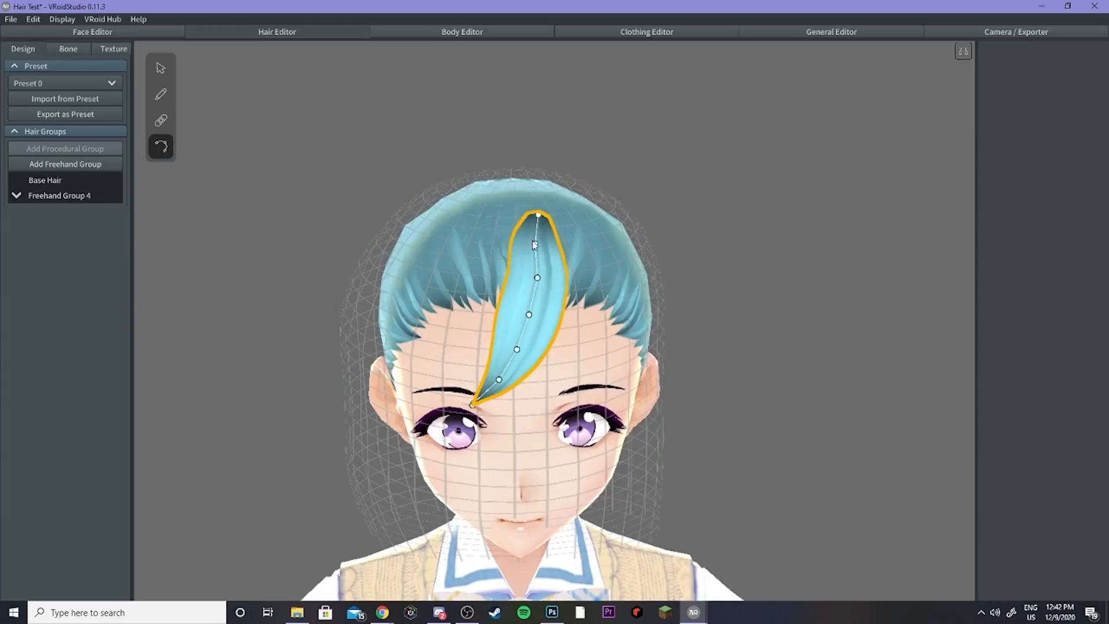
left_click_drag(535, 243, 548, 240)
left_click_drag(538, 277, 504, 383)
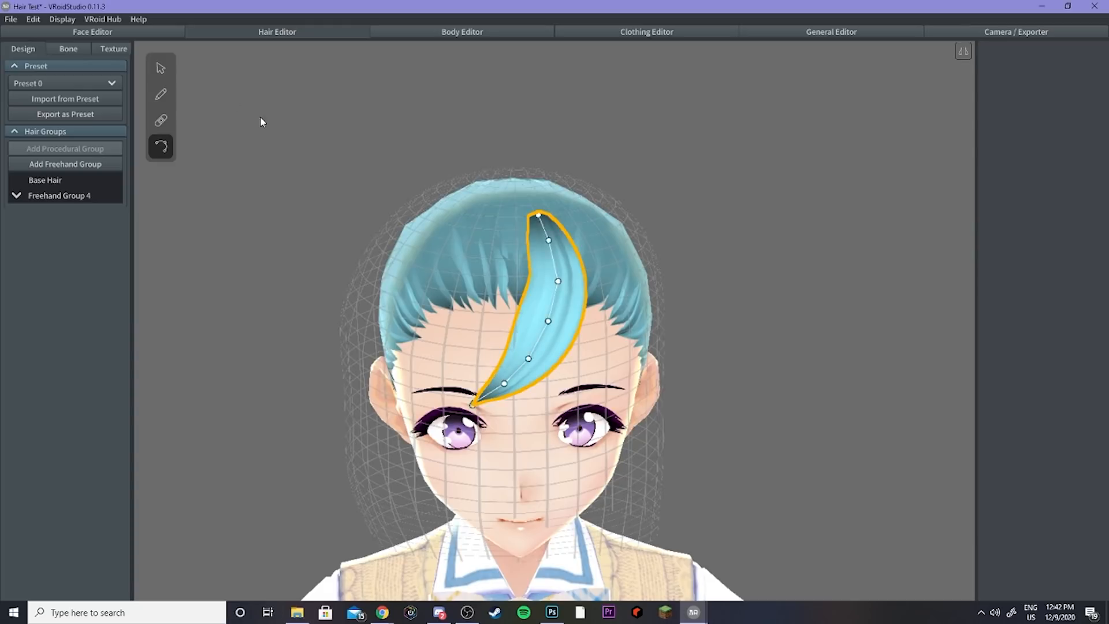
Step: Set the bang strand's position X to -0.006 and its width to 0.069
left_click(171, 72)
left_click_drag(1048, 374, 1045, 373)
mouse_move(1050, 439)
left_mouse_down()
mouse_move(1107, 439)
mouse_move(987, 437)
mouse_move(1047, 439)
left_mouse_up()
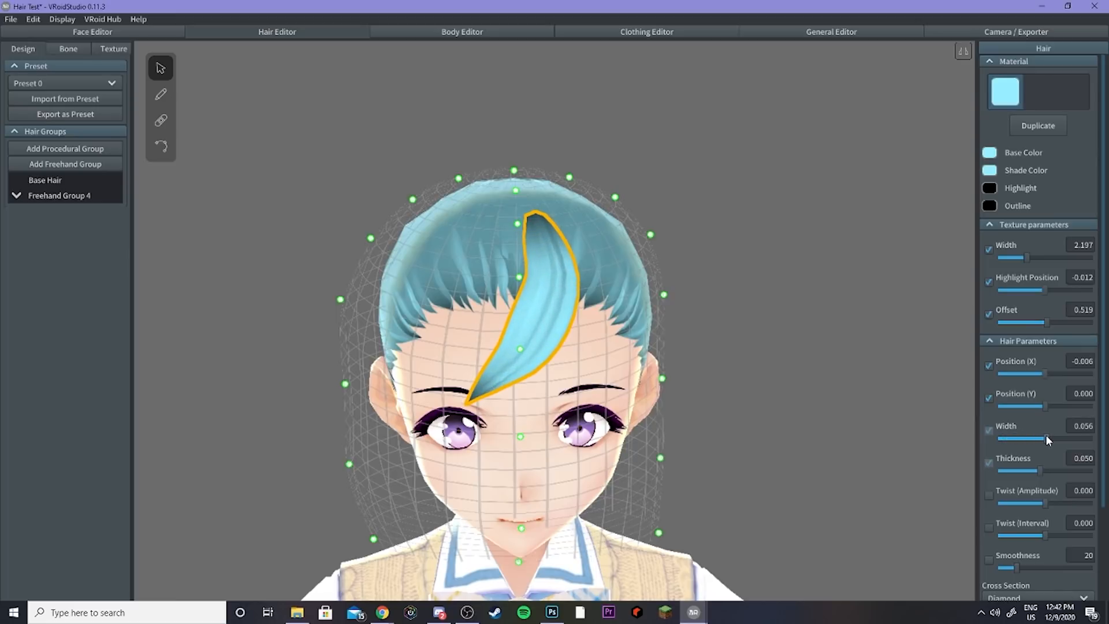
left_click_drag(1049, 440, 1048, 434)
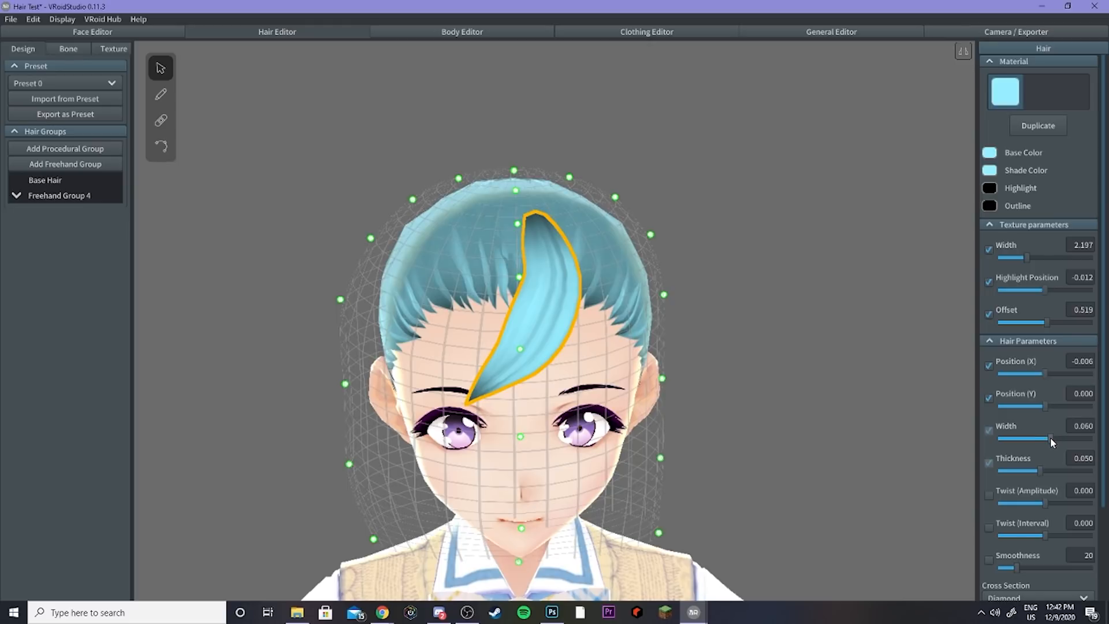
mouse_move(1051, 439)
left_mouse_down()
mouse_move(1072, 435)
mouse_move(1060, 436)
left_mouse_up()
Step: Draw several thin extra strands over the bang with a narrow hair brush width
left_click(161, 95)
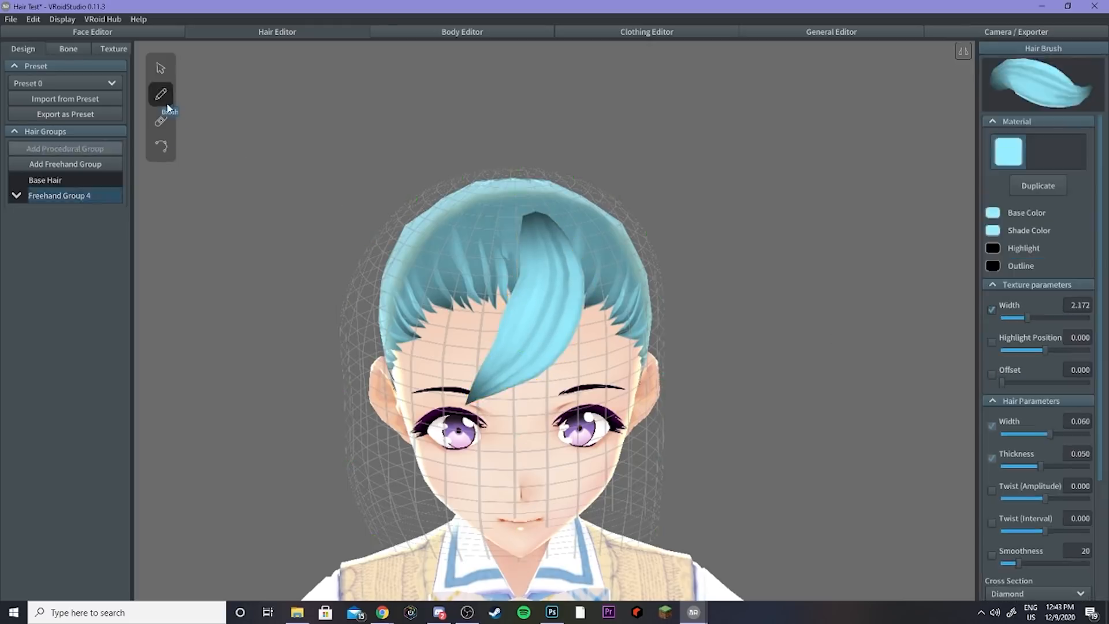
left_click_drag(1033, 431, 1010, 432)
right_click_drag(588, 229, 566, 234)
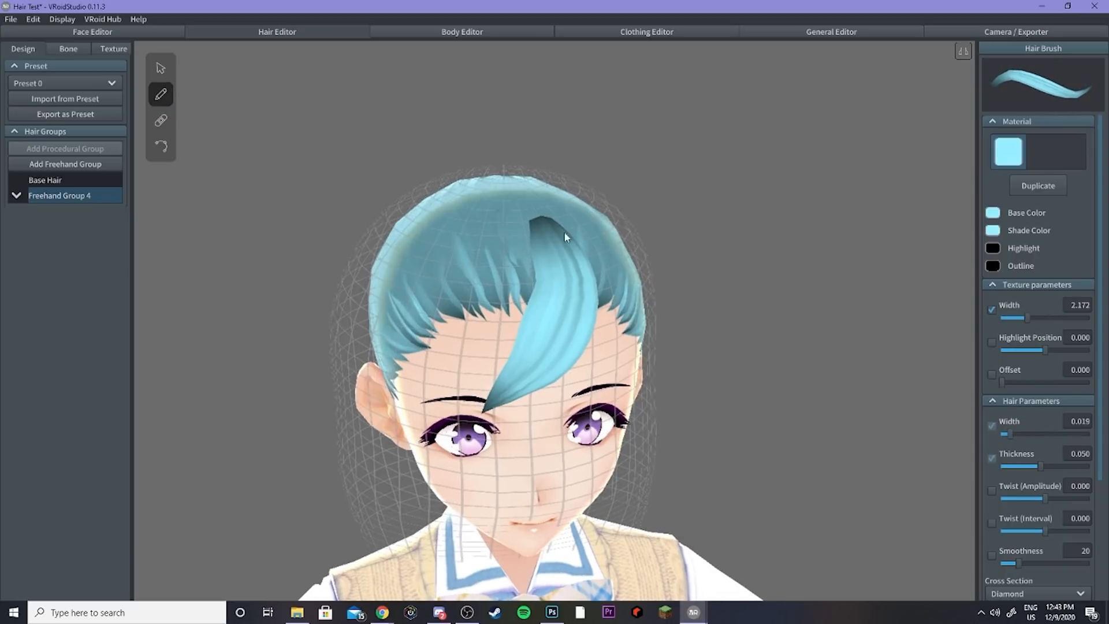
left_click_drag(538, 254, 479, 385)
right_click_drag(501, 374, 688, 326)
left_click_drag(1016, 424, 994, 428)
right_click_drag(809, 347, 547, 223)
mouse_move(558, 255)
left_mouse_down()
mouse_move(556, 349)
mouse_move(511, 395)
left_mouse_up()
right_click_drag(501, 392, 543, 360)
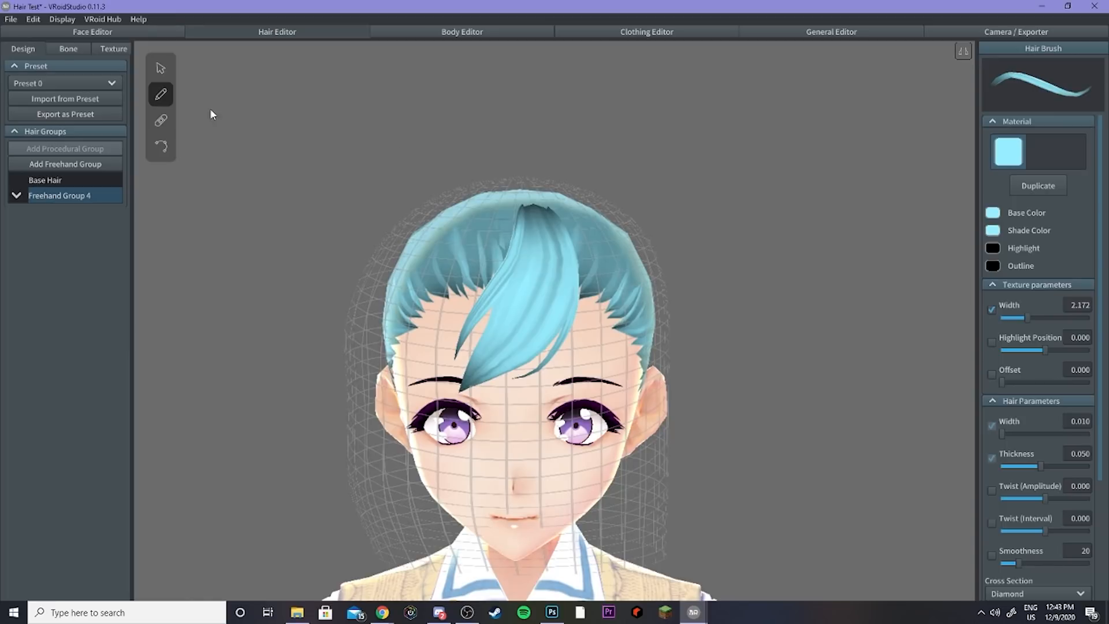
left_click_drag(1023, 434, 1033, 434)
mouse_move(557, 210)
left_mouse_down()
mouse_move(575, 250)
mouse_move(572, 350)
mouse_move(622, 324)
left_mouse_up()
left_click_drag(582, 236, 614, 360)
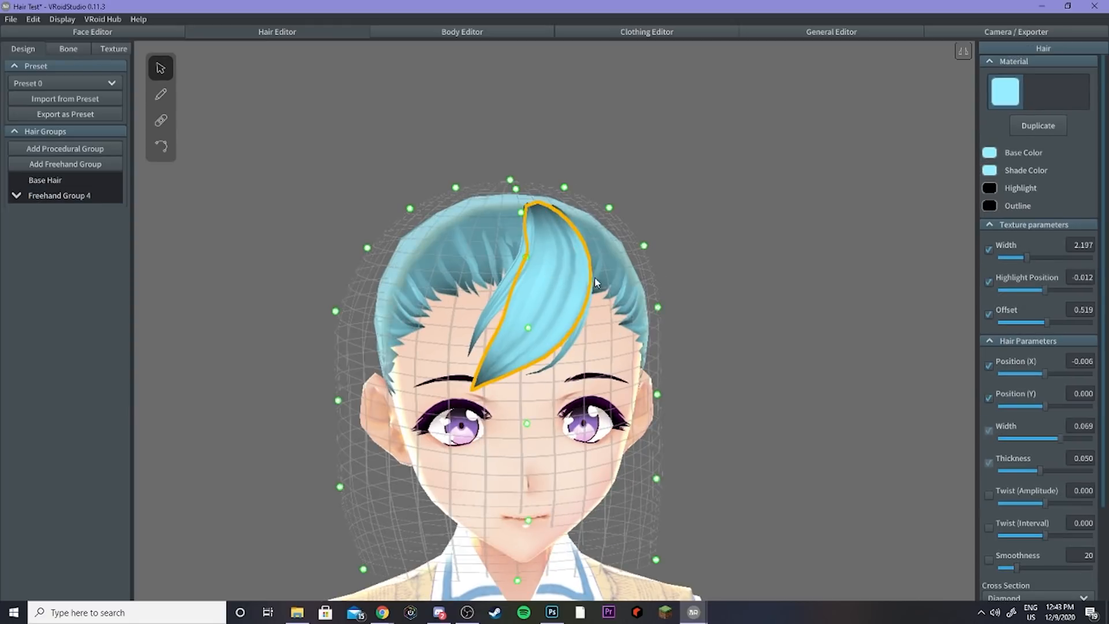
Step: Set the bang strand's thickness to 0.057
right_click_drag(595, 276, 539, 277)
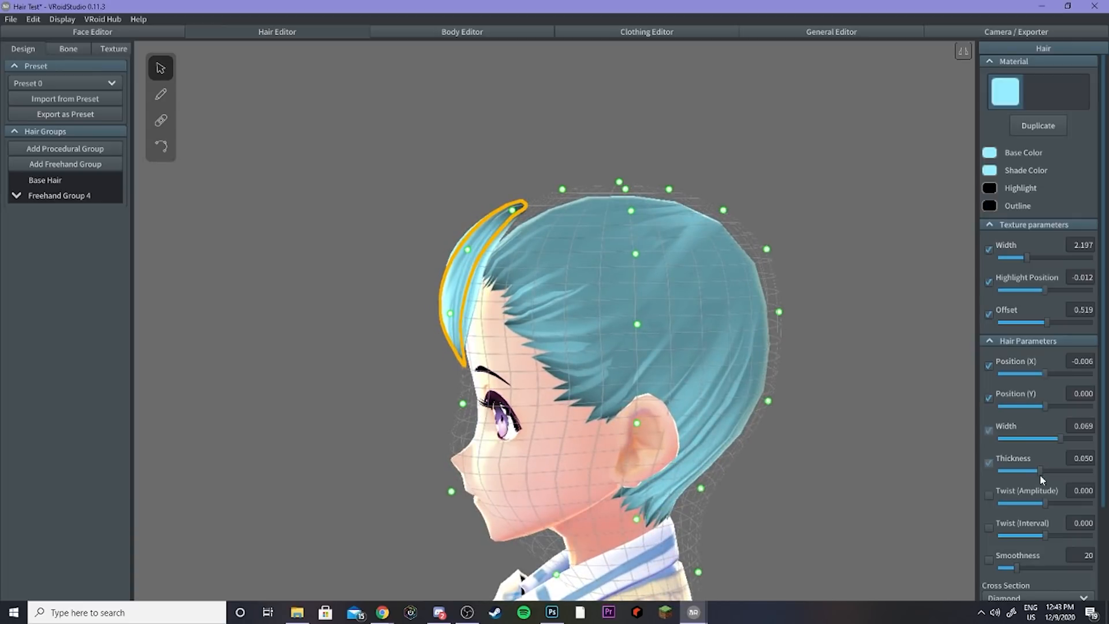
left_click_drag(1041, 475, 996, 469)
right_click_drag(671, 358, 712, 351)
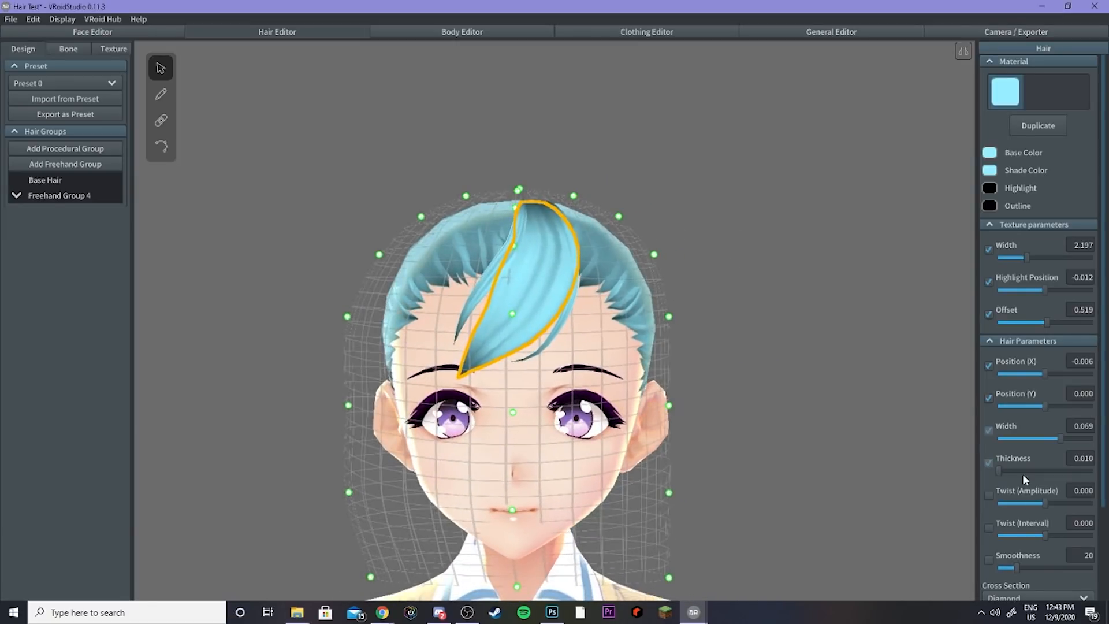
left_click_drag(1034, 469, 1045, 470)
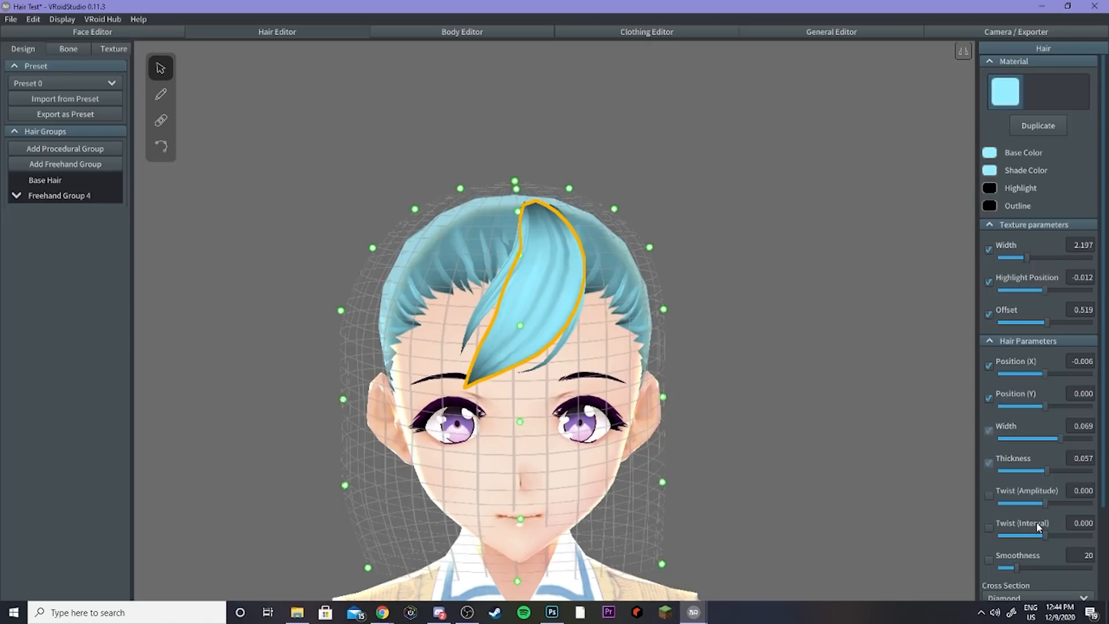
Step: Set the bang strand's twist amplitude to 1.426 and twist interval to -0.005
left_click_drag(1048, 501, 1061, 502)
right_click_drag(885, 474, 913, 480)
mouse_move(1045, 529)
left_mouse_down()
mouse_move(1076, 533)
mouse_move(1026, 542)
mouse_move(1071, 537)
mouse_move(1032, 528)
mouse_move(1068, 532)
mouse_move(1047, 530)
left_mouse_up()
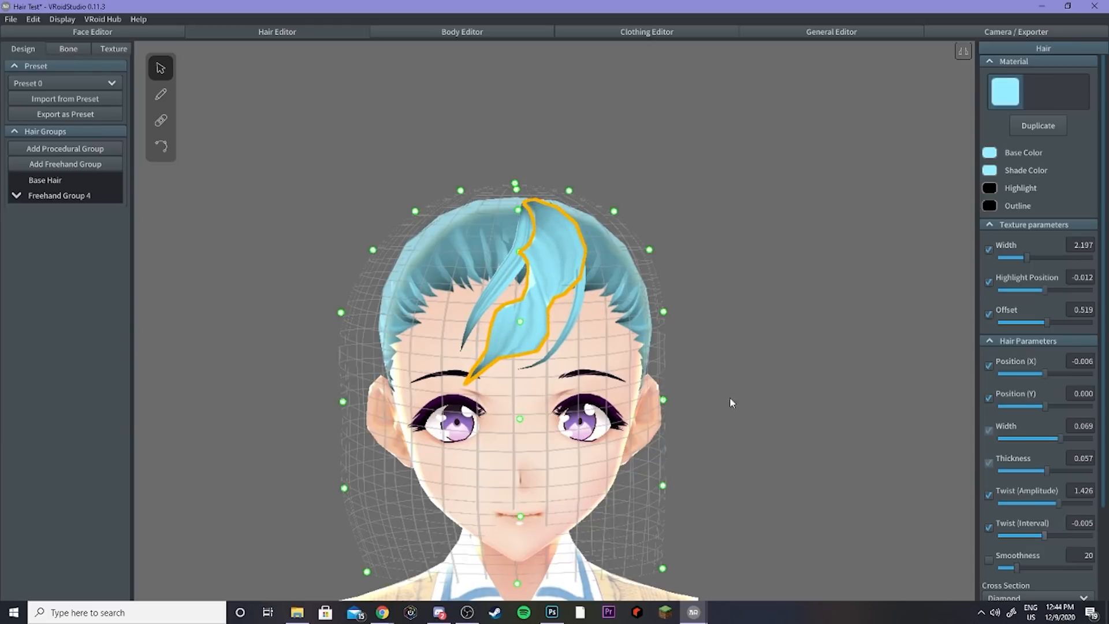
Step: Draw a hair strand hanging in front of the character's right ear with the hair brush
left_click(161, 96)
right_click_drag(406, 216, 441, 240)
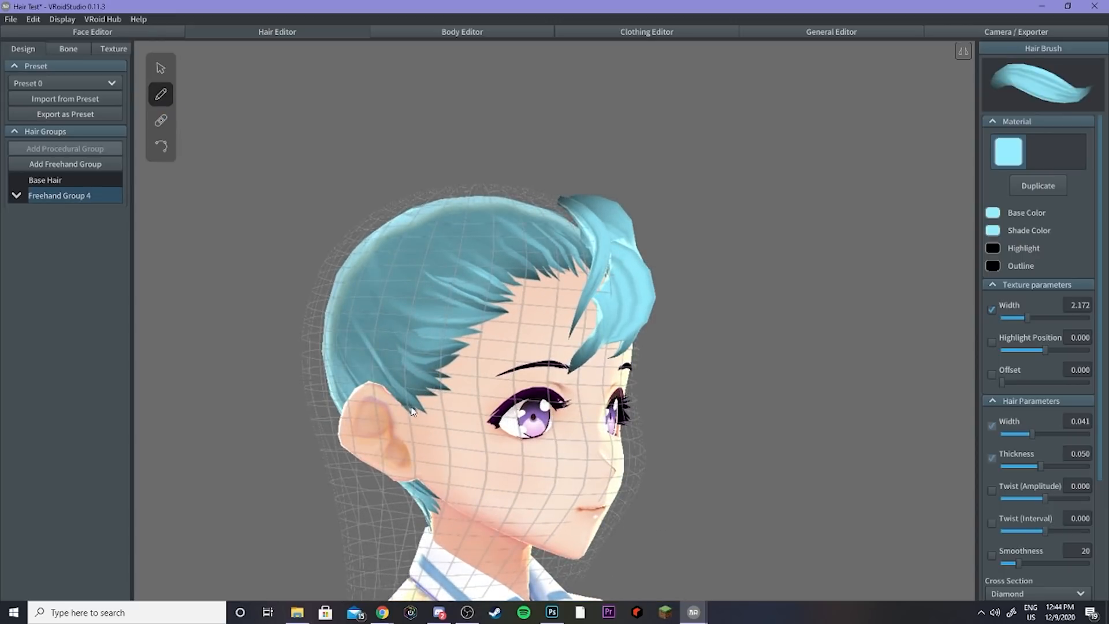
left_click_drag(414, 422, 431, 523)
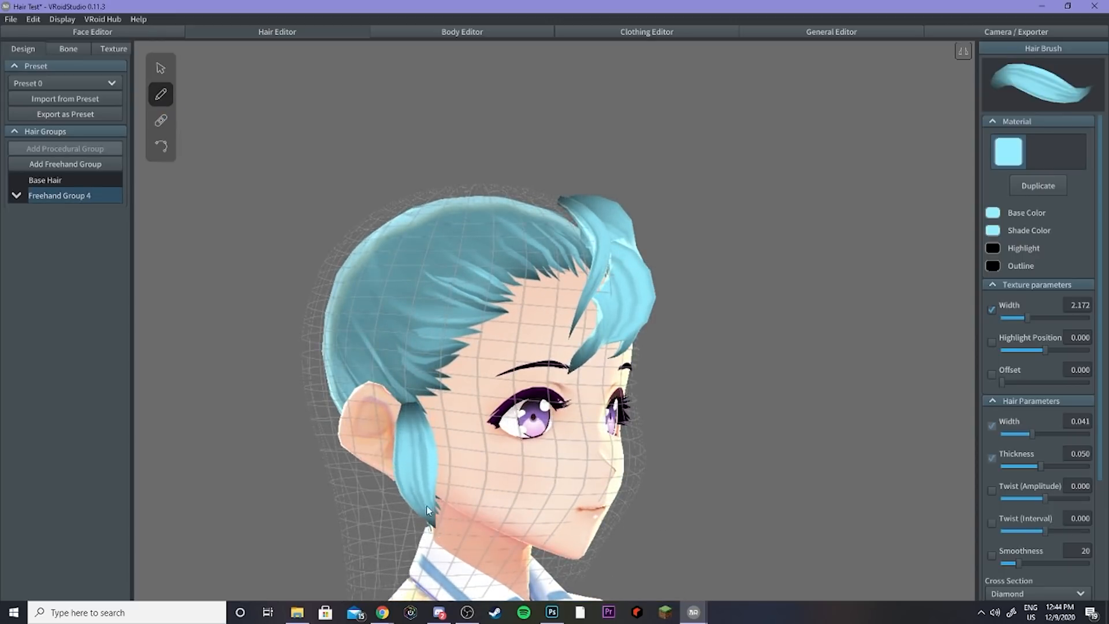
Step: Set the ear strand's twist amplitude to 0.744
left_click(162, 70)
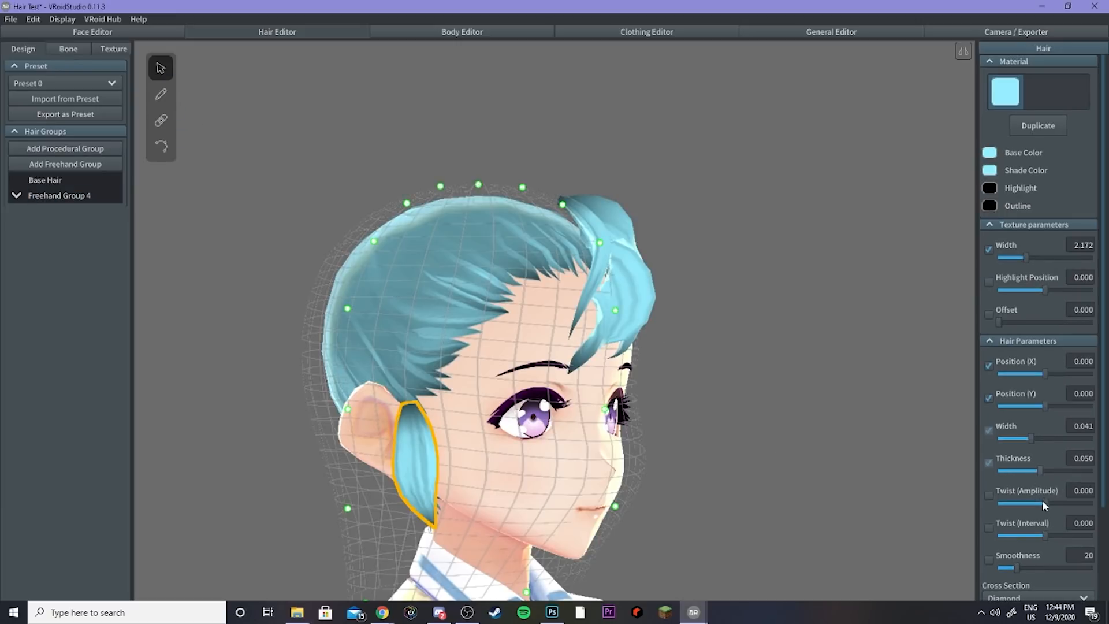
left_click_drag(1047, 503, 1053, 502)
right_click_drag(948, 500, 789, 477)
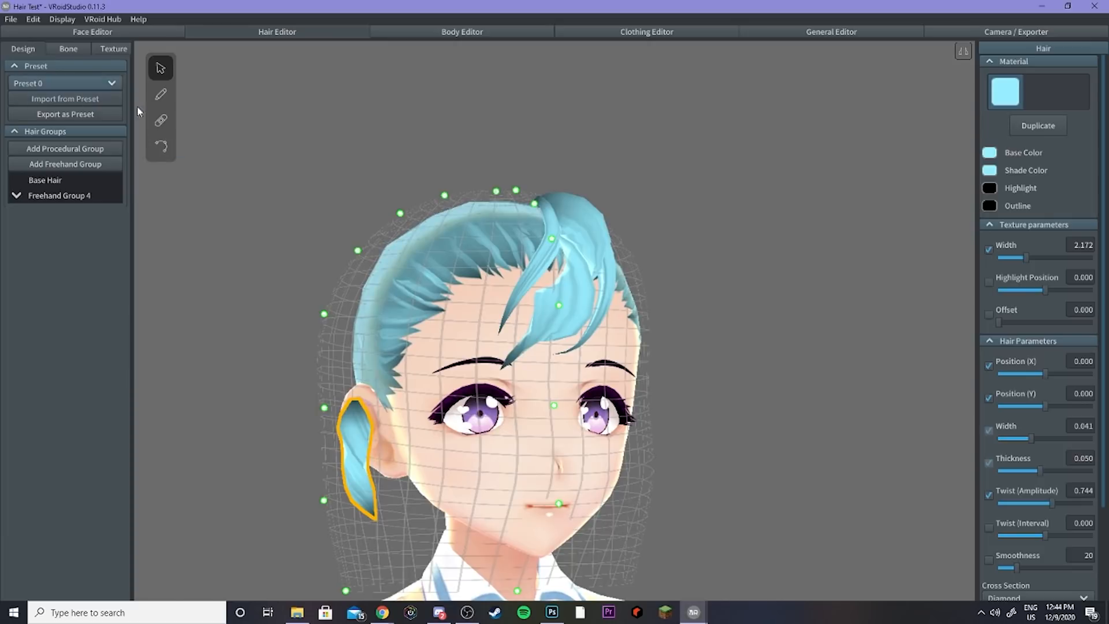
Step: Reshape the ear strand by dragging one of its guide points
left_click(161, 147)
left_click(161, 69)
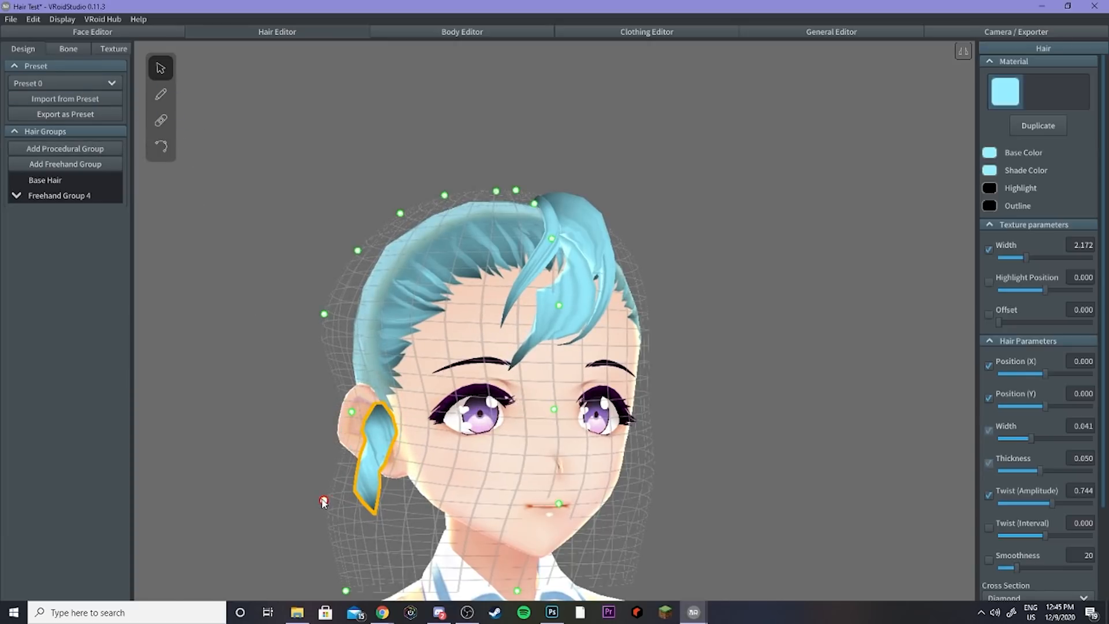
left_click_drag(323, 500, 354, 511)
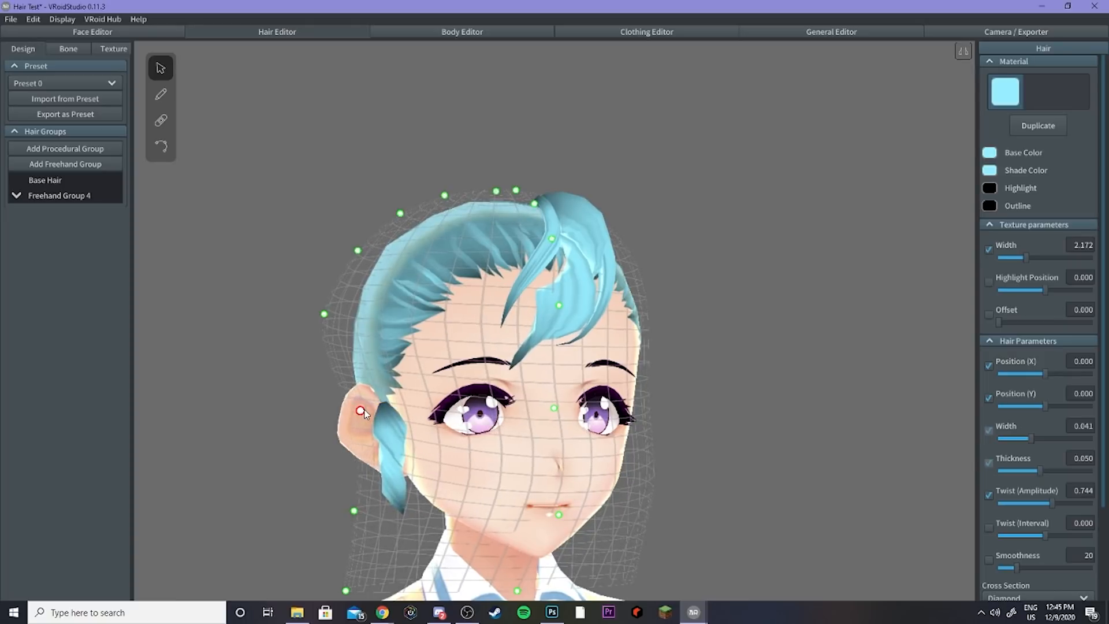
Step: Expand Freehand Group 4 and delete the Hair 28 ear strand
left_click(17, 196)
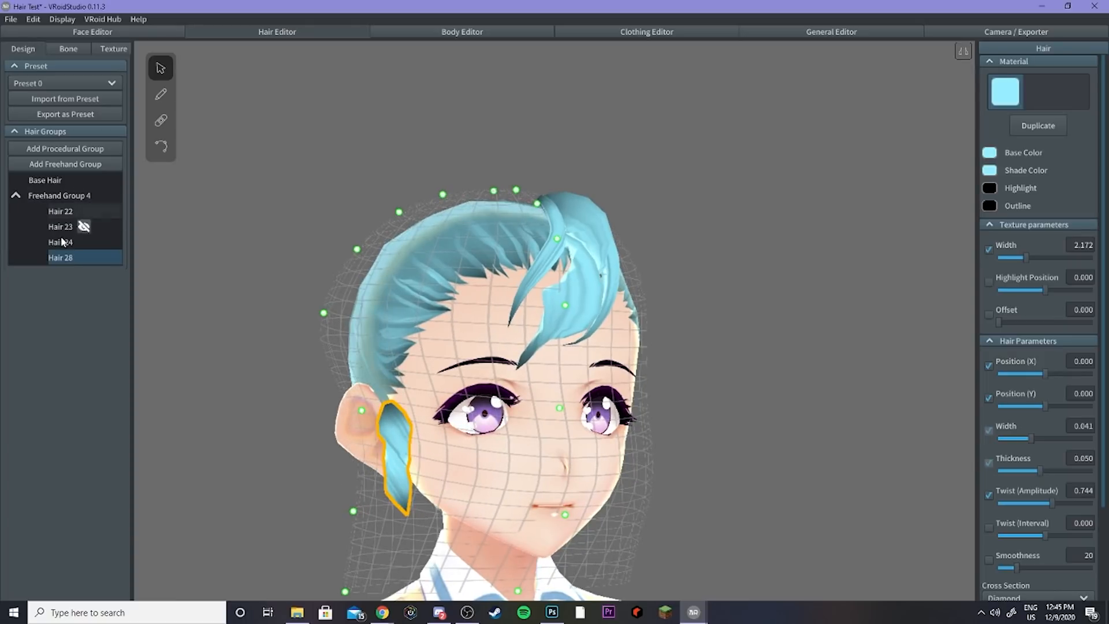
right_click(68, 263)
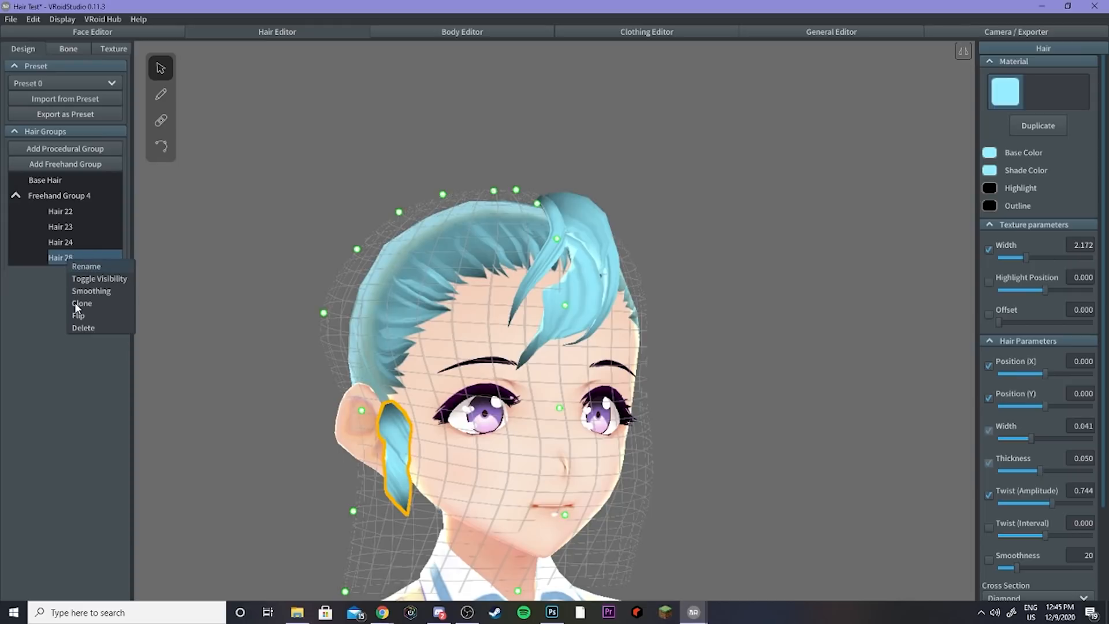
left_click(78, 324)
Step: Select Hair 22 and set both its twist amplitude and twist interval to 0
left_click(60, 211)
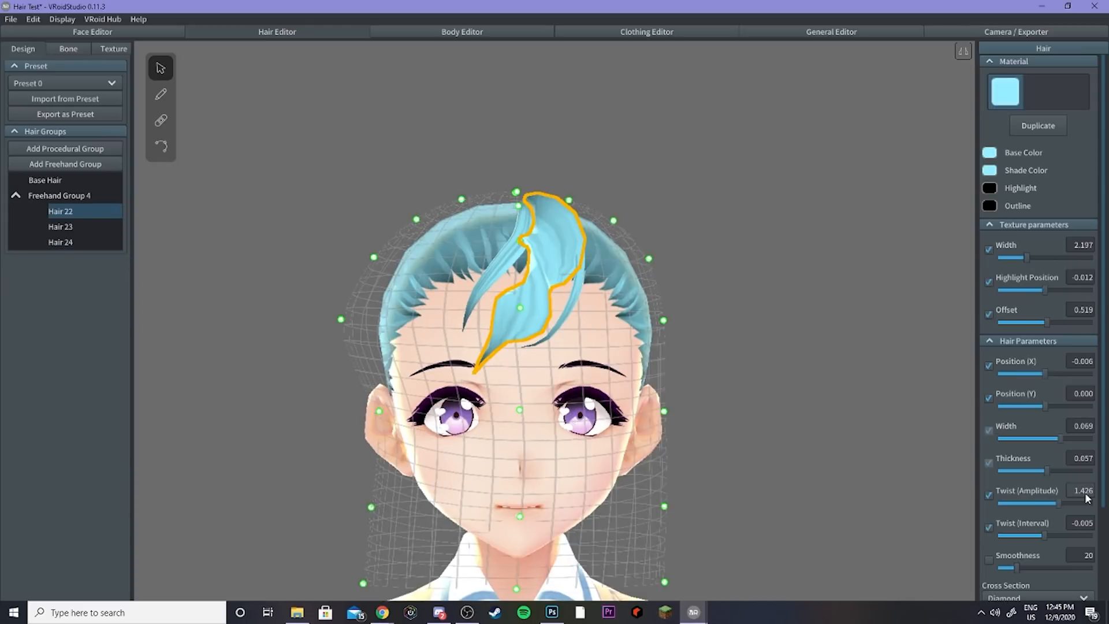
left_click(1084, 490)
type("0")
left_click(1078, 528)
type("0")
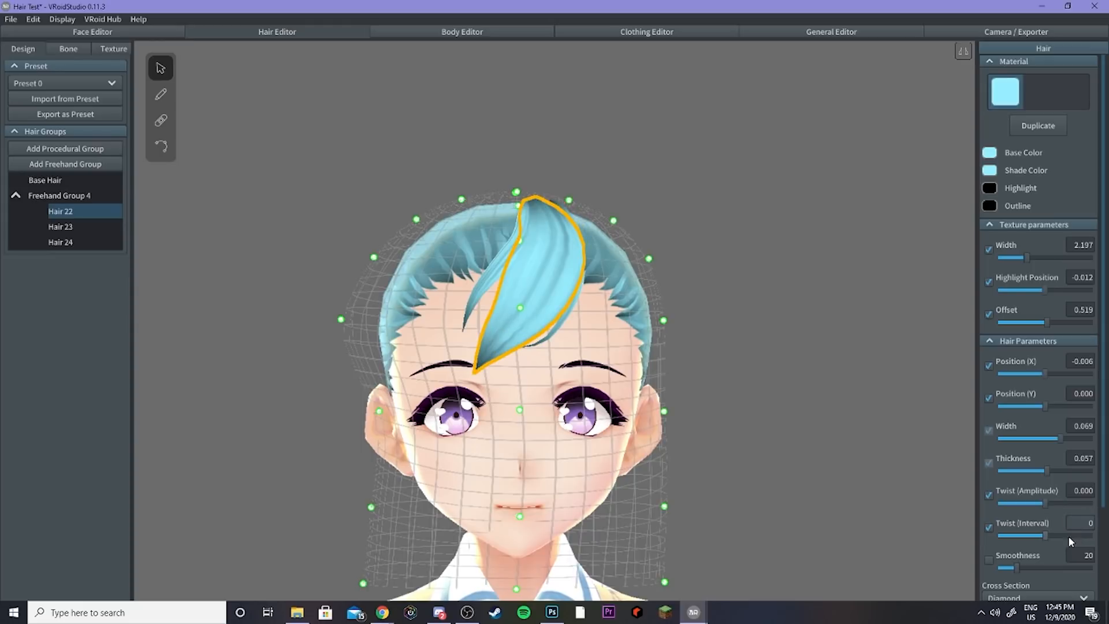
Step: Set Hair 22's smoothness to 63
scroll(992, 534, "down", 1)
right_click_drag(682, 437, 676, 437)
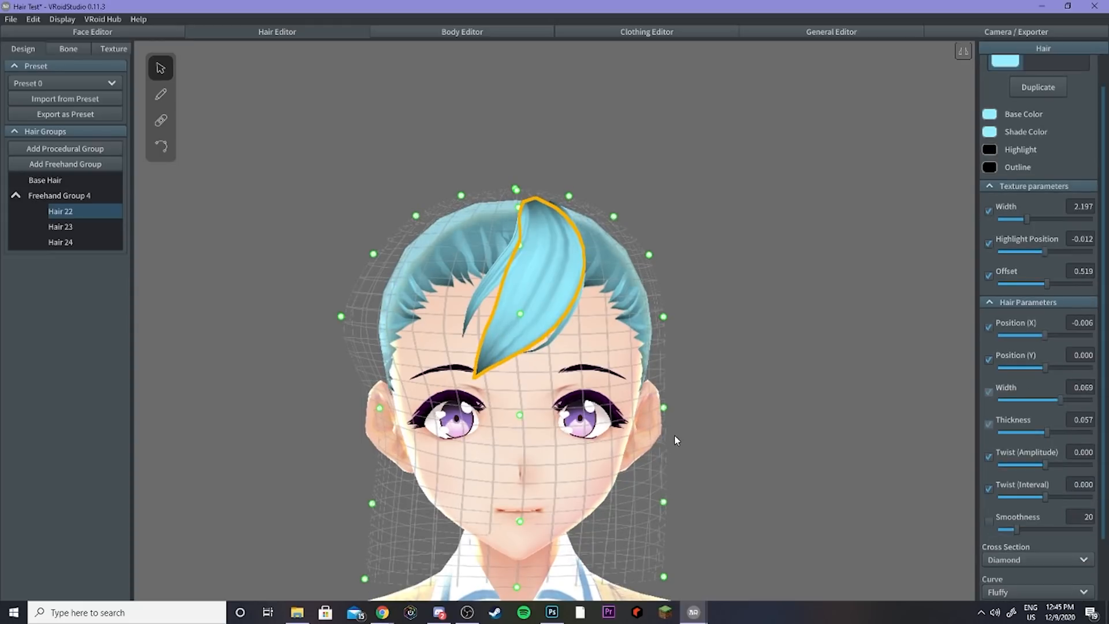
right_click_drag(502, 293, 632, 369)
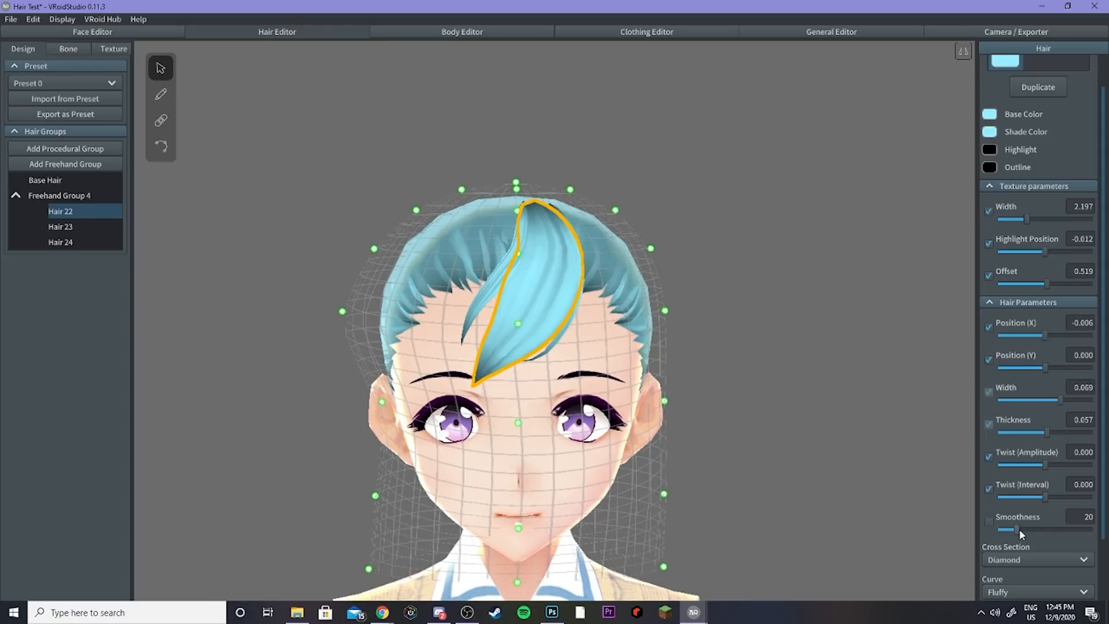
mouse_move(1020, 531)
left_mouse_down()
mouse_move(1062, 523)
mouse_move(993, 514)
mouse_move(1032, 516)
left_mouse_up()
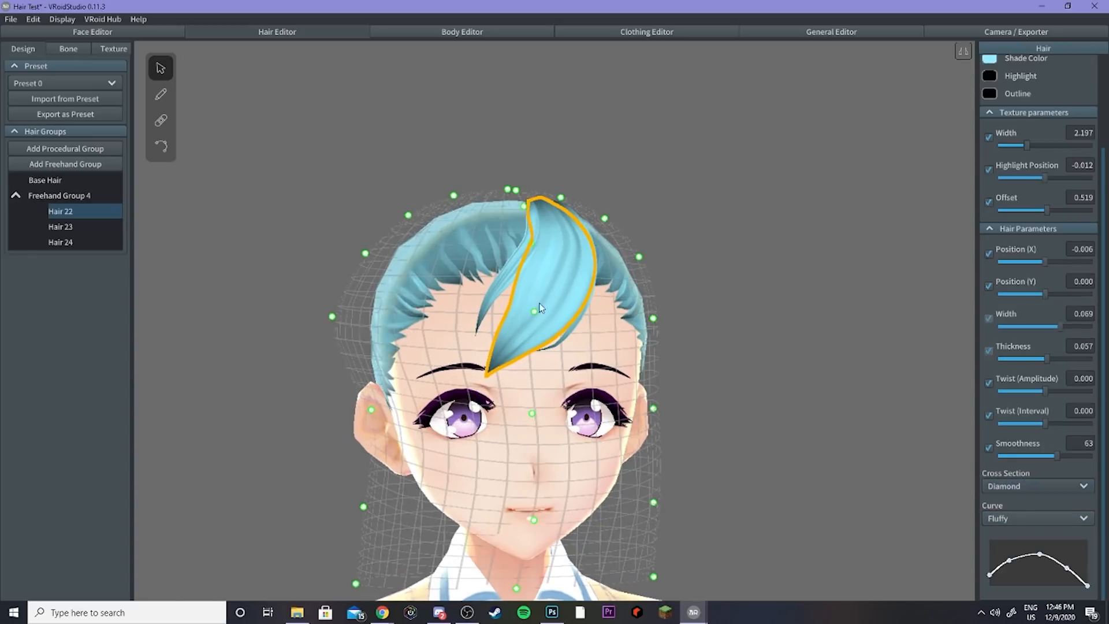
right_click_drag(539, 303, 619, 313)
scroll(618, 314, "up", 5)
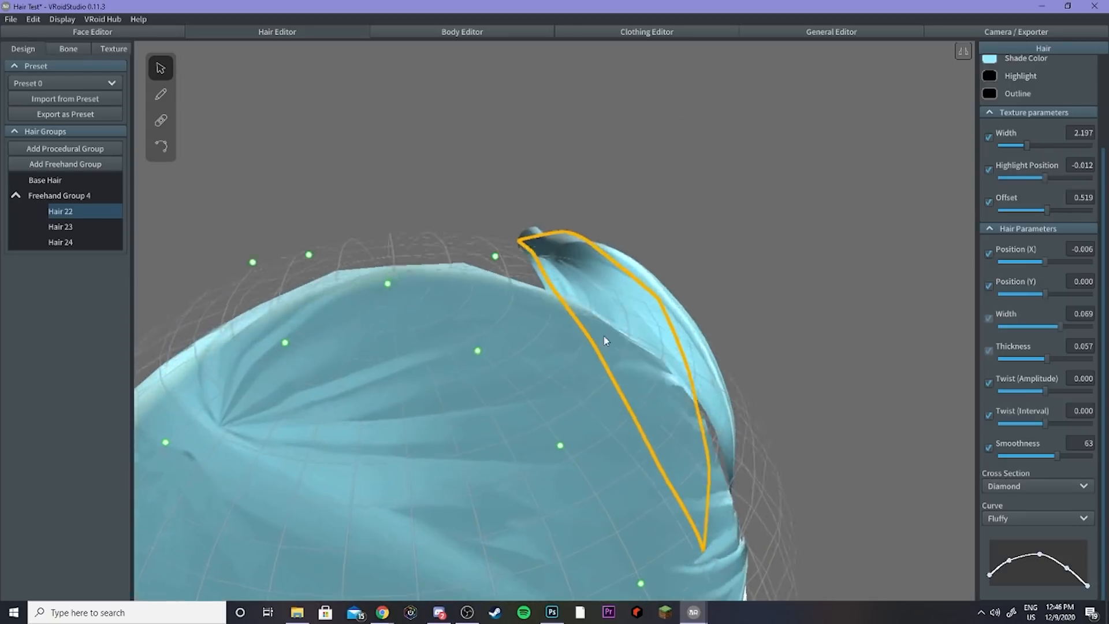
right_click_drag(564, 358, 554, 359)
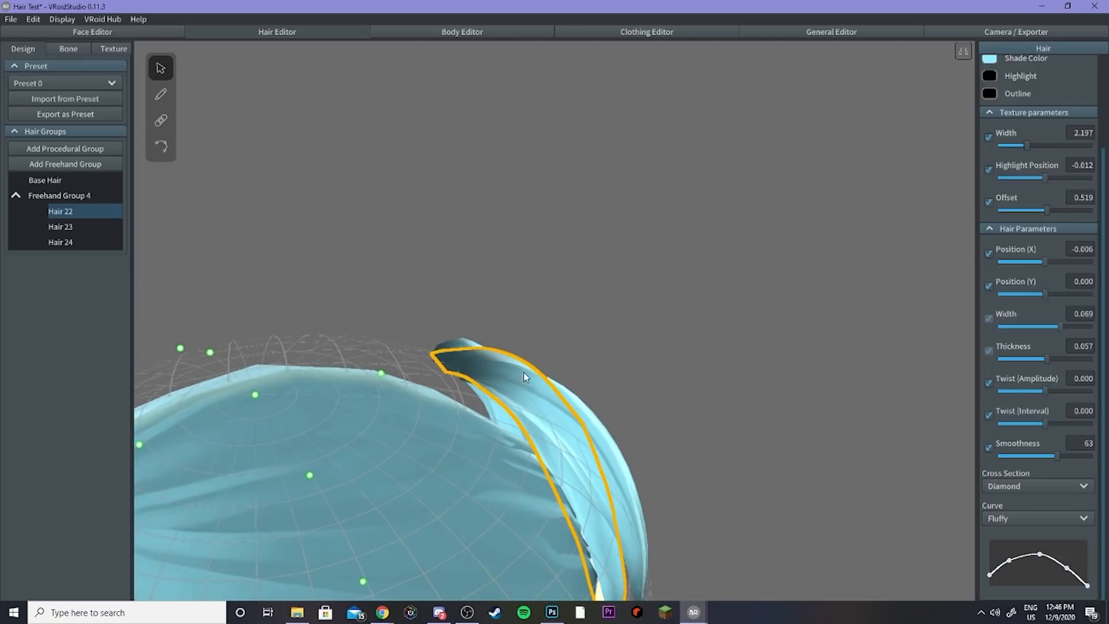
right_click_drag(661, 400, 621, 388)
mouse_move(656, 420)
right_mouse_down()
mouse_move(617, 424)
mouse_move(616, 451)
mouse_move(651, 400)
right_mouse_up()
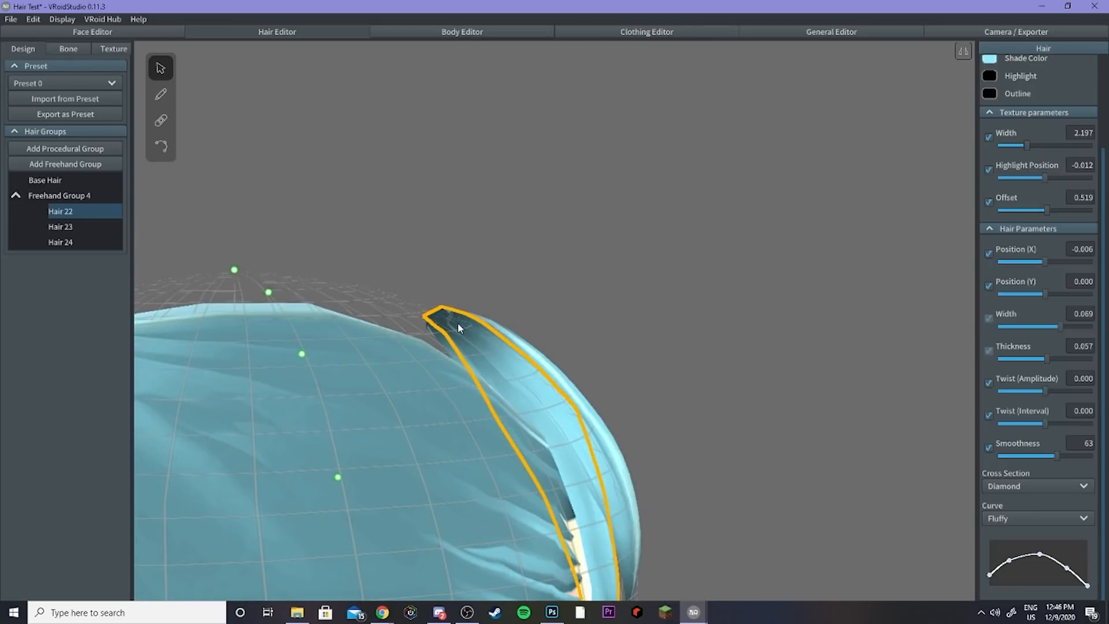
Step: Try the Triangle, Unfilled Triangle, Flat and Triangle (Old) cross sections on Hair 22, returning it to Diamond
right_click_drag(457, 322, 492, 345)
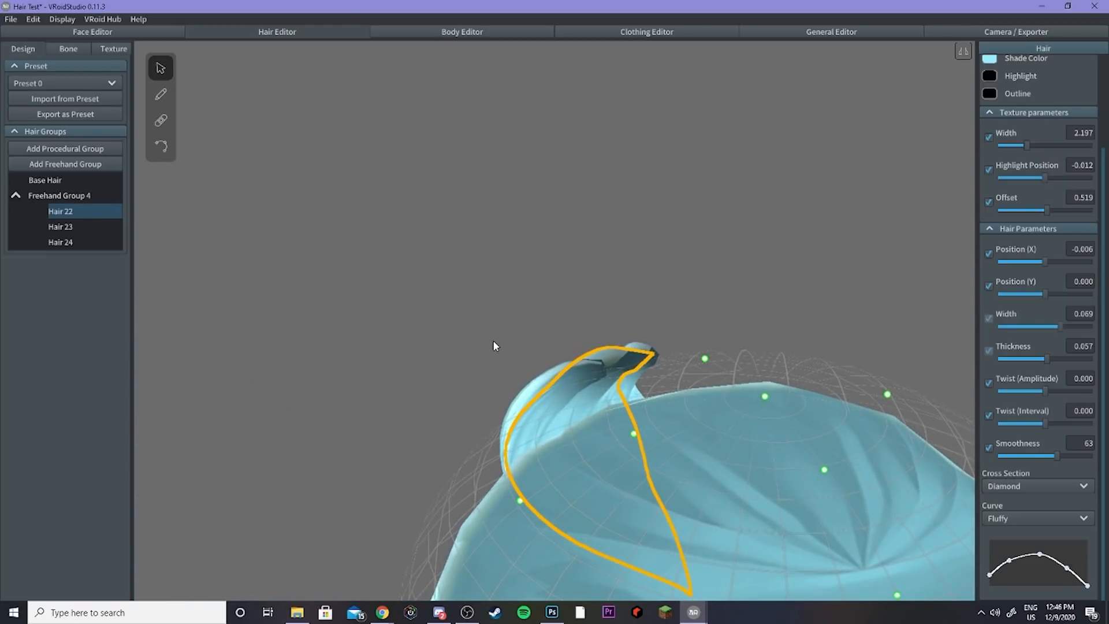
left_click(1026, 487)
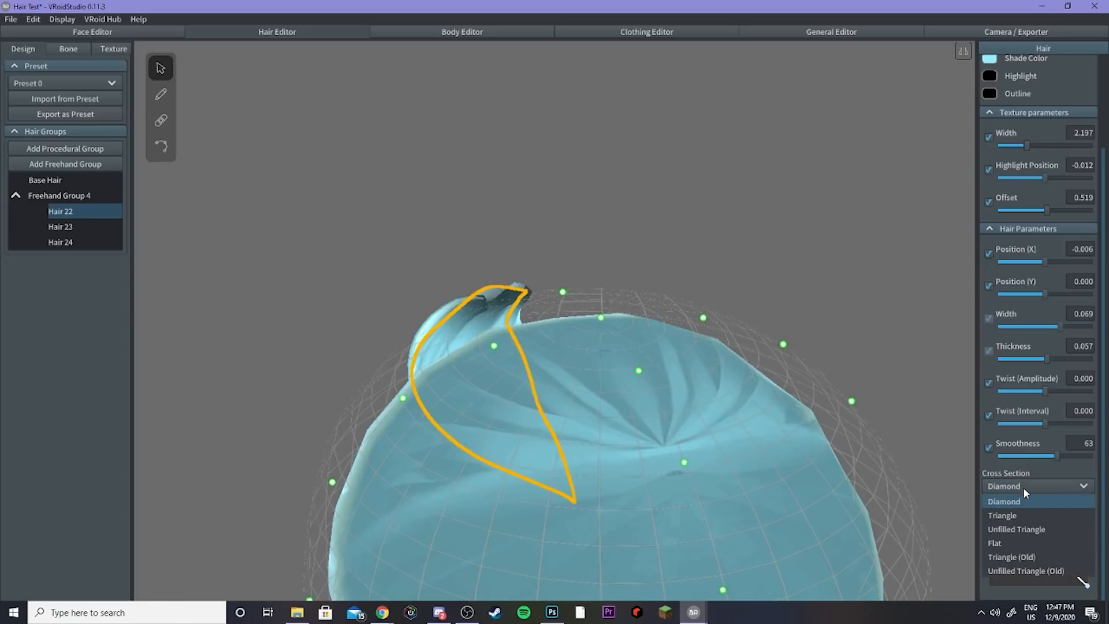
left_click(1017, 514)
right_click_drag(491, 317, 501, 313)
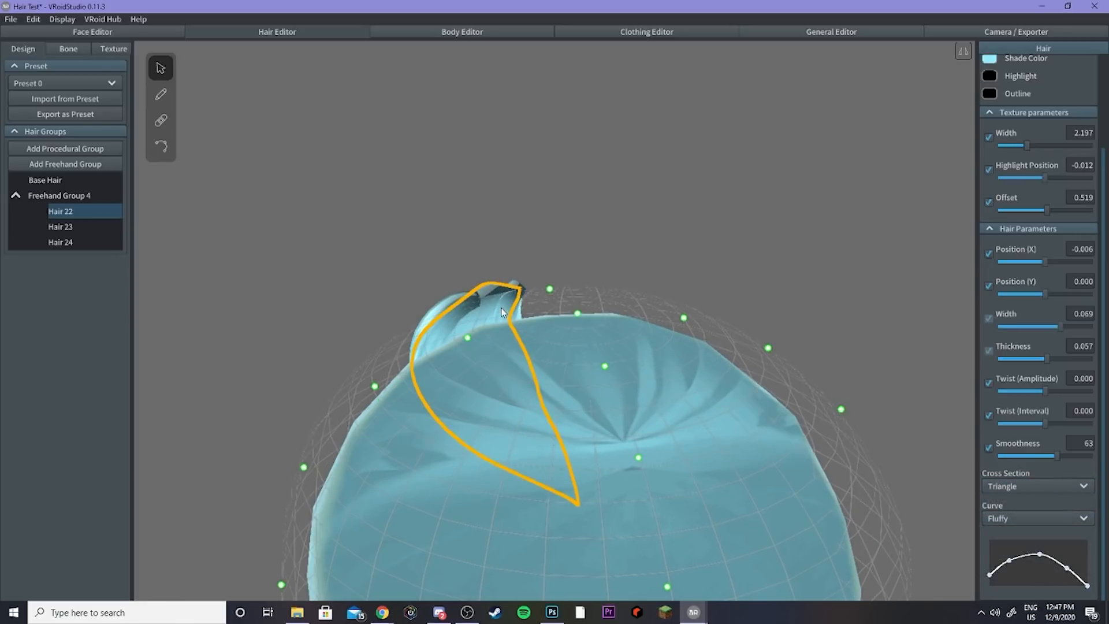
left_click(993, 485)
left_click(1014, 530)
right_click_drag(951, 508, 452, 295)
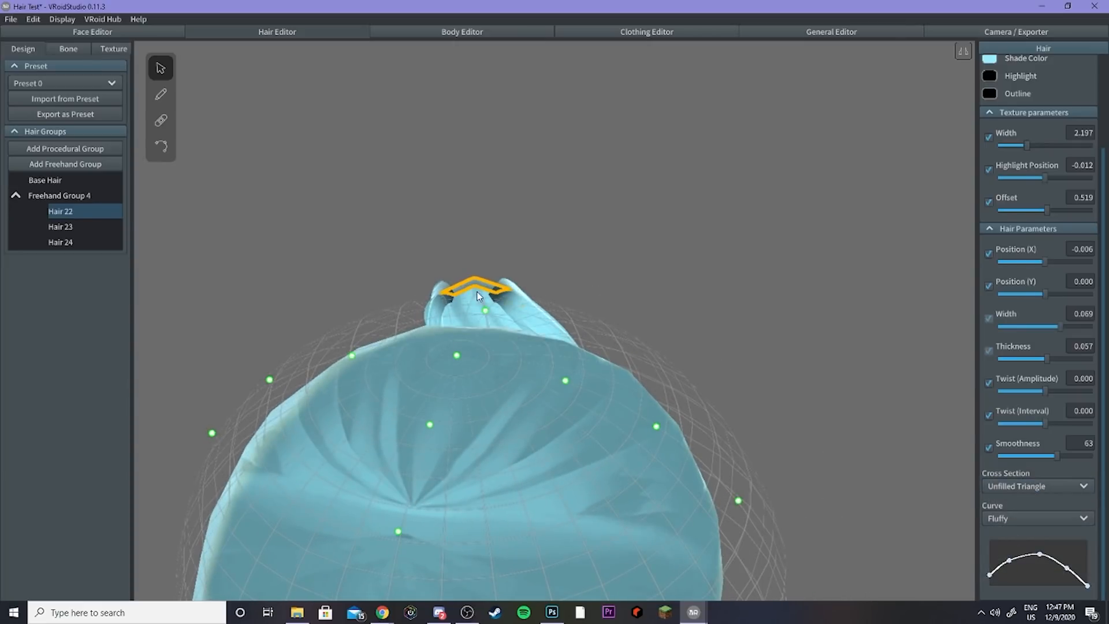
left_click(997, 484)
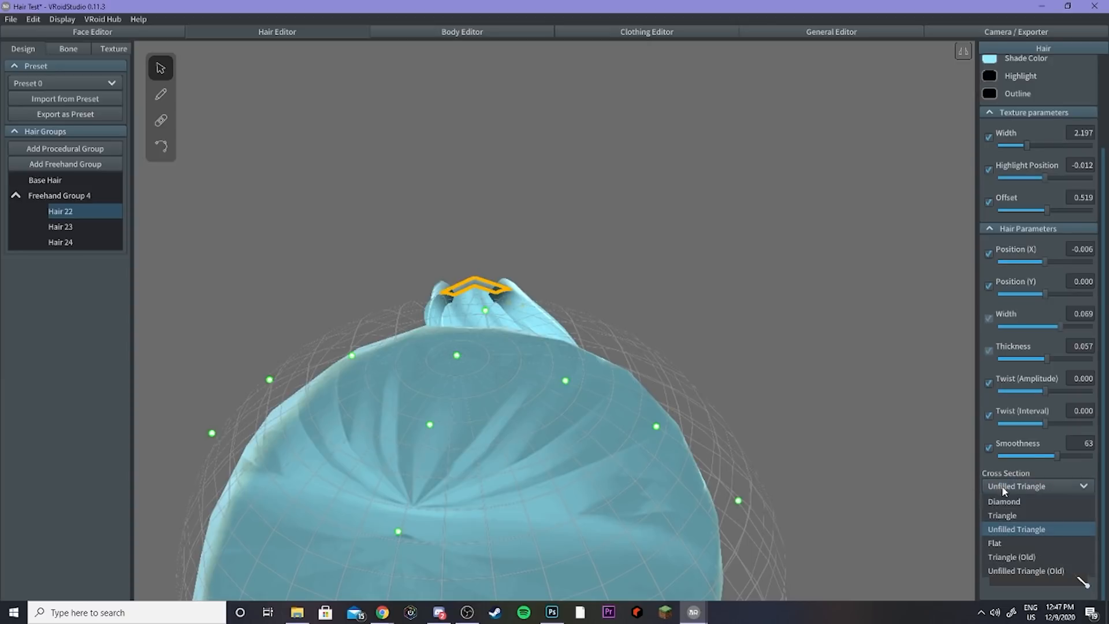
left_click(1004, 543)
right_click_drag(520, 335, 495, 322)
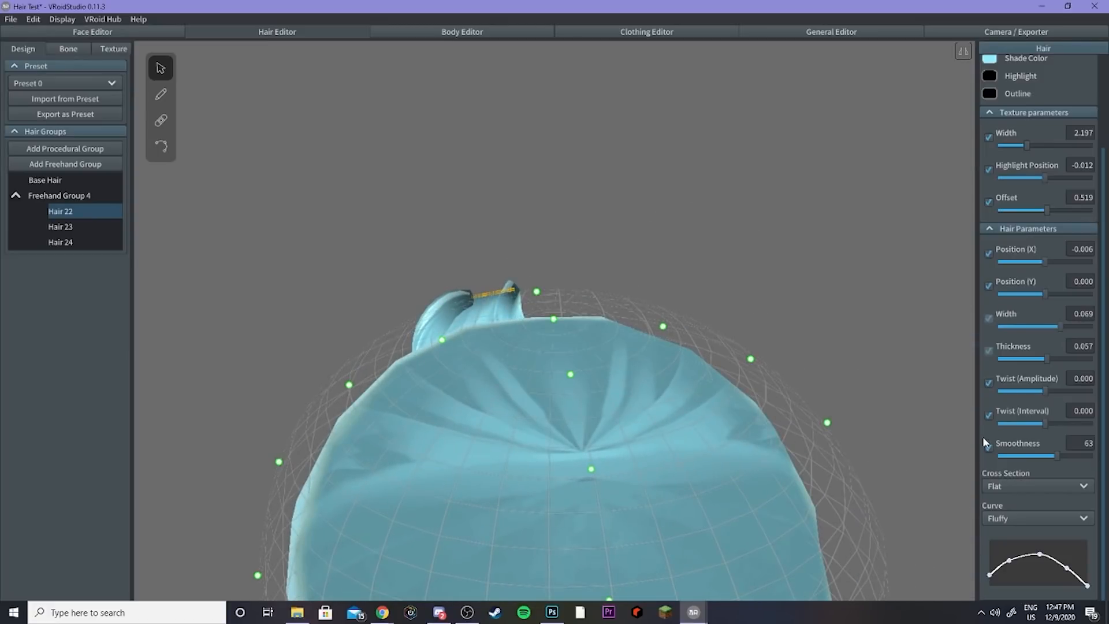
left_click(1010, 487)
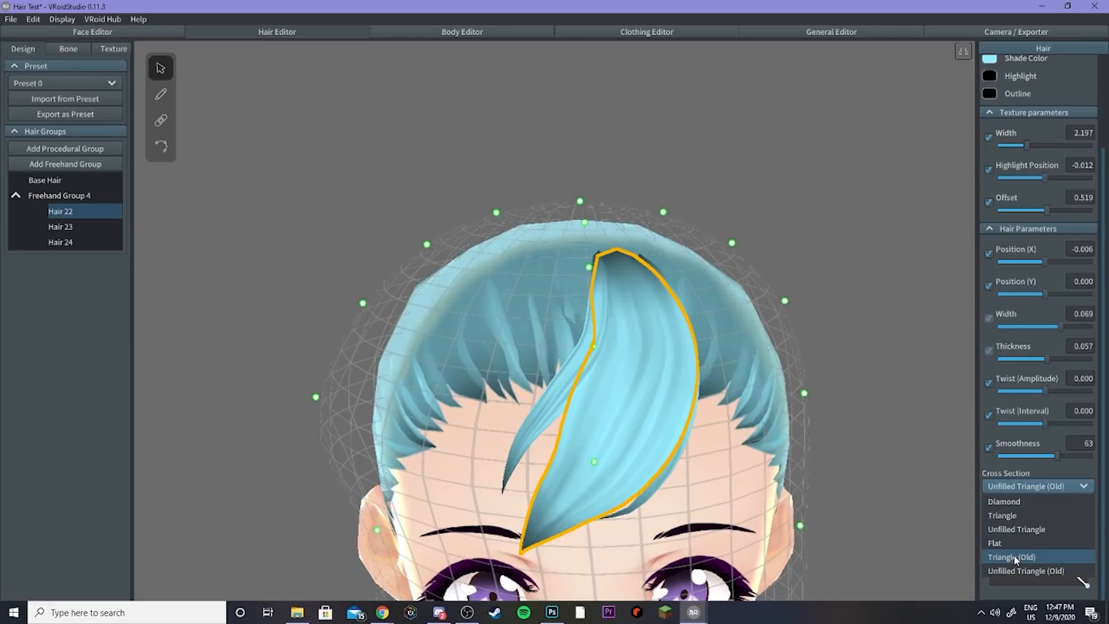
left_click(1014, 554)
left_click(1024, 490)
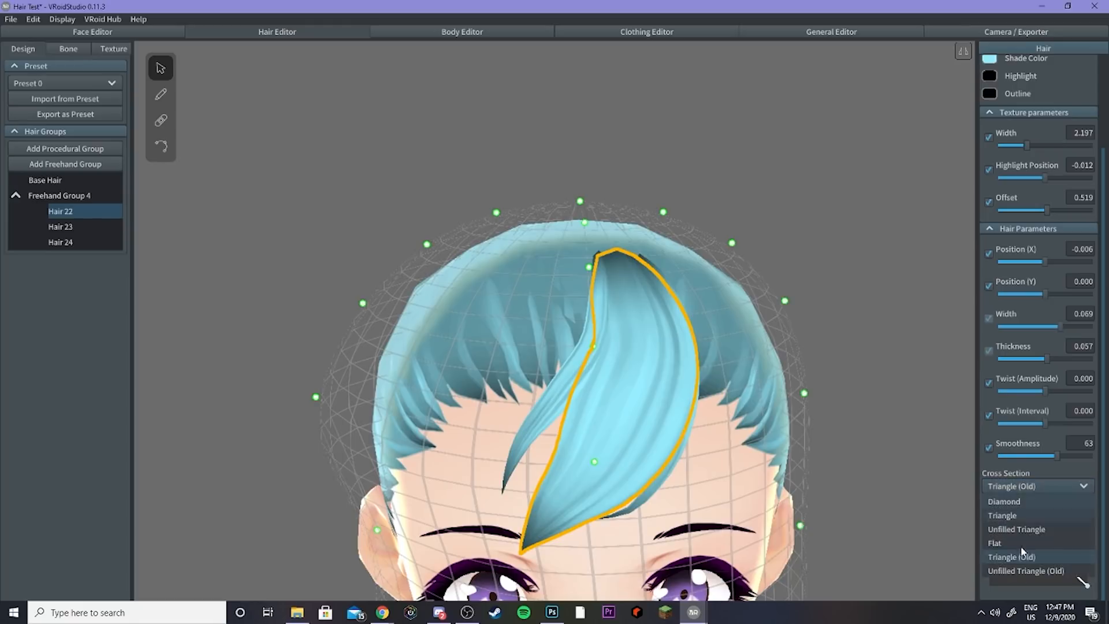
left_click(1009, 501)
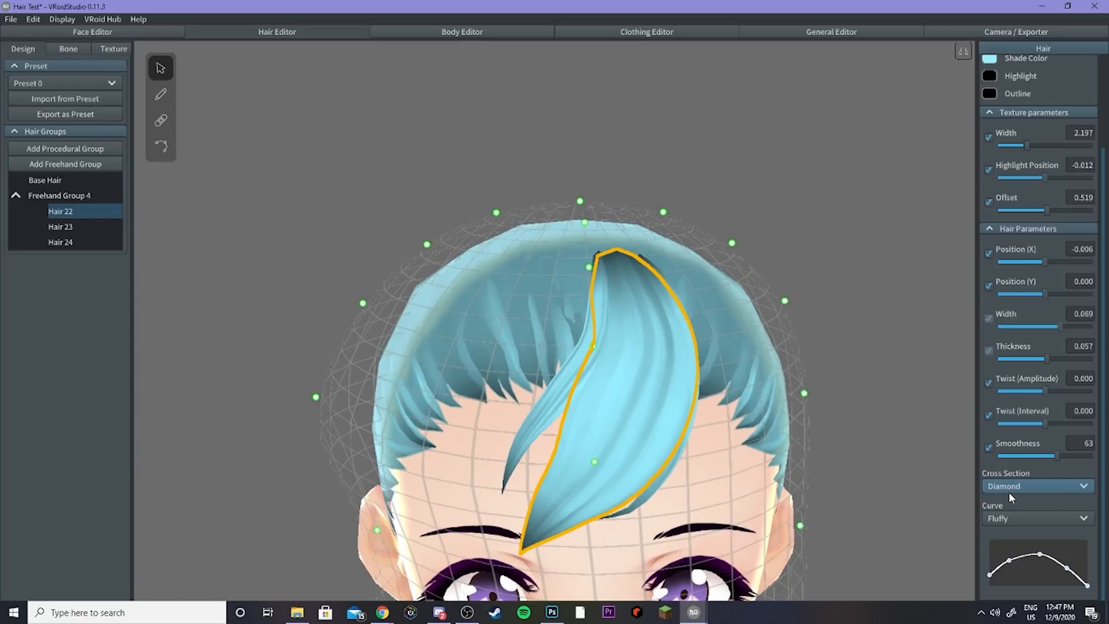
Step: Try the Straight, Squid and Ika-chan curve presets on Hair 22
scroll(769, 495, "down", 3)
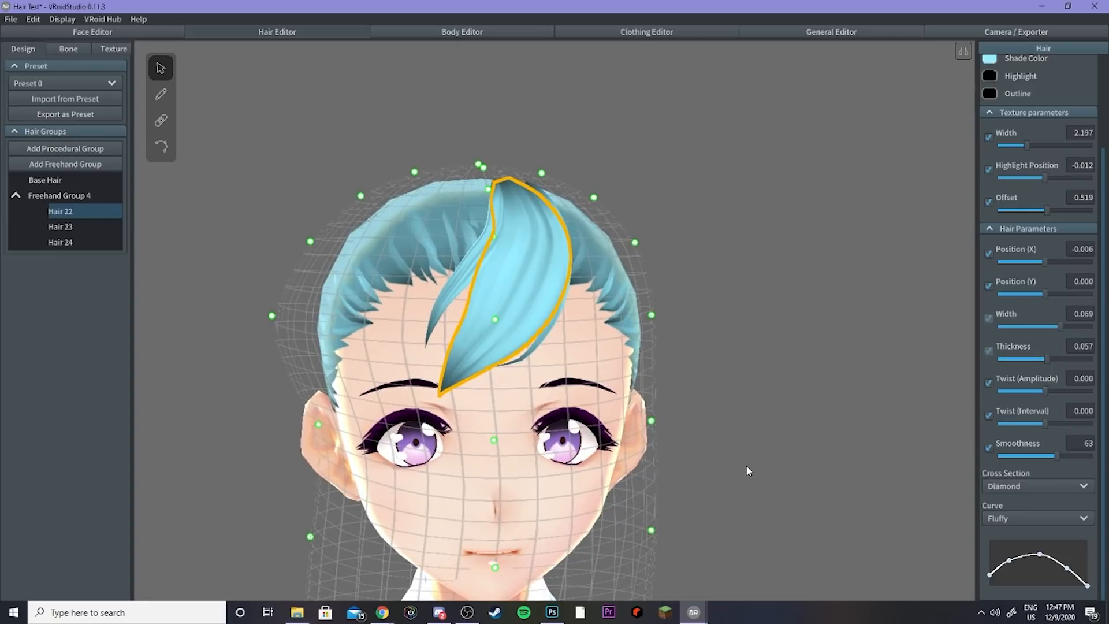
left_click(996, 519)
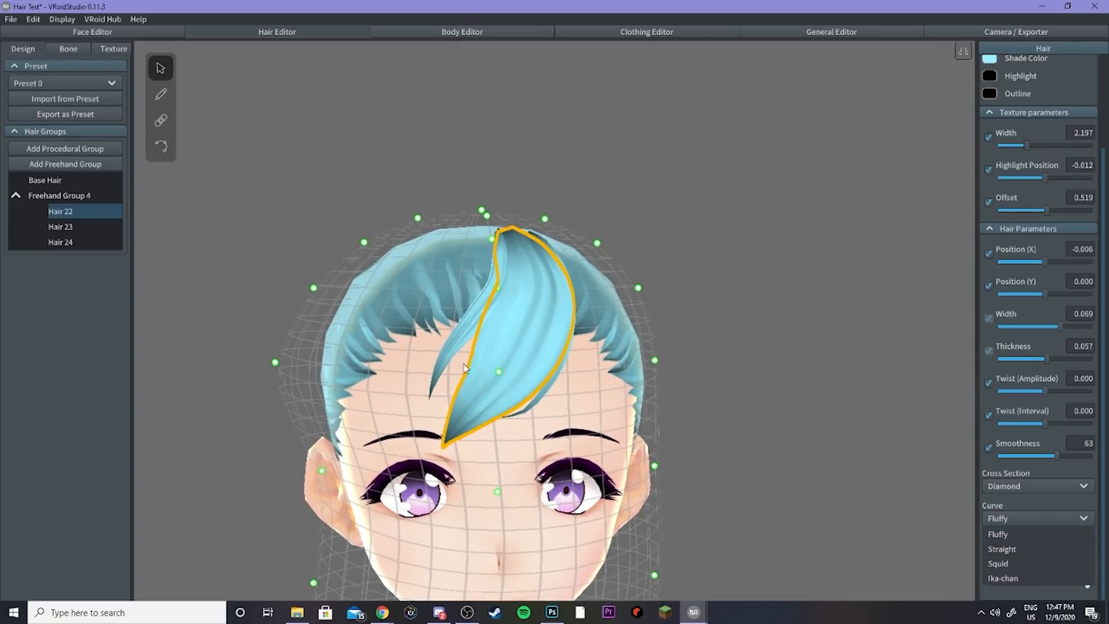
left_click(1014, 549)
right_click_drag(521, 421, 523, 423)
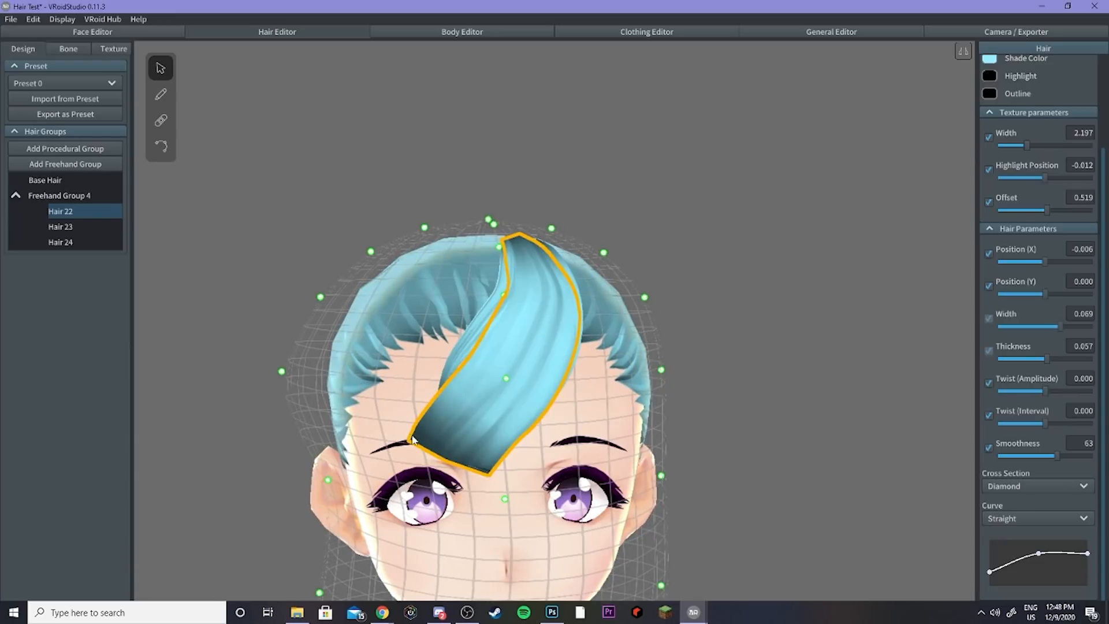
right_click_drag(413, 438, 450, 452)
right_click_drag(555, 506, 502, 491)
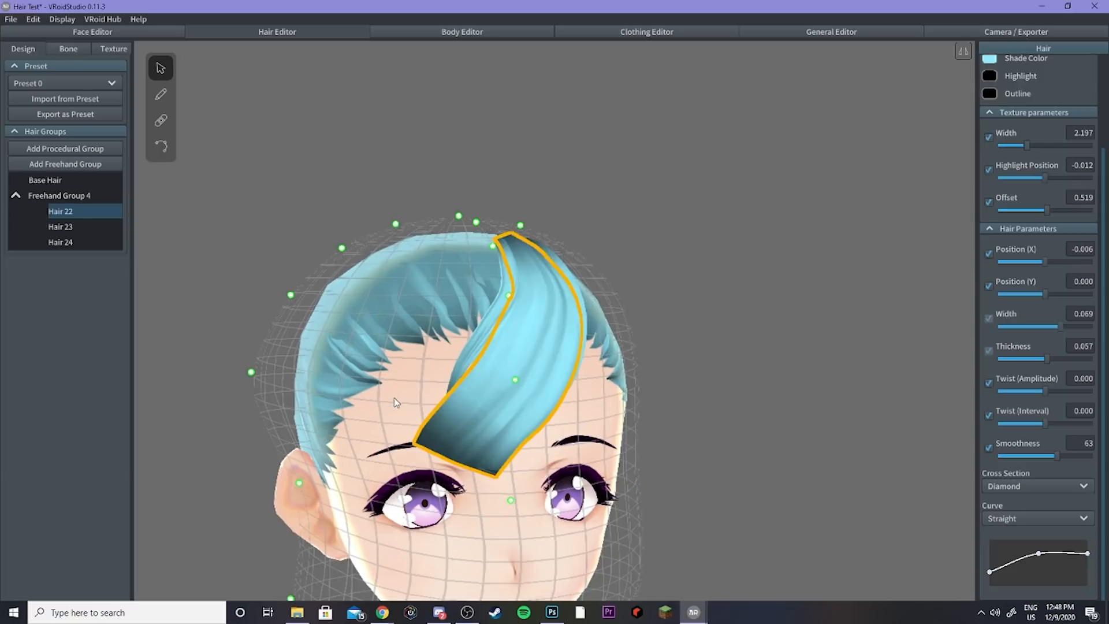
right_click_drag(541, 421, 532, 423)
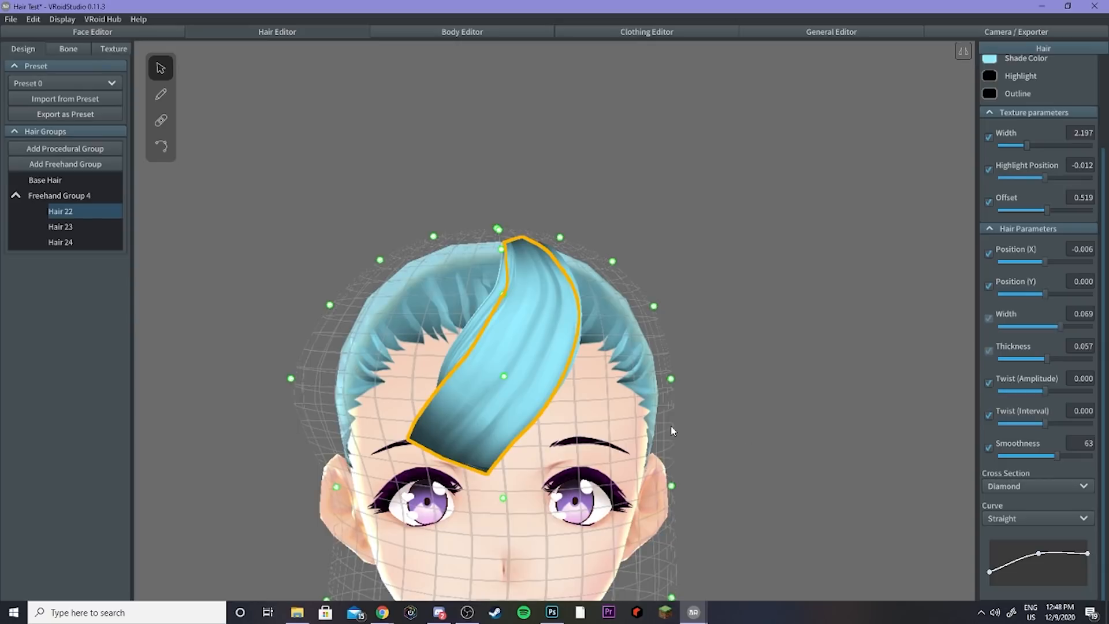
left_click(1038, 518)
left_click(1012, 560)
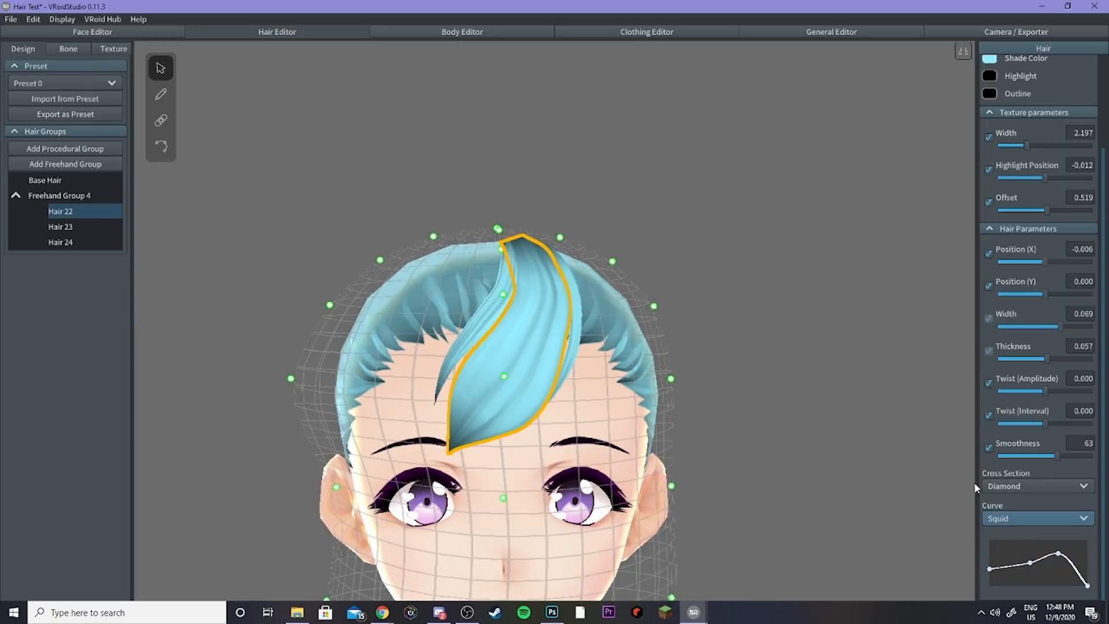
left_click(1015, 518)
left_click(1001, 577)
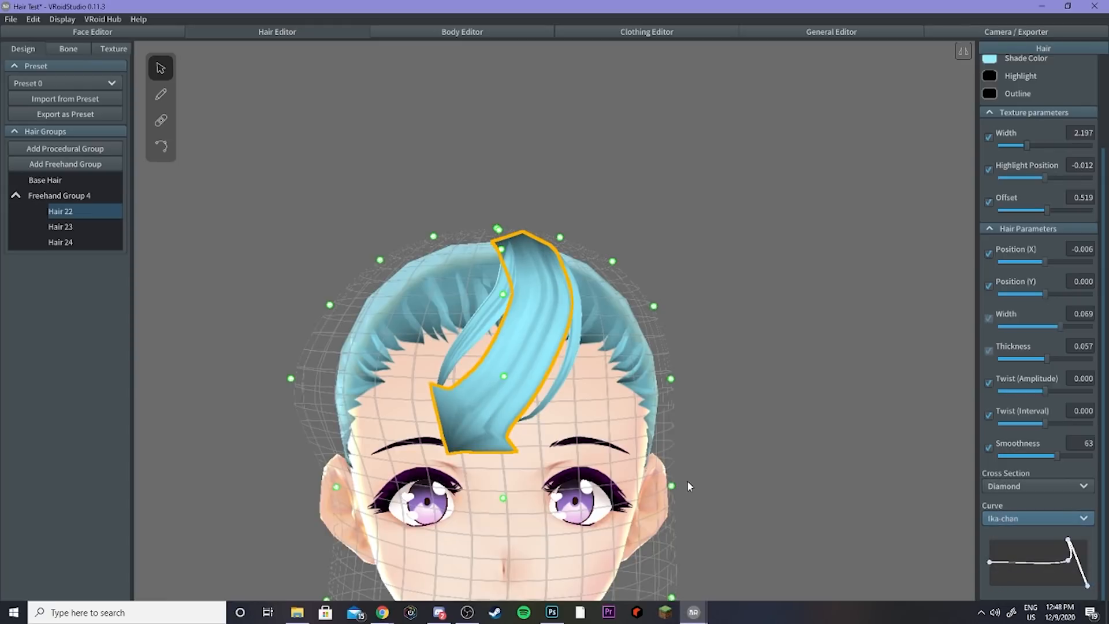
Step: Adjust the points of Hair 22's Ika-chan curve, then reset its curve to Fluffy
right_click_drag(488, 431, 489, 430)
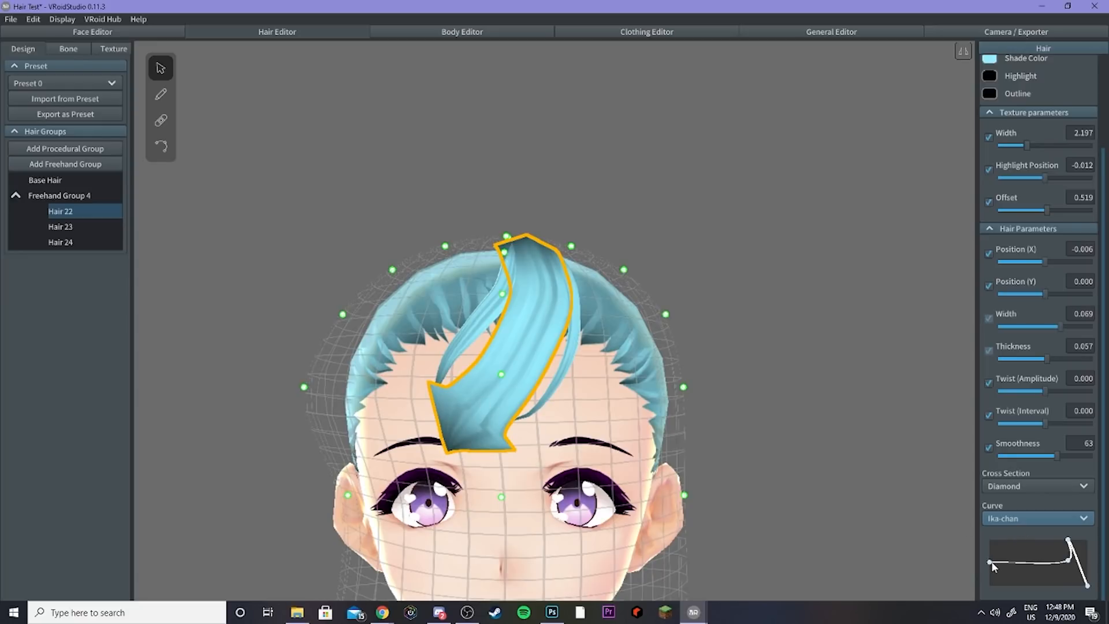
left_click_drag(991, 563, 994, 556)
right_click_drag(792, 463, 788, 491)
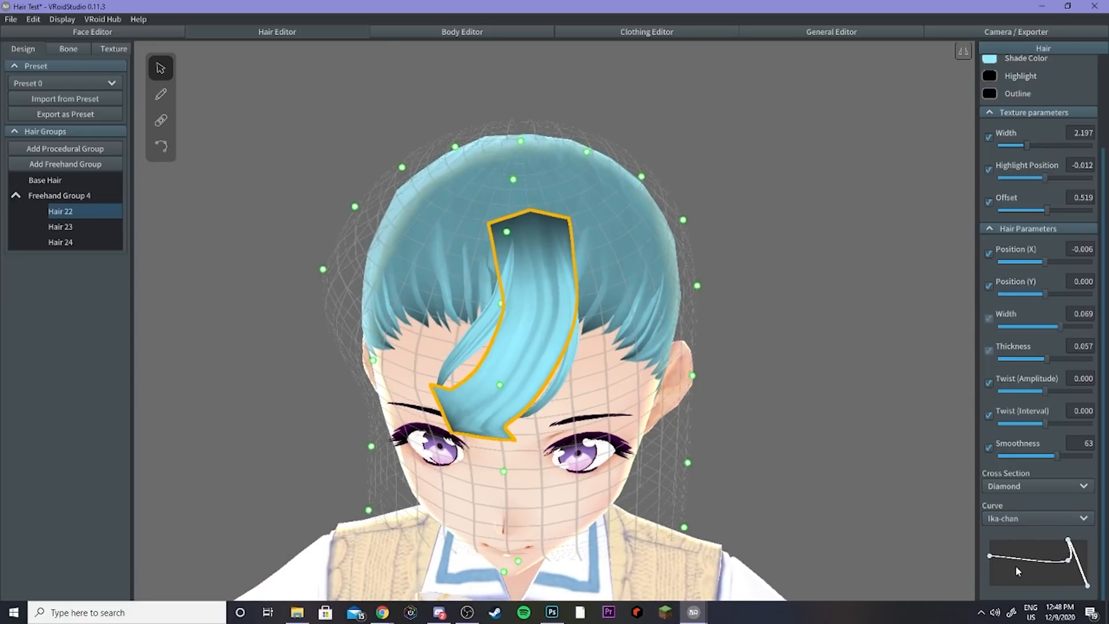
left_click_drag(998, 557, 976, 571)
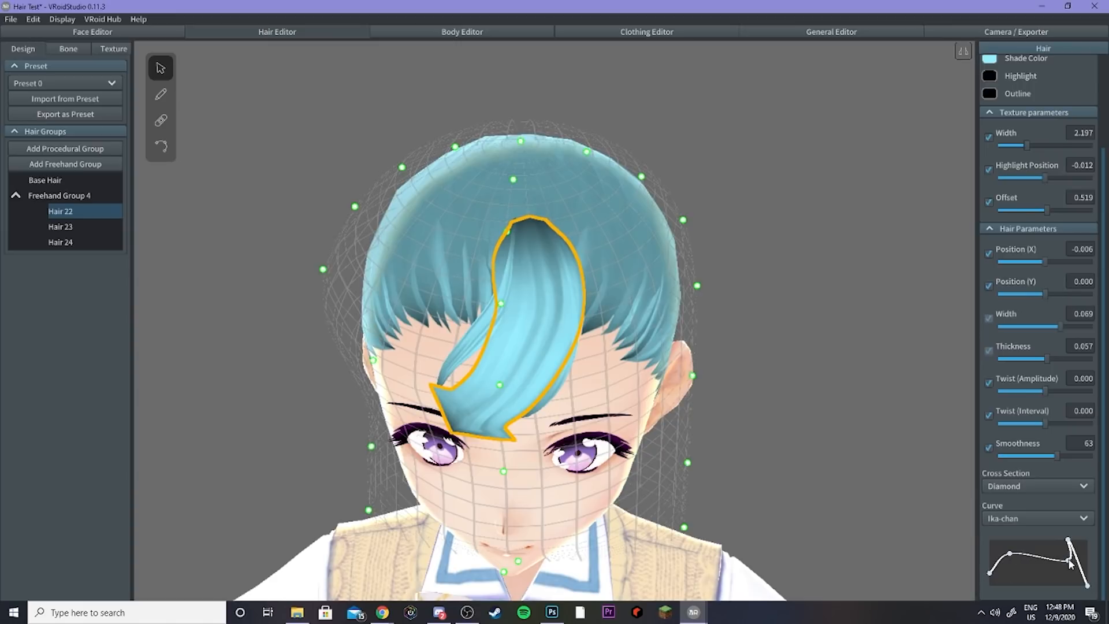
left_click_drag(1070, 560, 1079, 580)
right_click_drag(874, 530, 874, 502)
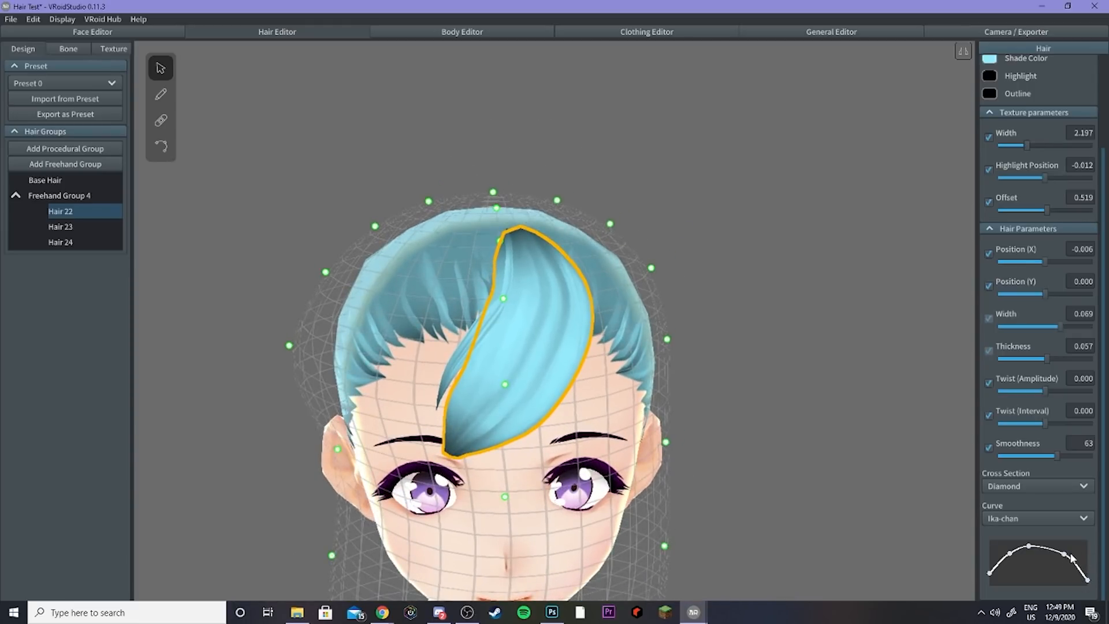
left_click(1038, 515)
left_click(1021, 532)
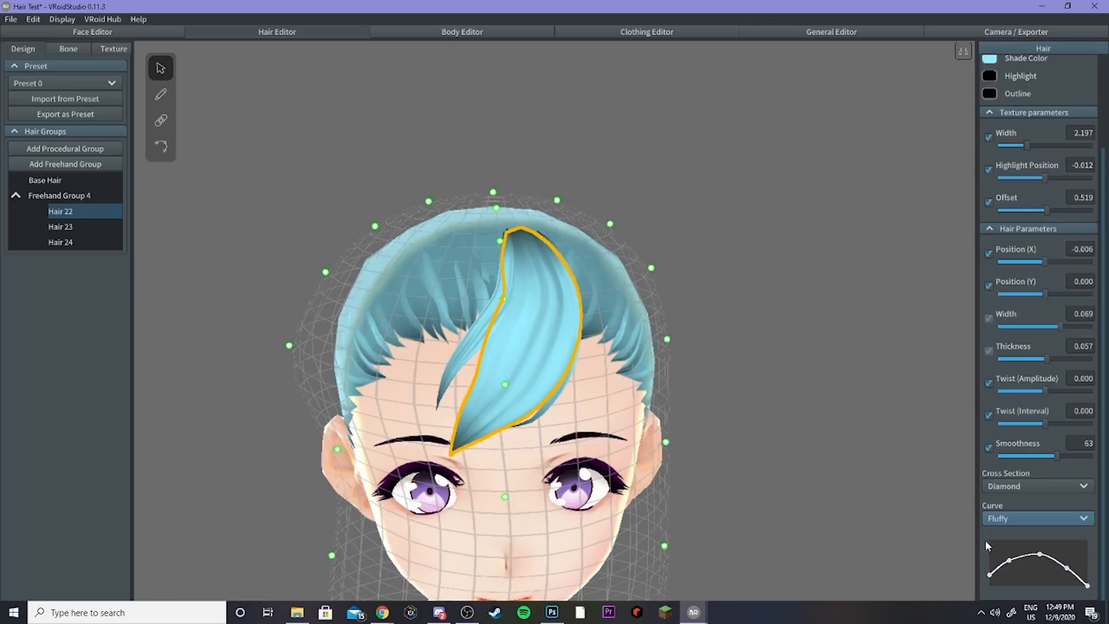
Step: Rename Hair 22 as Middle Bangs
right_click(65, 215)
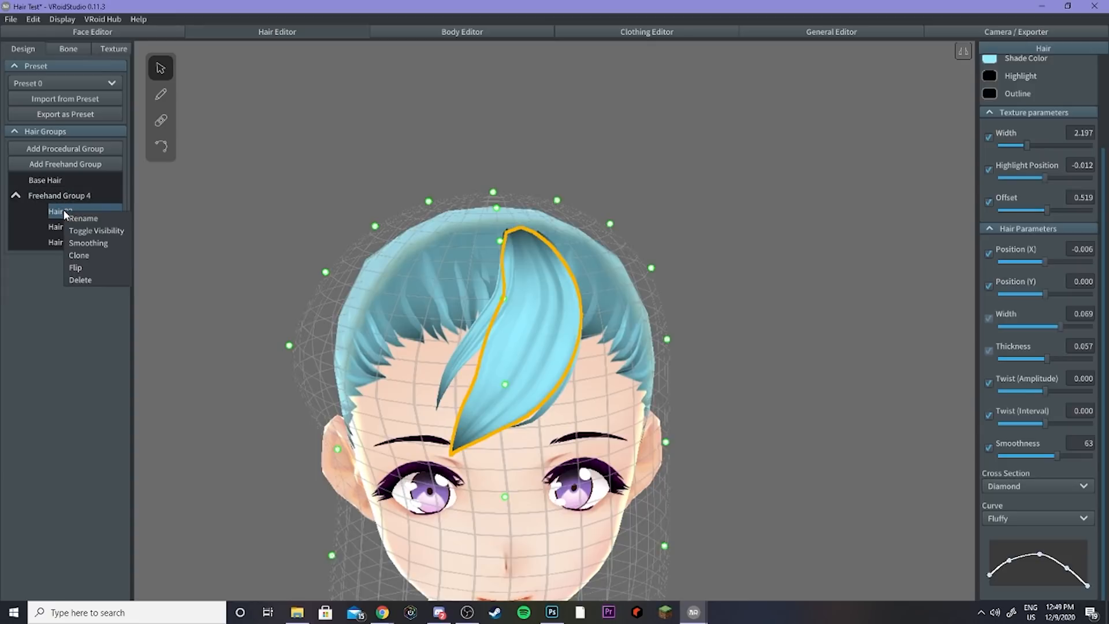
left_click(82, 218)
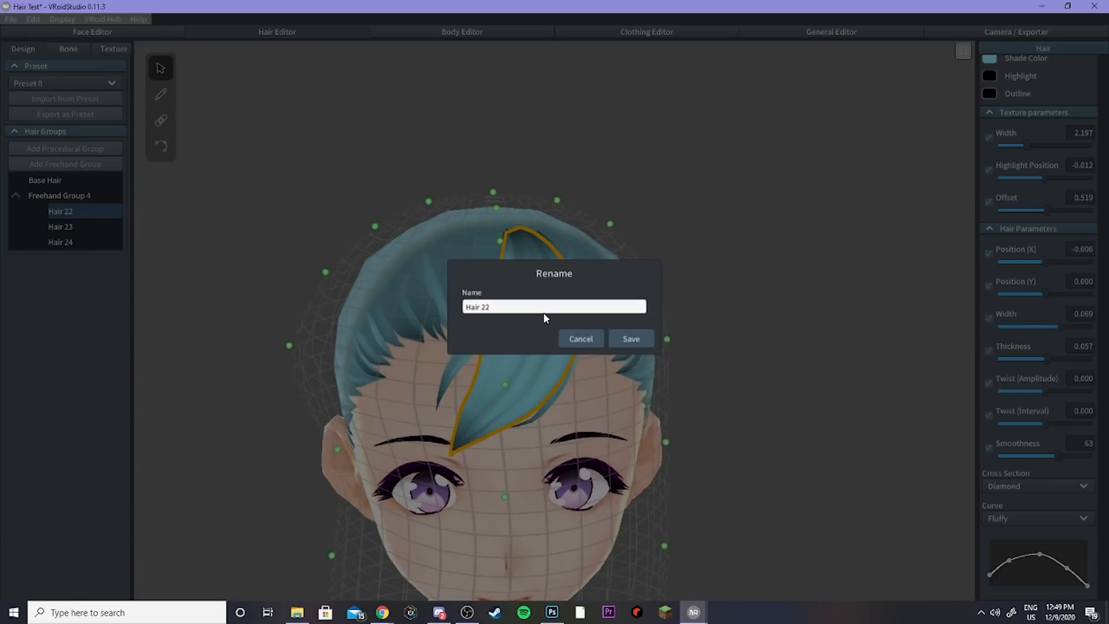
left_click(522, 311)
type("Middle Bangs")
left_click(631, 335)
Step: Toggle the Middle Bangs strand's visibility off and back on
mouse_move(84, 209)
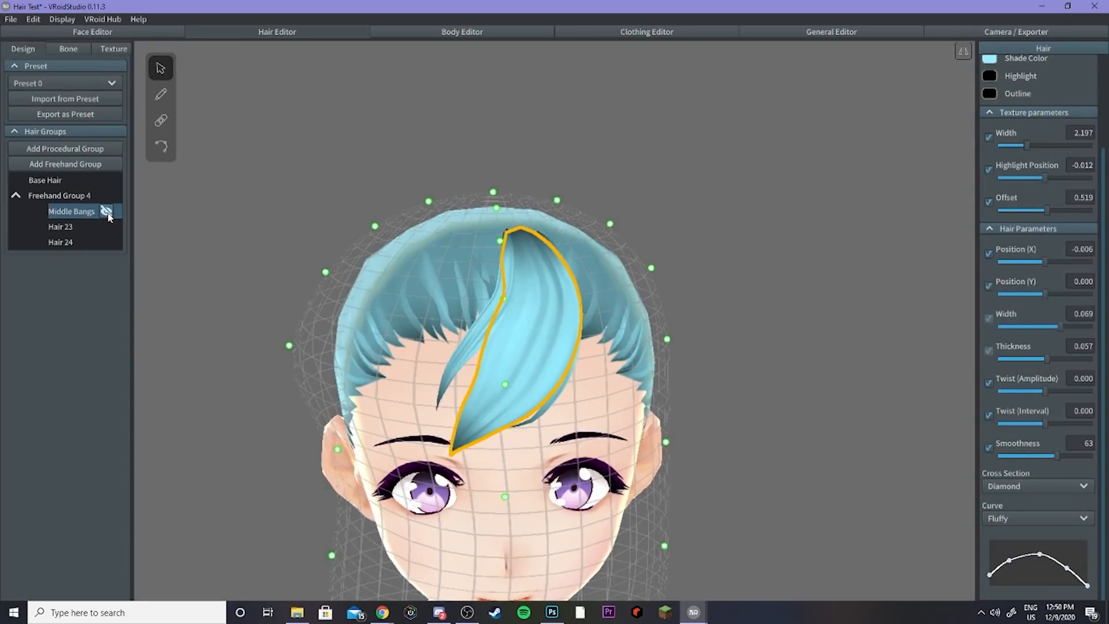
left_click(106, 211)
left_click(106, 212)
right_click(75, 213)
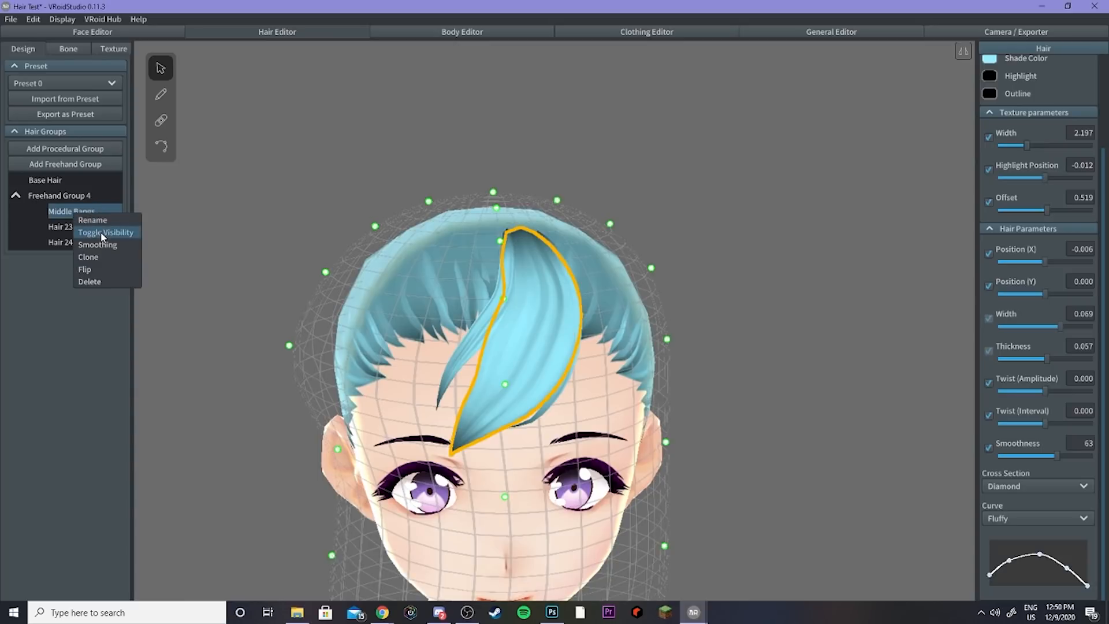
left_click(87, 230)
right_click(76, 212)
left_click(93, 231)
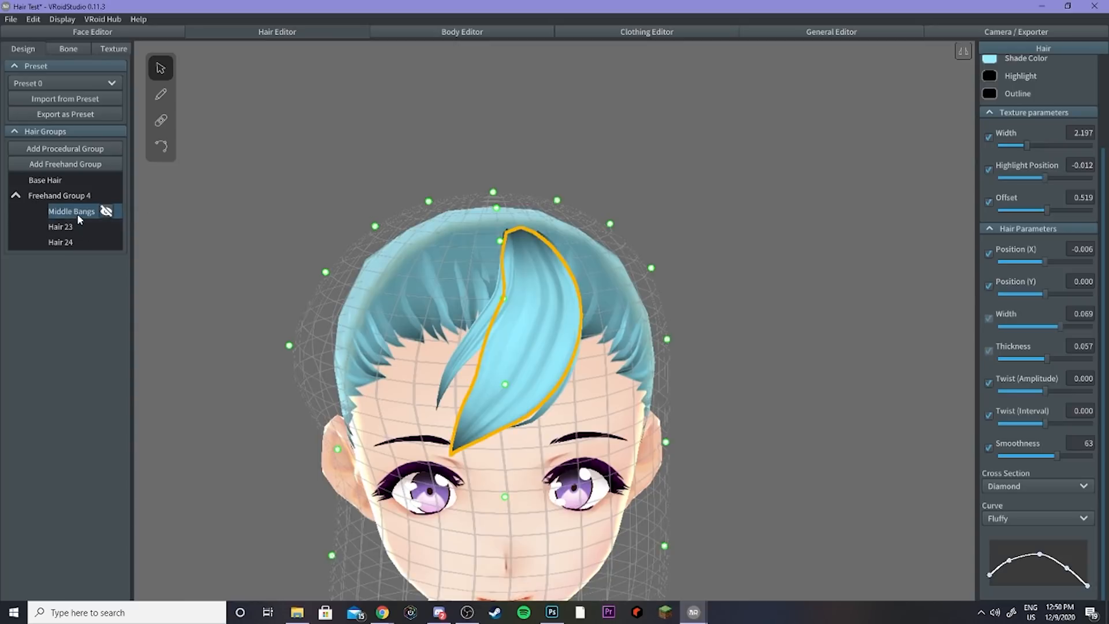
right_click(77, 211)
left_click(93, 239)
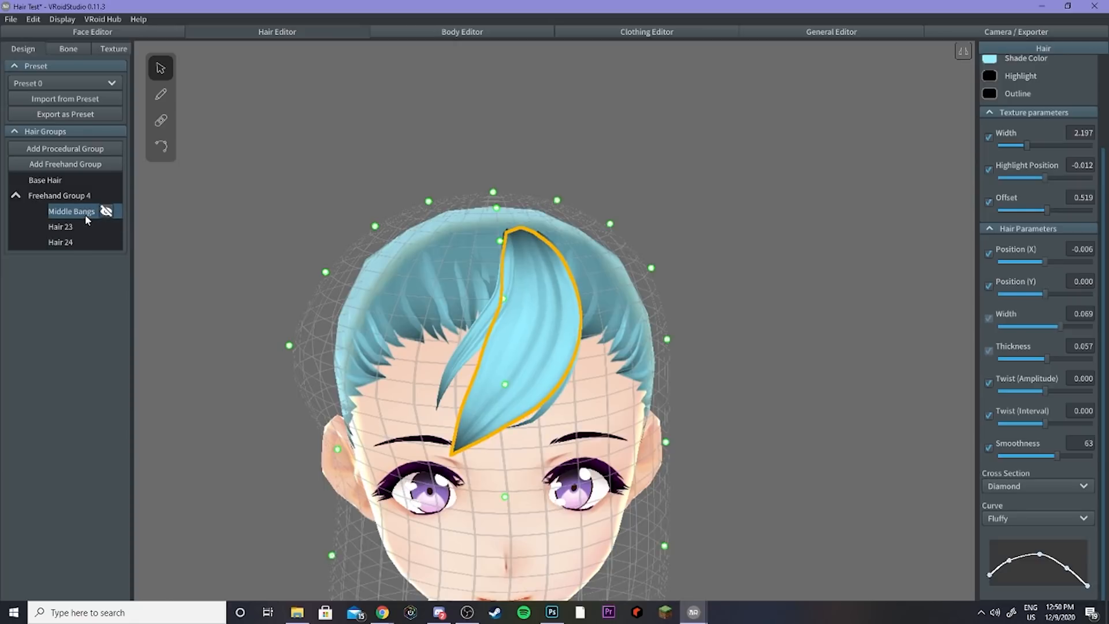
Step: Clone the Middle Bangs strand, shift the copy to Position X 0.074 and flip it, then delete the copy
right_click(79, 214)
left_click(96, 258)
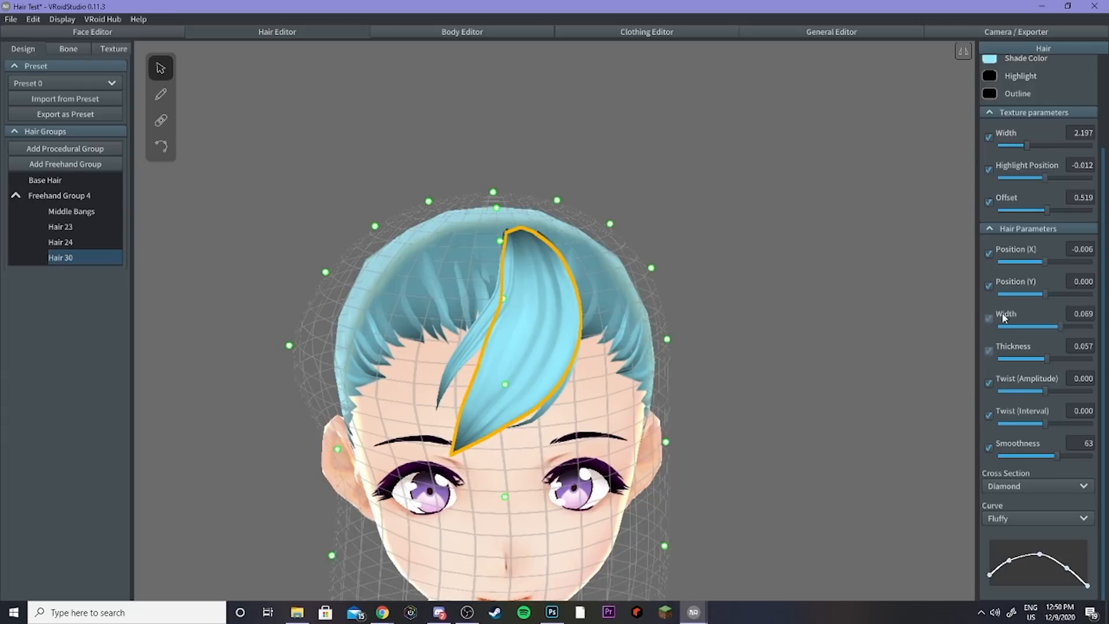
left_click_drag(1044, 261, 1052, 259)
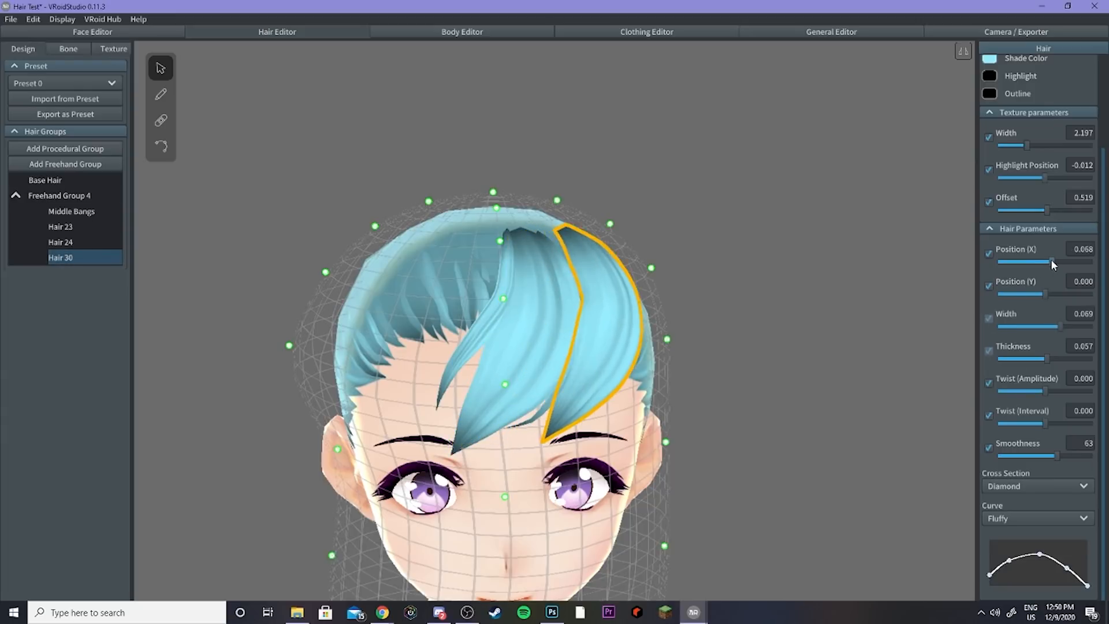
right_click_drag(816, 278, 792, 286)
right_click(61, 260)
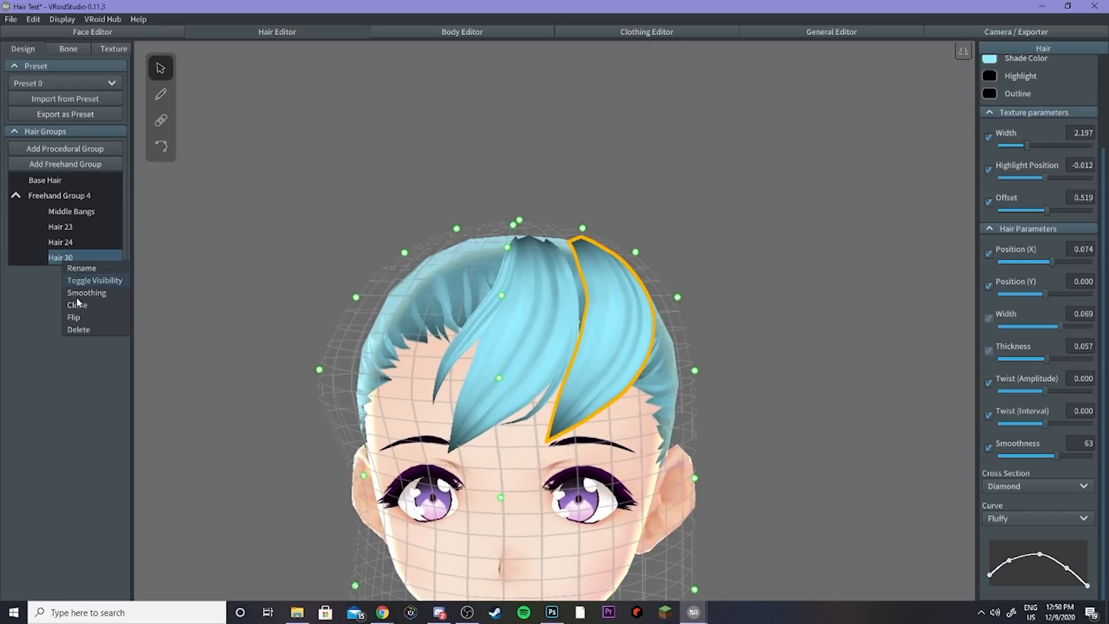
left_click(81, 318)
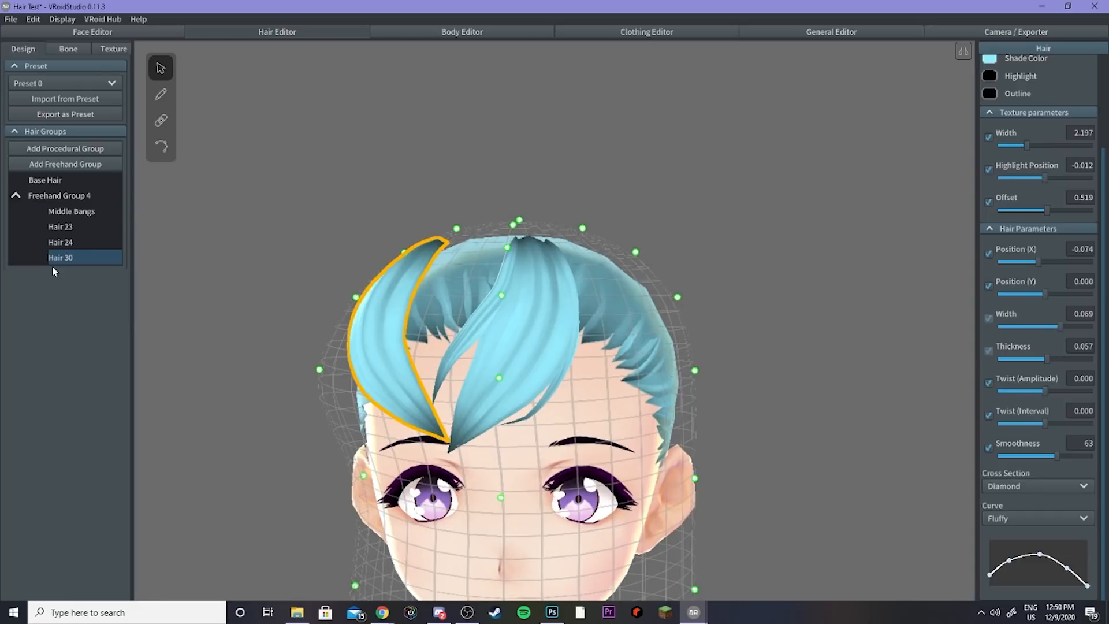
right_click(59, 257)
left_click(81, 326)
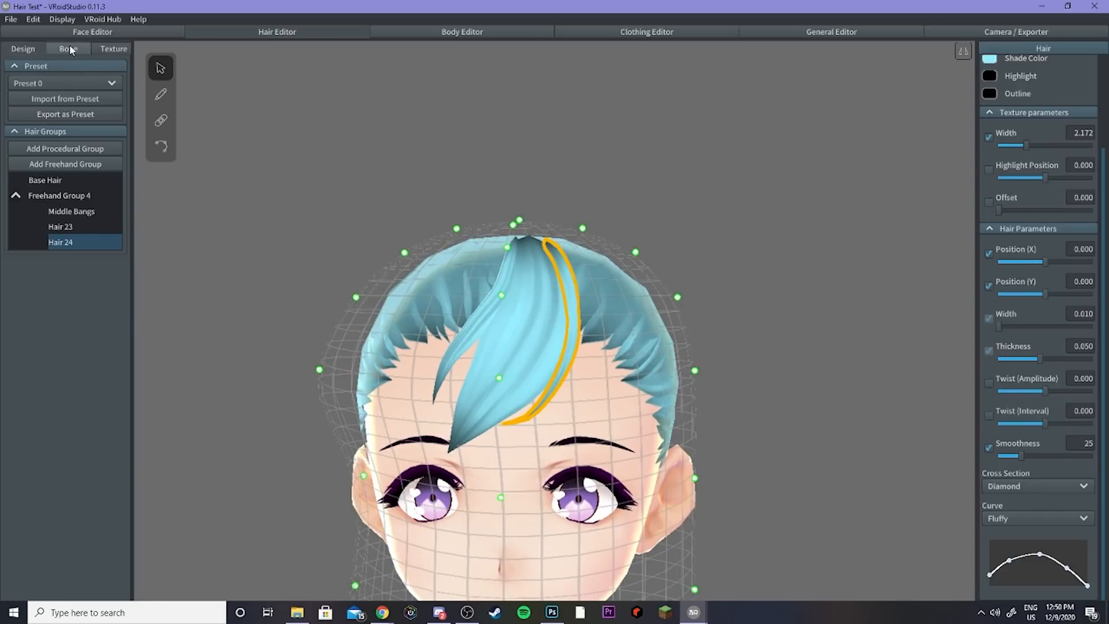
Step: Delete Freehand Group 4 and add a new freehand group
left_click(62, 195)
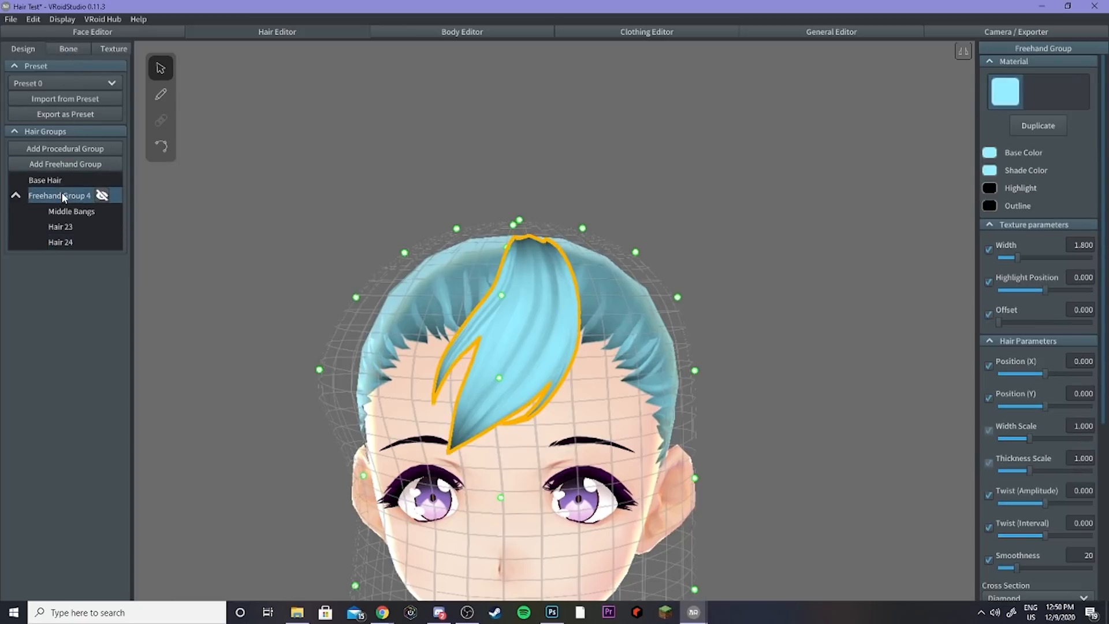
right_click(62, 195)
left_click(77, 261)
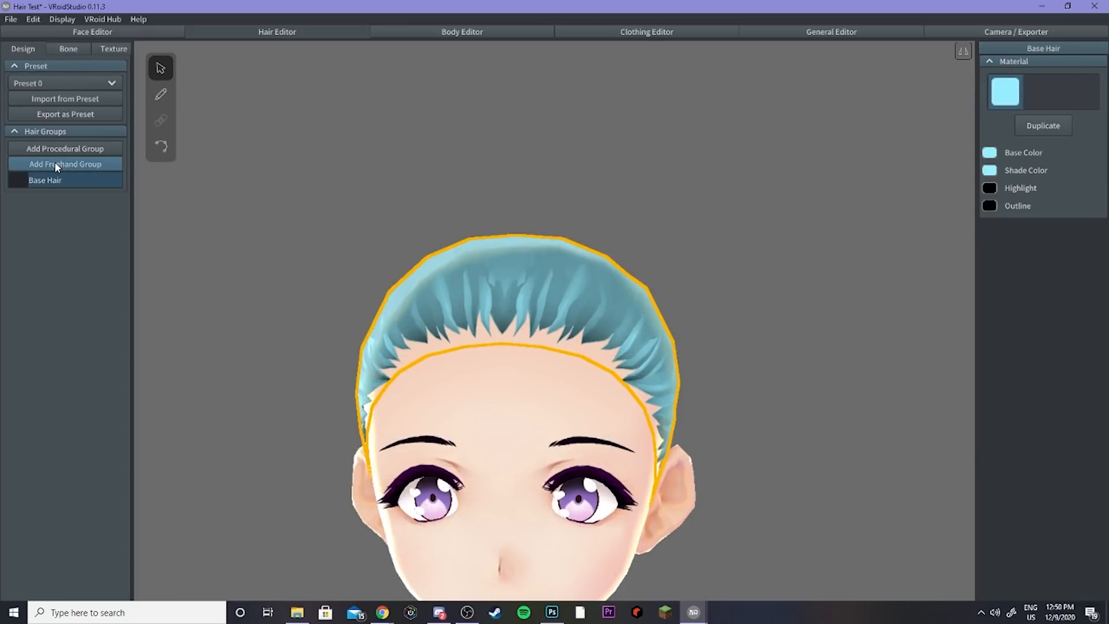
left_click(64, 164)
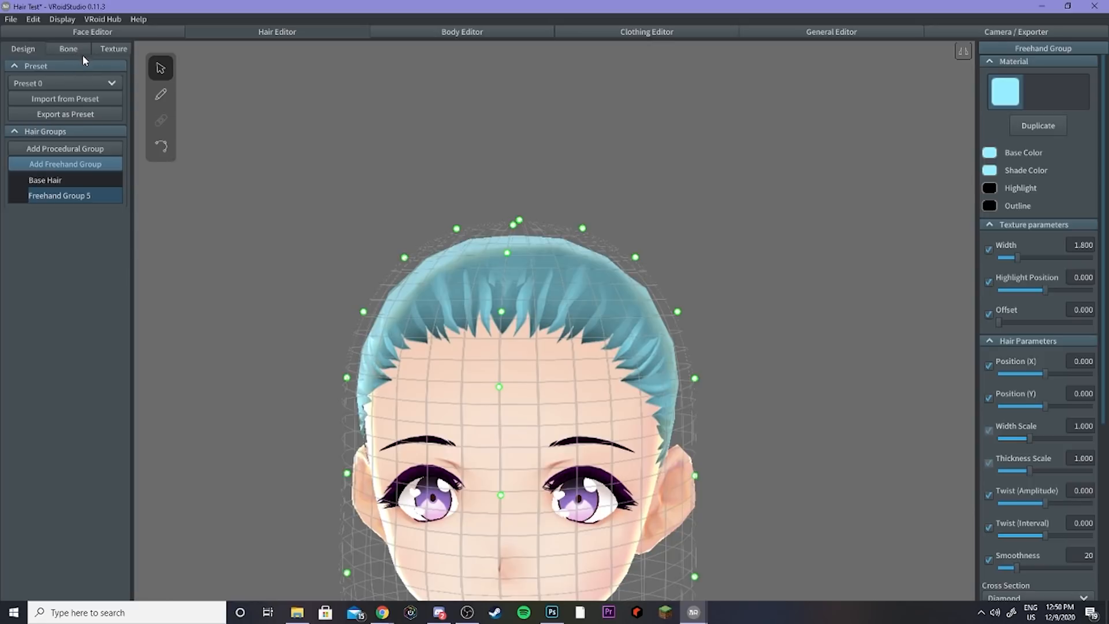
Step: Switch to the Hair Brush and draw several front bang strands over the forehead in Freehand Group 5
left_click(160, 94)
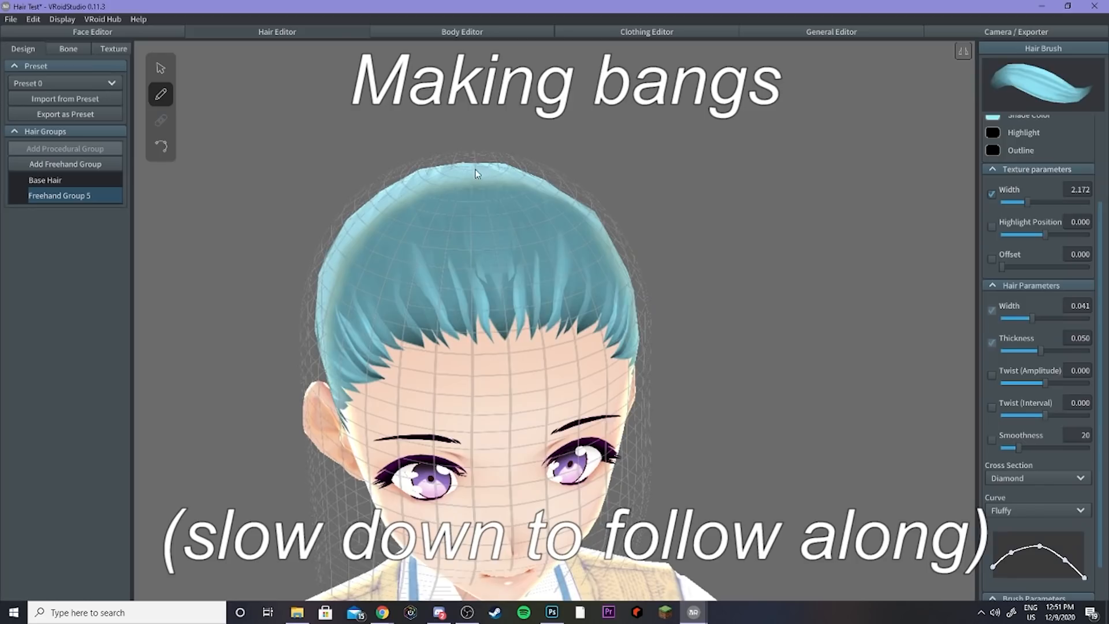
left_click_drag(549, 164, 453, 442)
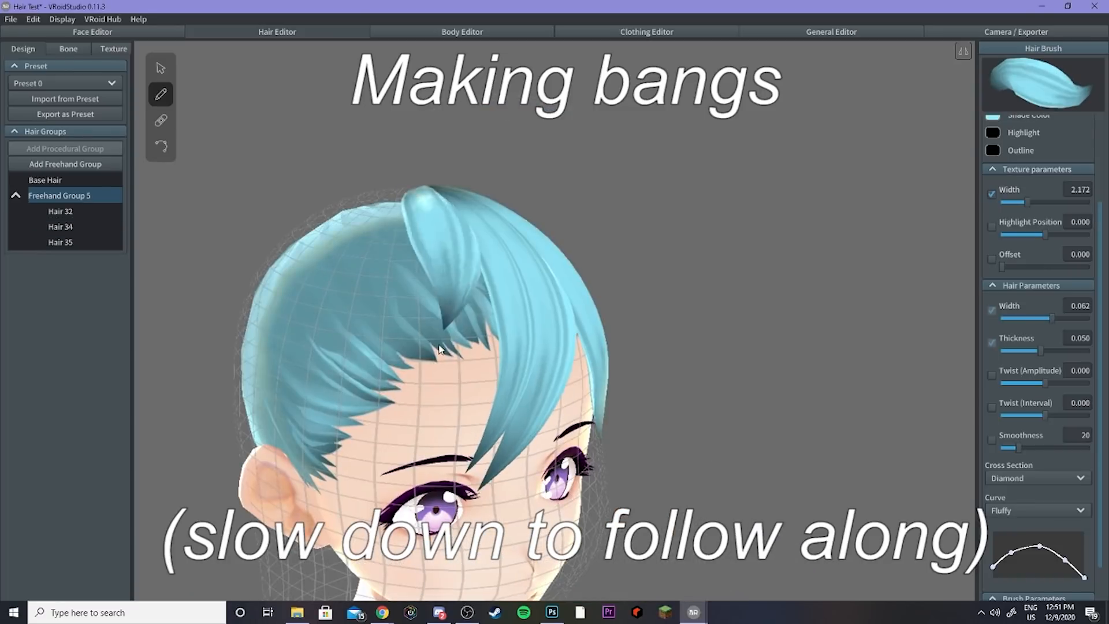
right_click_drag(693, 323, 676, 338)
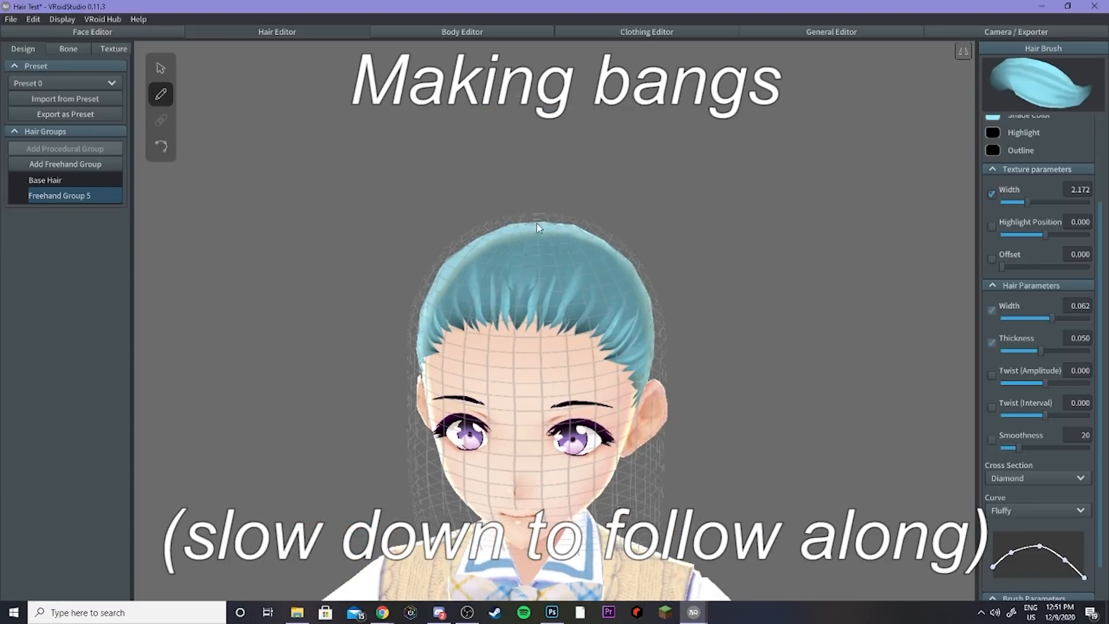
left_click_drag(537, 224, 536, 439)
mouse_move(535, 224)
left_mouse_down()
mouse_move(546, 374)
mouse_move(610, 437)
left_mouse_up()
right_click_drag(664, 289, 769, 323)
left_click_drag(462, 248, 434, 441)
right_click_drag(768, 330, 665, 289)
Step: Reduce the brush width and redraw bang strands across the forehead, undoing the unwanted ones
left_click_drag(1052, 319, 1024, 318)
mouse_move(497, 240)
left_mouse_down()
mouse_move(457, 425)
mouse_move(462, 416)
left_mouse_up()
key("ctrl+z")
right_click_drag(693, 323, 702, 347)
key("ctrl+z")
mouse_move(547, 234)
left_mouse_down()
mouse_move(594, 399)
mouse_move(592, 448)
left_mouse_up()
right_click_drag(699, 353, 532, 408)
right_click_drag(653, 346, 728, 324)
mouse_move(477, 248)
left_mouse_down()
mouse_move(523, 369)
mouse_move(520, 404)
left_mouse_up()
key("ctrl+z")
key("ctrl+z")
Step: Lower the brush width to 0.010 and draw thin bang strands across the forehead, undoing mistakes
left_click_drag(1023, 318, 1009, 318)
right_click_drag(666, 353, 728, 375)
left_click_drag(474, 275, 525, 425)
key("ctrl+z")
left_click_drag(477, 222, 515, 398)
mouse_move(590, 410)
right_mouse_down()
mouse_move(529, 381)
mouse_move(592, 407)
right_mouse_up()
left_click_drag(1009, 318, 1002, 318)
mouse_move(485, 224)
left_mouse_down()
mouse_move(470, 290)
mouse_move(489, 402)
left_mouse_up()
right_click_drag(612, 381, 551, 353)
left_click_drag(551, 307, 558, 388)
right_click_drag(601, 393, 559, 380)
key("ctrl+z")
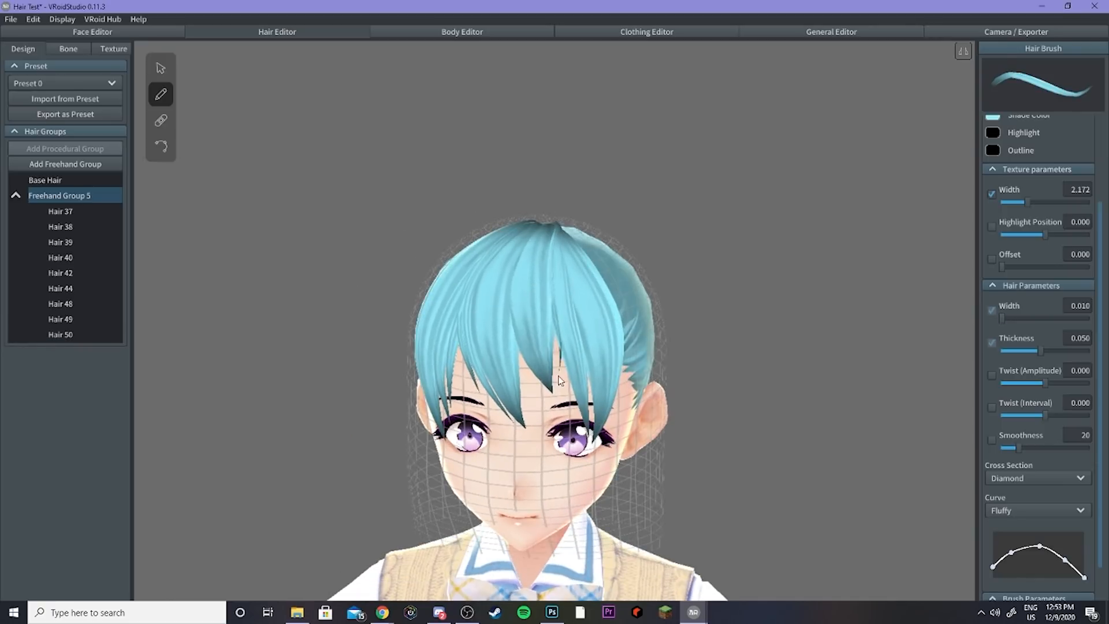
Step: Draw more thin bang strands between the eyes and on the right side of the fringe
left_click_drag(548, 255, 559, 371)
mouse_move(613, 324)
right_mouse_down()
mouse_move(568, 304)
mouse_move(629, 301)
right_mouse_up()
left_click_drag(549, 280, 511, 413)
right_click_drag(693, 277, 603, 267)
left_click_drag(602, 266, 611, 420)
scroll(611, 419, "up", 3)
Step: Reshape the bang strand over the right eye by moving its control points with the point-editing tool
left_click(160, 146)
left_click(626, 463)
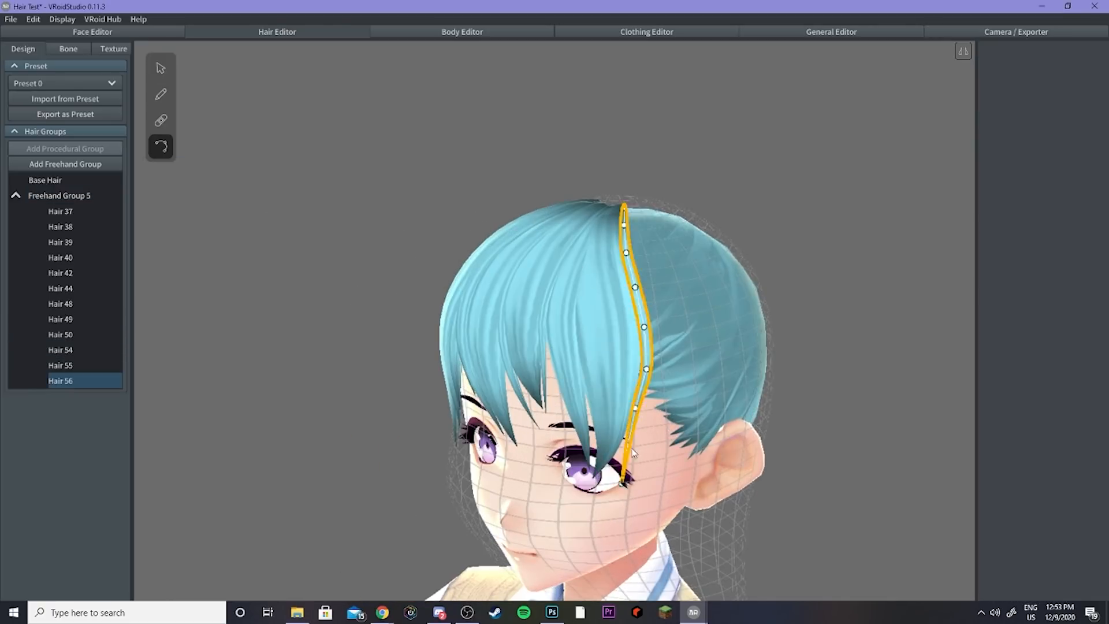
left_click_drag(626, 470, 618, 462)
right_click_drag(647, 288, 624, 393)
left_click(635, 204)
left_click(618, 206)
left_click(618, 203)
left_click(612, 188)
left_click_drag(631, 193, 646, 168)
left_click(607, 168)
left_click(610, 185)
left_click(613, 178)
right_click_drag(654, 209, 653, 187)
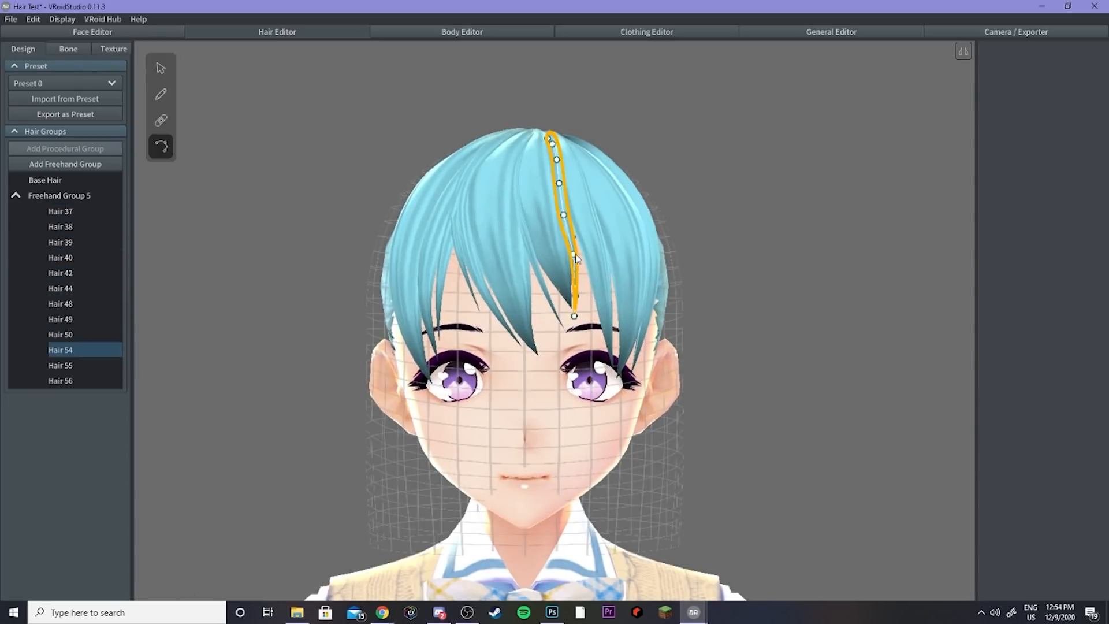
Step: Move the control points of the middle bang strand Hair 54 to curve its tip
left_click(635, 289)
scroll(634, 289, "up", 4)
left_click(557, 231)
left_click(575, 231)
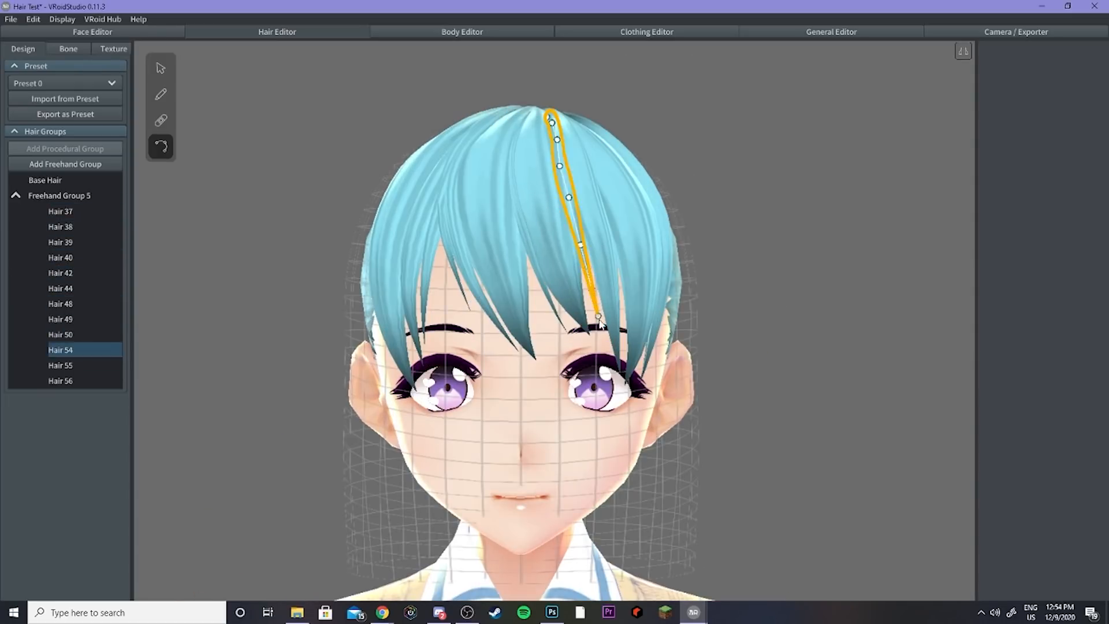
left_click_drag(598, 327, 612, 353)
left_click_drag(588, 266, 582, 247)
right_click_drag(520, 289, 614, 305)
Step: Adjust the control points of the bang strands on the left side of the fringe
left_click(462, 249)
left_click(456, 186)
left_click_drag(457, 197, 453, 193)
mouse_move(456, 133)
right_mouse_down()
mouse_move(453, 178)
mouse_move(455, 133)
right_mouse_up()
left_click(455, 200)
left_click(678, 298)
right_click_drag(678, 298, 727, 303)
scroll(678, 298, "down", 3)
left_click(488, 260)
Step: Draw two more thin strands along the sides of the fringe with the Hair Brush
left_click(160, 94)
scroll(1040, 346, "down", 5)
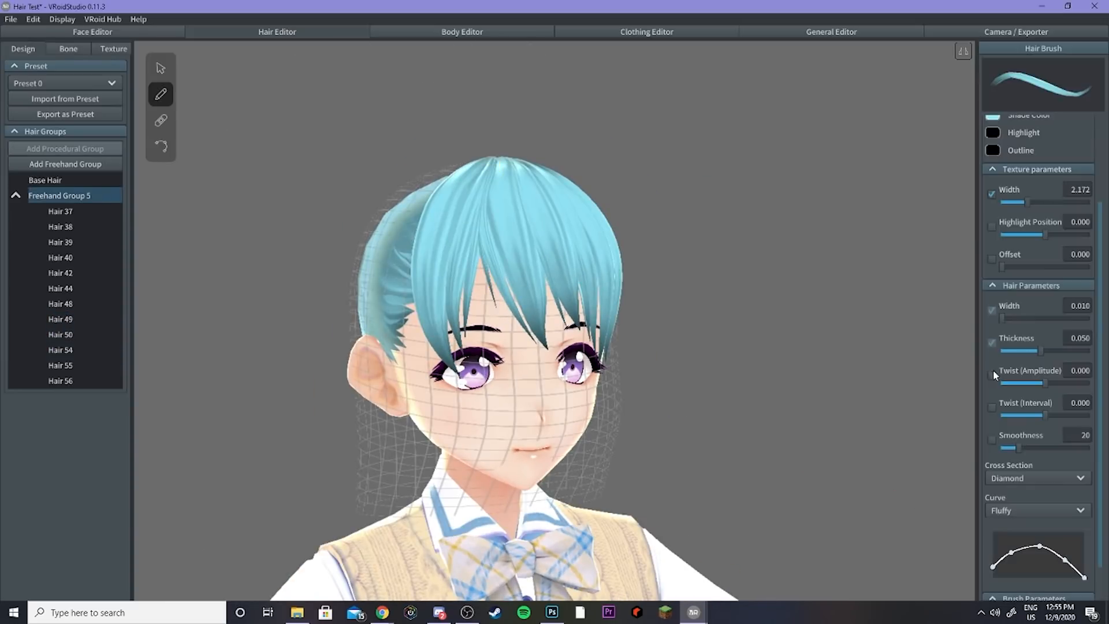
left_click_drag(1006, 318, 1015, 319)
right_click_drag(688, 278, 682, 329)
left_click_drag(479, 142, 483, 312)
right_click_drag(682, 330, 716, 284)
left_click_drag(1015, 319, 1006, 319)
left_click_drag(529, 146, 541, 300)
right_click_drag(650, 410, 653, 367)
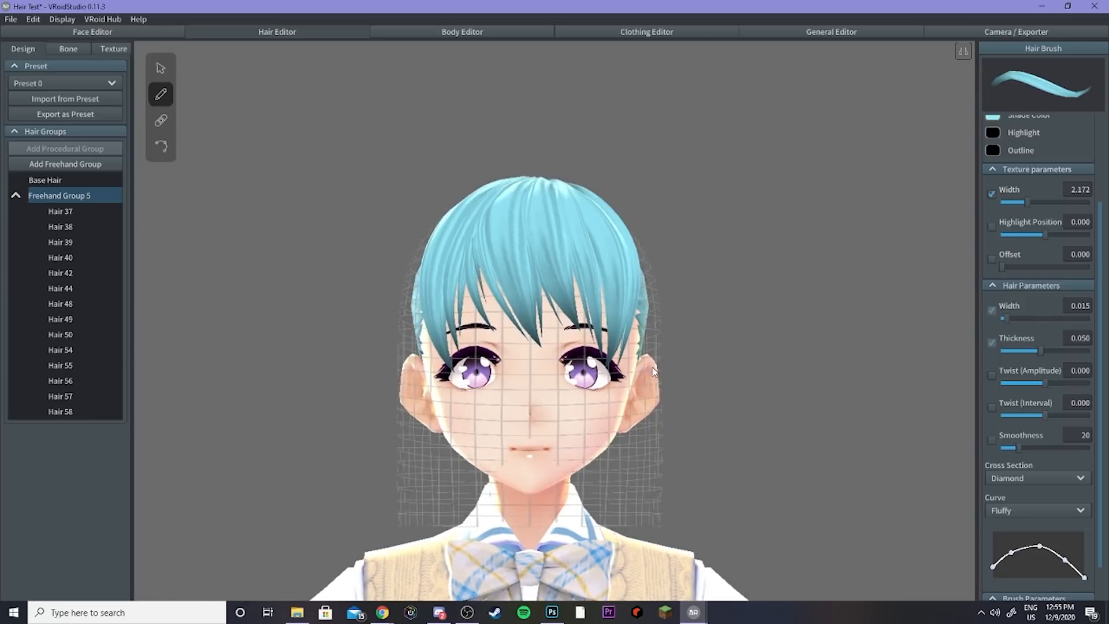
Step: Add a new freehand group, enable mirroring, widen the brush and draw a side strand along the cheek
left_click(66, 164)
left_click(160, 94)
right_click_drag(653, 289, 722, 323)
left_click(963, 51)
left_click_drag(1006, 318, 1026, 318)
left_click_drag(461, 165, 454, 398)
mouse_move(532, 463)
right_mouse_down()
mouse_move(478, 444)
mouse_move(531, 450)
right_mouse_up()
Step: Widen both mirrored side strands Hair 59 and Hair 60 to about 0.055
left_click(60, 443)
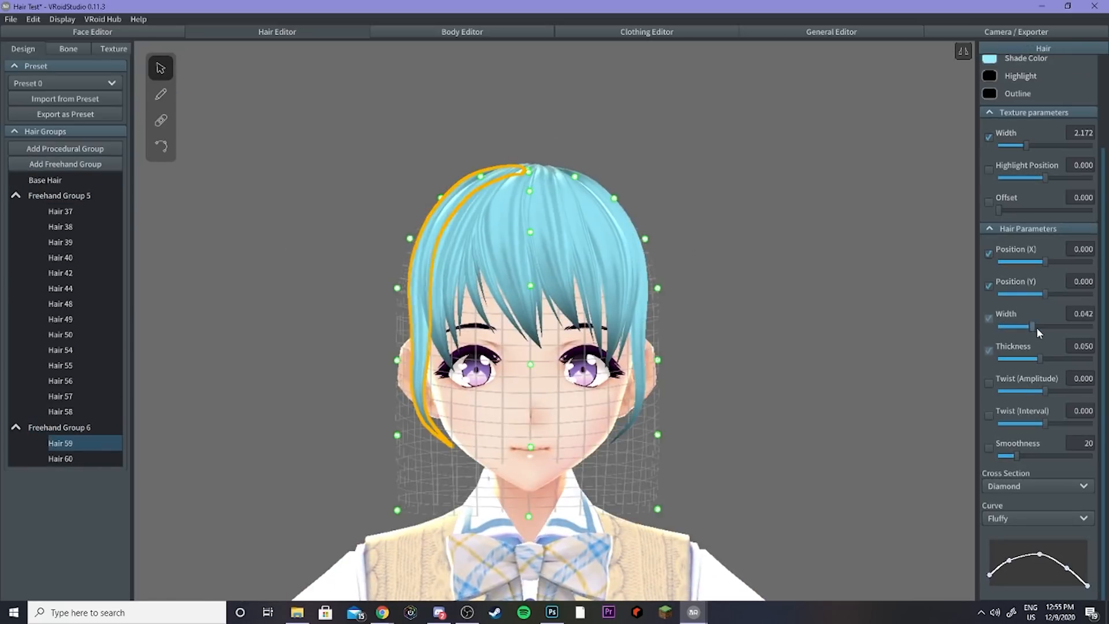
left_click_drag(1036, 327, 1044, 327)
left_click(60, 459)
left_click_drag(1026, 327, 1045, 327)
Step: Nudge a control point of the side strand Hair 59 inward toward the face
left_click(779, 278)
right_click_drag(778, 277, 739, 289)
left_click(405, 307)
left_click_drag(390, 442, 397, 437)
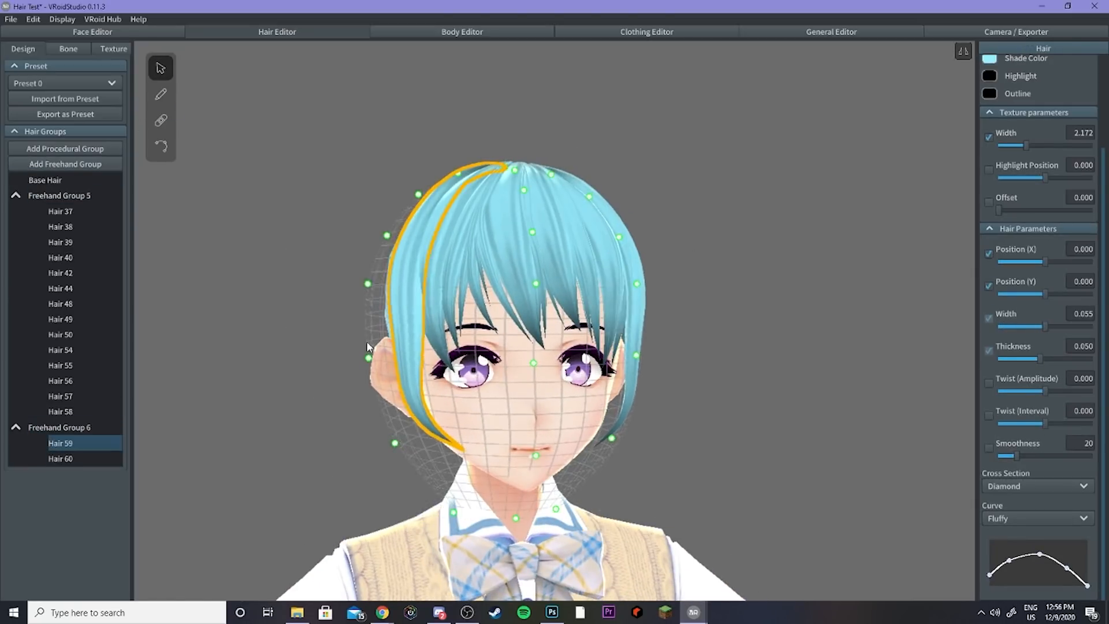
left_click(779, 277)
scroll(538, 394, "down", 5)
scroll(538, 394, "up", 5)
right_click_drag(539, 394, 583, 394)
left_click(60, 443)
left_click(161, 146)
left_click_drag(426, 267, 421, 267)
left_click(160, 68)
left_click(778, 278)
right_click_drag(511, 280, 466, 279)
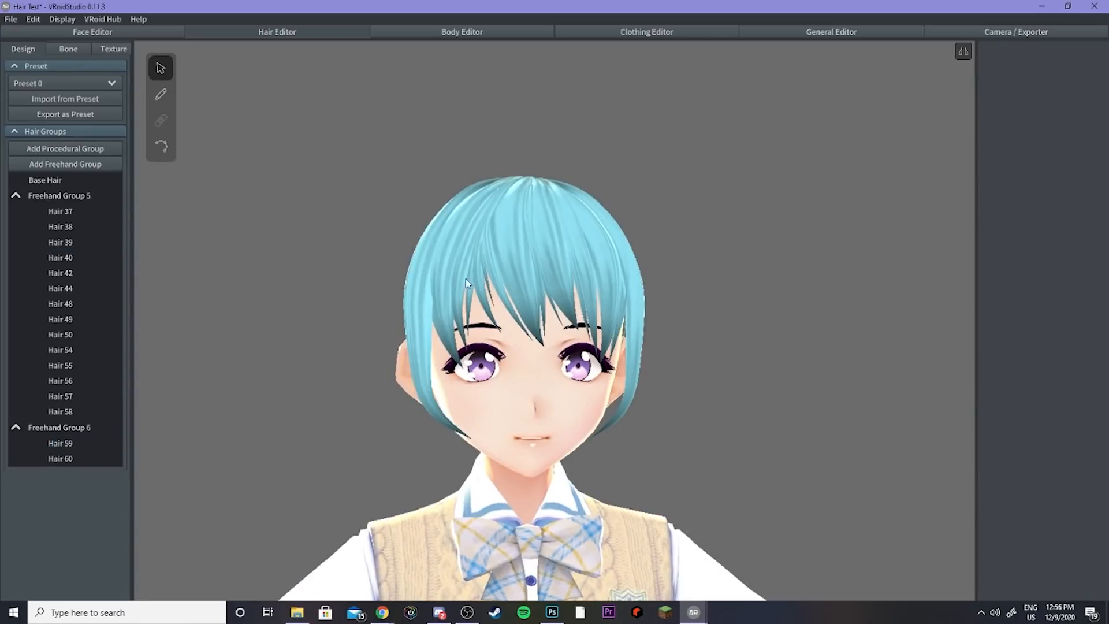
Step: Draw another side strand in Freehand Group 6
mouse_move(216, 133)
right_mouse_down()
mouse_move(339, 214)
mouse_move(298, 284)
mouse_move(398, 284)
right_mouse_up()
left_click(59, 428)
left_click(161, 94)
left_click(15, 196)
right_click_drag(324, 272, 370, 272)
mouse_move(438, 186)
left_mouse_down()
mouse_move(477, 379)
mouse_move(516, 456)
left_mouse_up()
right_click_drag(682, 312, 577, 312)
Step: Adjust the control points of bang strand Hair 40
left_click(61, 258)
left_click(161, 146)
left_click_drag(398, 347, 424, 402)
left_click(682, 312)
mouse_move(751, 312)
right_mouse_down()
mouse_move(681, 312)
mouse_move(751, 323)
mouse_move(774, 381)
right_mouse_up()
Step: Draw one more bang strand in Freehand Group 5
left_click(59, 195)
left_click(160, 94)
left_click_drag(515, 166, 586, 347)
left_click(60, 426)
left_click(161, 146)
left_click(341, 358)
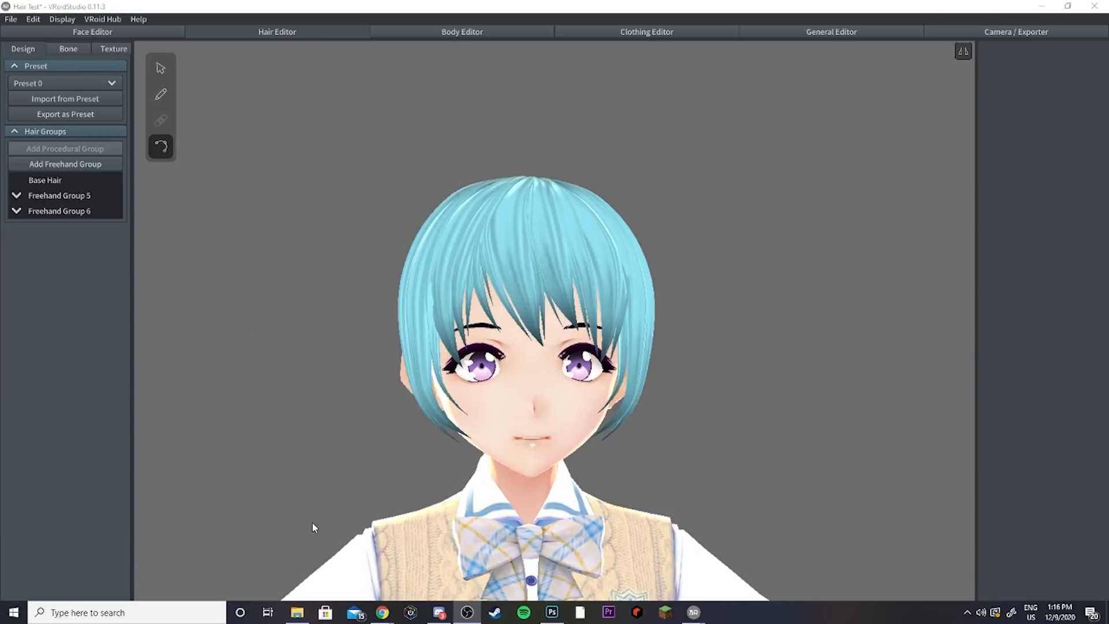
Step: Set the number of bone groups to 4 and generate bone groups for the hair
left_click(73, 49)
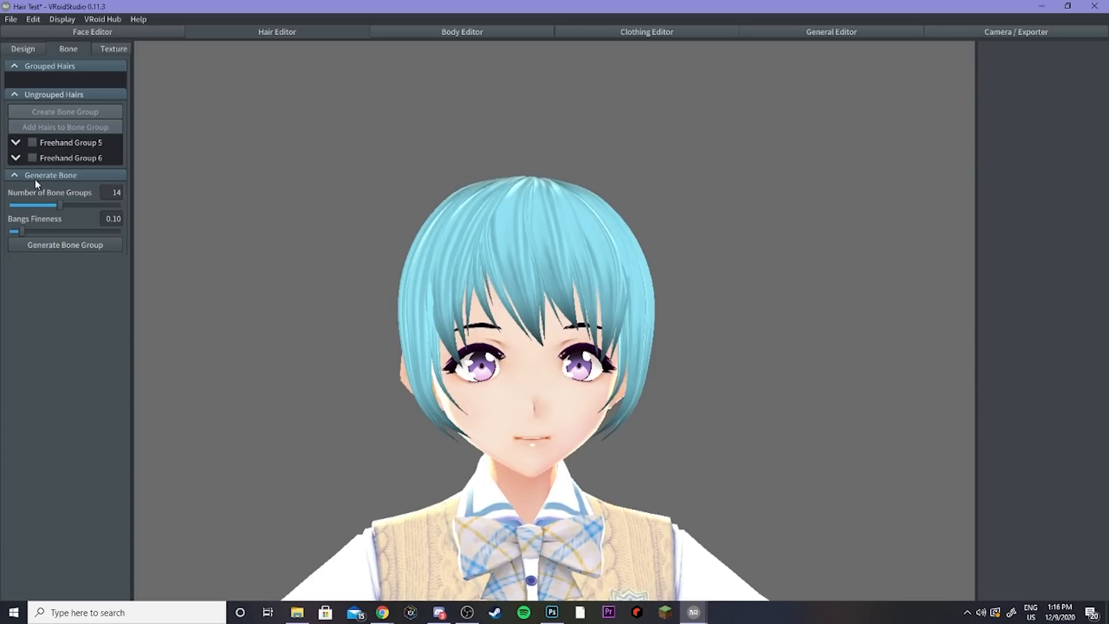
left_click_drag(56, 203, 34, 204)
left_click(56, 246)
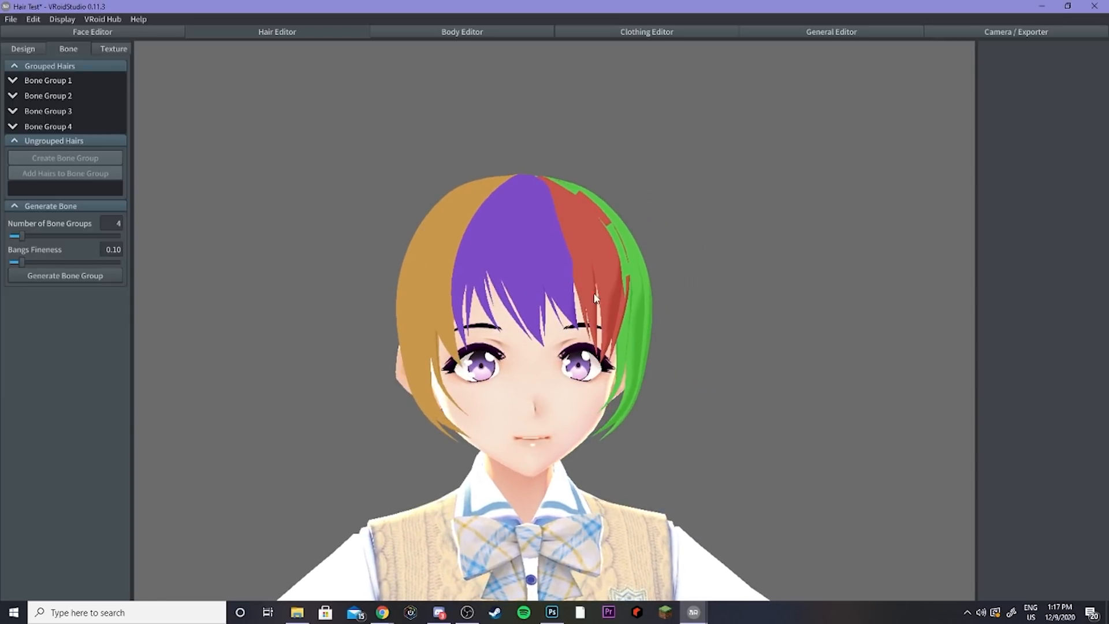
Step: Preview the hair movement by playing the Walking and Running animations
left_click(946, 37)
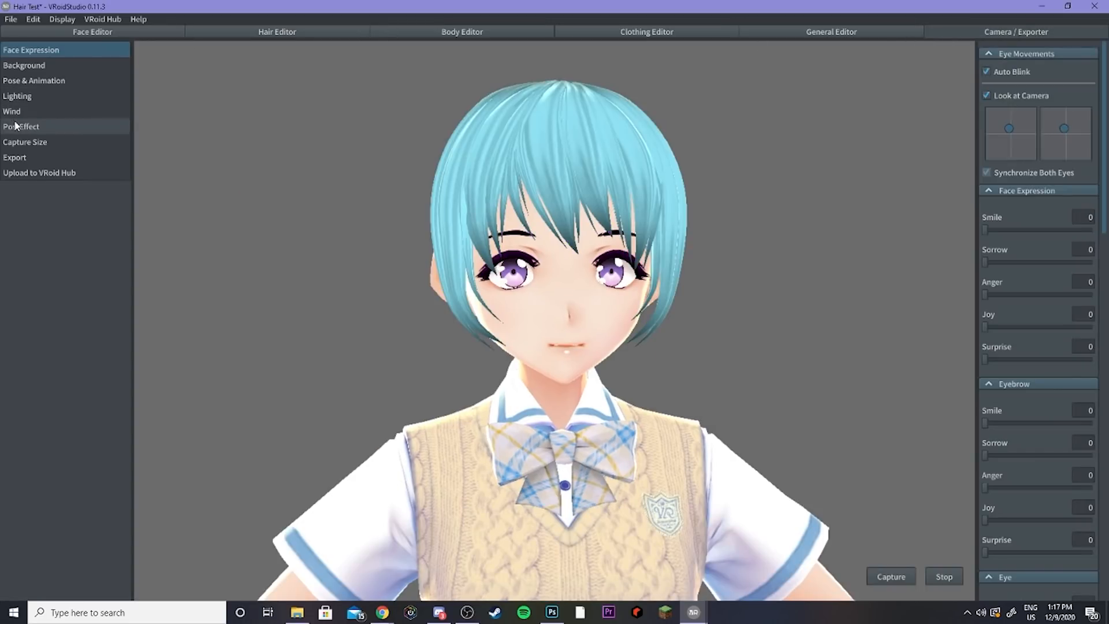
left_click(28, 81)
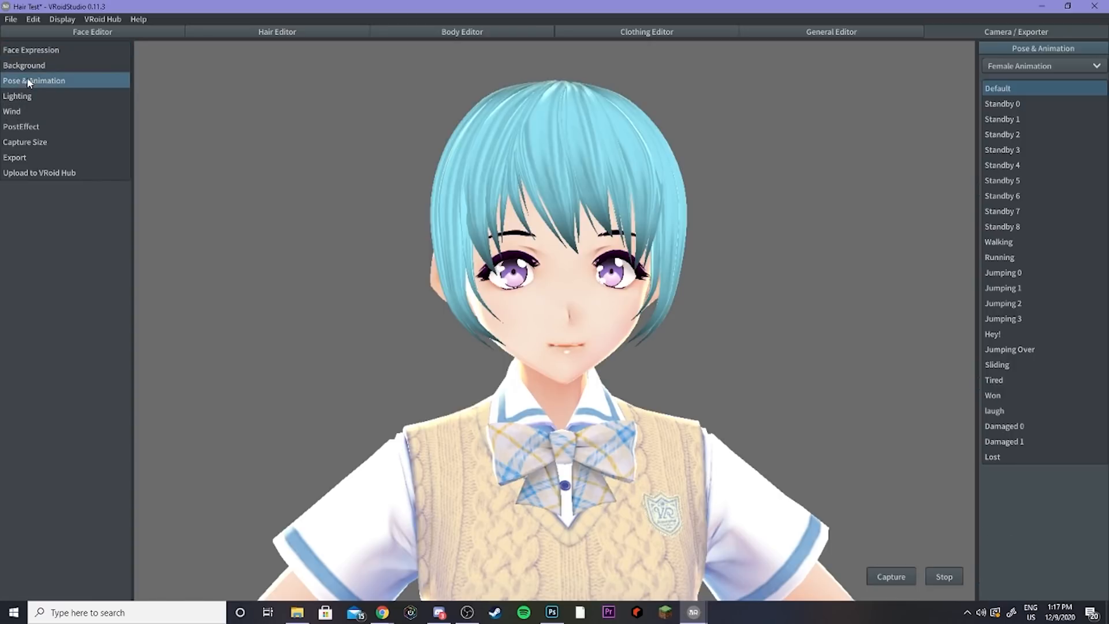
left_click(998, 243)
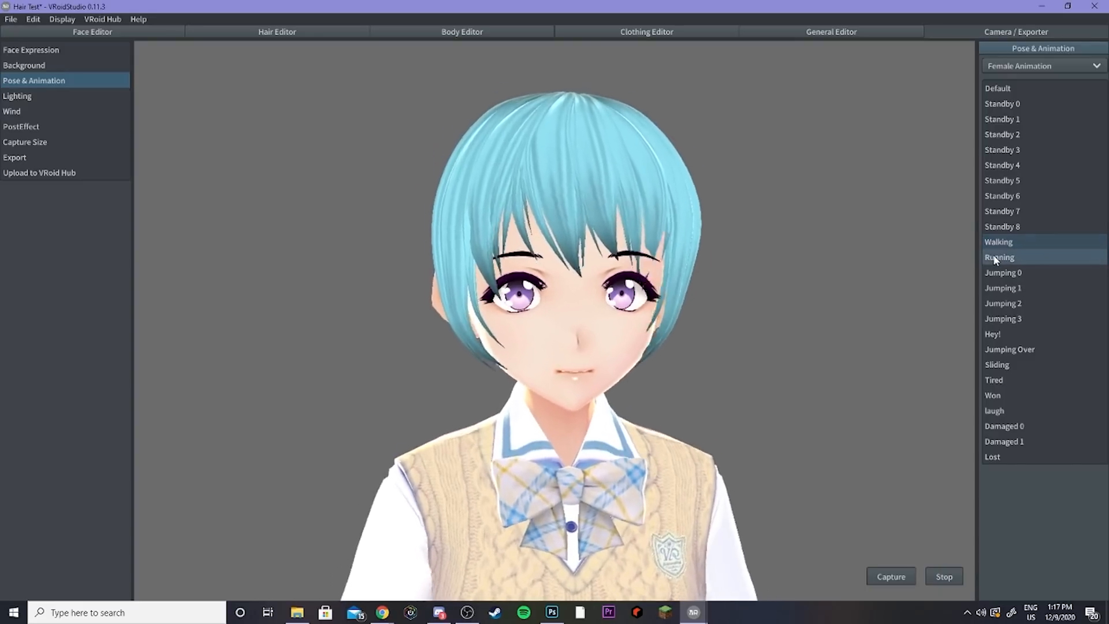
left_click(998, 257)
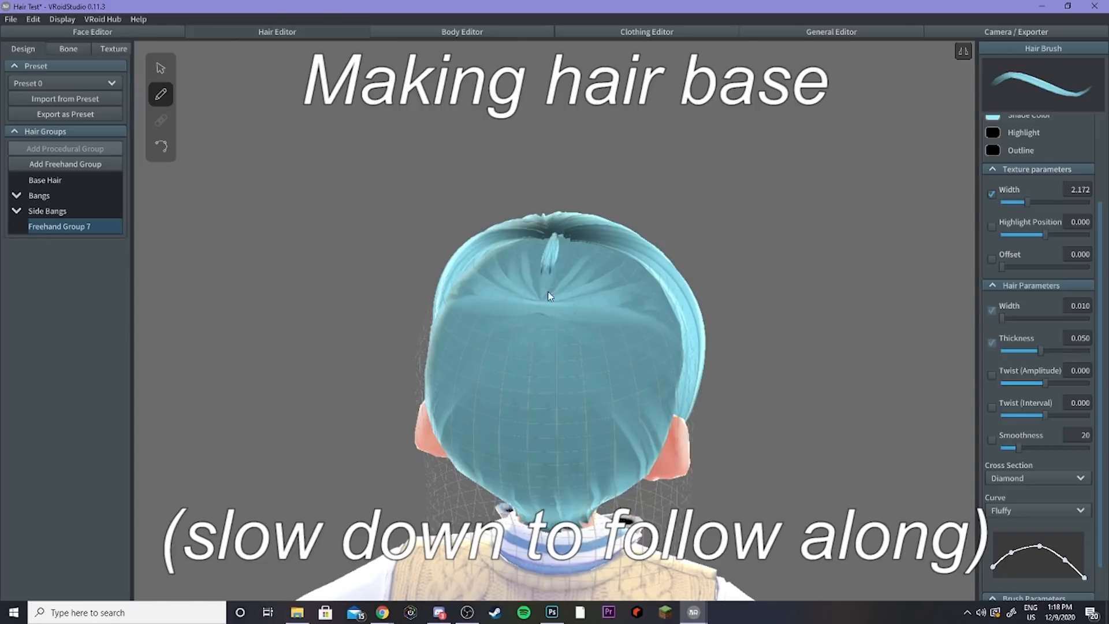
Step: Switch the brush curve preset and widen the brush for drawing the back hair base
right_click_drag(809, 347, 722, 346)
scroll(1019, 461, "down", 2)
left_click(1020, 466)
left_click(1017, 483)
left_click_drag(566, 199, 565, 515)
left_click_drag(1003, 275, 1040, 278)
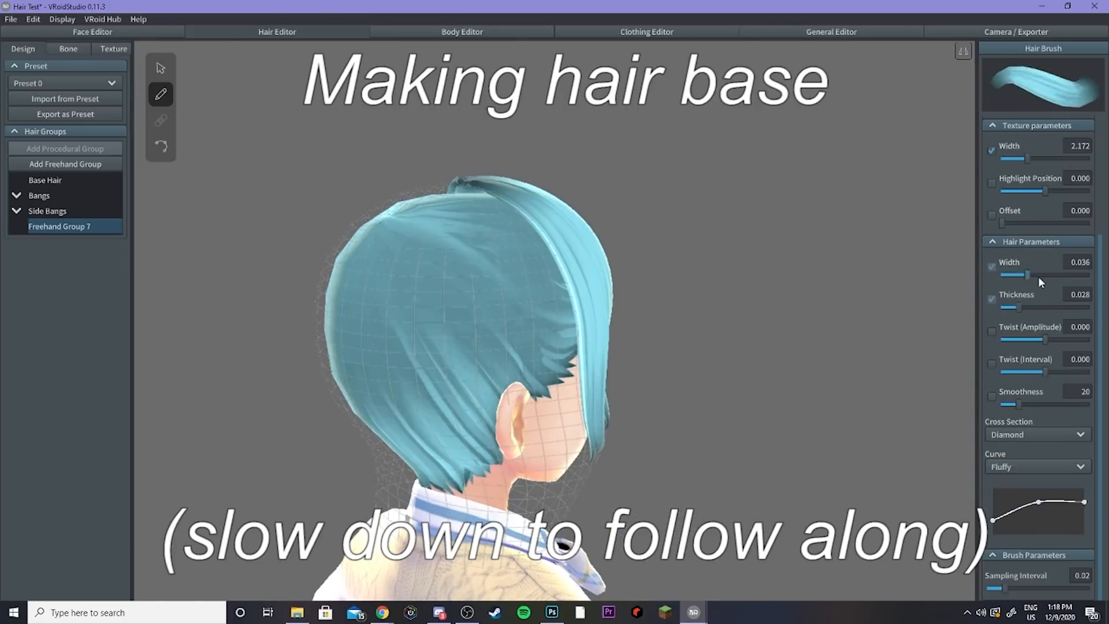
Step: Draw long strands down the back of the head in Freehand Group 7, undoing the last two
left_click_drag(555, 222, 558, 518)
right_click_drag(572, 466, 624, 456)
left_click_drag(602, 217, 601, 484)
right_click_drag(600, 484, 722, 462)
left_click_drag(656, 193, 659, 431)
key("ctrl+z")
key("ctrl+z")
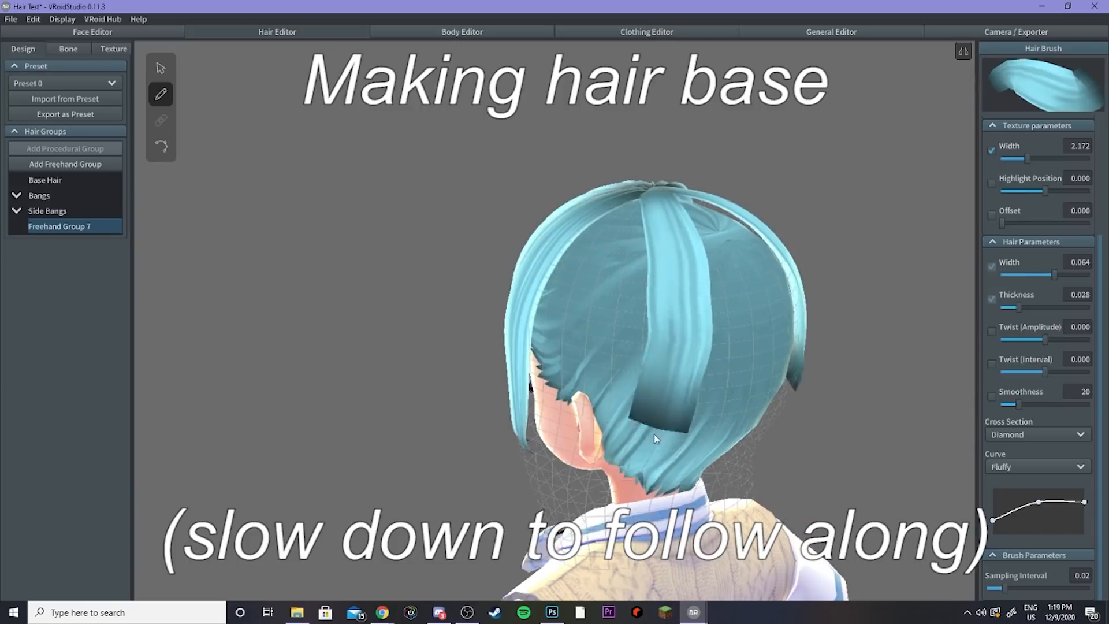
Step: Reshape the back strand's control points so it follows the back of the head
left_click(60, 242)
mouse_move(1018, 456)
left_mouse_down()
mouse_move(865, 439)
mouse_move(1029, 455)
left_mouse_up()
left_click(160, 146)
left_click_drag(652, 339, 661, 340)
left_click_drag(636, 399, 647, 402)
left_click_drag(619, 443, 641, 443)
left_click(161, 68)
right_click_drag(613, 480, 688, 426, "shift")
left_click_drag(686, 421, 668, 426)
left_click(60, 257)
right_click_drag(578, 356, 507, 356)
left_click(60, 242)
left_click(161, 146)
Step: Draw another long strand down the back of the head in Freehand Group 7
left_click(59, 226)
left_click(161, 94)
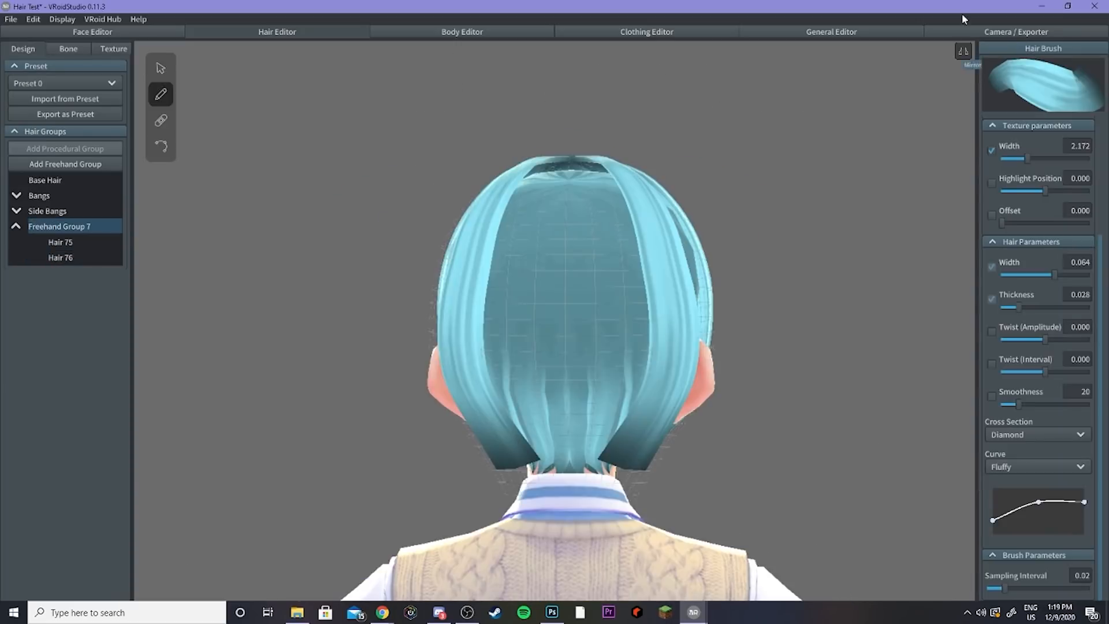
left_click_drag(584, 205, 581, 506)
key("ctrl+z")
left_click_drag(569, 167, 580, 467)
Step: Inspect the control points of the back strands in Freehand Group 7 from several angles
left_click(61, 273)
left_click(160, 146)
right_click_drag(566, 307, 659, 309)
left_click(61, 242)
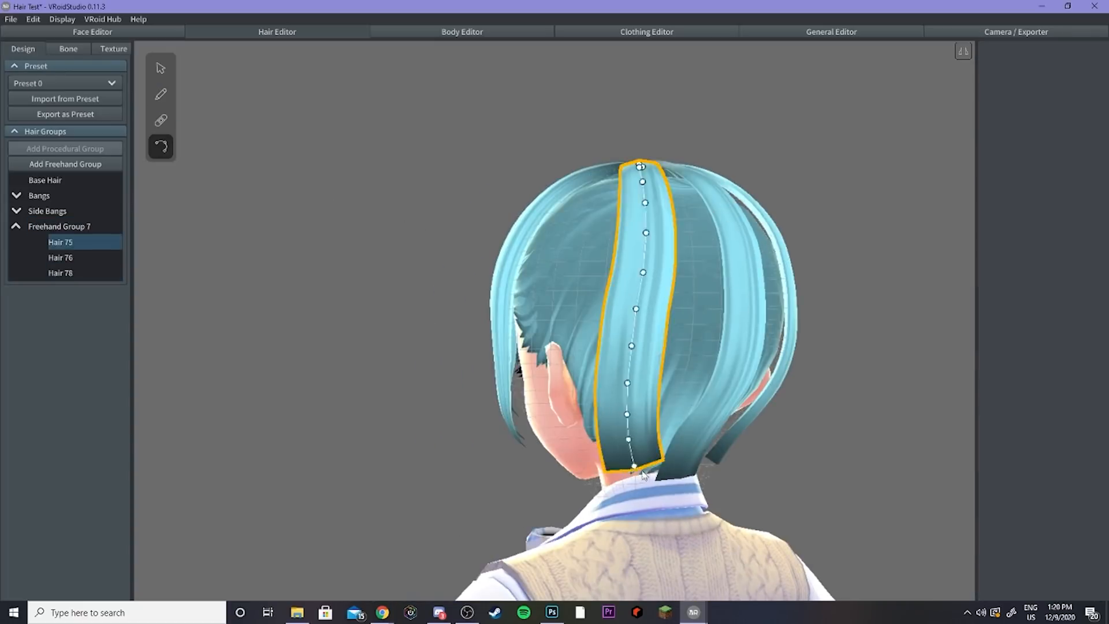
left_click(61, 258)
right_click_drag(711, 462, 616, 441)
left_click(160, 69)
right_click_drag(629, 344, 651, 367)
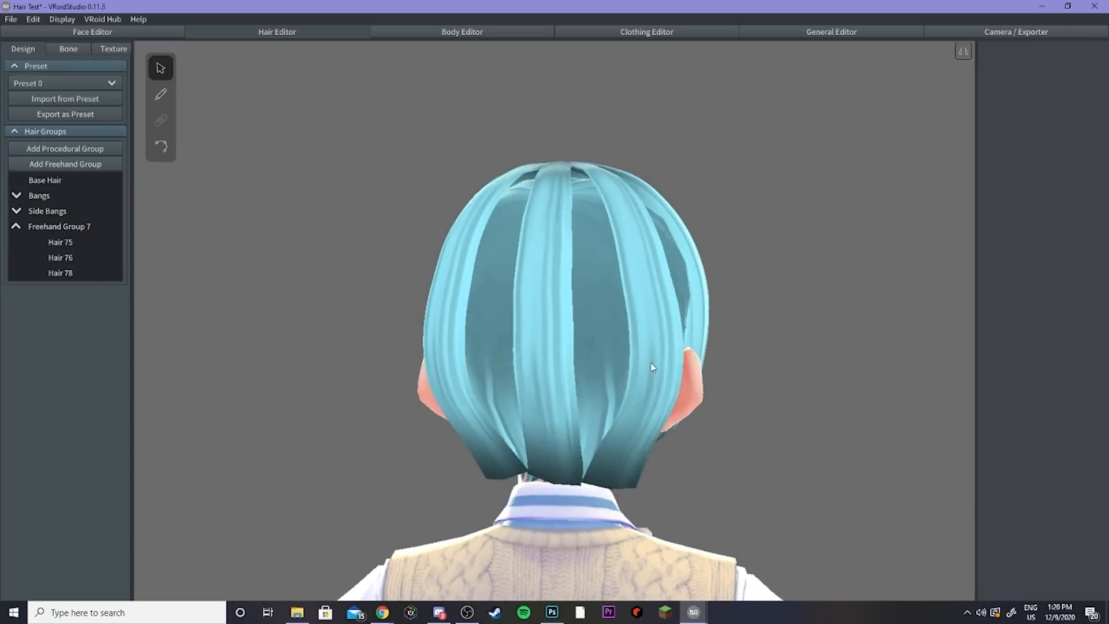
left_click(651, 366)
right_click_drag(404, 404, 433, 421)
Step: Draw a further long strand down the centre back of the head in Freehand Group 7
left_click(60, 242)
left_click(59, 226)
left_click(161, 94)
right_click_drag(684, 422, 751, 427)
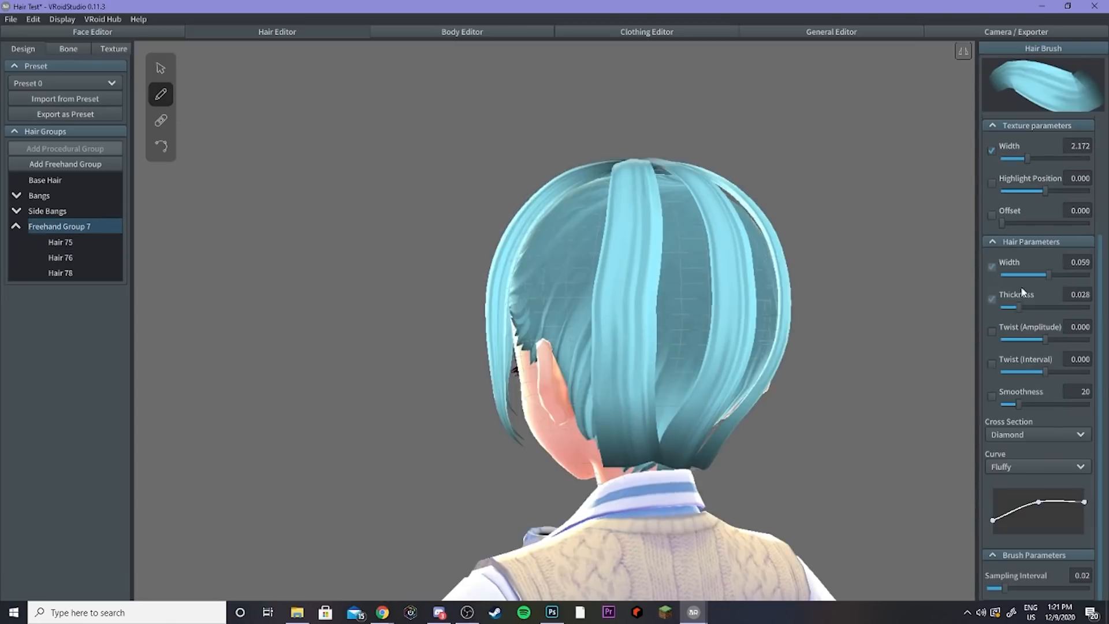
mouse_move(641, 214)
left_mouse_down()
mouse_move(687, 314)
mouse_move(629, 505)
left_mouse_up()
Step: Adjust the new back strand's control points so it lies along the back of the head
left_click(161, 146)
left_click(61, 288)
mouse_move(606, 212)
left_mouse_down()
mouse_move(590, 502)
mouse_move(580, 471)
mouse_move(595, 502)
left_mouse_up()
left_click(572, 398)
right_click_drag(579, 355, 618, 297)
left_click(615, 324)
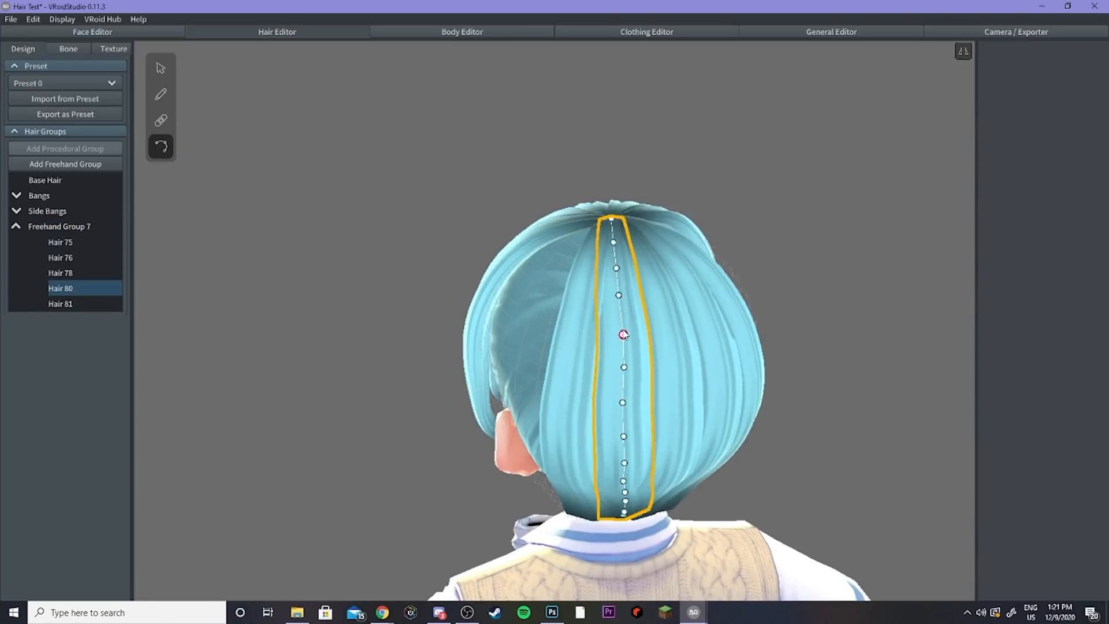
right_click_drag(614, 243, 624, 199)
right_click_drag(723, 443, 625, 426)
left_click(624, 427)
left_click_drag(624, 425, 627, 425)
left_click(624, 387)
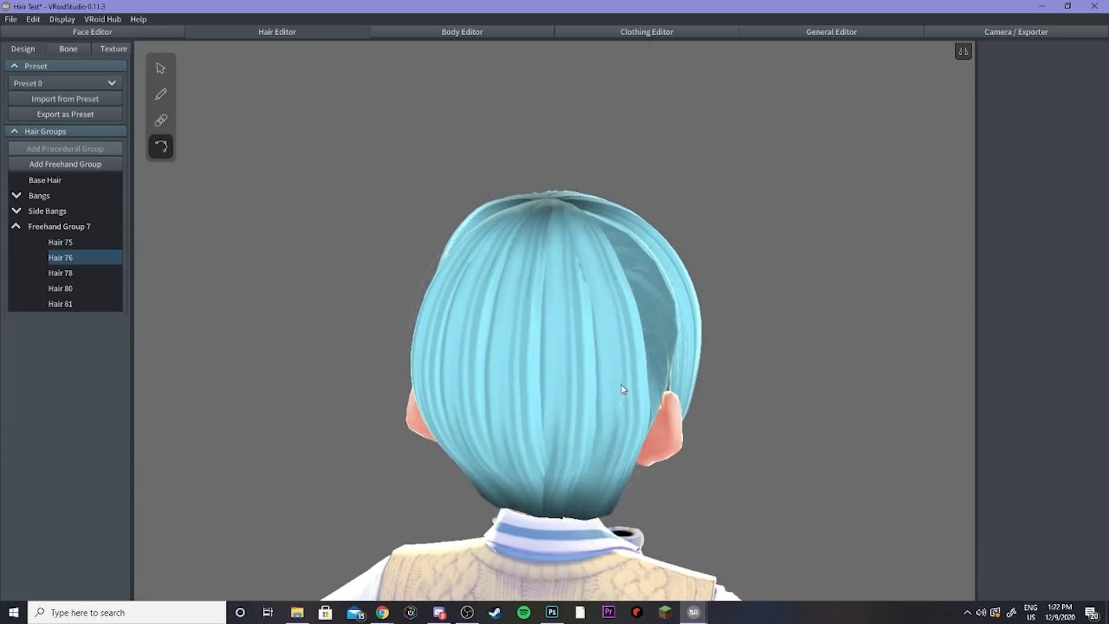
Step: Add more strands down the back of the head in Freehand Group 7, undoing the final stroke
right_click_drag(620, 226, 549, 323)
left_click(529, 326)
left_click(485, 404)
left_click(371, 319)
right_click_drag(491, 381, 821, 405)
left_click(160, 68)
left_click(612, 312)
right_click_drag(665, 370, 601, 370)
left_click_drag(508, 491, 510, 484)
right_click_drag(578, 358, 317, 314)
left_click(59, 226)
left_click(161, 94)
mouse_move(492, 176)
left_mouse_down()
mouse_move(489, 327)
mouse_move(456, 380)
left_mouse_up()
key("ctrl+z")
Step: Reshape the newest back strand's control points so it curves around the nape
left_click(161, 147)
right_click_drag(370, 358, 616, 386)
left_click(616, 386)
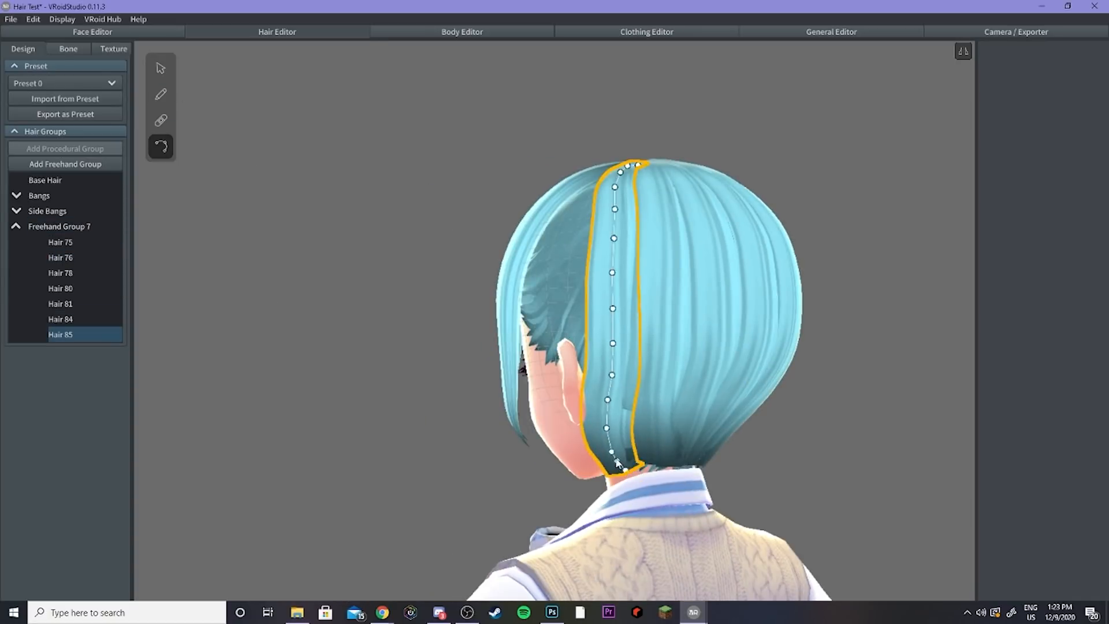
left_click_drag(612, 376, 609, 376)
left_click(160, 68)
left_click_drag(1048, 327, 1038, 327)
left_click(160, 146)
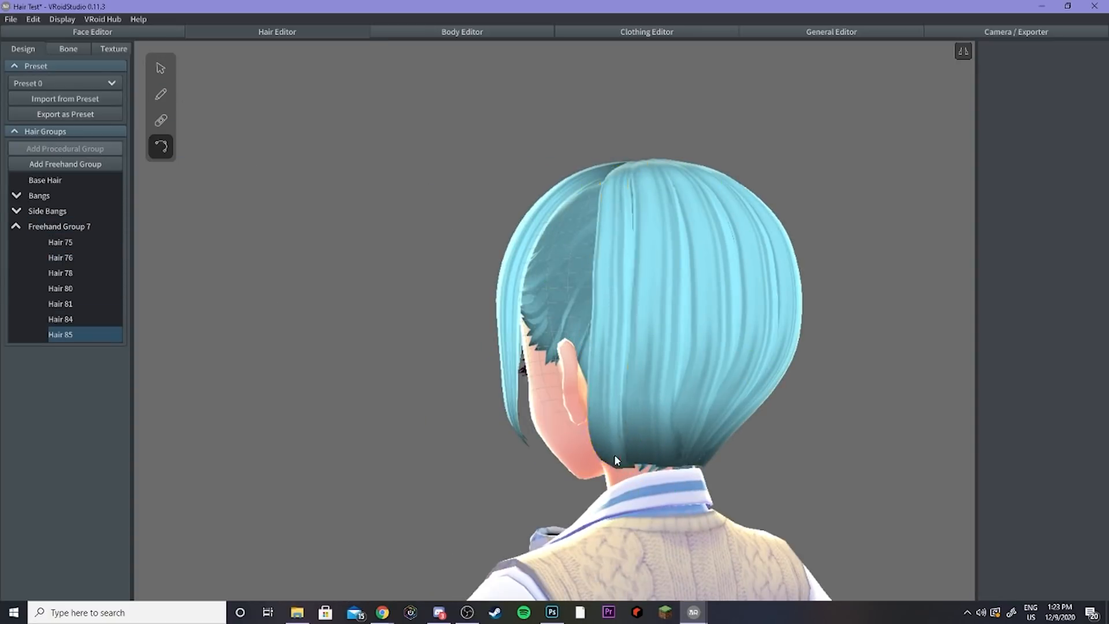
right_click_drag(614, 457, 638, 484)
left_click_drag(656, 399, 666, 421)
right_click_drag(666, 421, 514, 258)
left_click(515, 258)
left_click(746, 242)
mouse_move(555, 369)
right_mouse_down()
mouse_move(676, 393)
mouse_move(427, 388)
right_mouse_up()
Step: Rename Freehand Group 7 to Back
left_click(161, 94)
left_click(16, 227)
double_click(57, 229)
type("Back")
key("Return")
Step: Change the brush curve to an arch shape and set the brush width to 0.044, undoing a test stroke
right_click_drag(746, 306, 595, 301)
right_click_drag(555, 347, 653, 362)
left_click_drag(642, 199, 579, 356)
key("ctrl+z")
left_click_drag(1084, 502, 1084, 535)
left_click_drag(1048, 275, 1034, 275)
Step: Draw a strand down the back of the head in the Back group with the new brush
right_click_drag(653, 363, 717, 372)
right_click_drag(653, 399, 686, 417)
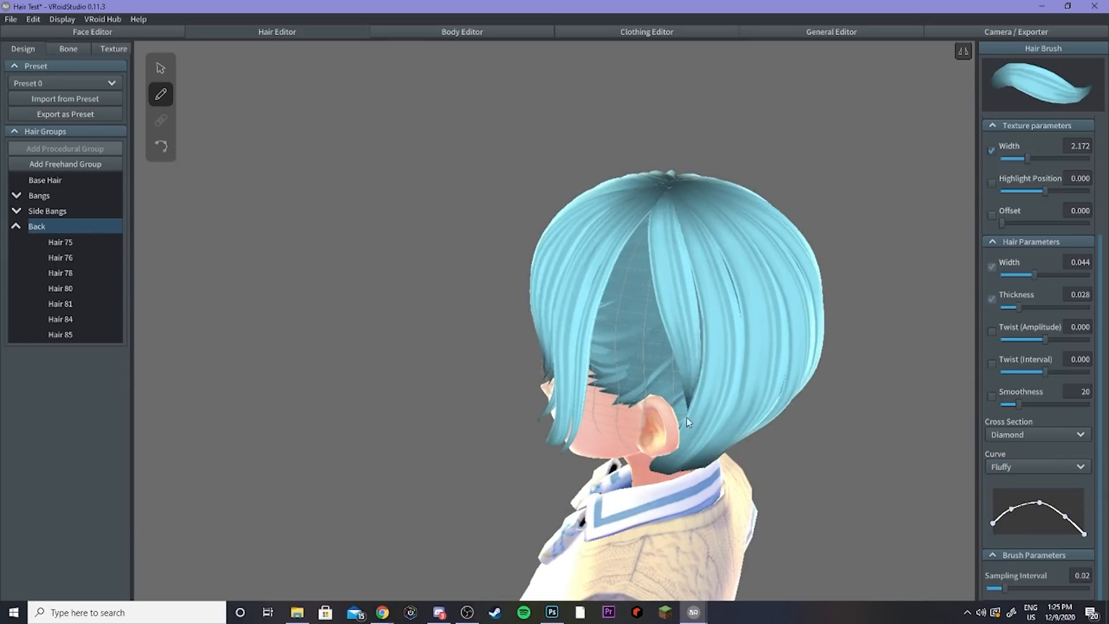
left_click_drag(666, 186, 675, 454)
Step: Adjust the new strand's control points so it hugs the back of the head
left_click(161, 146)
left_click_drag(684, 322, 694, 320)
left_click(724, 308)
left_click(161, 68)
right_click_drag(682, 370, 630, 376)
left_click(628, 346)
left_click(161, 146)
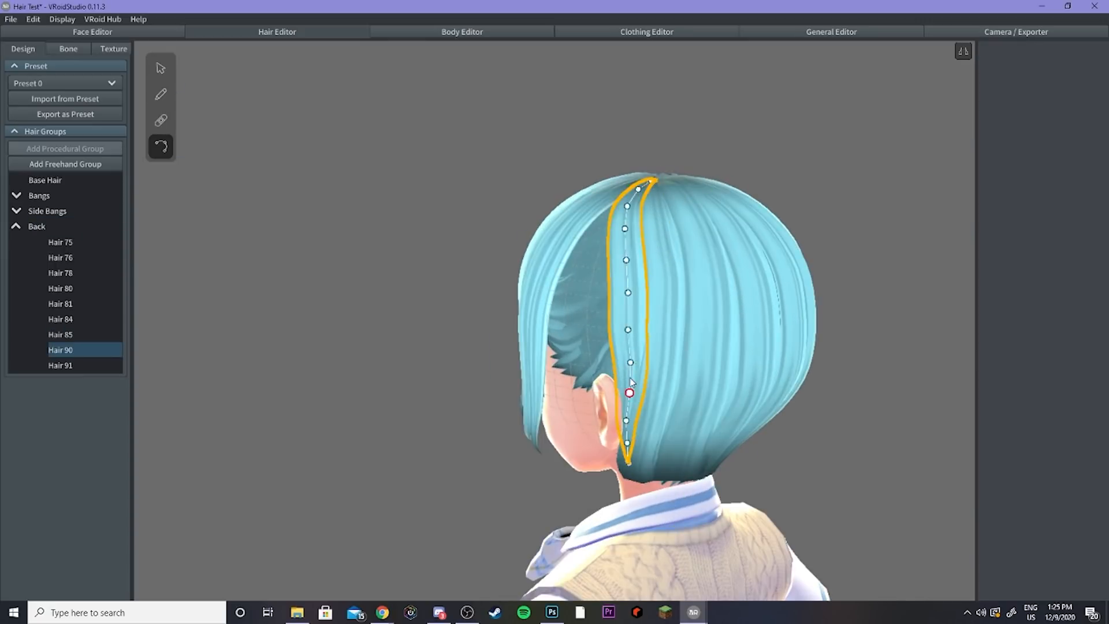
left_click_drag(625, 229, 621, 230)
right_click_drag(631, 370, 809, 335)
left_click(679, 341)
left_click(730, 303)
left_click(855, 260)
mouse_move(578, 231)
right_mouse_down()
mouse_move(691, 203)
mouse_move(774, 208)
right_mouse_up()
Step: Collapse the Back group and add a new freehand group for the side strands
left_click(39, 195)
left_click(161, 94)
left_click(367, 268)
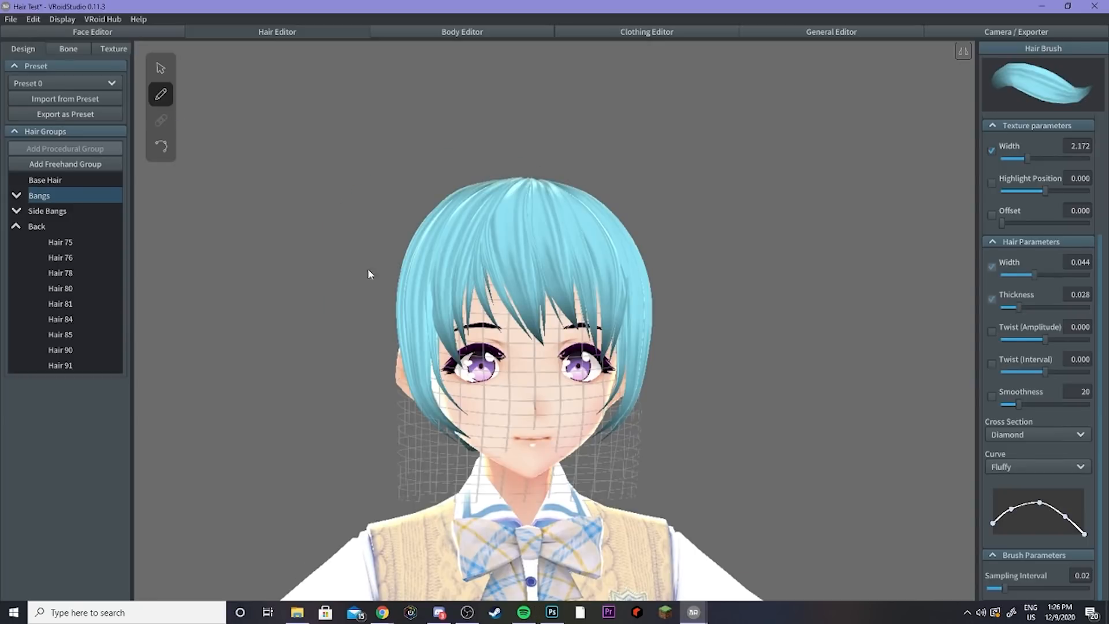
mouse_move(368, 268)
right_mouse_down()
mouse_move(584, 289)
mouse_move(543, 260)
mouse_move(379, 230)
mouse_move(584, 242)
right_mouse_up()
left_click(37, 227)
left_click(16, 226)
left_click(40, 195)
left_click(64, 165)
Step: Widen the brush to 0.068 and draw a strand over the side of the head in Freehand Group 8, undoing a first try
mouse_move(448, 187)
left_mouse_down()
mouse_move(530, 442)
mouse_move(501, 328)
mouse_move(514, 482)
left_mouse_up()
key("ctrl+z")
right_click_drag(583, 289, 381, 277)
left_click_drag(1040, 275, 1058, 275)
mouse_move(444, 188)
left_mouse_down()
mouse_move(483, 271)
mouse_move(513, 475)
left_mouse_up()
right_click_drag(682, 277, 370, 306)
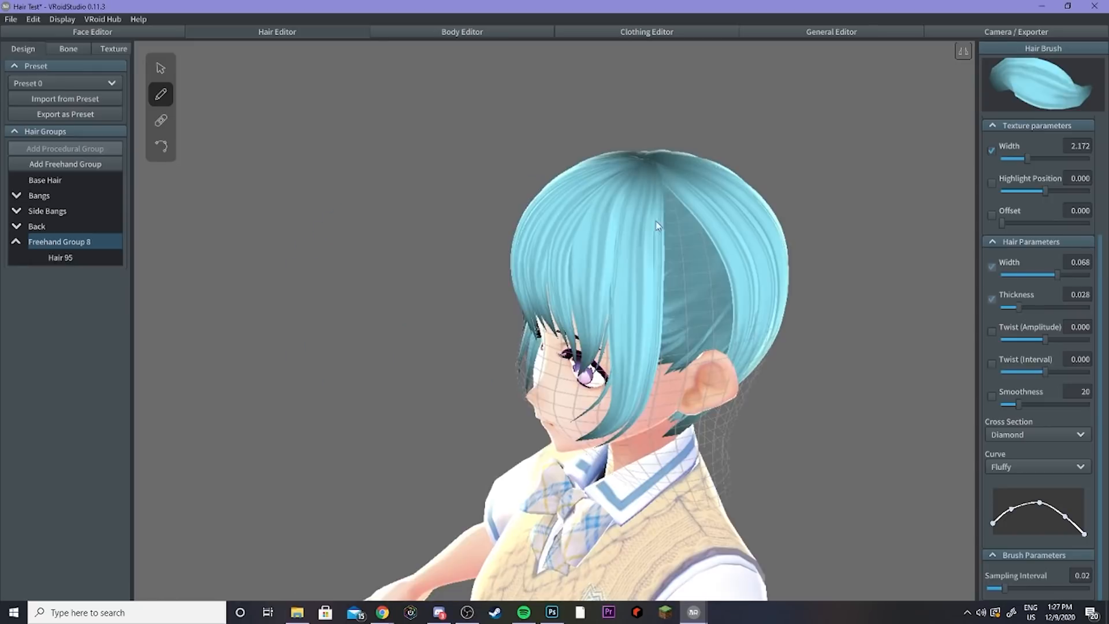
Step: Enable symmetric drawing and redraw the side strand over the ear in Freehand Group 8, undoing earlier tries
left_click_drag(657, 221, 694, 404)
mouse_move(496, 439)
right_mouse_down()
mouse_move(653, 445)
mouse_move(497, 463)
right_mouse_up()
key("ctrl+z")
left_click_drag(677, 234, 696, 442)
key("ctrl+z")
key("ctrl+z")
left_click(963, 60)
right_click_drag(635, 300, 682, 303)
left_click_drag(435, 187, 456, 442)
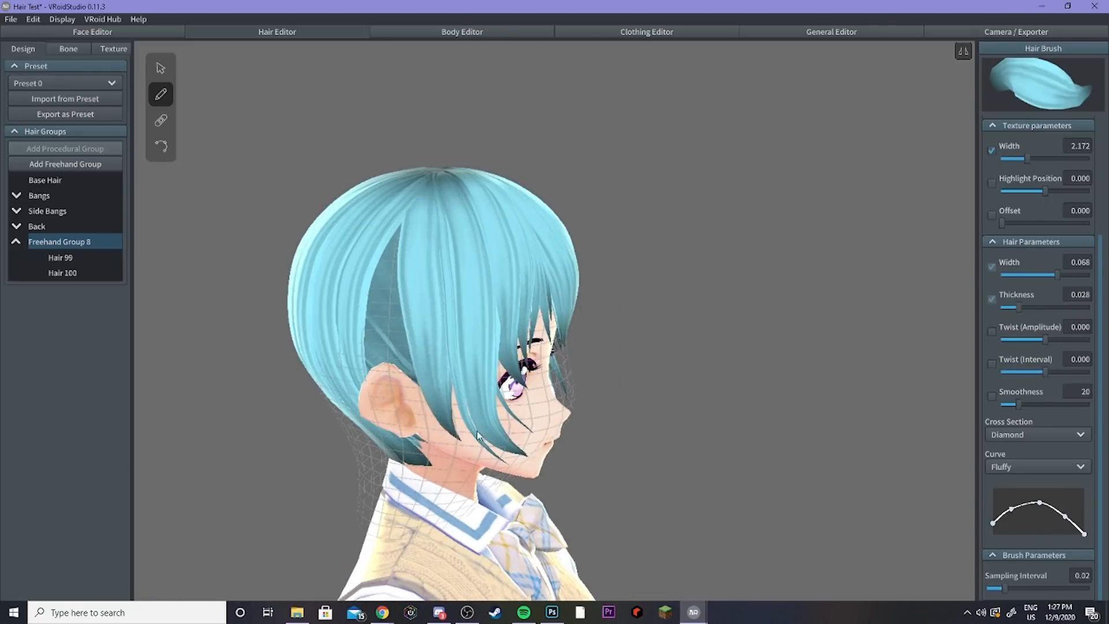
Step: Narrow the brush to 0.051 and draw another pair of side strands, undoing one attempt
mouse_move(584, 405)
right_mouse_down()
mouse_move(450, 408)
mouse_move(653, 451)
right_mouse_up()
left_click_drag(1058, 276, 1042, 276)
left_click_drag(434, 343, 448, 450)
key("ctrl+z")
left_click_drag(513, 379, 524, 488)
right_click_drag(584, 404, 491, 398)
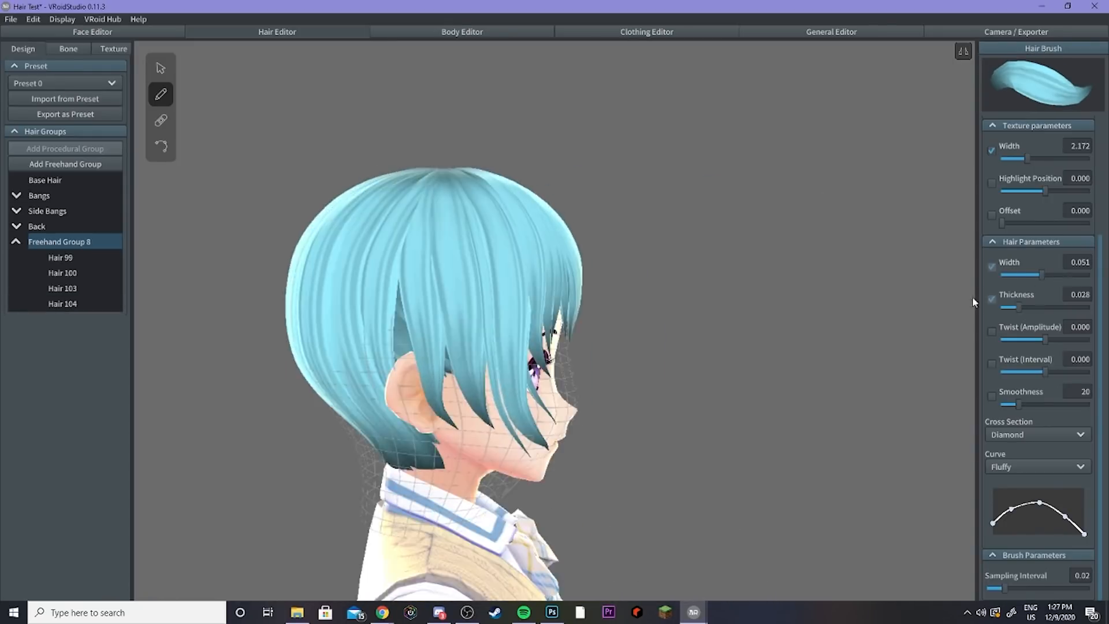
Step: Narrow the brush to 0.014 and draw thin side strands, undoing two attempts
left_click_drag(1042, 276, 1006, 276)
left_click_drag(448, 196, 505, 404)
key("ctrl+z")
left_click_drag(446, 253, 509, 477)
right_click_drag(548, 346, 456, 327)
key("ctrl+z")
left_click_drag(446, 254, 498, 453)
right_click_drag(548, 375, 569, 370)
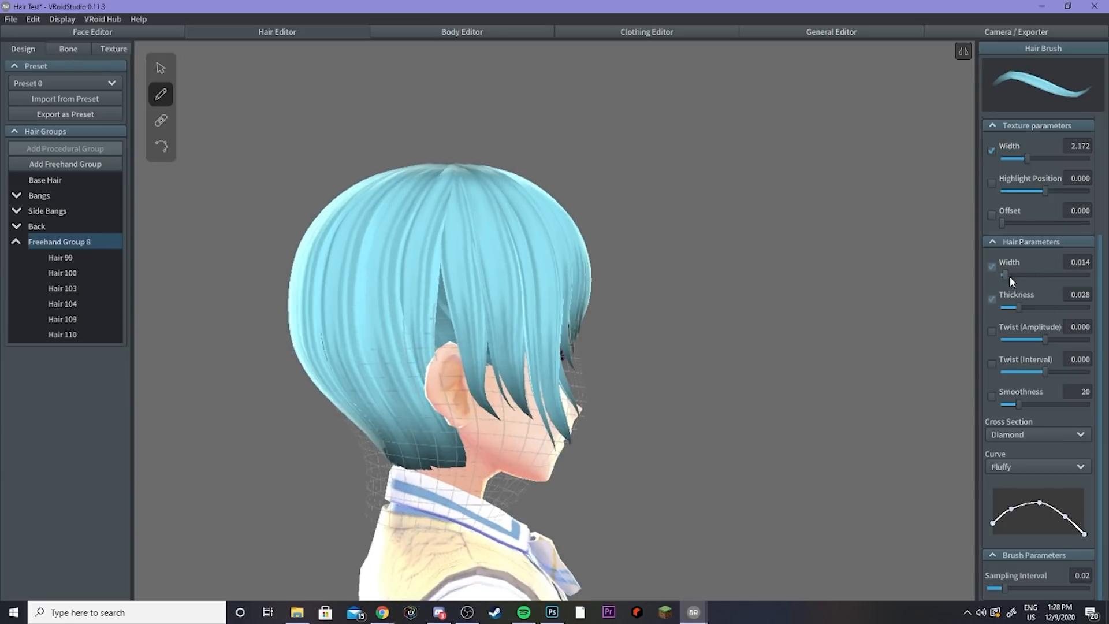
Step: Set the brush width to 0.016 and draw another thin strand over the side of the head
left_click_drag(1006, 276, 1026, 276)
left_click_drag(442, 231, 456, 399)
right_click_drag(497, 370, 462, 358)
Step: Adjust the thin strand's root control points at the top of the head
left_click(63, 351)
left_click(161, 147)
right_click_drag(429, 262, 438, 376)
left_click(438, 261)
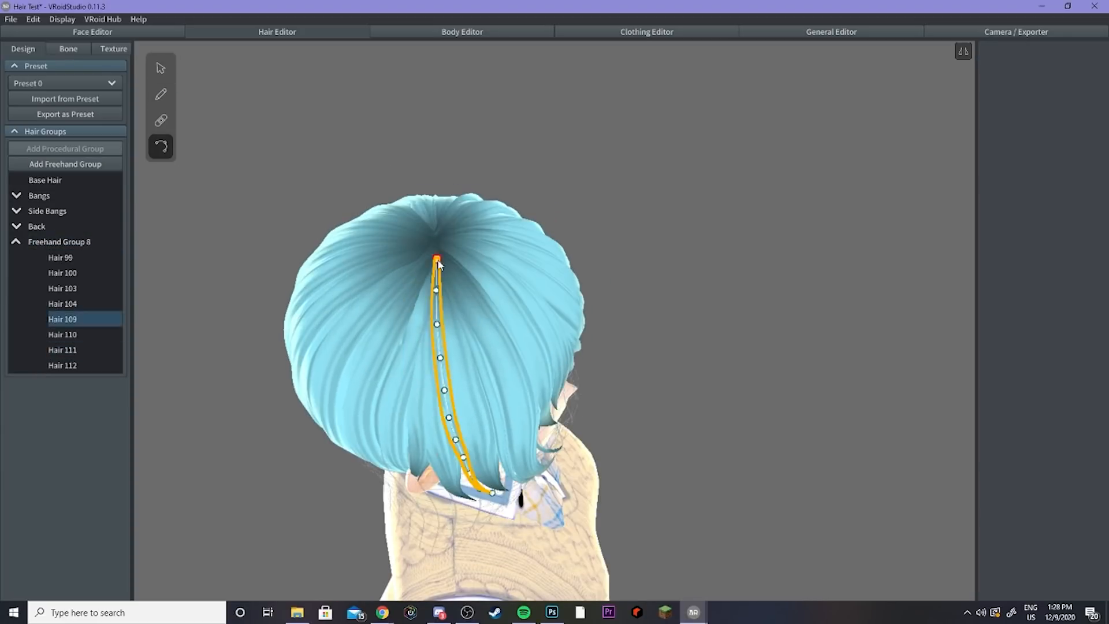
left_click(439, 257)
left_click(439, 251)
left_click(434, 243)
left_click(440, 250)
left_click(439, 254)
left_click(435, 296)
right_click_drag(440, 255, 479, 324)
left_click(434, 287)
left_click(461, 240)
right_click_drag(456, 369, 391, 277)
Step: Select strands in Freehand Group 8 and slightly adjust the hair width of the selection
left_click(161, 68)
left_click(60, 397)
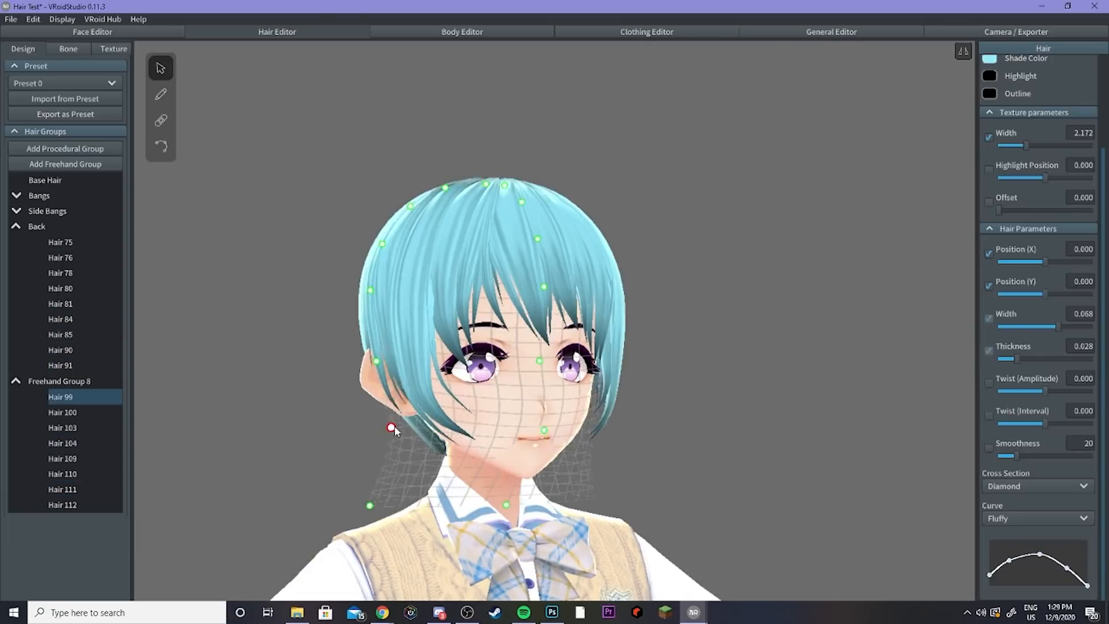
right_click_drag(391, 428, 598, 372)
left_click(59, 381)
left_click(161, 94)
left_click(160, 68)
left_click_drag(1022, 327, 1029, 327)
right_click_drag(630, 289, 398, 272)
left_click(392, 264)
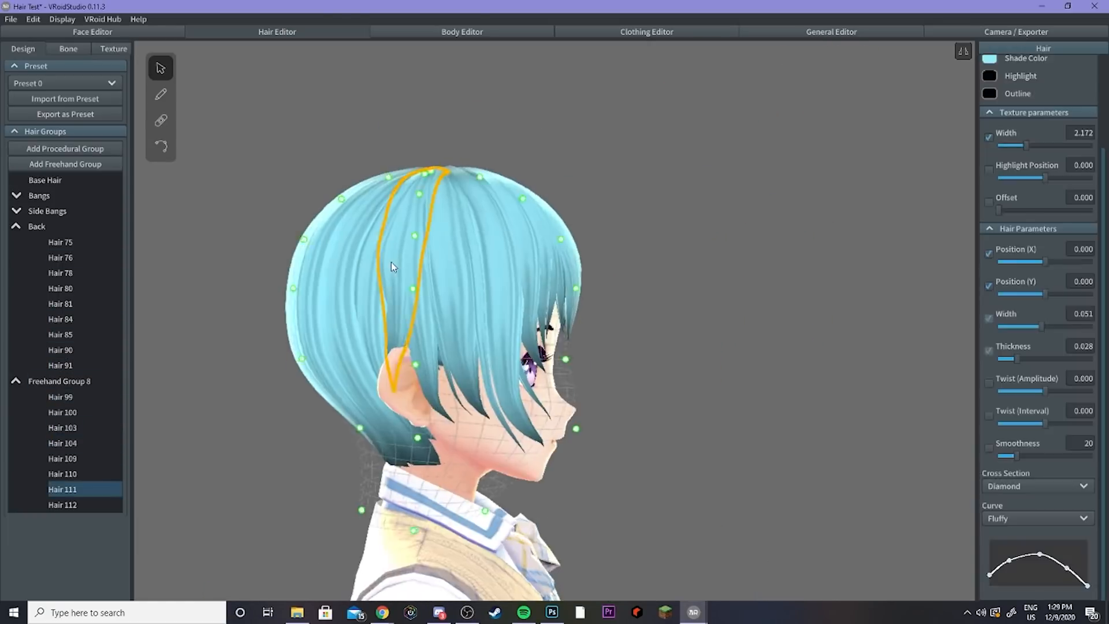
Step: Move the selected thin strand's upper control points to reposition it on the side of the head
left_click(160, 147)
left_click(437, 274)
right_click_drag(450, 238, 436, 277)
left_click(436, 278)
left_click(436, 278)
mouse_move(727, 336)
right_mouse_down()
mouse_move(612, 338)
mouse_move(778, 402)
mouse_move(702, 393)
right_mouse_up()
left_click(161, 95)
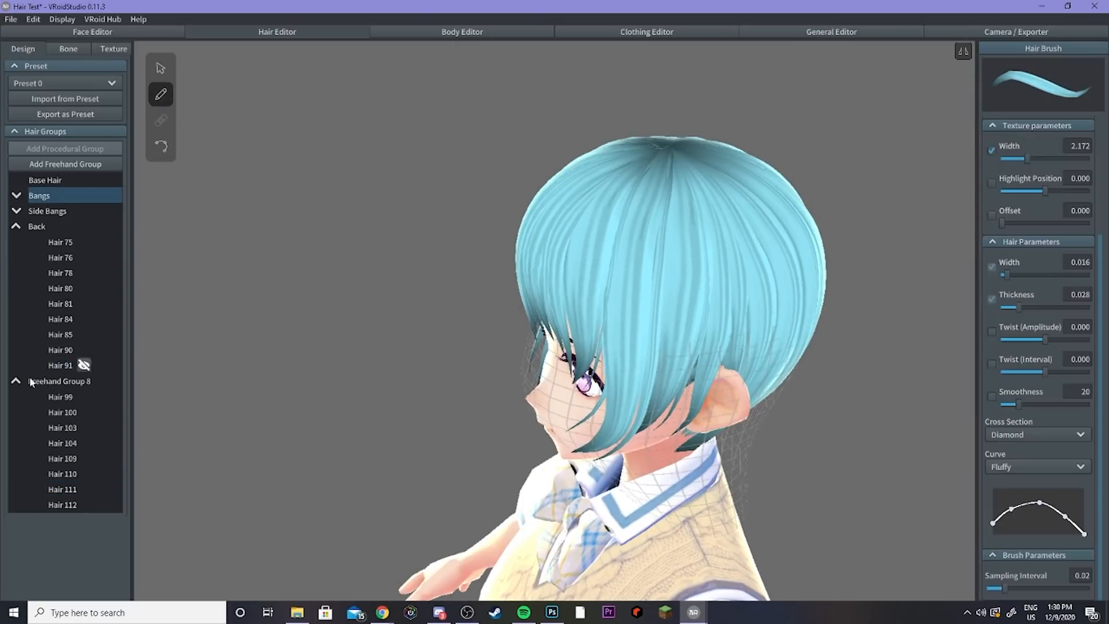
Step: Collapse the Freehand Group 8 and Back hair lists and undo the last strand edit
left_click(59, 381)
left_click(16, 381)
left_click(16, 227)
left_click_drag(683, 163, 676, 450)
right_click_drag(595, 456, 660, 421)
key("ctrl+z")
Step: Review Freehand Group 8 and the base hair from different angles
left_click_drag(682, 165, 647, 428)
mouse_move(520, 370)
right_mouse_down()
mouse_move(751, 370)
mouse_move(639, 392)
mouse_move(497, 386)
right_mouse_up()
left_click(160, 68)
left_click(639, 392)
left_click(17, 242)
left_click(58, 242)
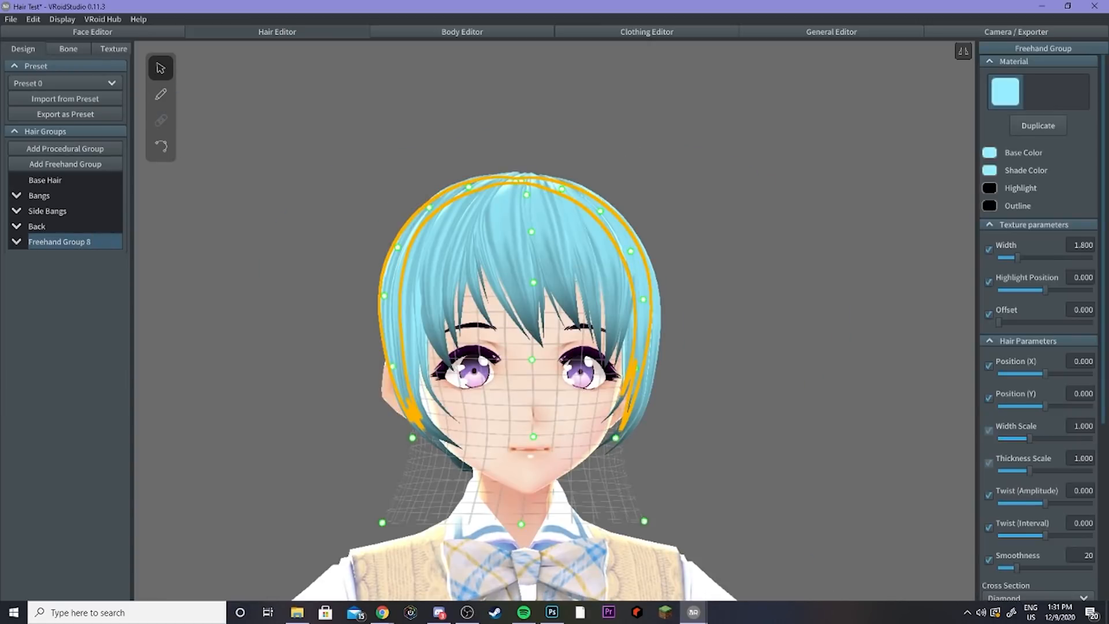
left_click(299, 354)
right_click_drag(287, 403, 511, 445)
left_click(57, 180)
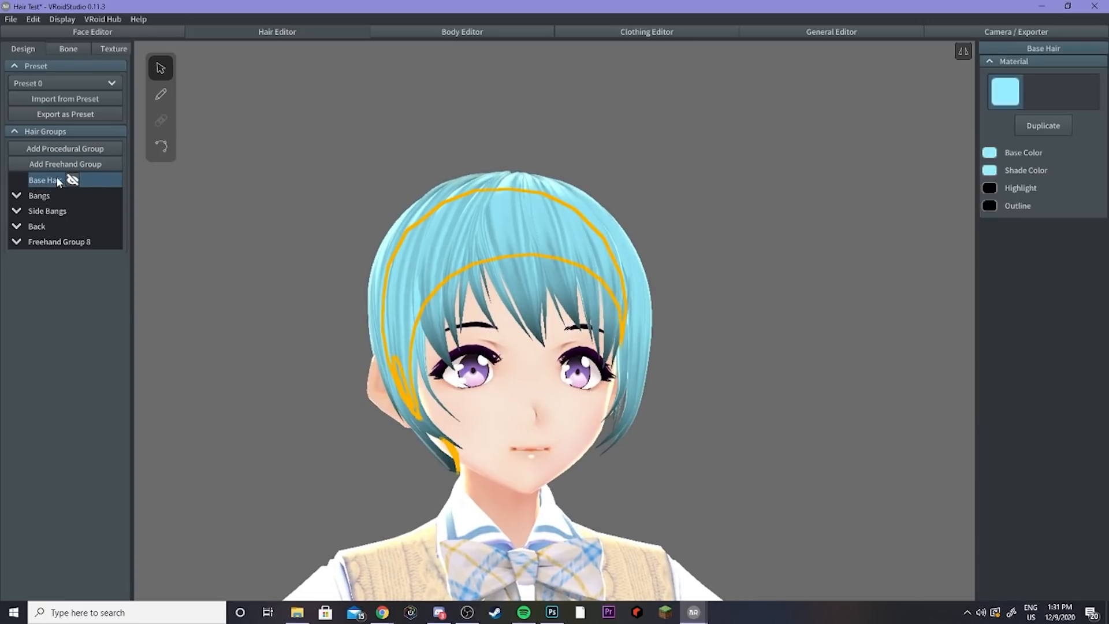
Step: Add a new freehand hair group
left_click(54, 168)
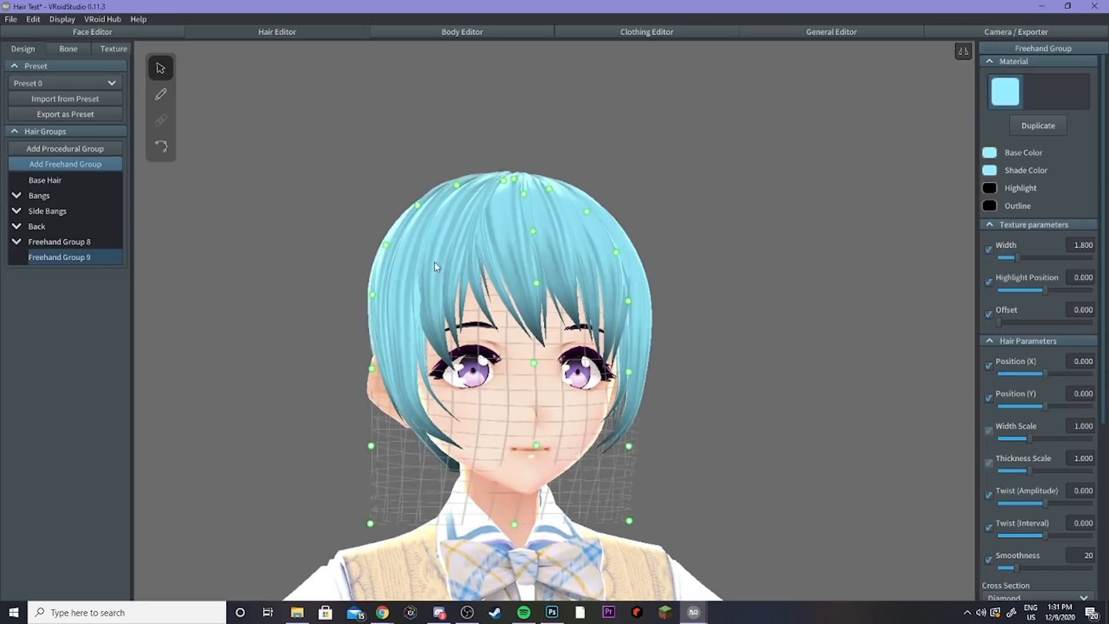
right_click_drag(415, 373, 338, 375)
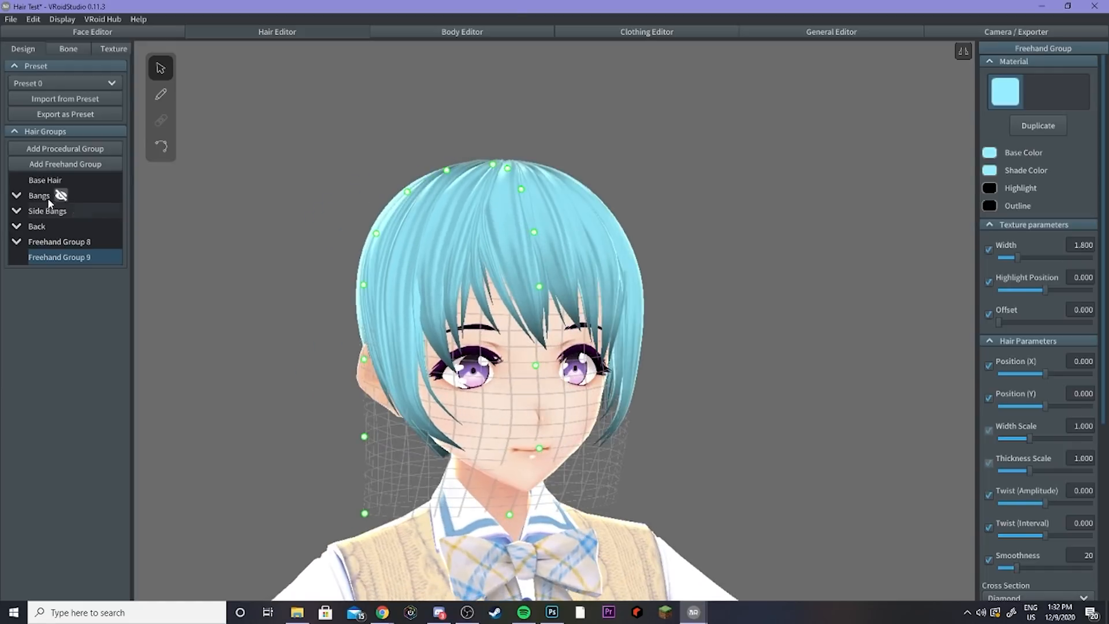
left_click(49, 212)
right_click_drag(194, 245, 294, 329)
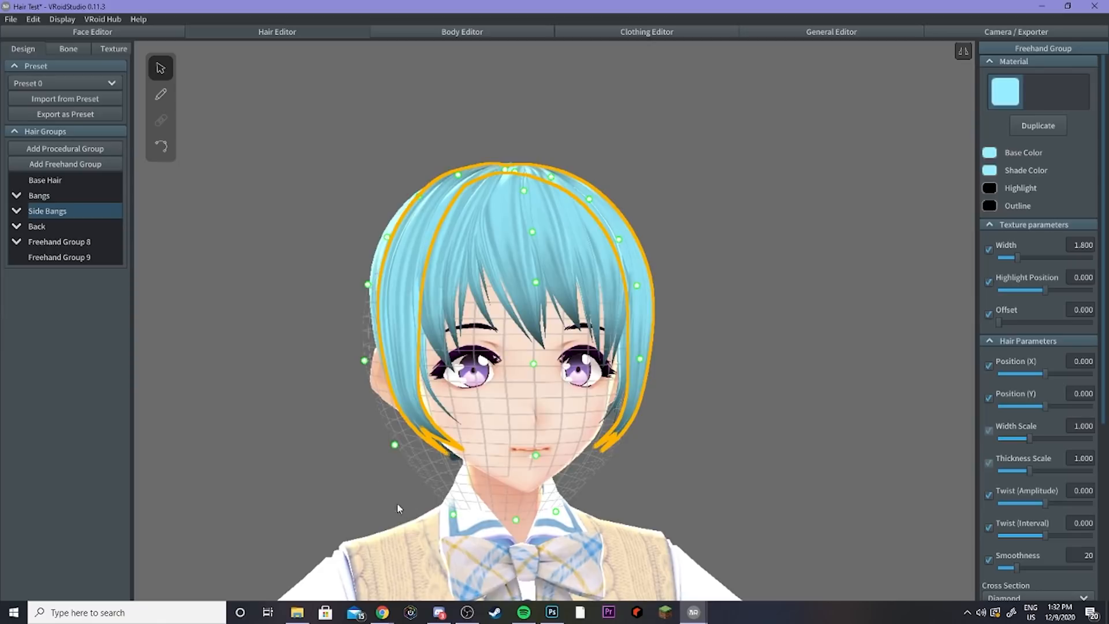
left_click(50, 166)
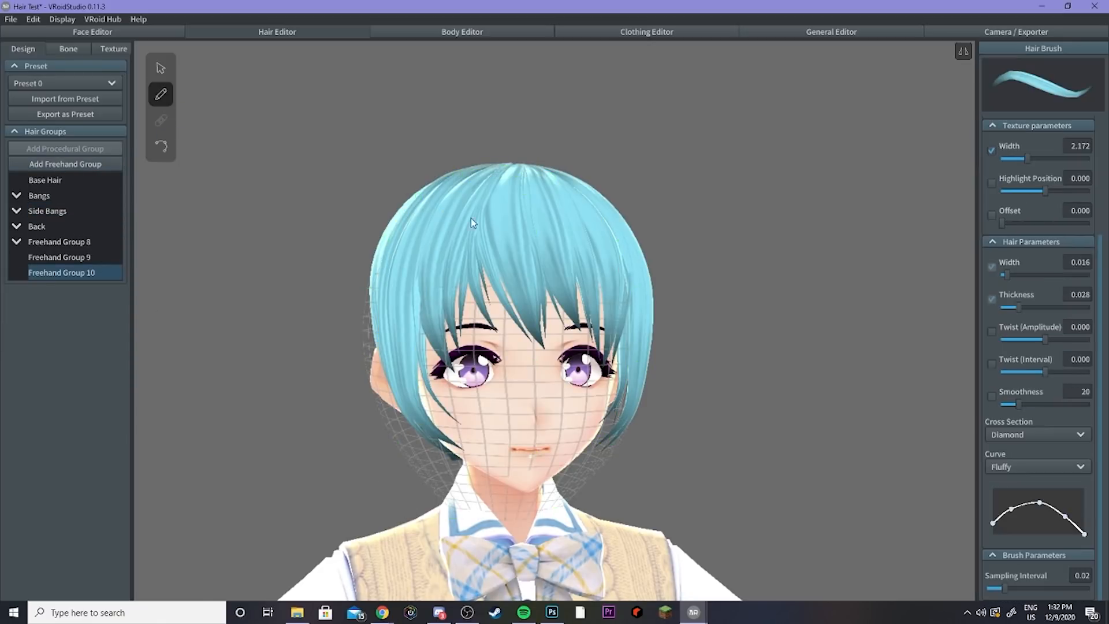
left_click_drag(464, 444, 477, 450)
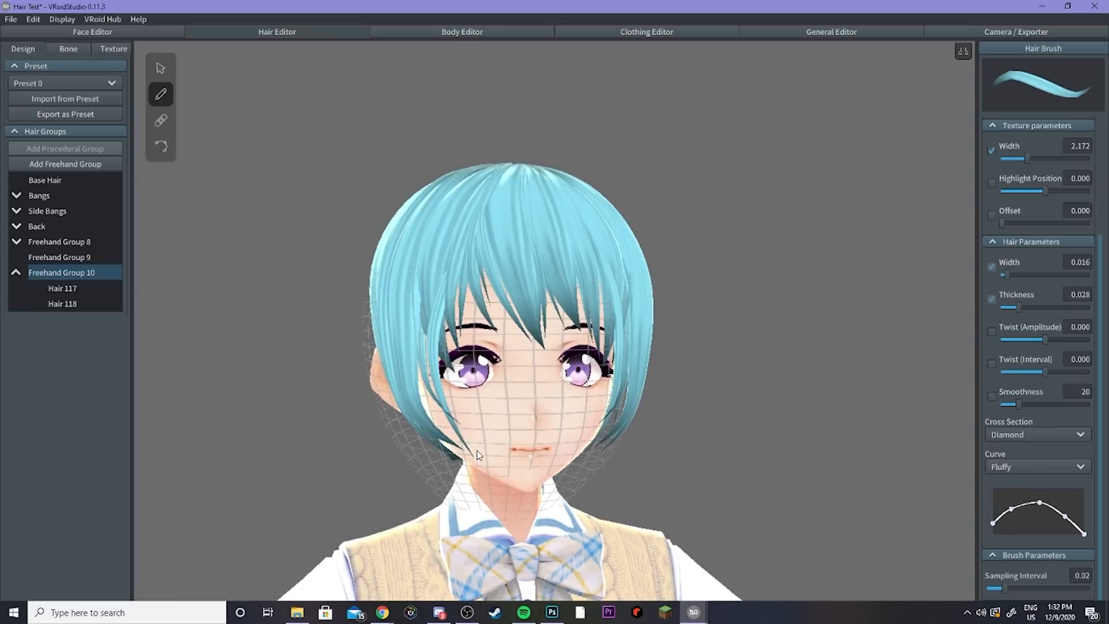
right_click(66, 272)
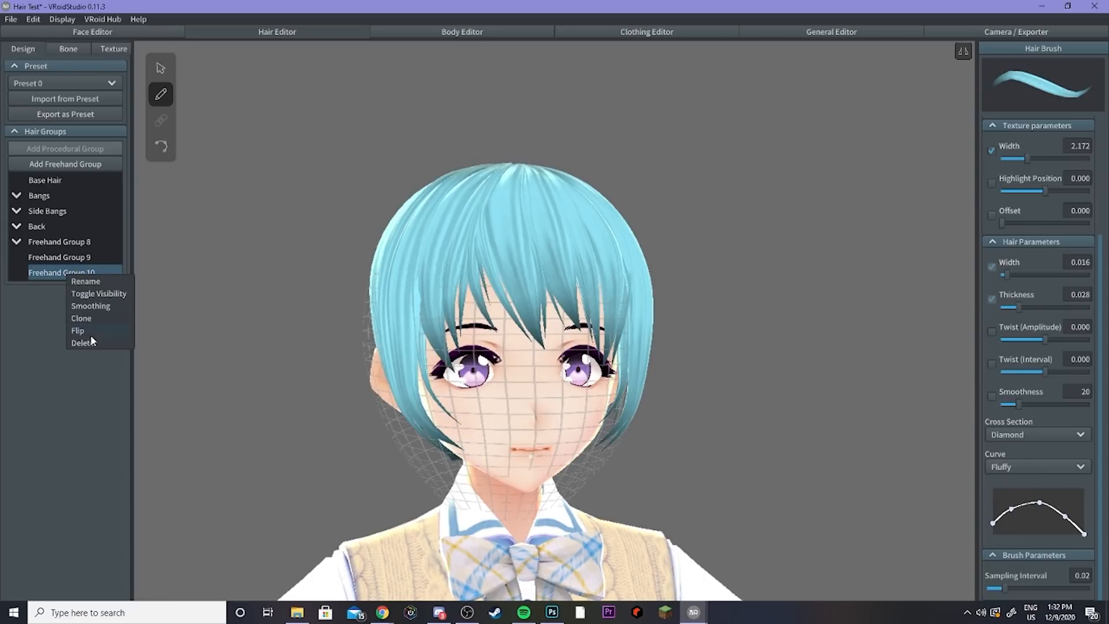
left_click(95, 340)
left_click(161, 68)
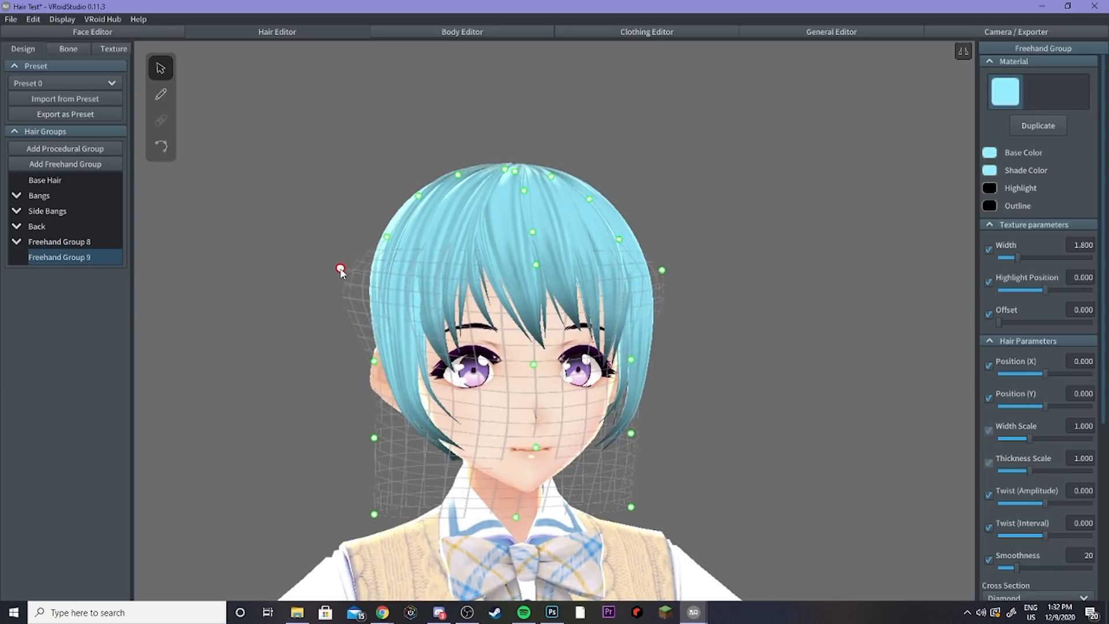
Step: Pull the new group's guide mesh control points outward around the side of the head
right_click_drag(444, 252, 434, 251)
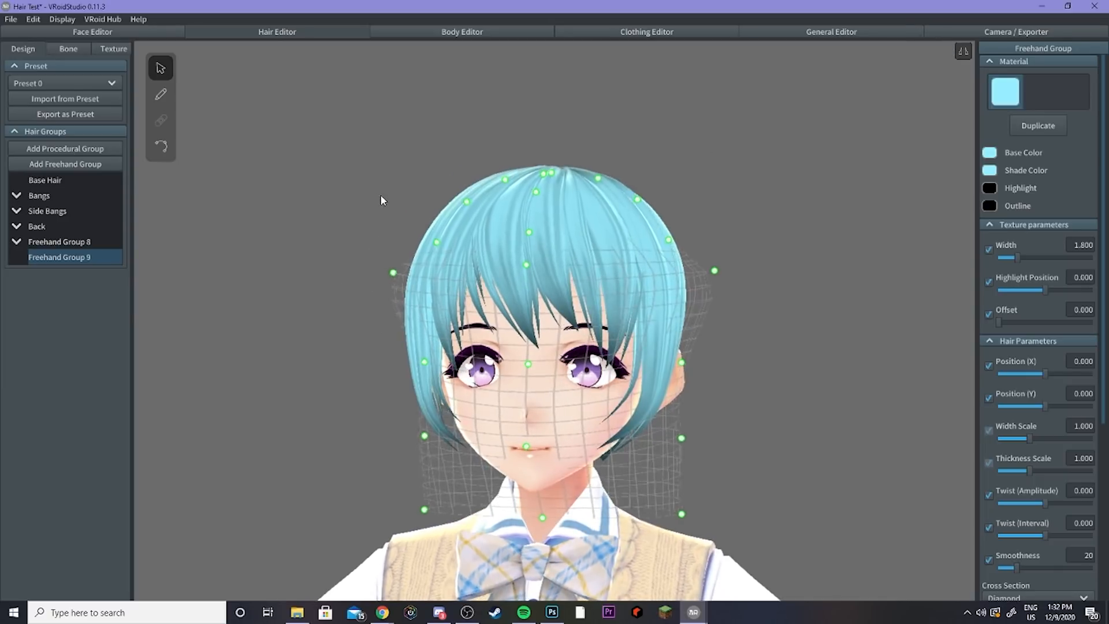
right_click_drag(384, 198, 380, 220)
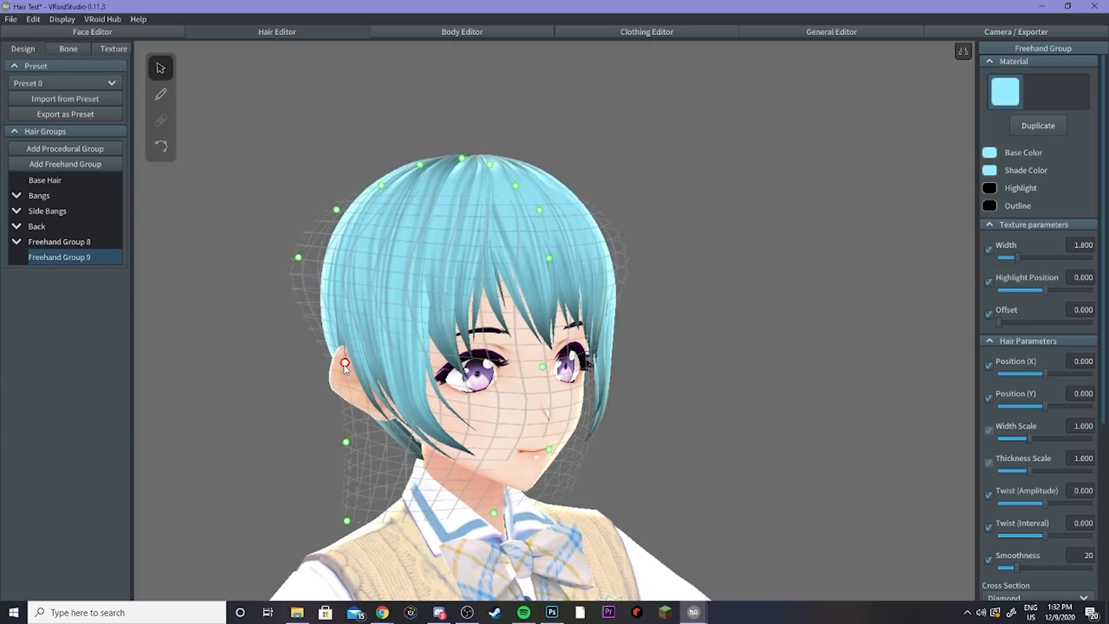
left_click_drag(345, 364, 283, 439)
left_click_drag(345, 521, 263, 525)
right_click_drag(263, 524, 334, 465)
left_click_drag(330, 442, 213, 446)
left_click_drag(353, 368, 217, 351)
left_click_drag(267, 257, 218, 253)
Step: Raise the guide mesh's upper control points above the side of the head
scroll(324, 387, "down", 5)
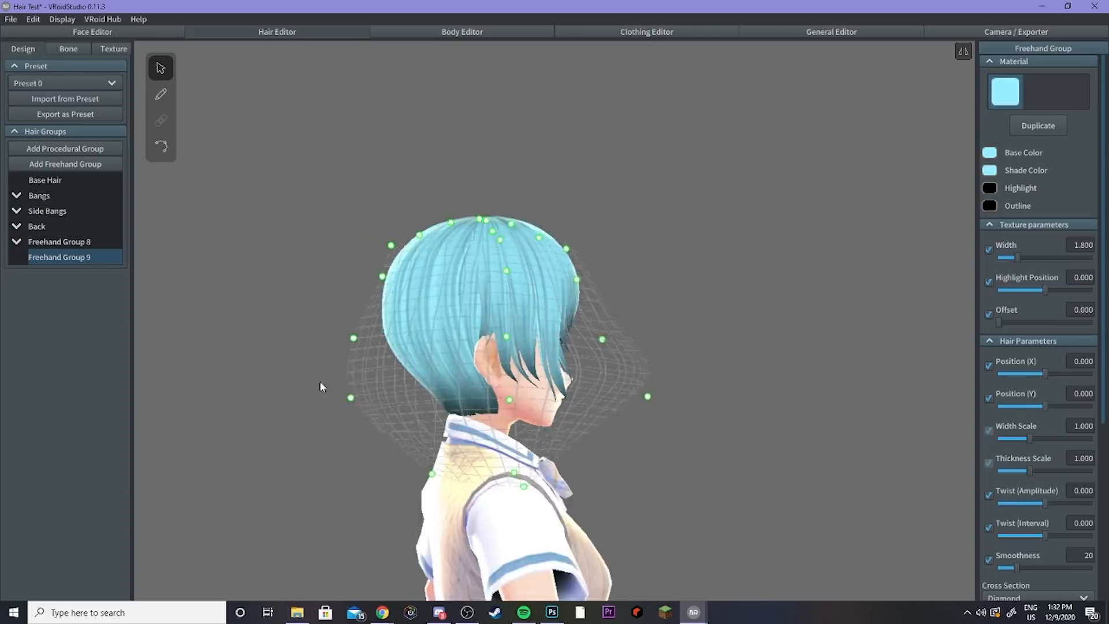
left_click_drag(439, 457, 409, 458)
right_click_drag(408, 458, 375, 450)
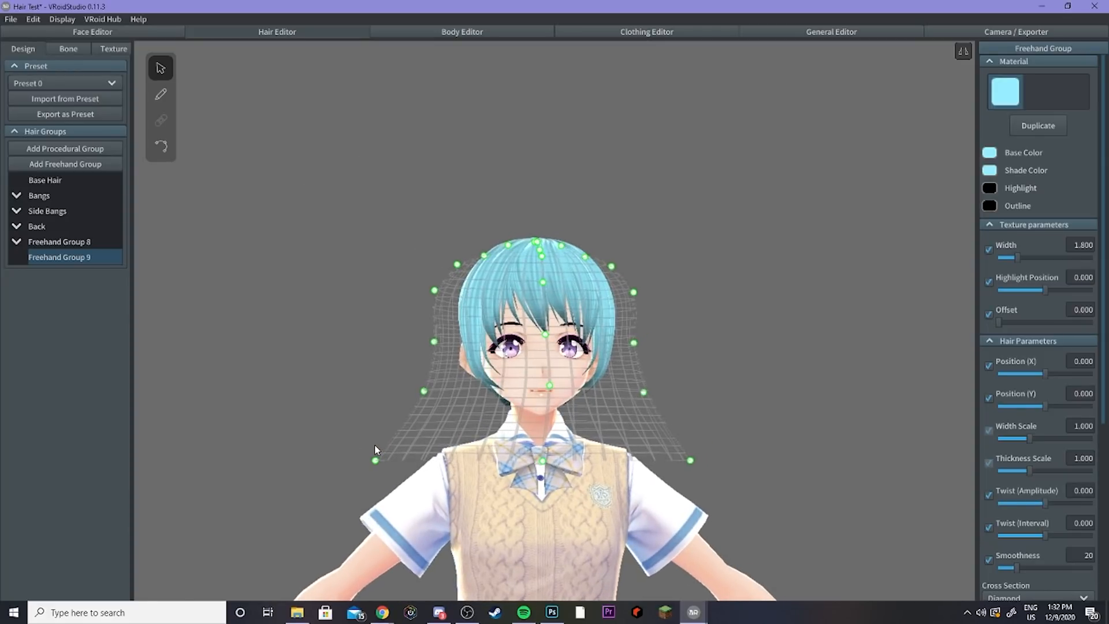
scroll(391, 418, "up", 5)
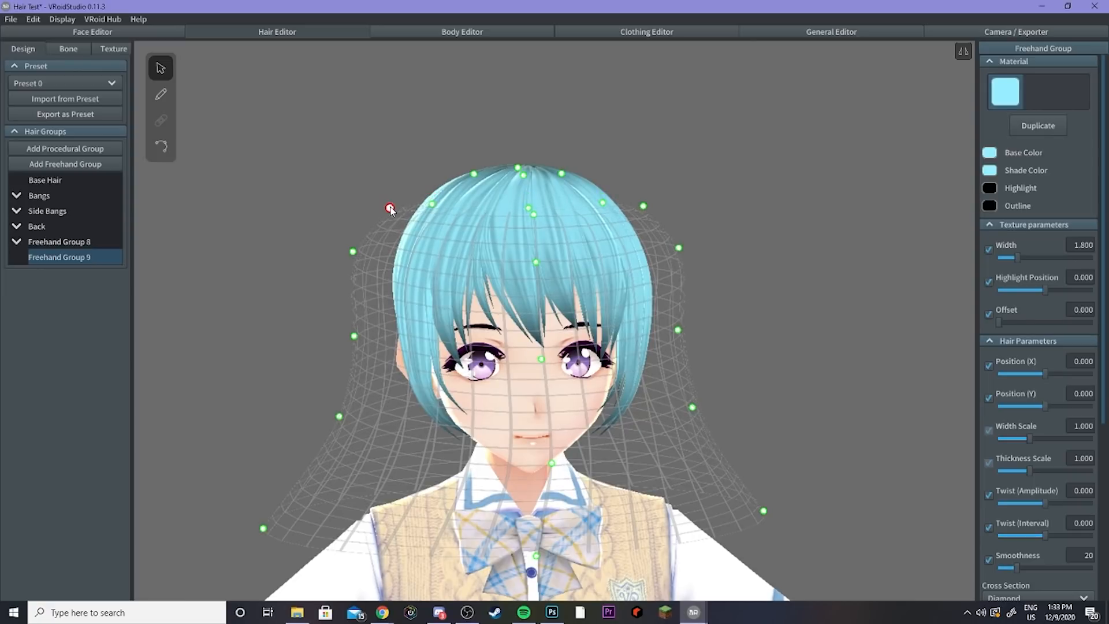
left_click_drag(391, 209, 374, 191)
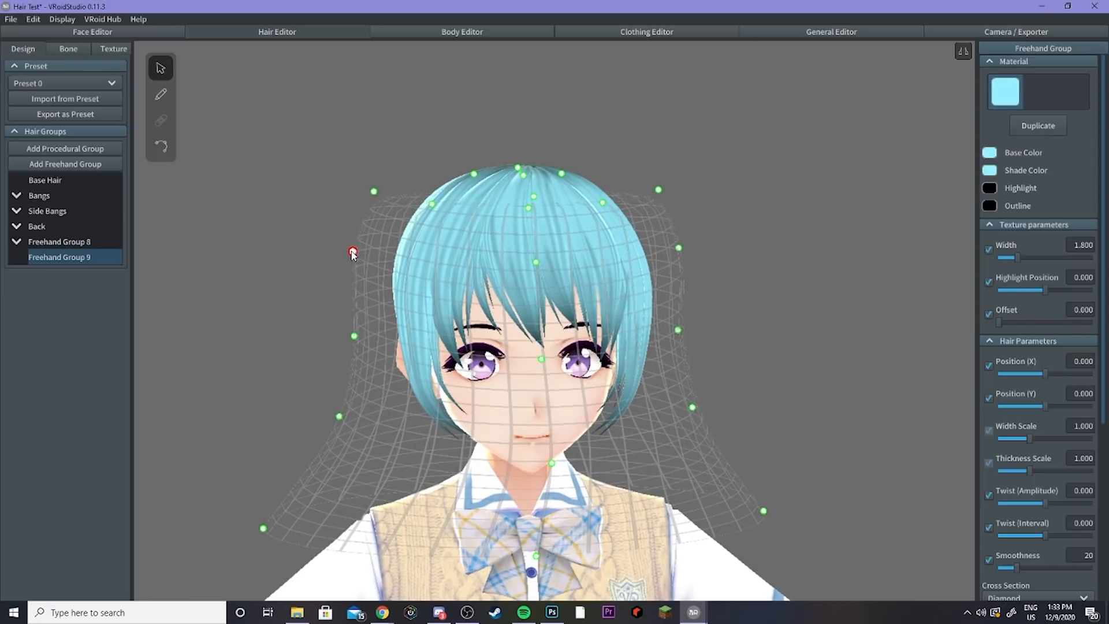
left_click_drag(354, 256, 345, 255)
right_click_drag(412, 220, 441, 172)
Step: Set the brush width to 0.052 and draw a long twin-tail strand down the back of the head
left_click(161, 94)
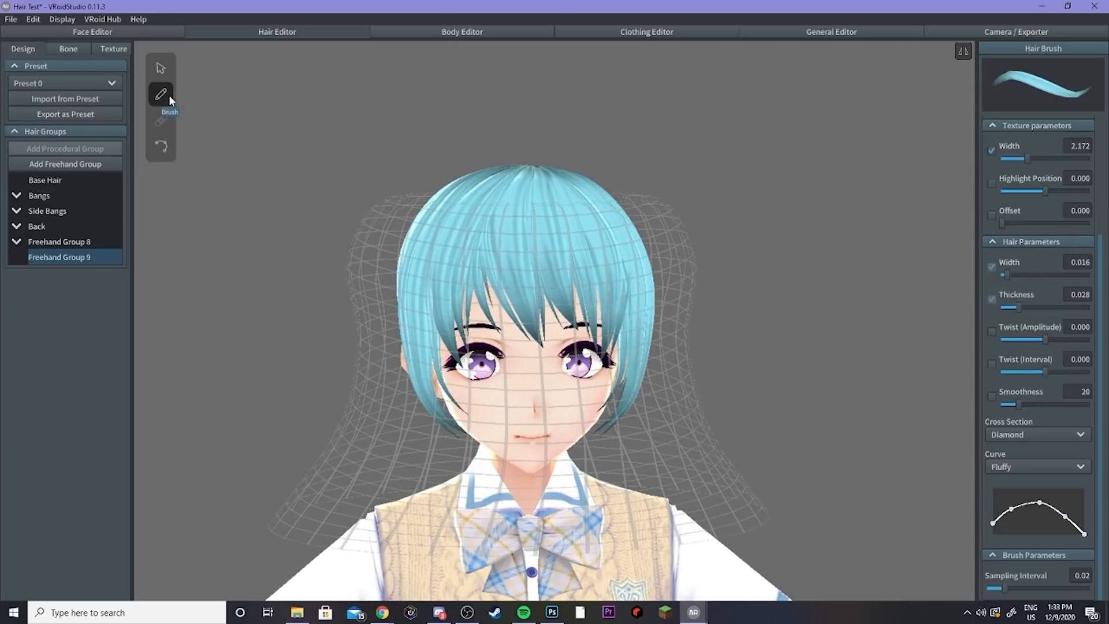
mouse_move(254, 185)
right_mouse_down()
mouse_move(368, 221)
mouse_move(646, 253)
right_mouse_up()
left_click_drag(1008, 272, 1044, 276)
right_click_drag(585, 286, 497, 297)
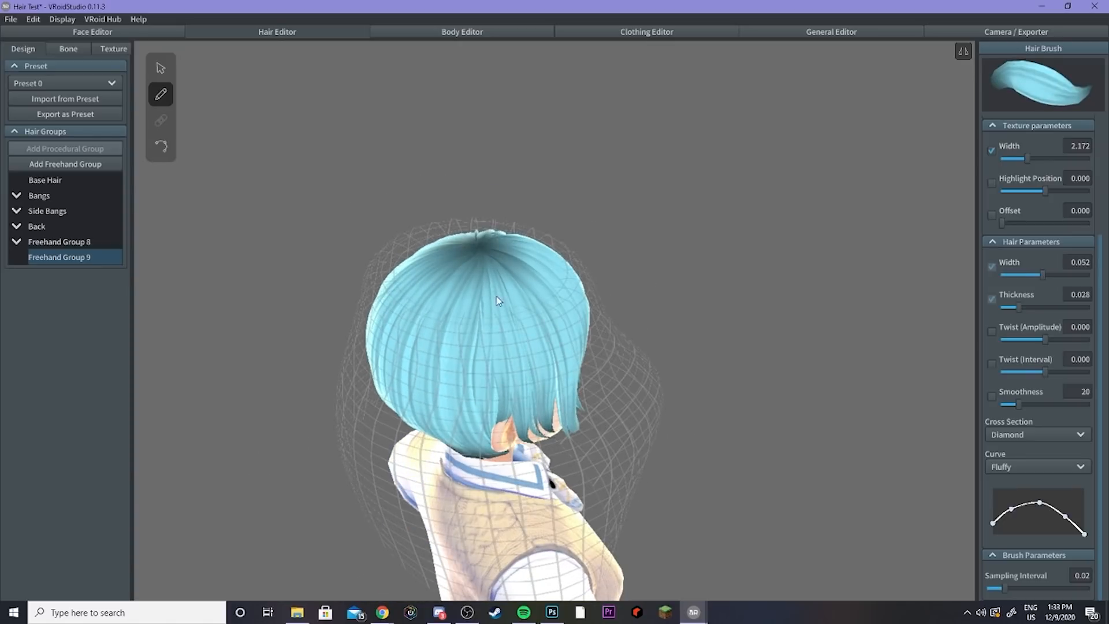
left_click_drag(493, 387, 473, 466)
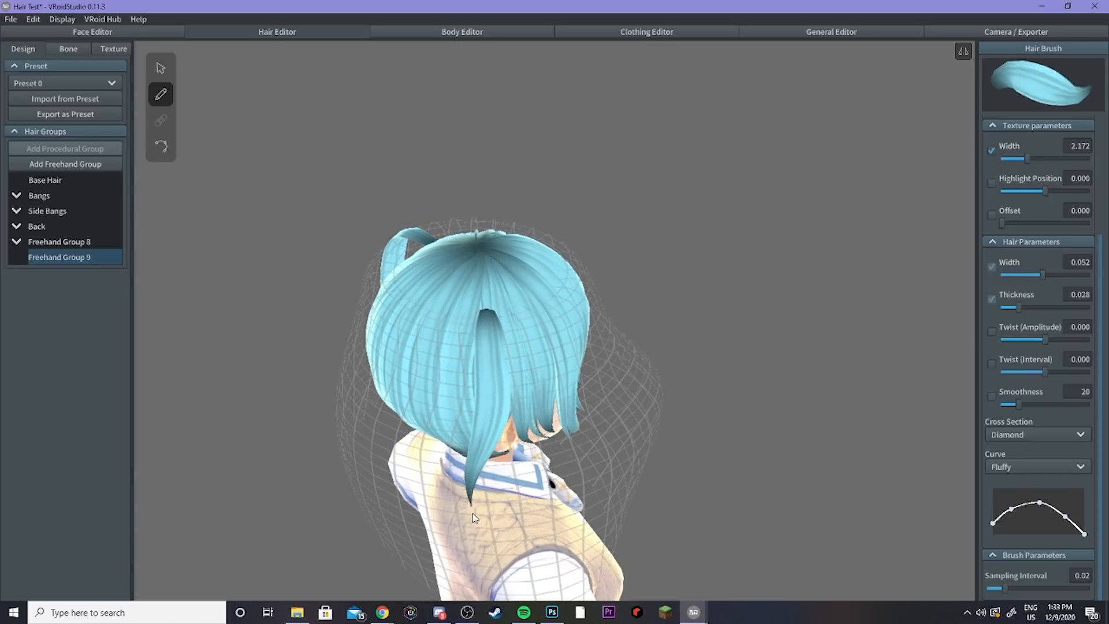
left_click_drag(522, 591, 521, 591)
mouse_move(522, 578)
right_mouse_down()
mouse_move(456, 369)
mouse_move(364, 232)
mouse_move(230, 75)
right_mouse_up()
left_click(149, 68)
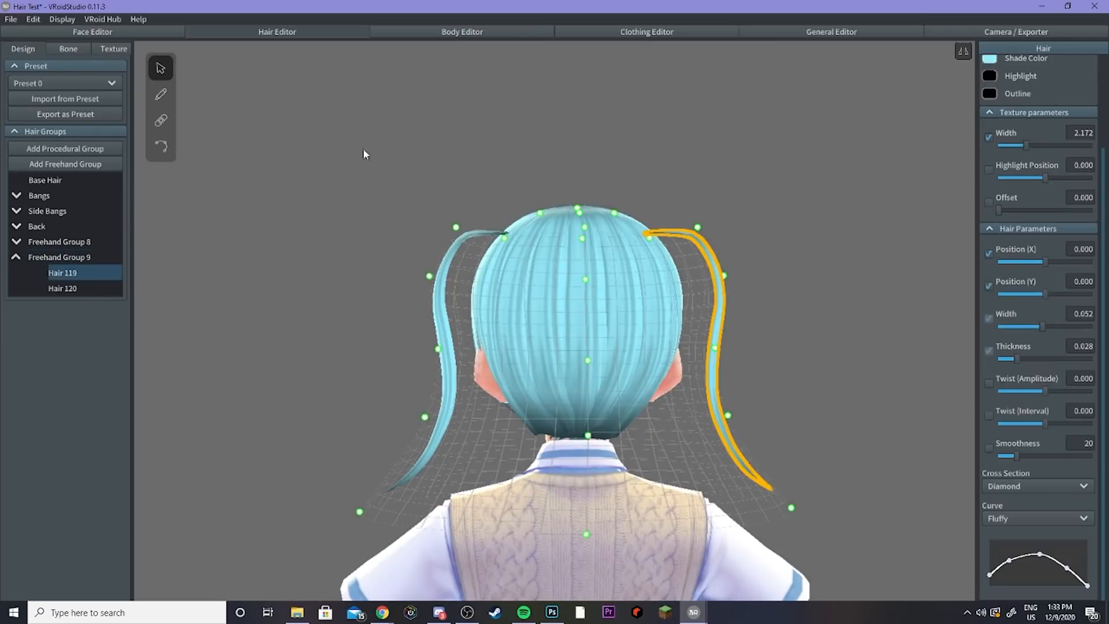
Step: Reshape the left twin-tail strand by moving its control points outward
left_click(456, 228)
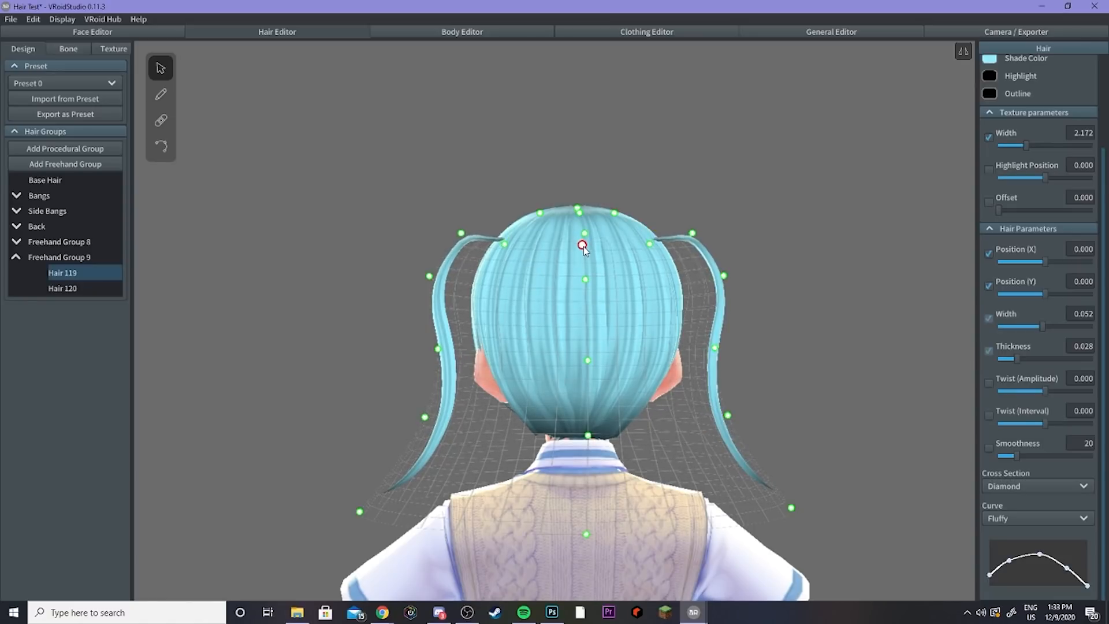
left_click_drag(505, 247, 482, 229)
left_click_drag(429, 276, 437, 258)
left_click_drag(438, 349, 429, 345)
left_click_drag(425, 417, 410, 413)
left_click_drag(360, 512, 357, 506)
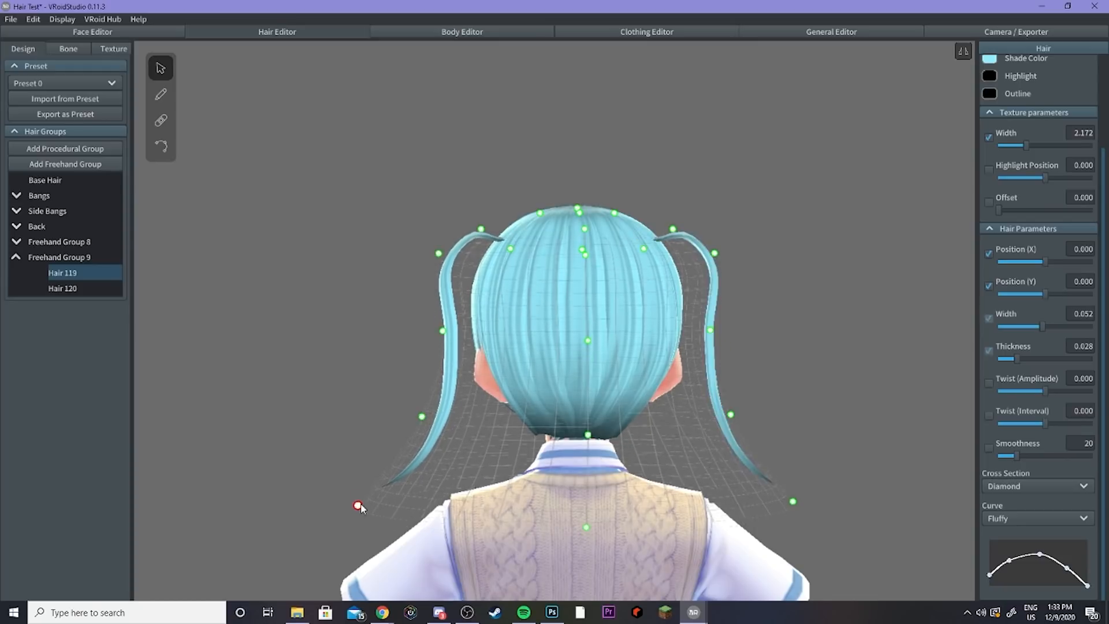
left_click_drag(410, 414, 406, 410)
right_click_drag(407, 411, 517, 420)
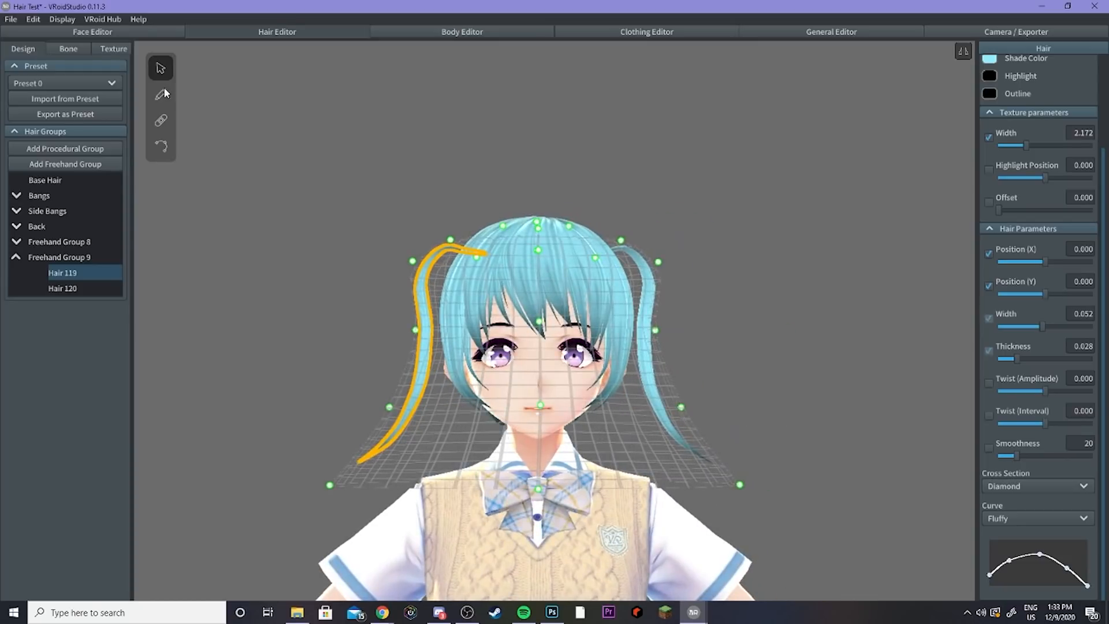
right_click_drag(362, 198, 399, 223)
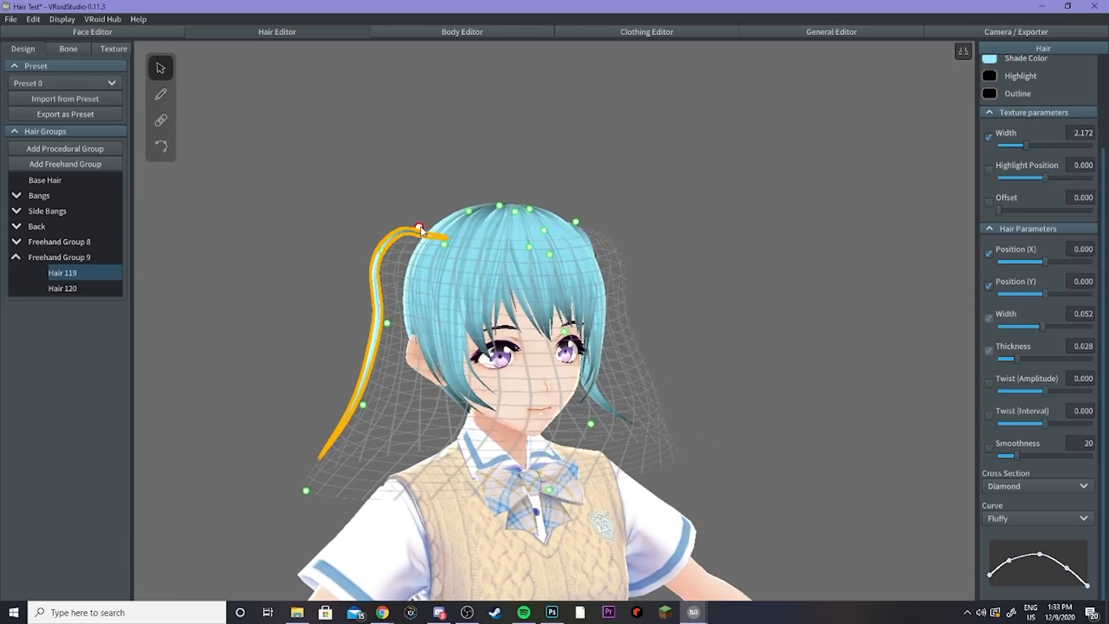
Step: Try drawing thinner strands at the back of the head and undo them
key("b")
mouse_move(474, 315)
right_mouse_down()
mouse_move(605, 317)
mouse_move(501, 313)
mouse_move(542, 335)
right_mouse_up()
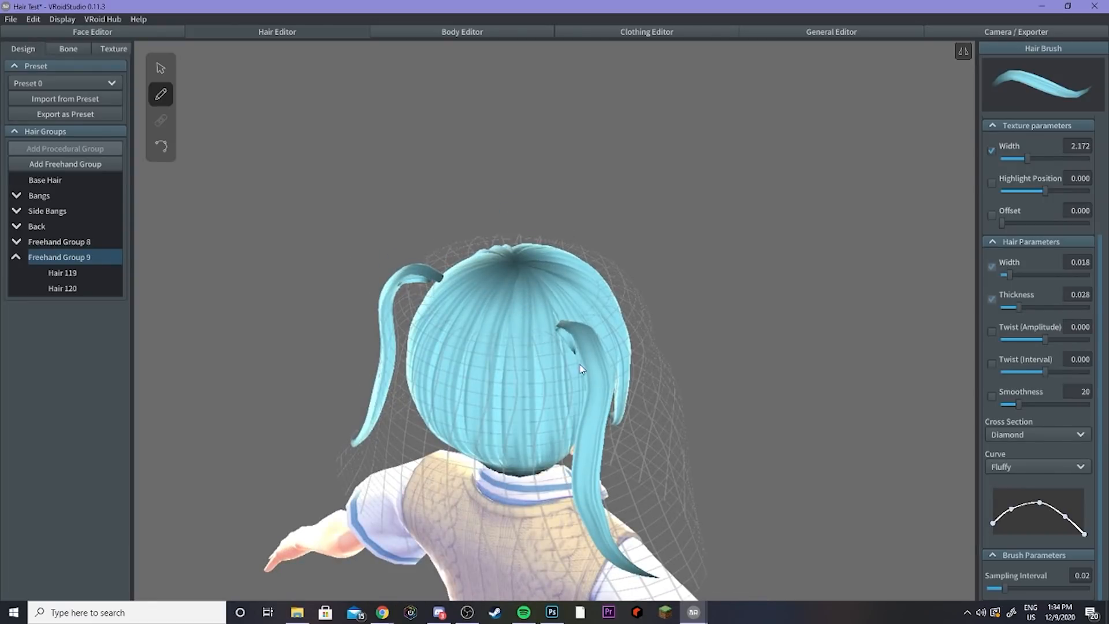
mouse_move(577, 457)
left_mouse_down()
mouse_move(568, 508)
mouse_move(584, 542)
mouse_move(616, 566)
left_mouse_up()
mouse_move(619, 565)
right_mouse_down()
mouse_move(600, 535)
mouse_move(557, 515)
right_mouse_up()
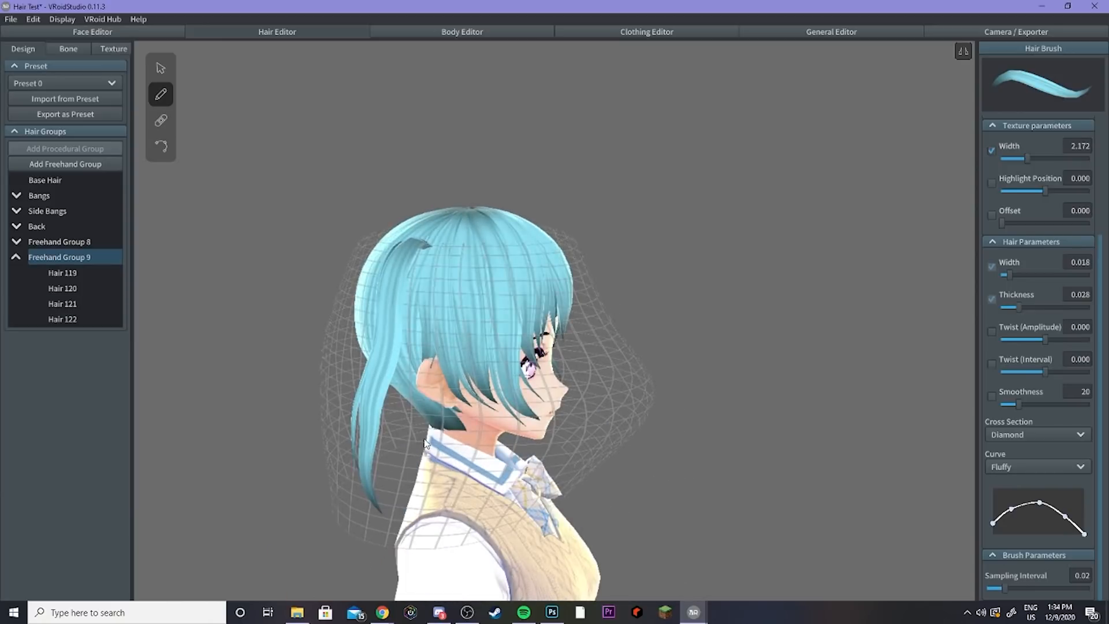
key("ctrl+z")
right_click_drag(441, 431, 539, 293)
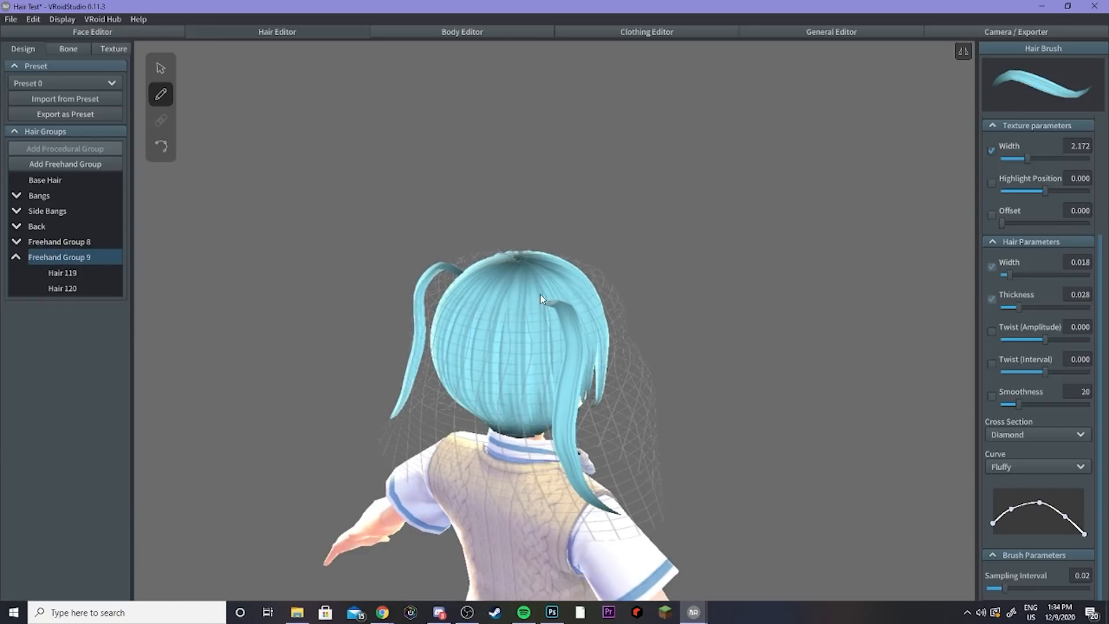
left_click_drag(544, 306, 572, 496)
key("ctrl+z")
key("ctrl+z")
right_click_drag(711, 363, 462, 491)
key("ctrl+y")
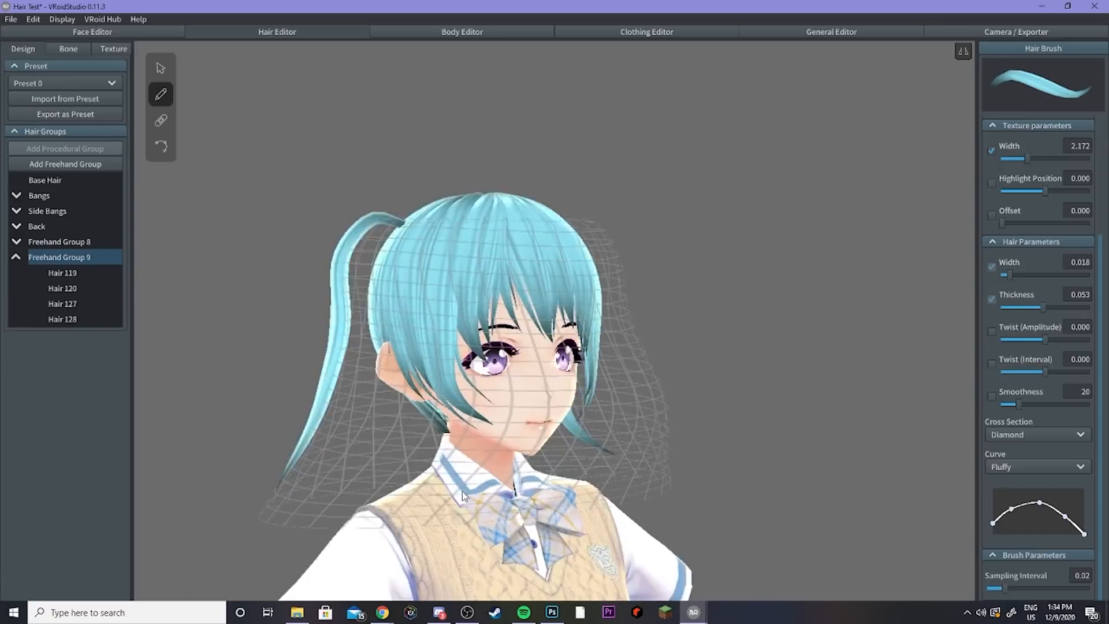
key("ctrl+z")
left_click(160, 69)
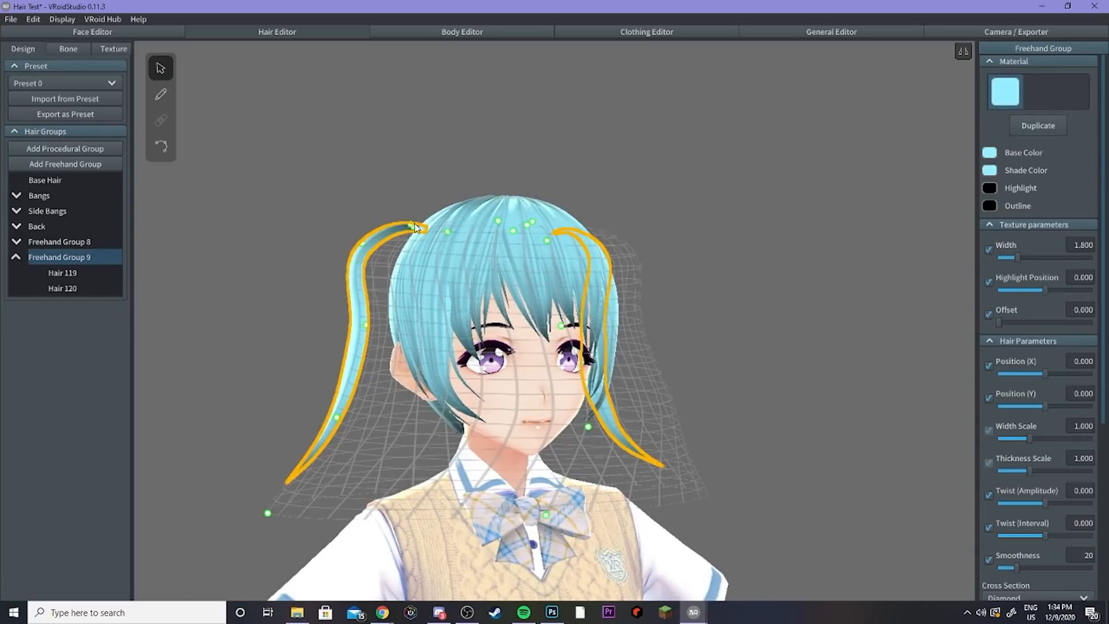
Step: Delete both twin-tail strands from Freehand Group 9
left_click(57, 275)
right_click(57, 275)
left_click(76, 343)
right_click(66, 274)
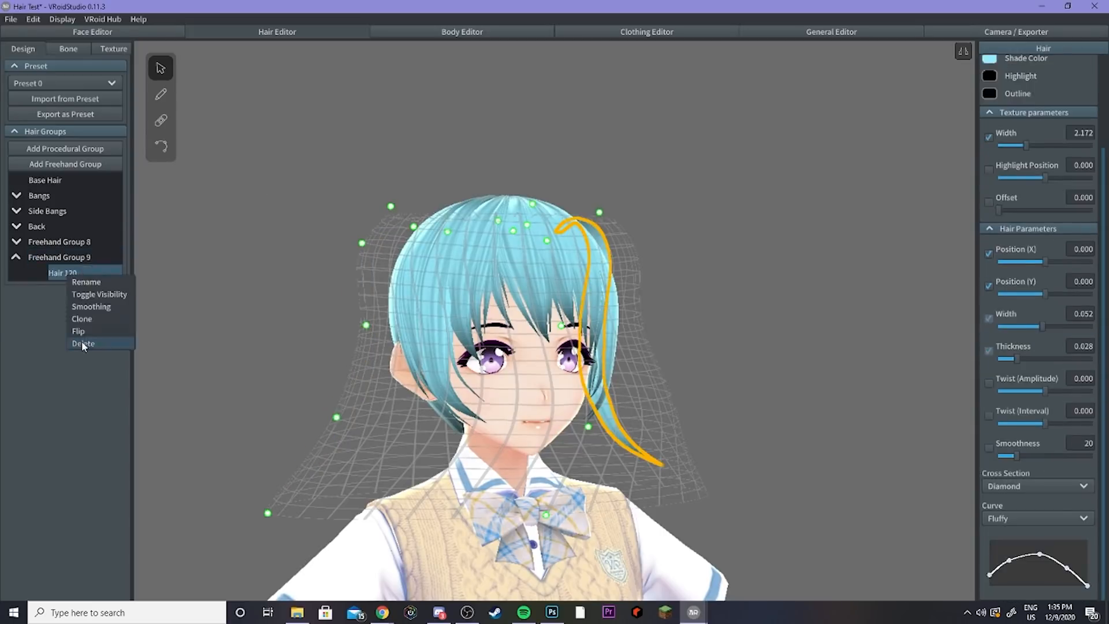
left_click(83, 343)
Step: Draw the first twin-tail strands from the top of the head down the sides
left_click(161, 94)
mouse_move(289, 173)
right_mouse_down()
mouse_move(469, 252)
mouse_move(648, 394)
right_mouse_up()
left_click_drag(648, 394, 701, 464)
right_click_drag(702, 464, 696, 369)
key("ctrl+z")
mouse_move(662, 316)
left_mouse_down()
mouse_move(718, 441)
mouse_move(739, 460)
left_mouse_up()
mouse_move(739, 460)
right_mouse_down()
mouse_move(805, 381)
mouse_move(948, 352)
right_mouse_up()
Step: Widen the brush and draw thicker twin-tail strands hanging from the head
left_click_drag(1010, 275, 1037, 274)
right_click_drag(821, 288, 751, 358)
mouse_move(658, 309)
left_mouse_down()
mouse_move(665, 301)
mouse_move(634, 529)
left_mouse_up()
mouse_move(624, 508)
right_mouse_down()
mouse_move(503, 421)
mouse_move(358, 451)
right_mouse_up()
Step: Set the brush width to 0.012 and draw thinner strands to complete the twin tails
left_click_drag(1025, 273, 1001, 275)
right_click_drag(682, 324, 676, 375)
left_click_drag(511, 308, 542, 461)
mouse_move(716, 427)
right_mouse_down()
mouse_move(641, 405)
mouse_move(472, 396)
mouse_move(428, 227)
mouse_move(513, 228)
right_mouse_up()
right_click_drag(509, 297, 704, 306)
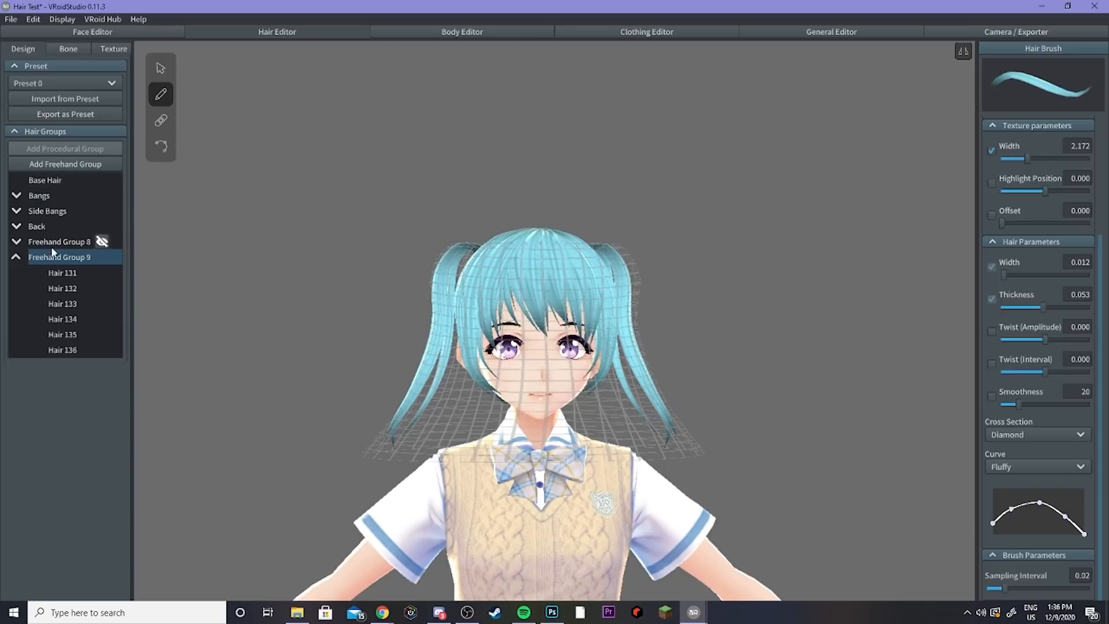
Step: Add another freehand hair group
left_click(62, 165)
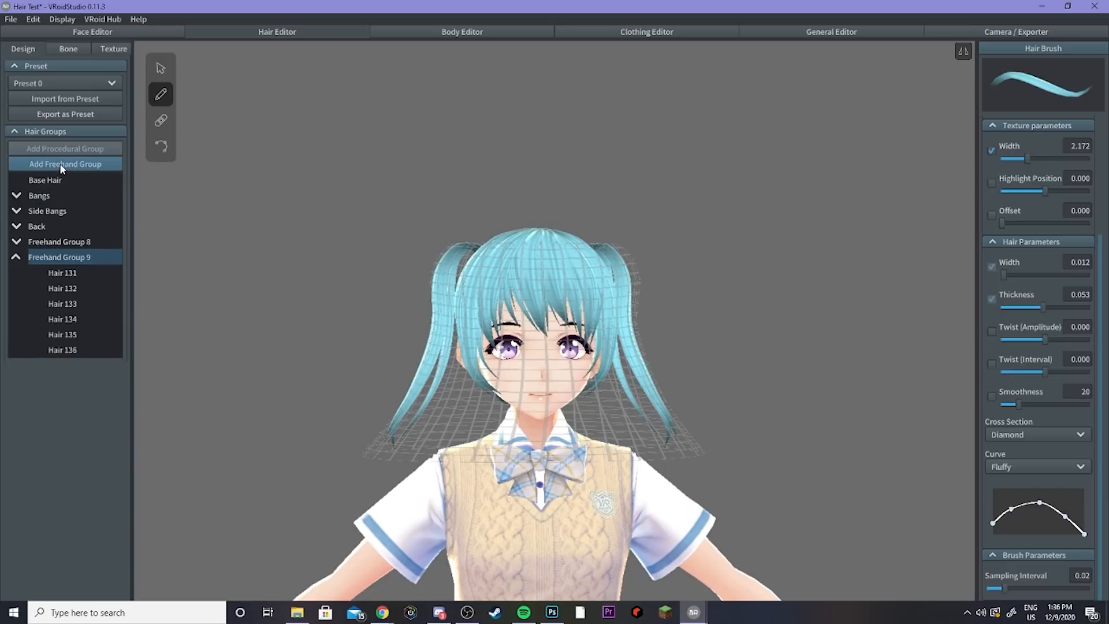
left_click(164, 70)
scroll(364, 244, "up", 4)
mouse_move(364, 244)
right_mouse_down()
mouse_move(387, 254)
mouse_move(343, 197)
right_mouse_up()
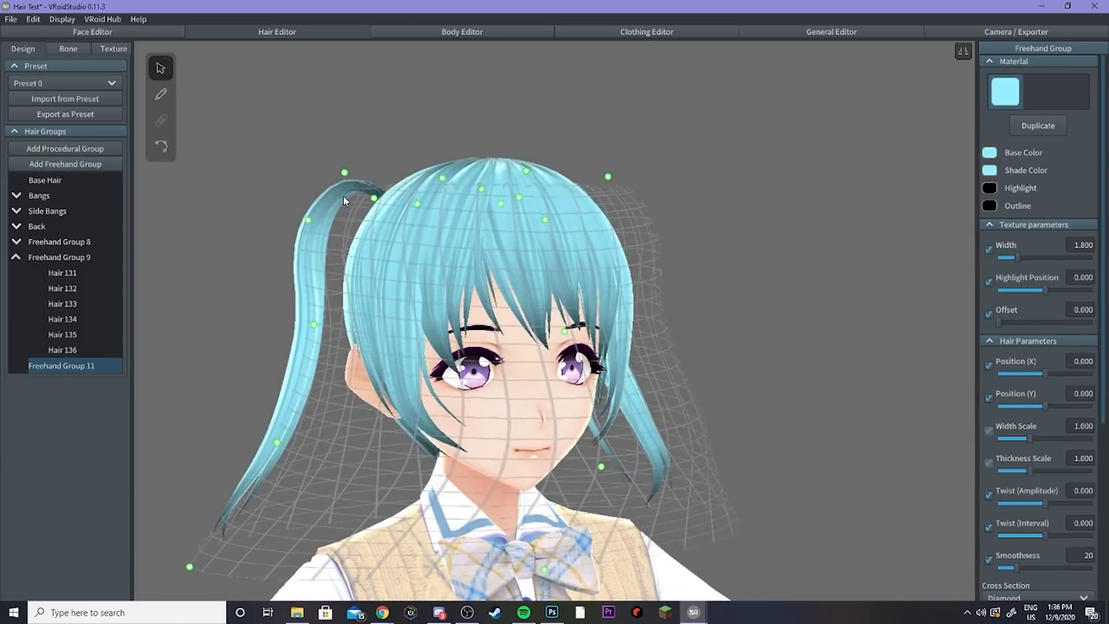
Step: Move the new group's guide control points to follow the left twin tail
left_click_drag(344, 173, 329, 227)
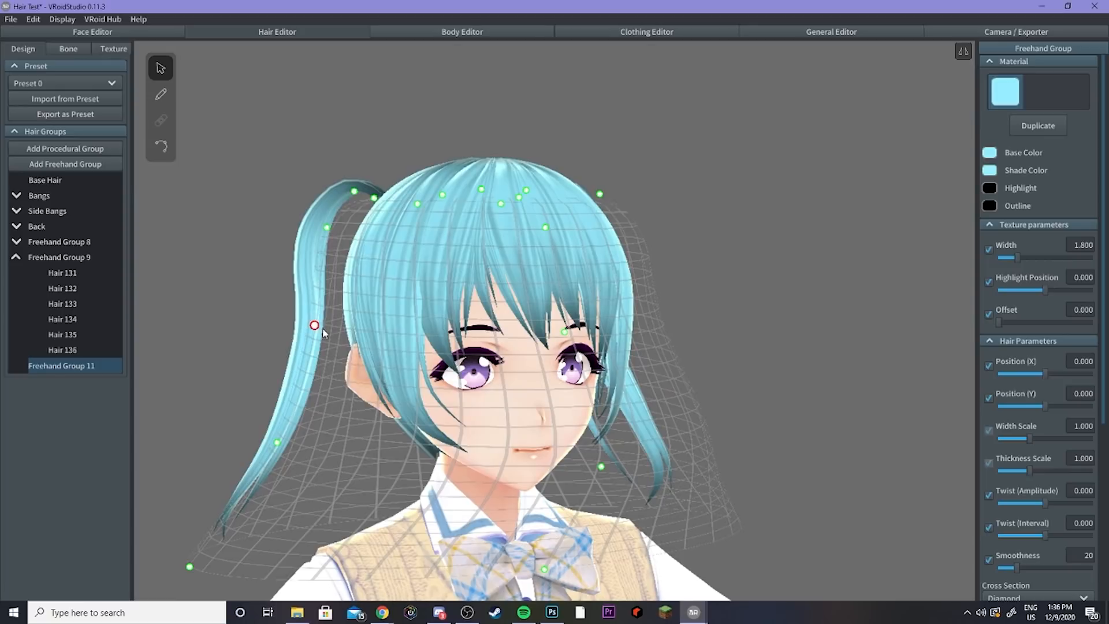
left_click_drag(323, 333, 331, 328)
left_click_drag(281, 446, 300, 448)
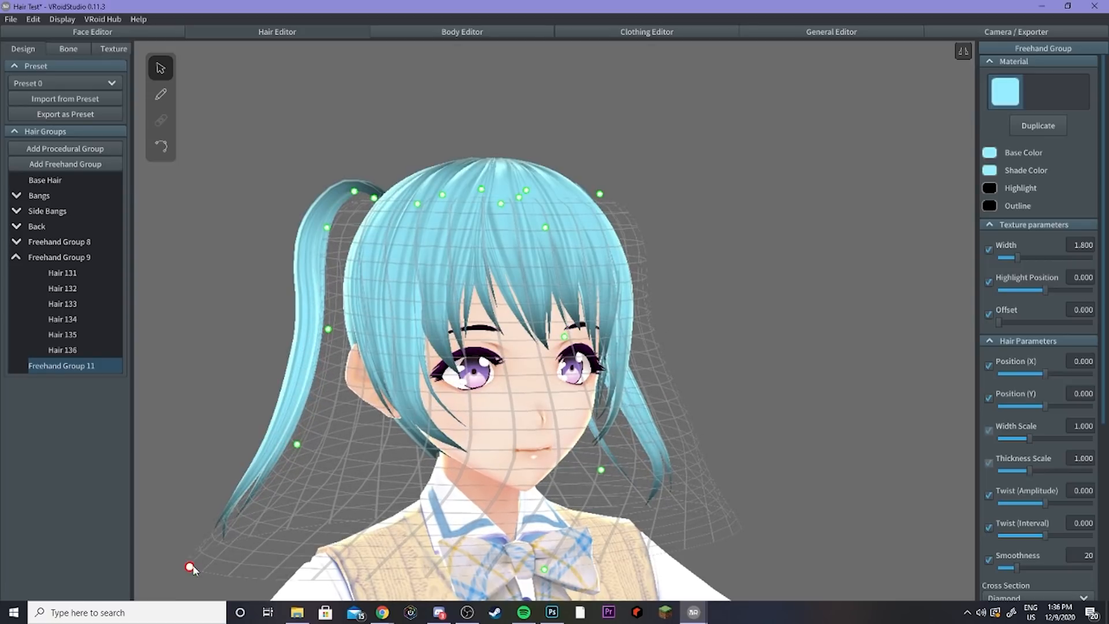
left_click_drag(190, 569, 229, 547)
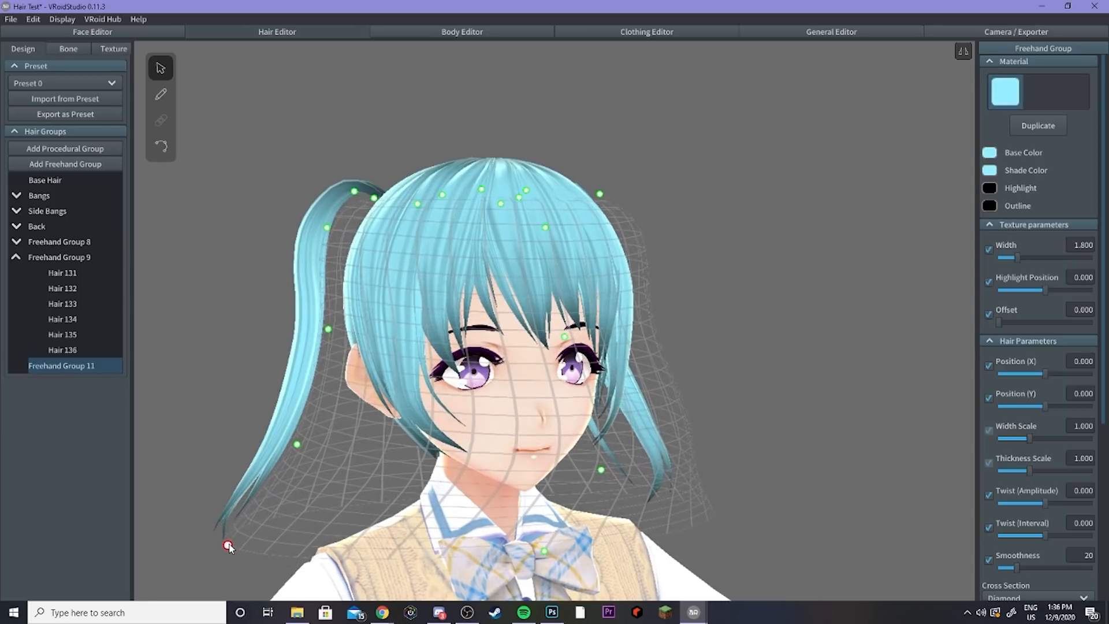
Step: Set the brush width to about 0.045 and draw strands down the twin tail in the new group
left_click(163, 95)
right_click_drag(239, 167, 308, 222)
left_click_drag(1004, 275, 1032, 275)
left_click_drag(370, 219, 312, 554)
mouse_move(480, 503)
right_mouse_down()
mouse_move(396, 508)
mouse_move(635, 473)
right_mouse_up()
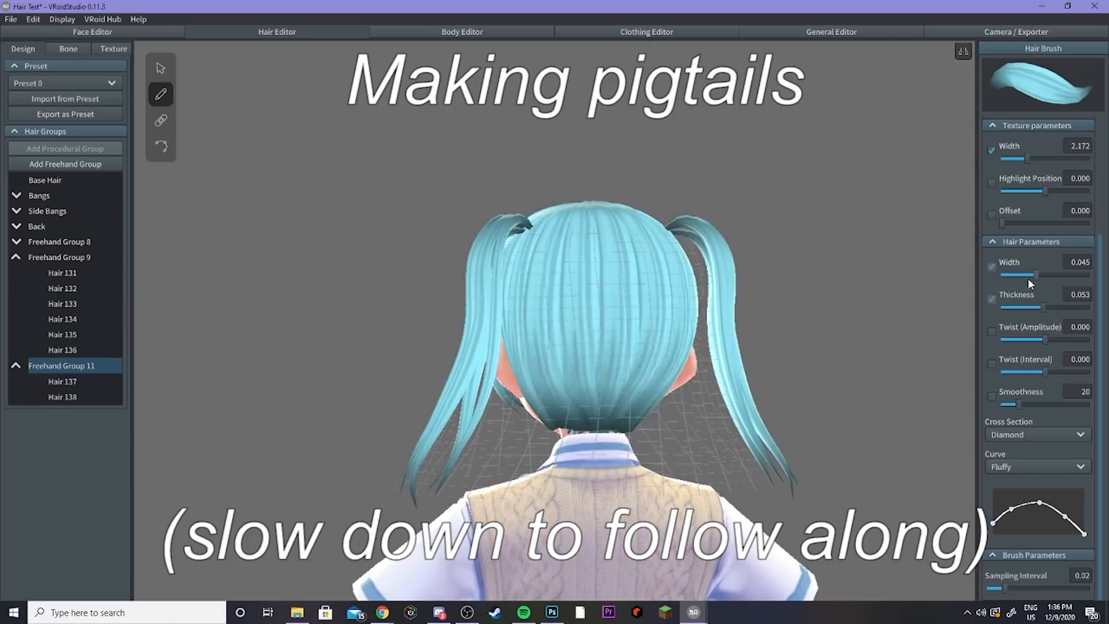
Step: Narrow the brush, set thickness to 0.063, and draw more strands down the twin tail
left_click_drag(1032, 275, 1023, 275)
left_click_drag(1043, 307, 1053, 308)
left_click_drag(680, 346, 717, 508)
key("ctrl+z")
key("ctrl+z")
right_click_drag(700, 471, 578, 474)
left_click_drag(532, 312, 537, 520)
mouse_move(682, 468)
right_mouse_down()
mouse_move(480, 463)
mouse_move(532, 466)
right_mouse_up()
Step: Add another freehand group for the other twin tail
left_click(160, 68)
left_click(260, 262)
right_click_drag(260, 263, 295, 266)
left_click(65, 164)
left_click(161, 94)
right_click_drag(260, 404, 366, 416)
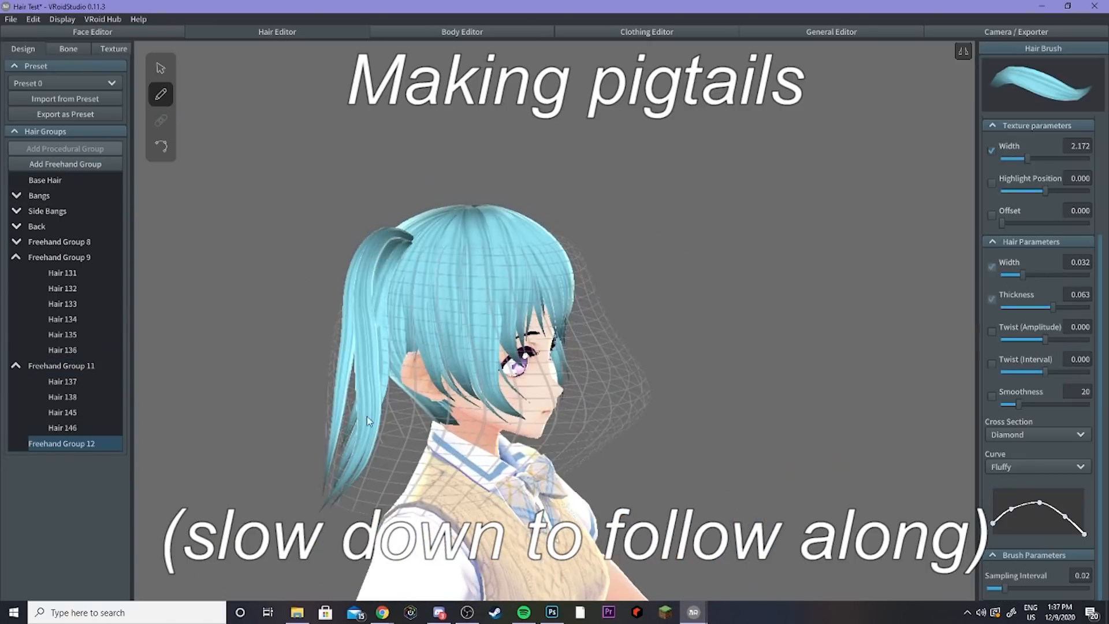
Step: Reposition a guide control point and draw strands down the other twin tail in the new group
left_click(161, 68)
right_click_drag(439, 445, 372, 453)
left_click(161, 94)
left_click_drag(427, 248, 370, 462)
mouse_move(427, 462)
right_mouse_down()
mouse_move(373, 466)
mouse_move(601, 497)
right_mouse_up()
left_click_drag(624, 248, 671, 455)
key("ctrl+z")
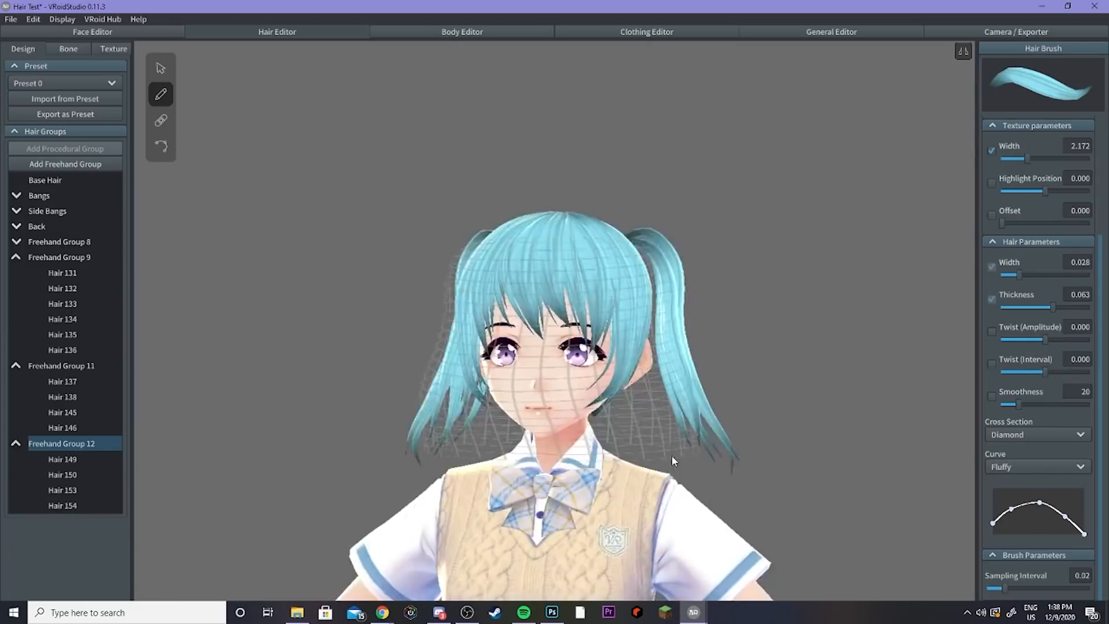
Step: Select individual strands in the twin-tail groups and adjust their placement
left_click(160, 68)
left_click(62, 475)
left_click(62, 459)
right_click_drag(451, 450, 324, 453)
left_click(62, 335)
left_click(357, 433)
right_click_drag(439, 431, 357, 432)
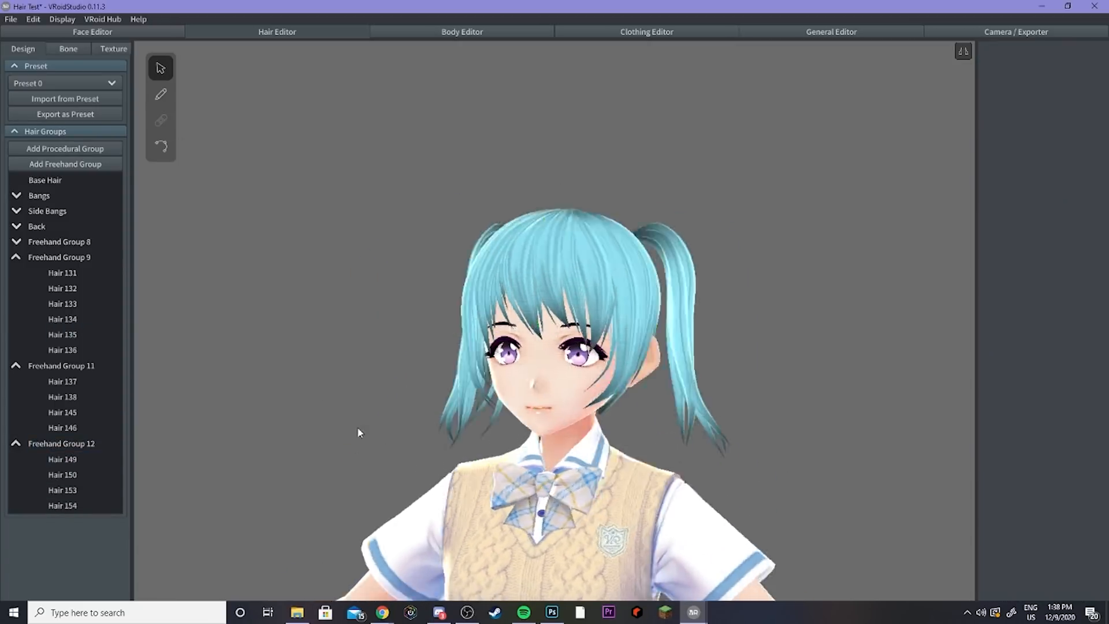
right_click_drag(682, 397, 718, 396)
left_click(62, 459)
Step: Edit the control points of strand Hair 132 in Freehand Group 9
left_click(160, 146)
right_click_drag(289, 283, 673, 332)
left_click(62, 289)
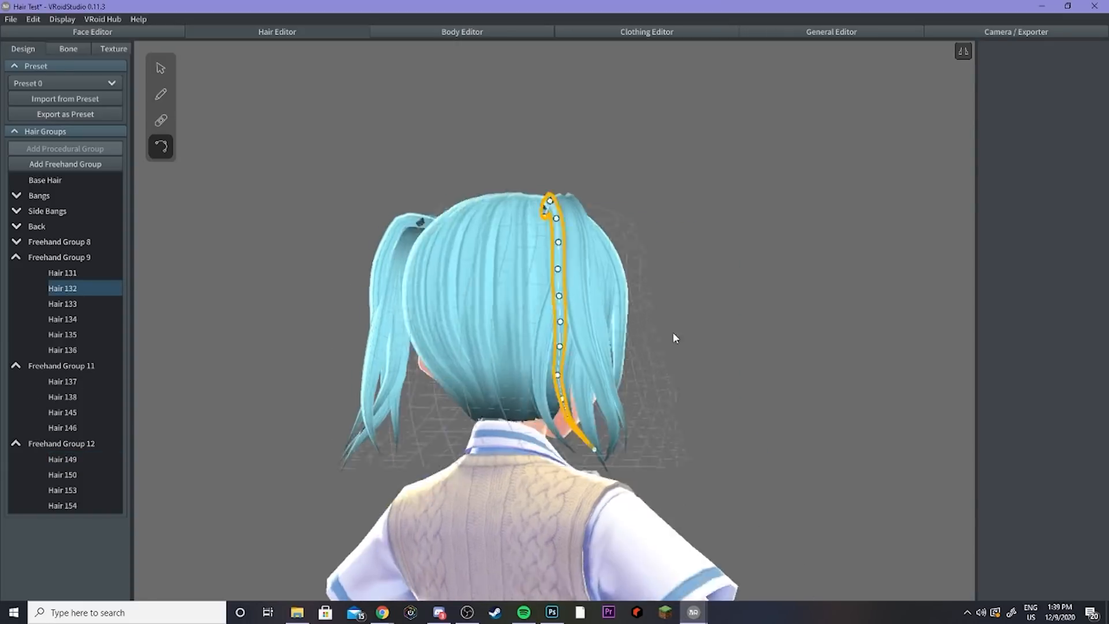
left_click(161, 68)
right_click_drag(578, 358, 639, 369)
left_click(639, 369)
left_click(751, 324)
right_click_drag(751, 324, 509, 301)
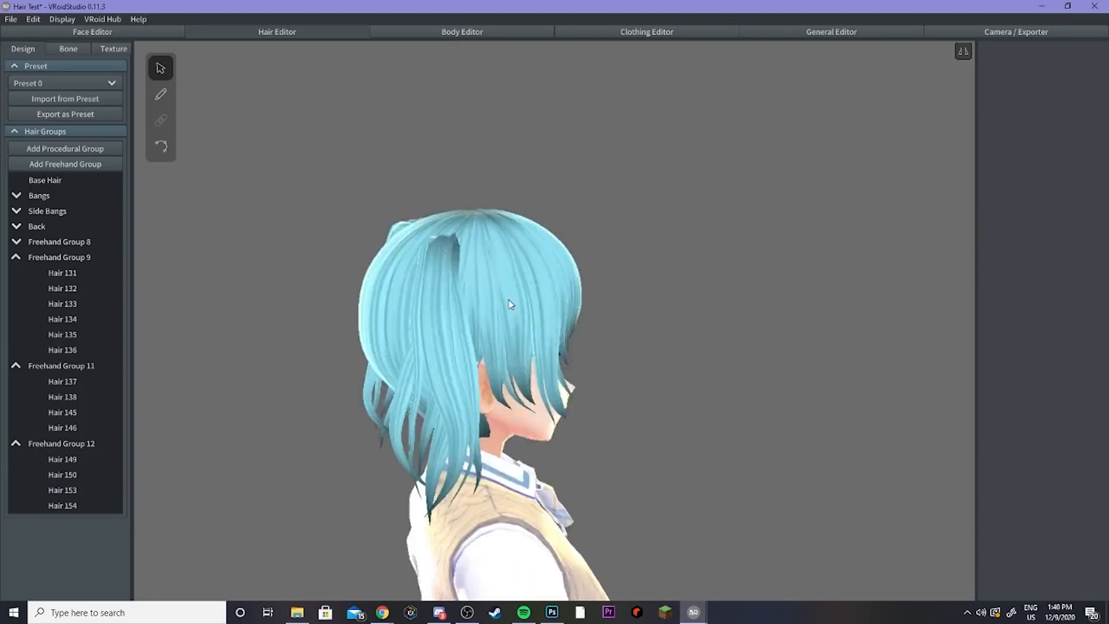
Step: Edit the control points of strand Hair 131 in Freehand Group 9
left_click(161, 146)
left_click(63, 273)
right_click_drag(347, 277, 564, 455)
left_click(445, 354)
left_click(442, 367)
Step: Collapse the hair group lists and add another freehand group
scroll(564, 454, "up", 4)
left_click(17, 227)
left_click(16, 257)
left_click(16, 273)
left_click(16, 288)
left_click(63, 164)
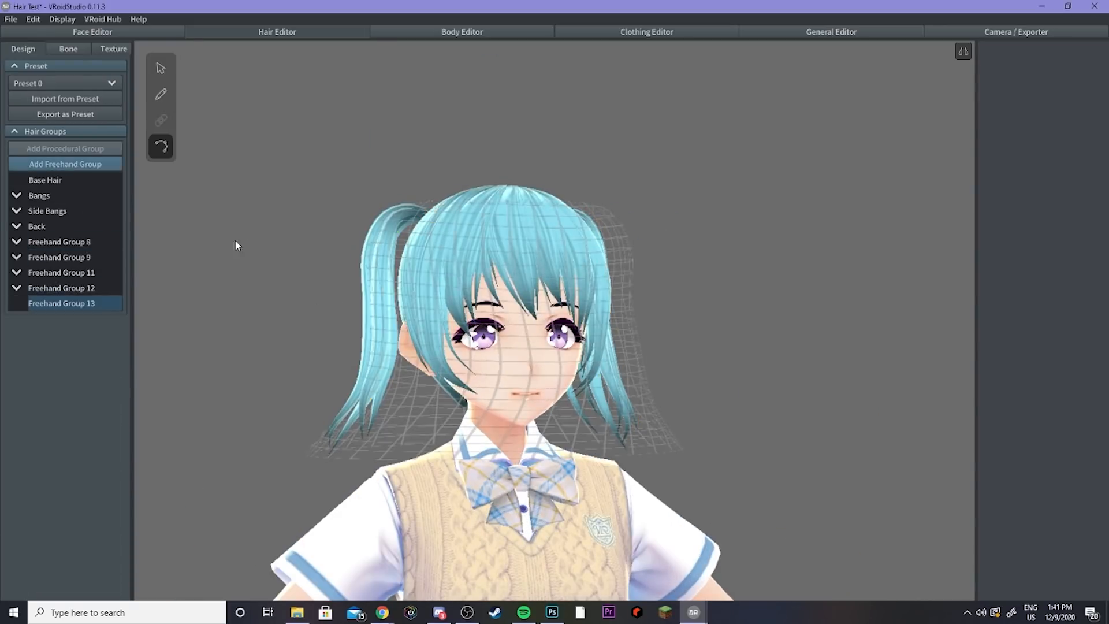
Step: Move the new group's guide control point outward beside the twin tail's root
left_click(160, 68)
right_click_drag(381, 534, 554, 508)
right_click_drag(388, 210, 324, 278)
left_click(160, 95)
right_click_drag(330, 337, 404, 260)
left_click(160, 68)
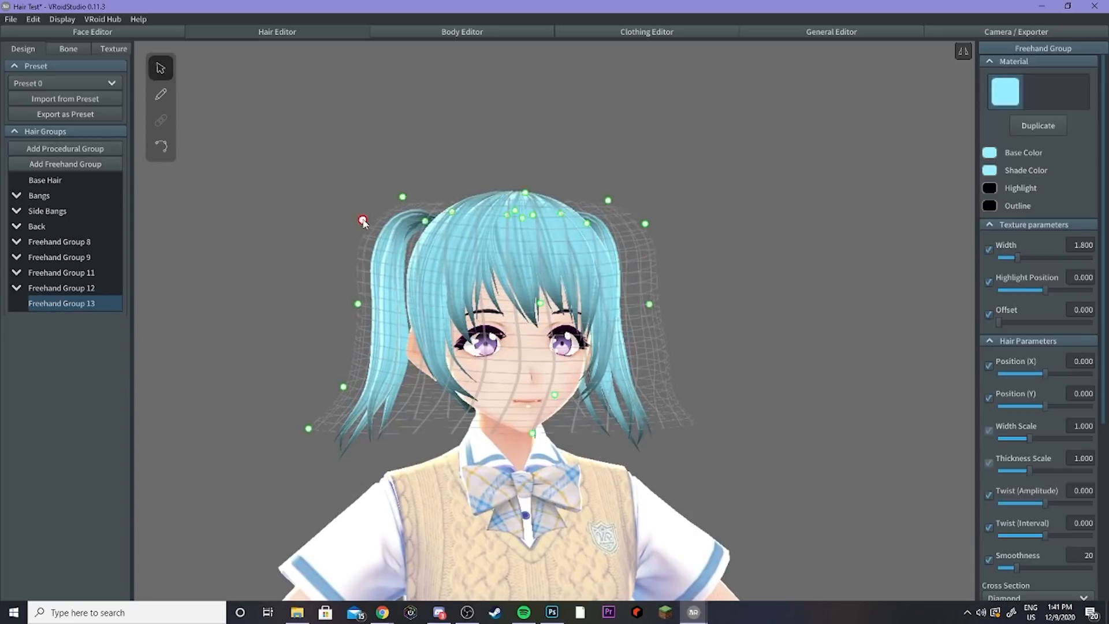
Step: Draw thick strands around the twin tail's root in the new group
left_click(160, 94)
right_click_drag(324, 260, 485, 324)
left_click_drag(452, 306, 439, 484)
key("ctrl+z")
right_click_drag(439, 487, 399, 508)
left_click_drag(509, 292, 511, 474)
right_click_drag(462, 497, 561, 503)
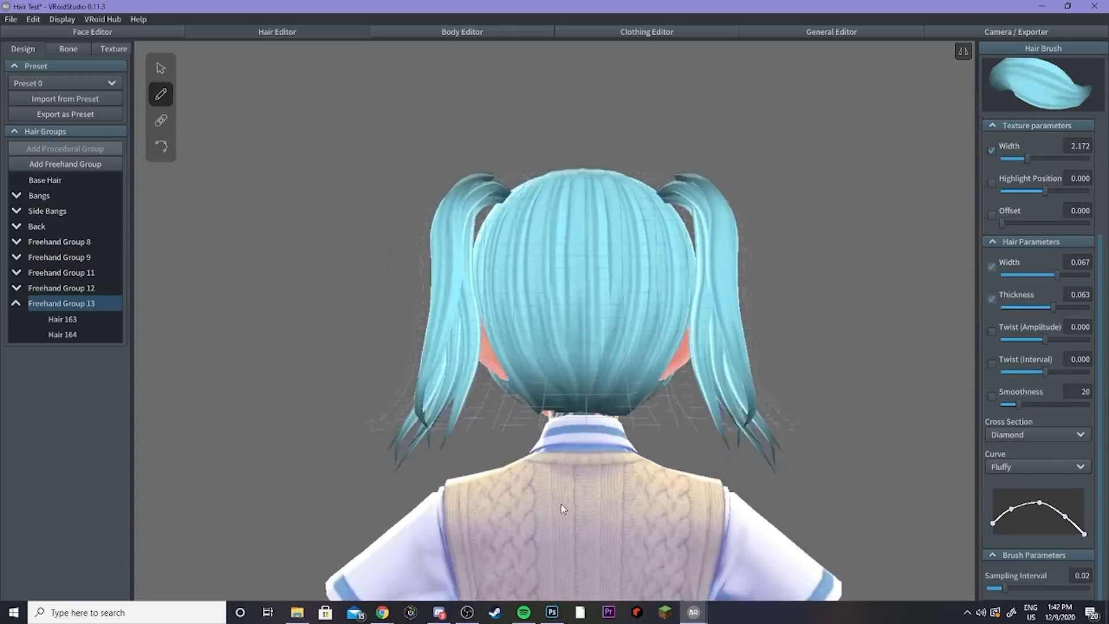
Step: Reduce the brush width to about 0.042 and redraw the root strands
key("ctrl+z")
left_click_drag(1058, 275, 1033, 275)
key("ctrl+z")
right_click_drag(693, 485, 408, 460)
key("ctrl+z")
left_click_drag(508, 280, 462, 474)
key("ctrl+z")
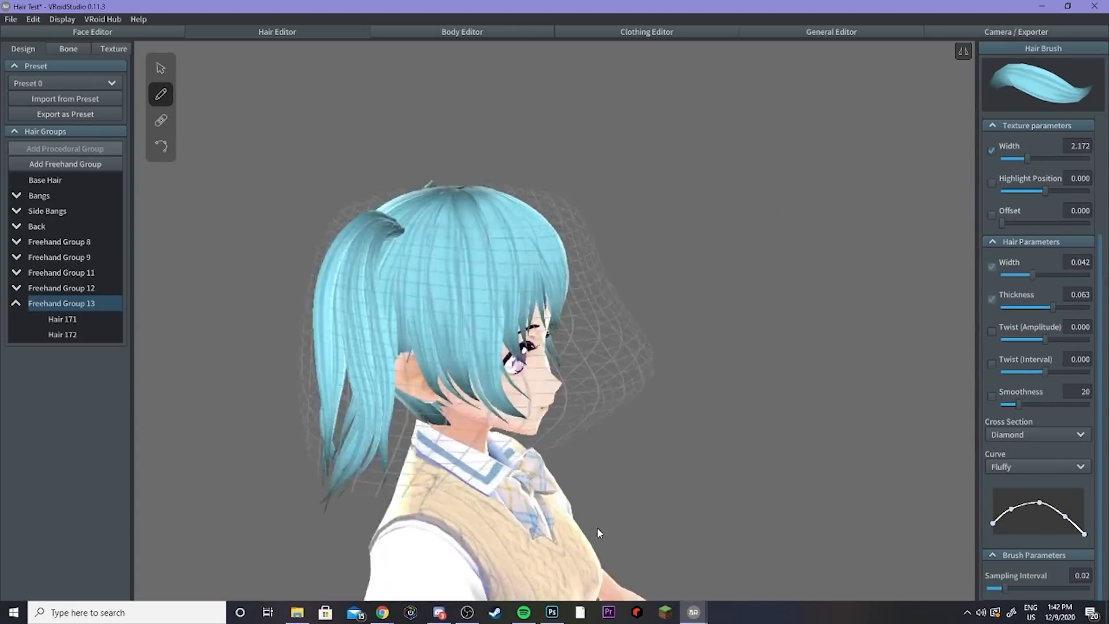
Step: Select Freehand Group 9, set the brush width to 0.017, and add thin strands to it
left_click(161, 69)
left_click(63, 319)
left_click(59, 257)
left_click(160, 94)
left_click_drag(1033, 275, 1008, 275)
left_click_drag(509, 281, 462, 474)
key("ctrl+z")
right_click_drag(462, 474, 578, 463)
right_click_drag(635, 439, 531, 408)
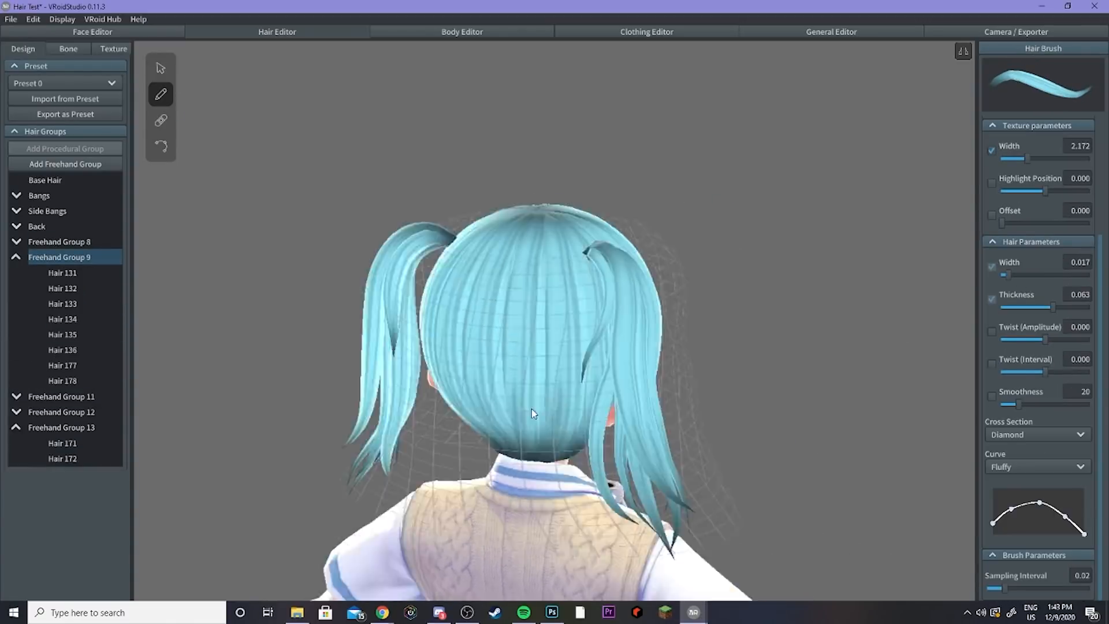
key("ctrl+z")
Step: Collapse the hair group lists and review the twin tails from the front
left_click(161, 68)
right_click_drag(279, 210, 324, 210)
left_click(721, 346)
left_click(358, 174)
right_click_drag(358, 173, 762, 167)
left_click(17, 458)
left_click(16, 382)
left_click(16, 257)
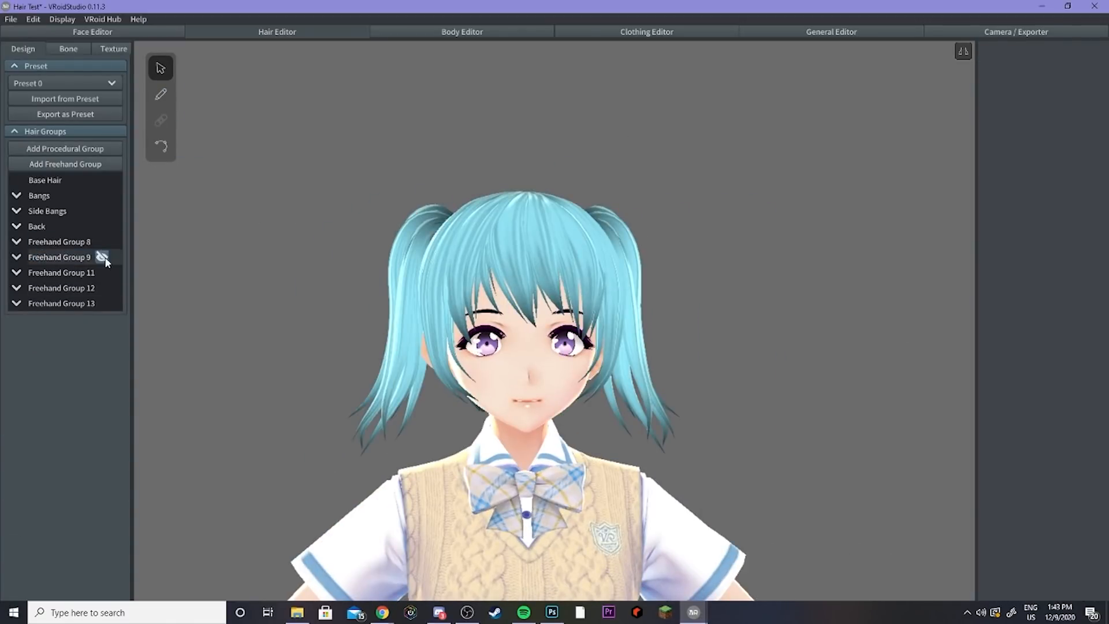
mouse_move(365, 265)
right_mouse_down()
mouse_move(386, 260)
mouse_move(393, 278)
mouse_move(370, 252)
right_mouse_up()
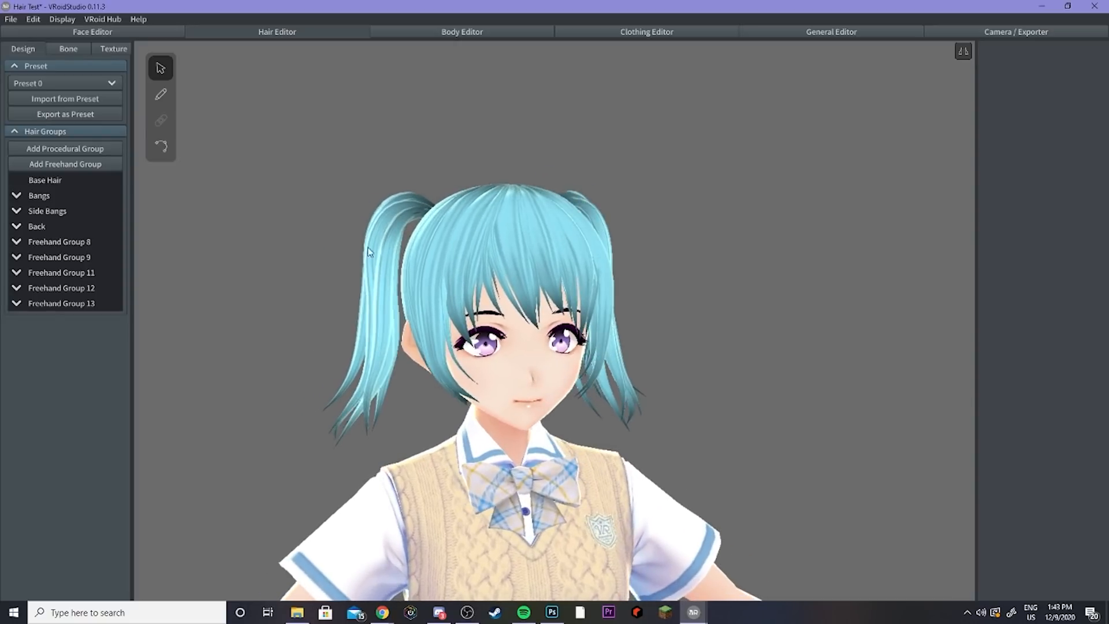
Step: Open the bone settings and create a bone group from the selected twin-tail strands
left_click(75, 51)
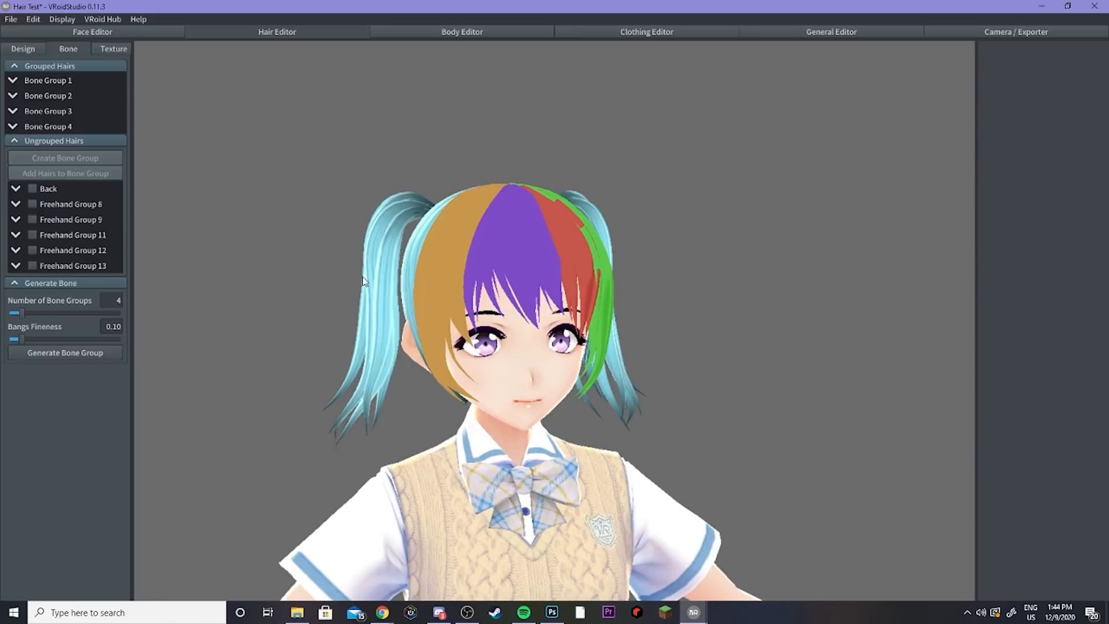
mouse_move(363, 281)
right_mouse_down()
mouse_move(386, 279)
mouse_move(369, 280)
right_mouse_up()
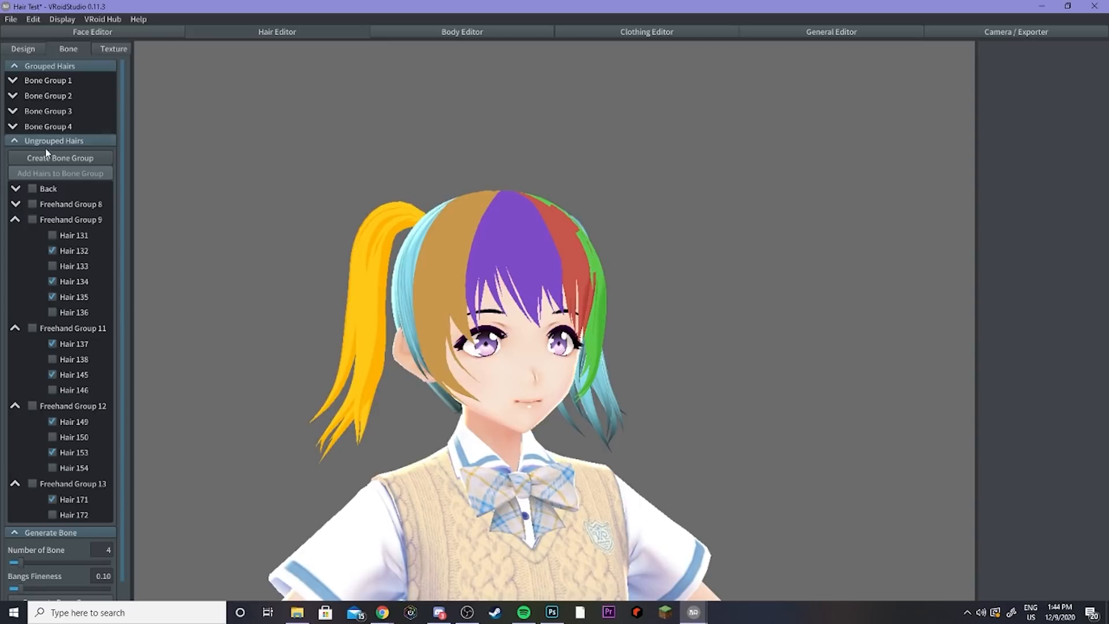
left_click(48, 157)
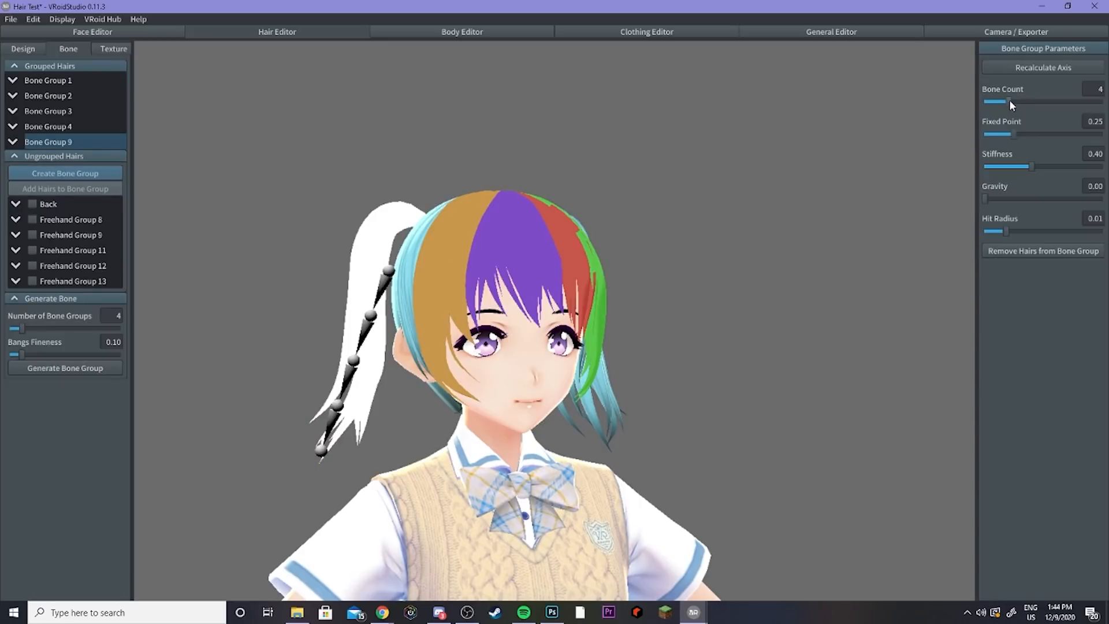
Step: Set the bone group's bone count to 3, fixed point to 0.01 and stiffness to 0.67
left_click_drag(1008, 101, 1001, 101)
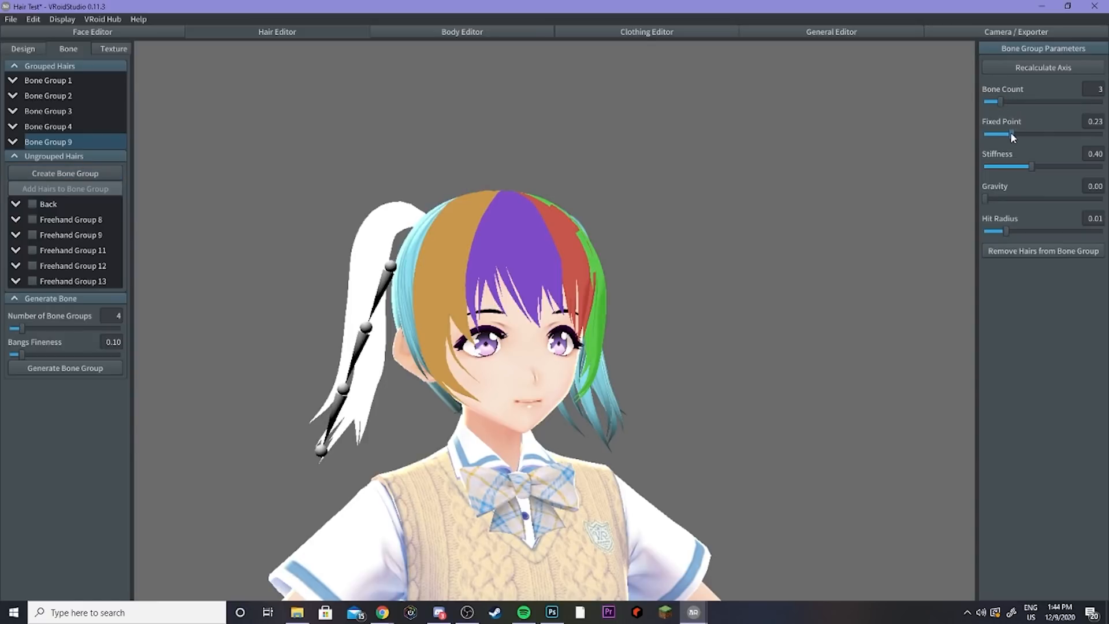
left_click_drag(1012, 134, 985, 134)
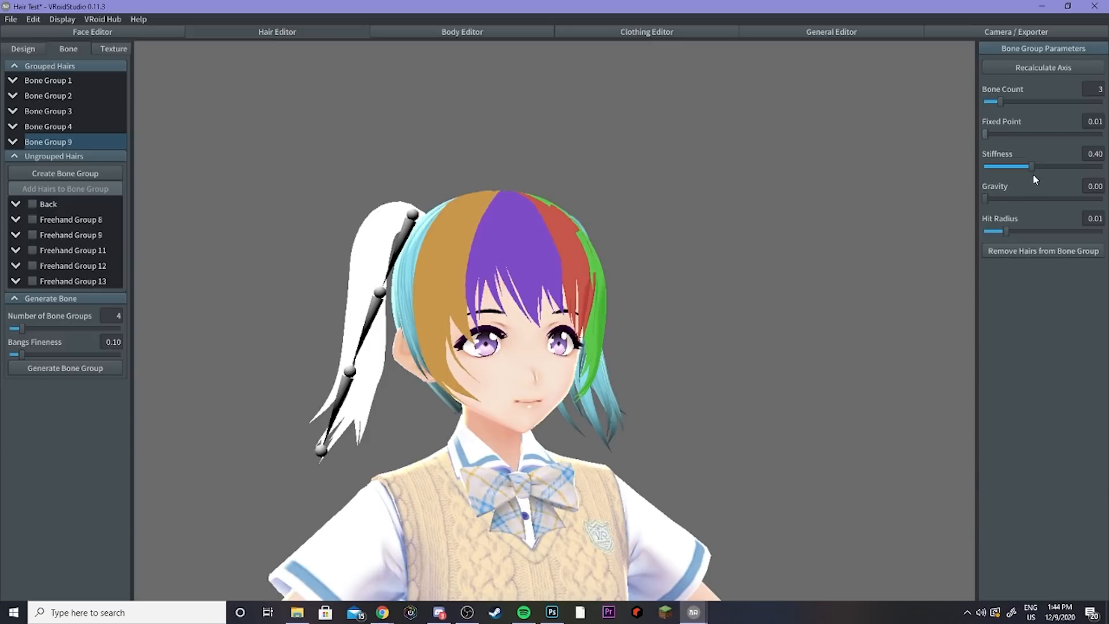
left_click_drag(1038, 167, 1045, 169)
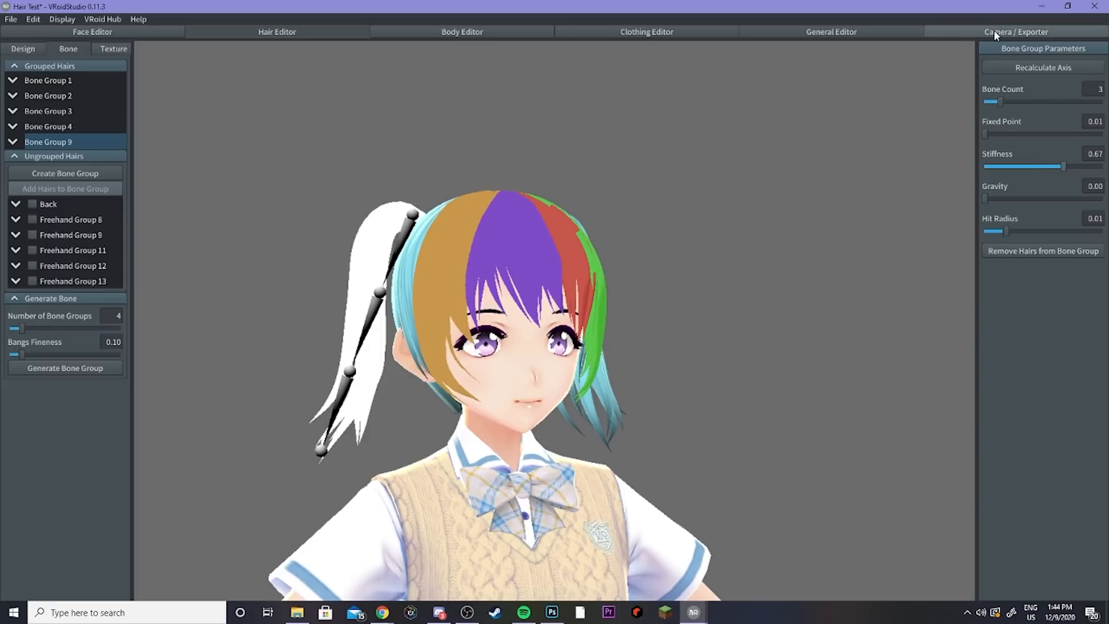
Step: Create a bone group for the other twin tail's strands
right_click_drag(550, 135, 551, 157)
right_click_drag(624, 192, 266, 144)
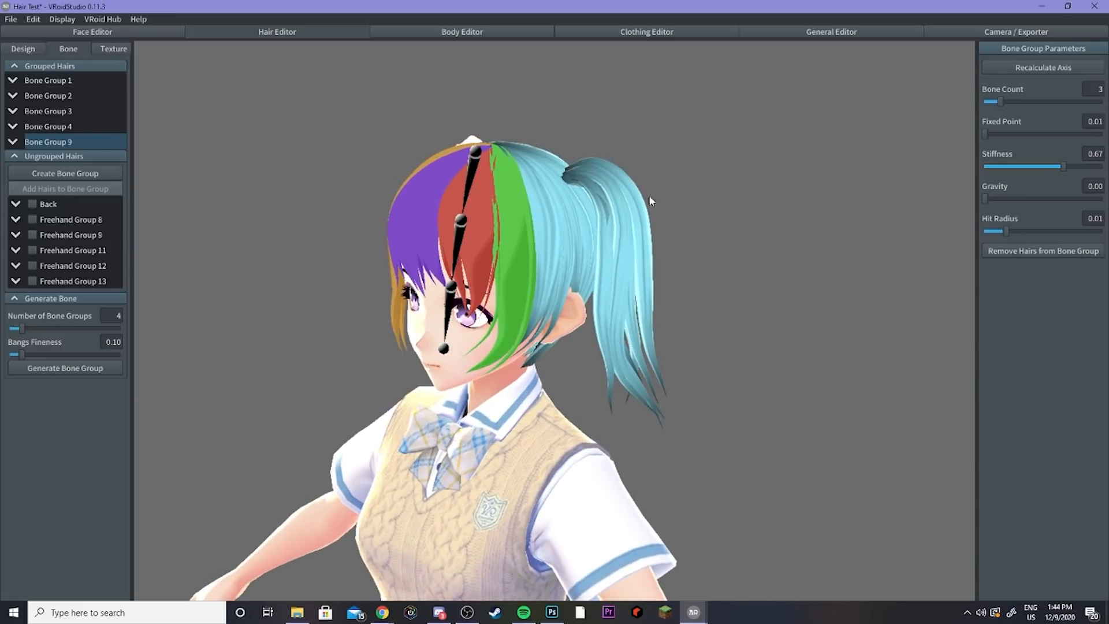
left_click(627, 204)
mouse_move(626, 204)
right_mouse_down()
mouse_move(615, 259)
mouse_move(435, 252)
mouse_move(475, 331)
right_mouse_up()
left_click(65, 174)
Step: Adjust the new bone group's bone count, fixed point and stiffness to match the first twin tail
left_click_drag(1005, 103, 1000, 104)
left_click_drag(1009, 134, 984, 135)
left_click_drag(1036, 168, 1059, 168)
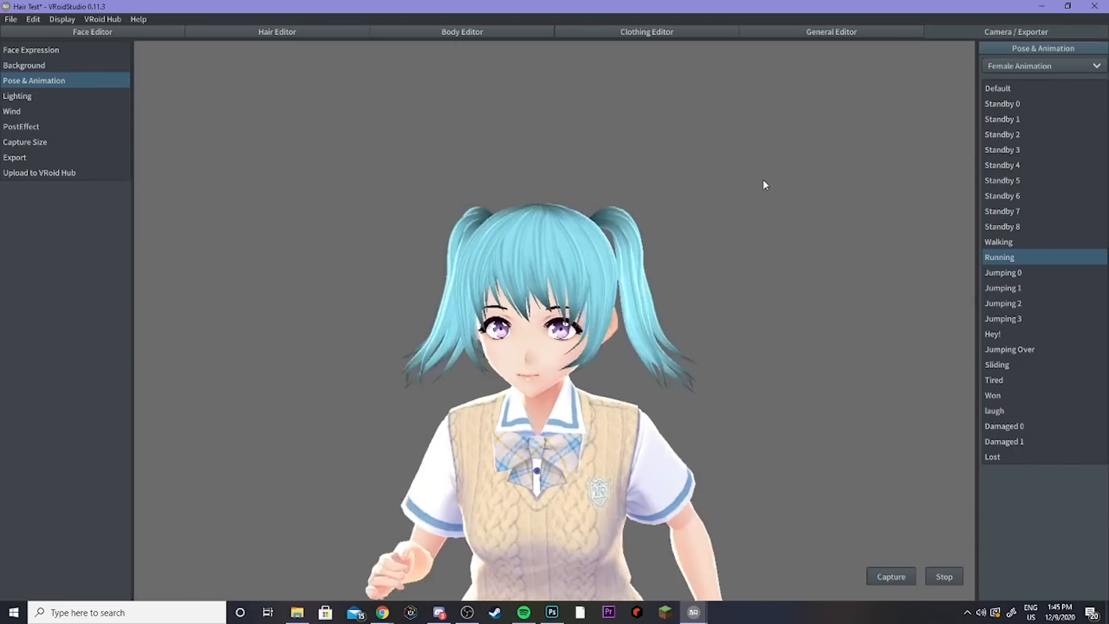
Step: Preview the twin-tail movement with the Running and Walking animations
mouse_move(698, 192)
right_mouse_down()
mouse_move(728, 205)
mouse_move(696, 206)
right_mouse_up()
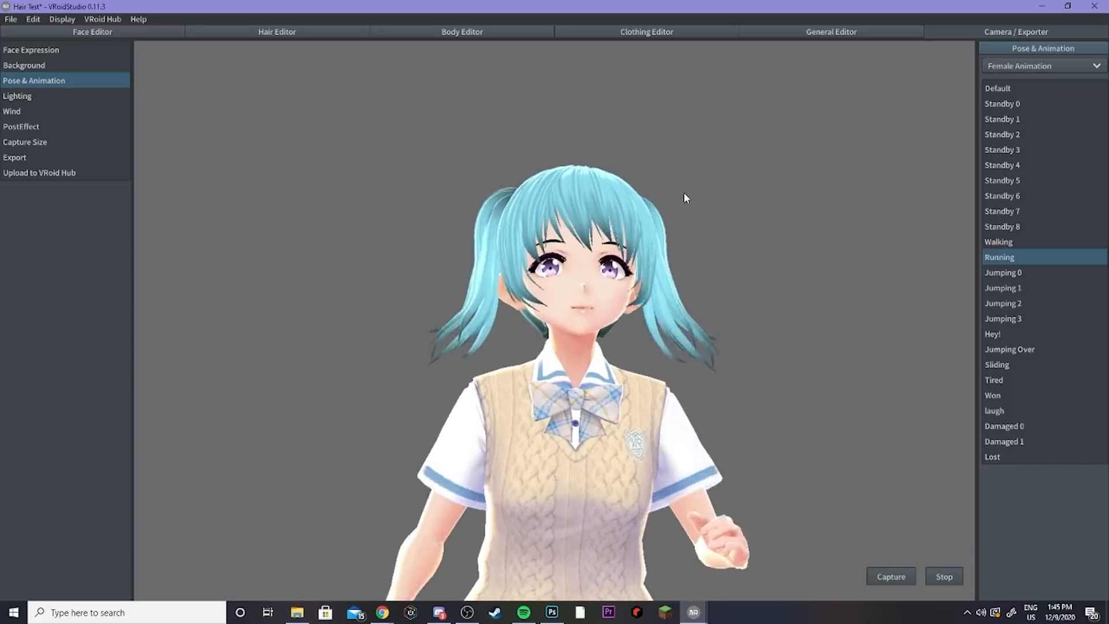
left_click(1006, 241)
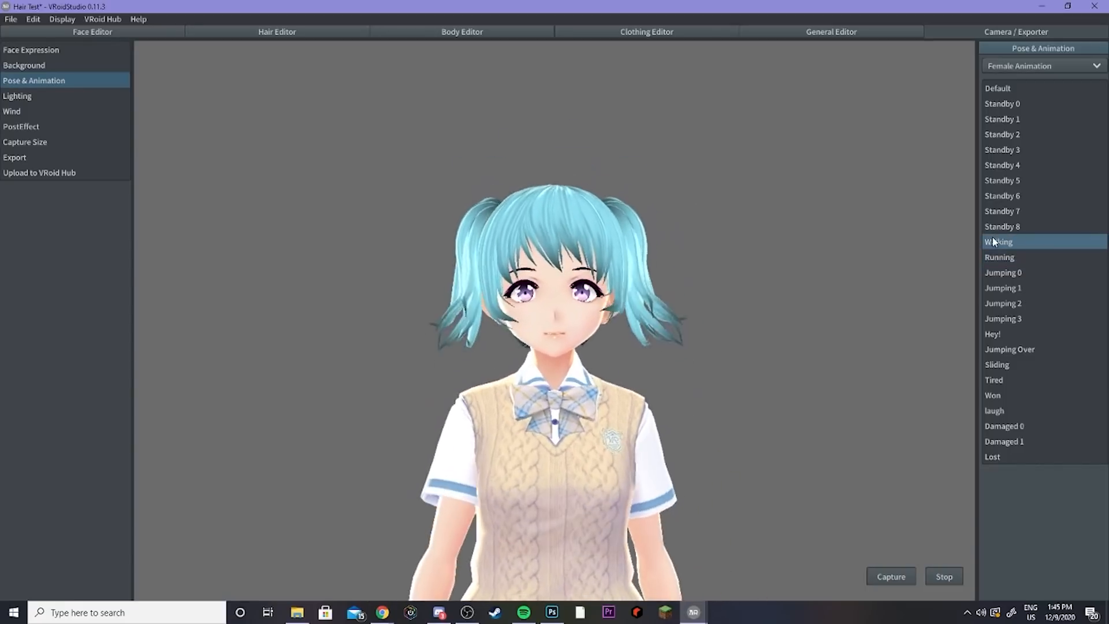
mouse_move(673, 230)
right_mouse_down()
mouse_move(695, 229)
mouse_move(673, 228)
right_mouse_up()
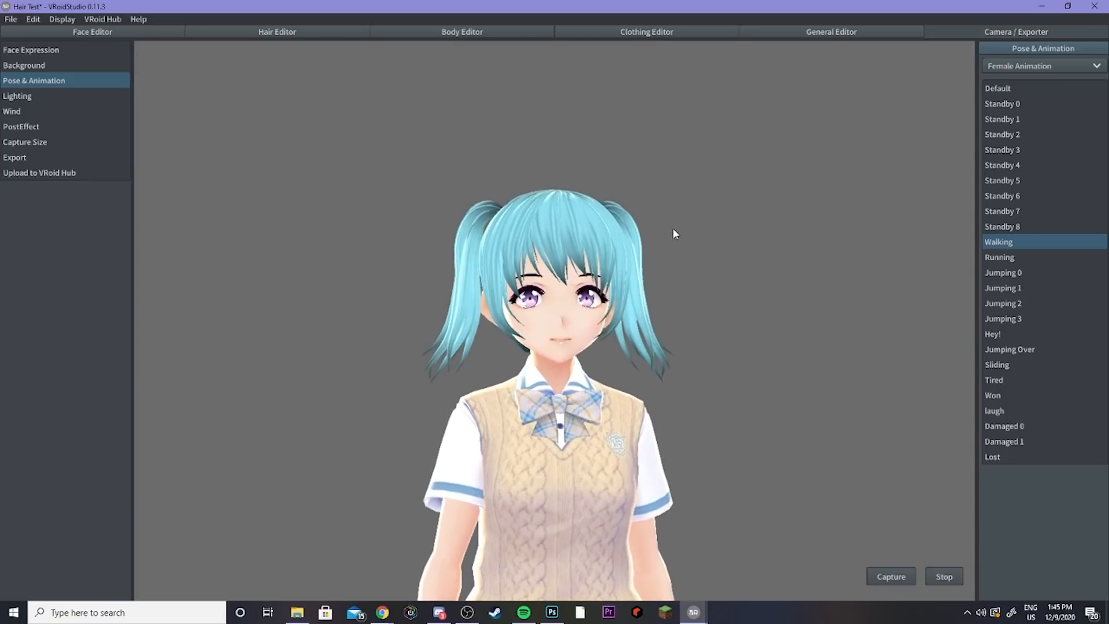
Step: Return to the hair editor and open the hair texture editor
left_click(345, 31)
right_click_drag(768, 289, 675, 286)
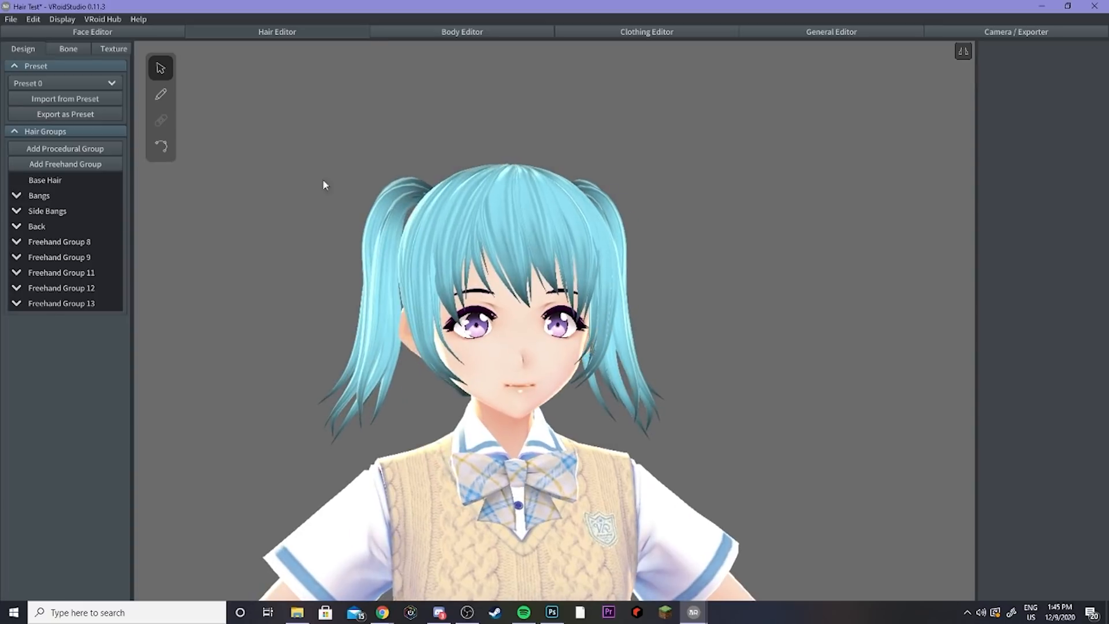
left_click(101, 49)
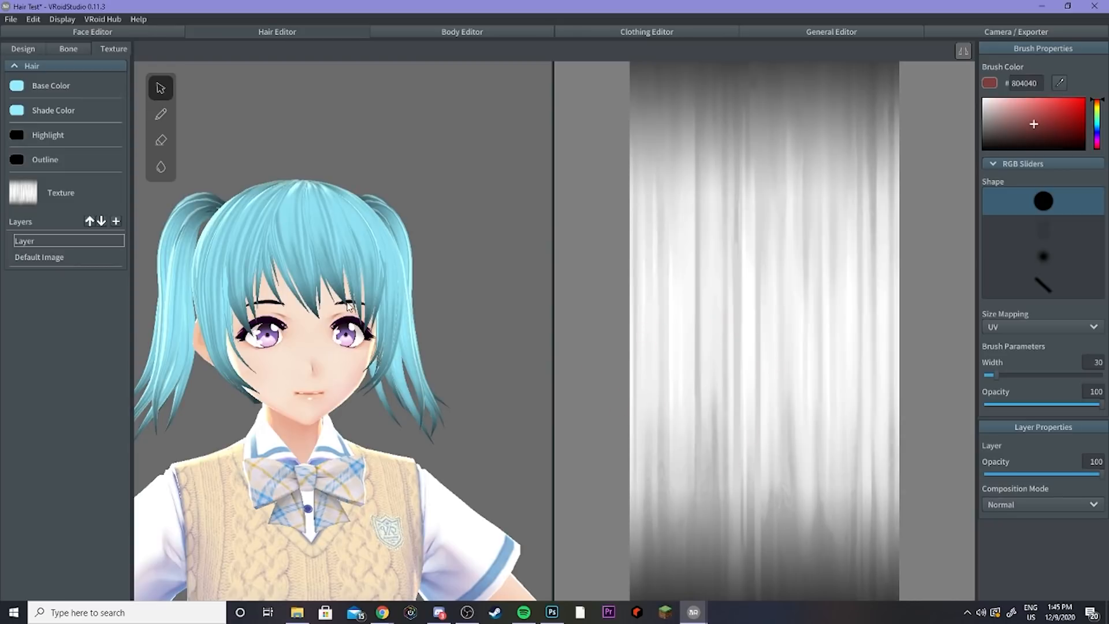
right_click_drag(348, 302, 379, 319)
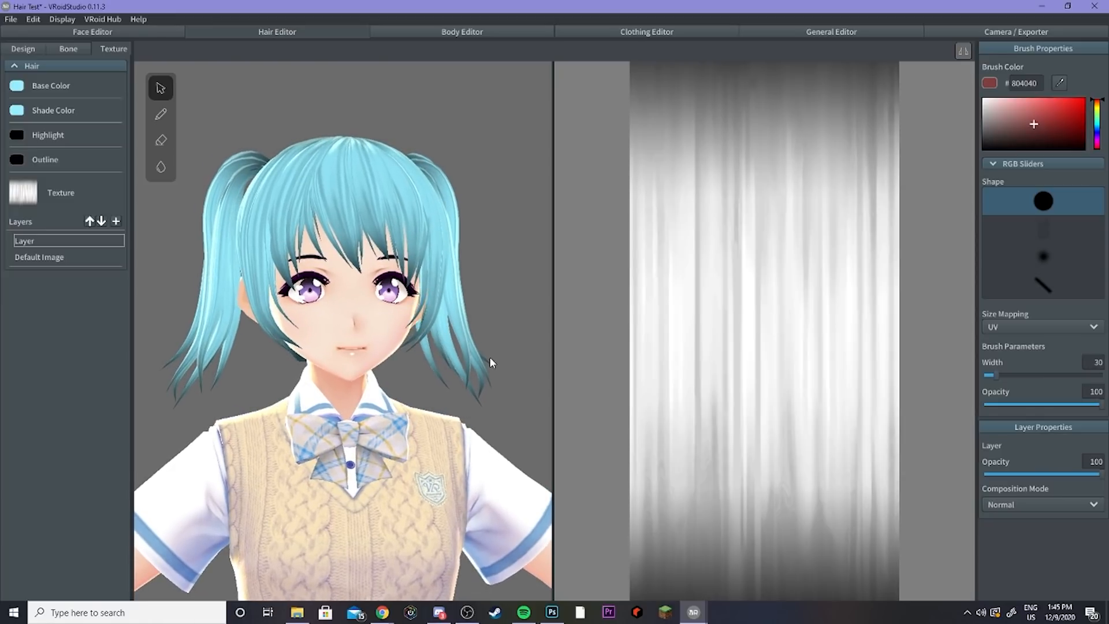
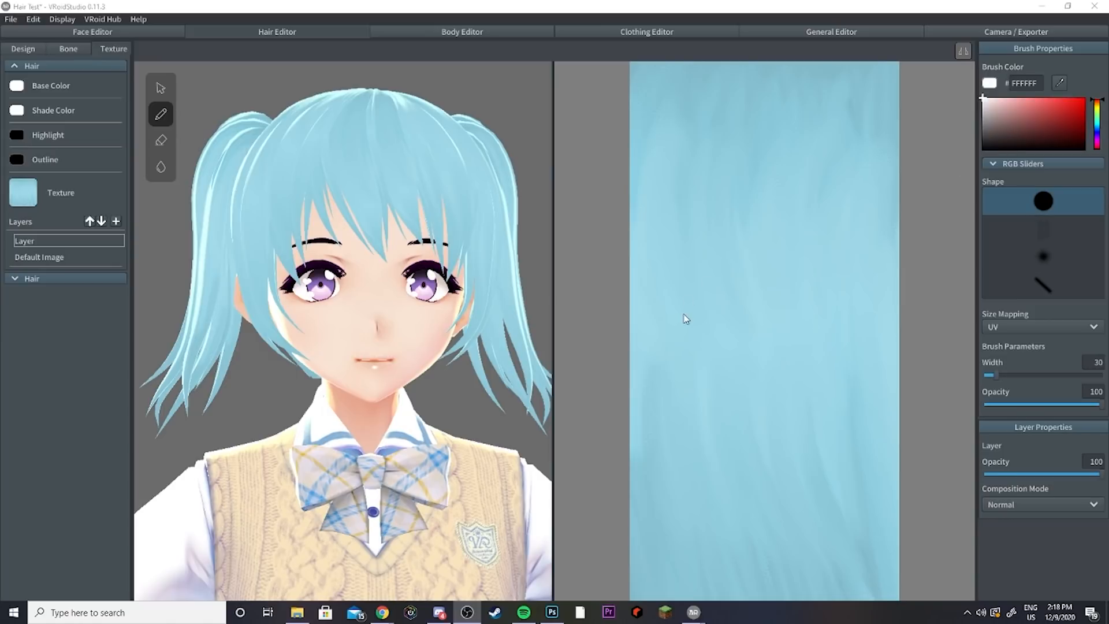
Step: Paint a white test stroke on the hair texture, then undo it
left_click_drag(685, 319, 758, 339)
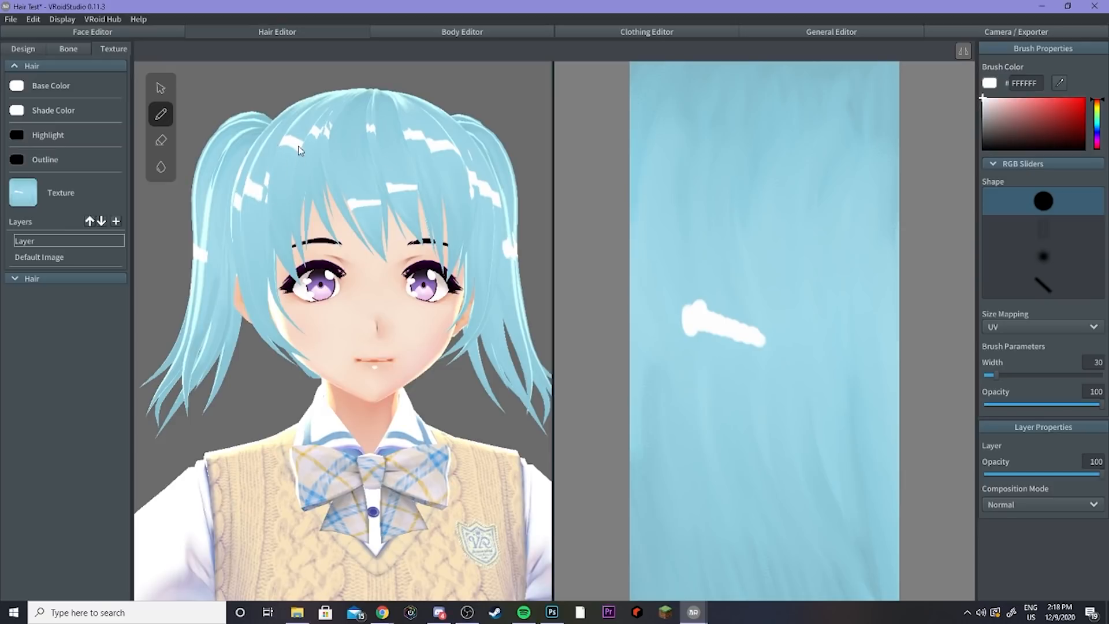
key("ctrl+z")
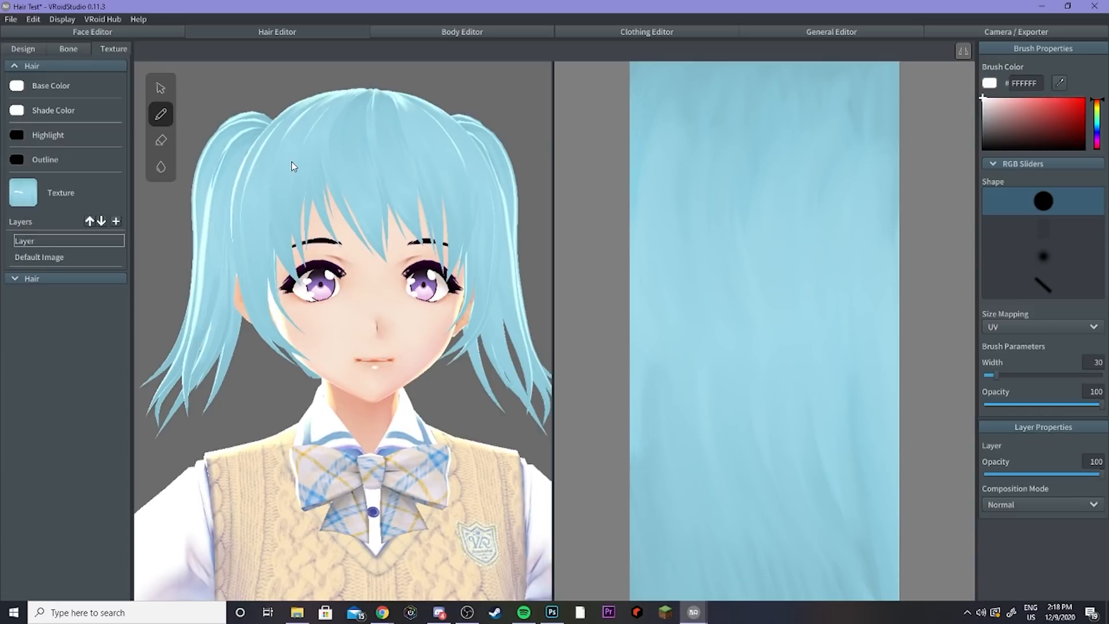
Step: In the hair design view, switch the selected bang strand to the second material and give it a light lavender highlight colour
left_click(34, 50)
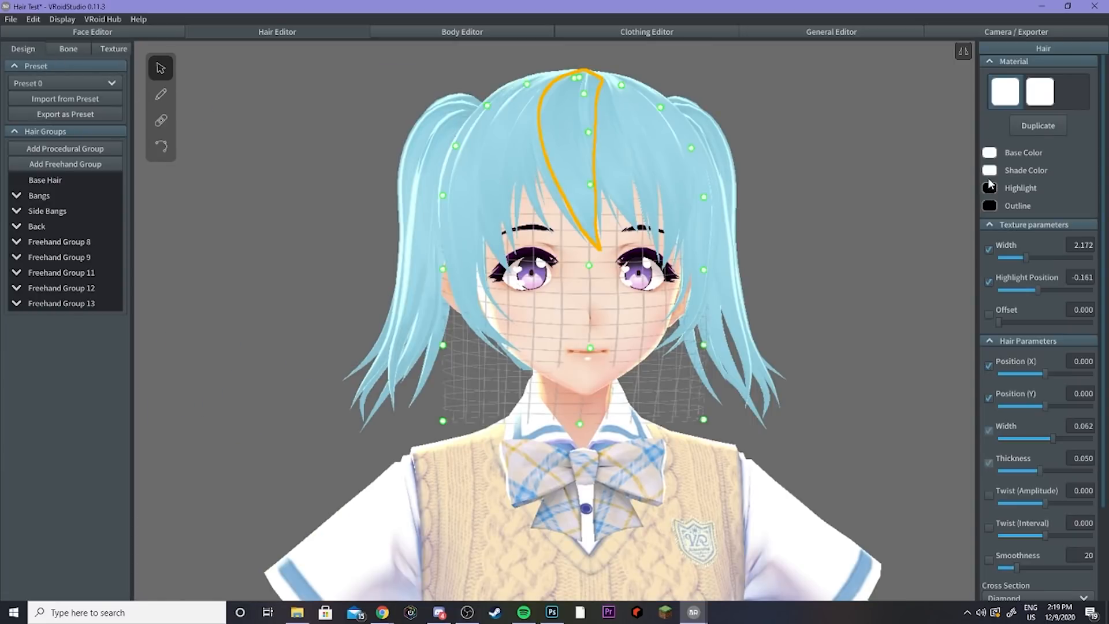
left_click(1033, 95)
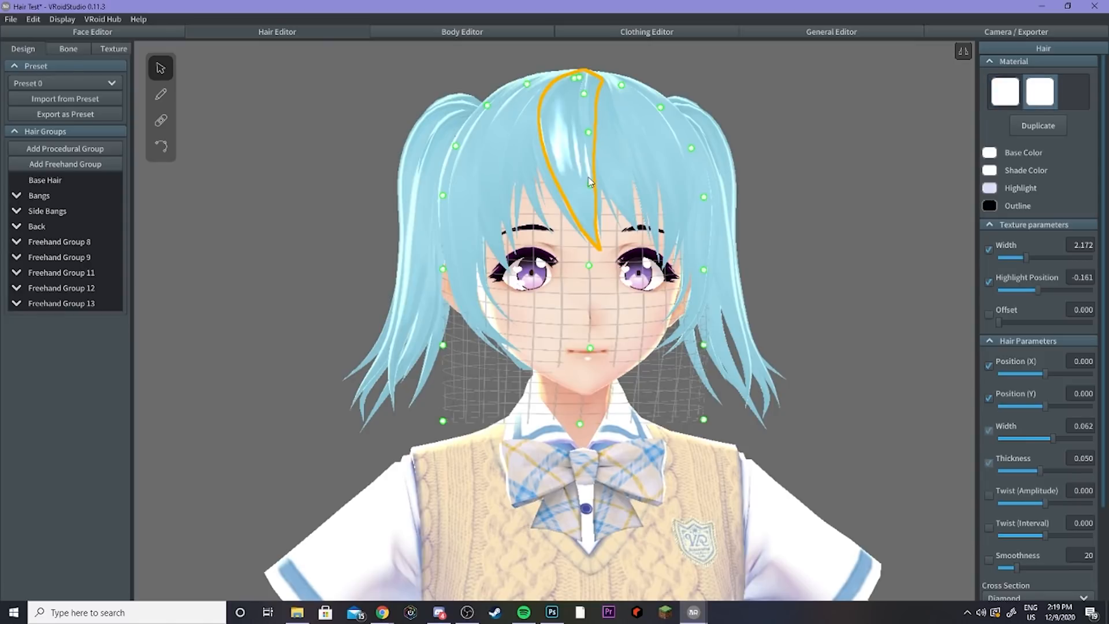
left_click(989, 189)
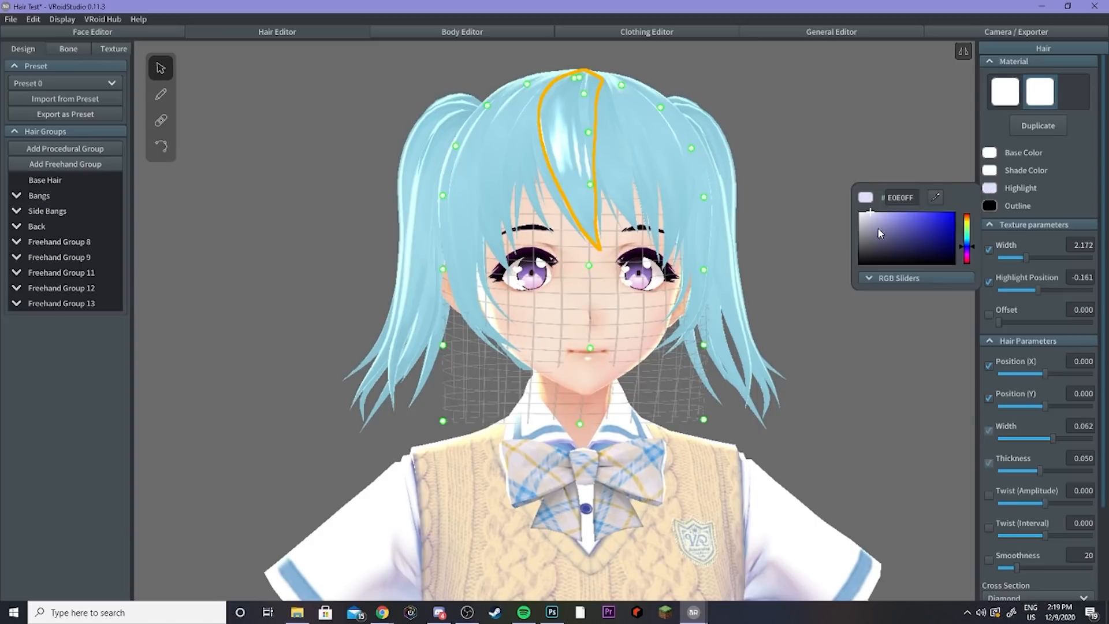
mouse_move(875, 220)
left_mouse_down()
mouse_move(902, 228)
mouse_move(886, 217)
left_mouse_up()
left_click(822, 177)
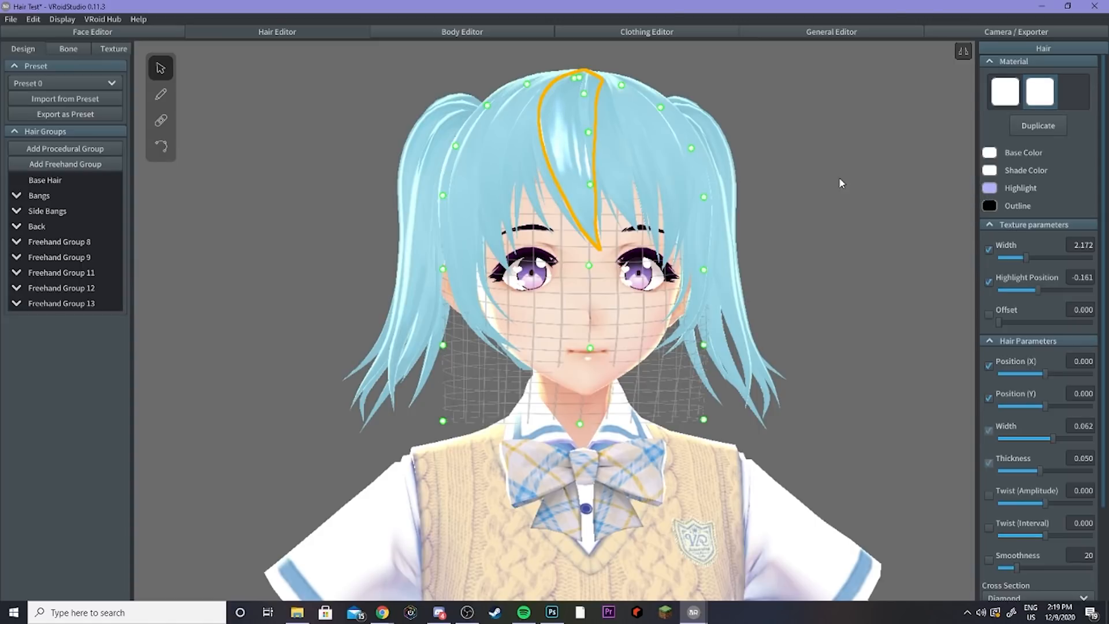
left_click_drag(1035, 288, 1038, 287)
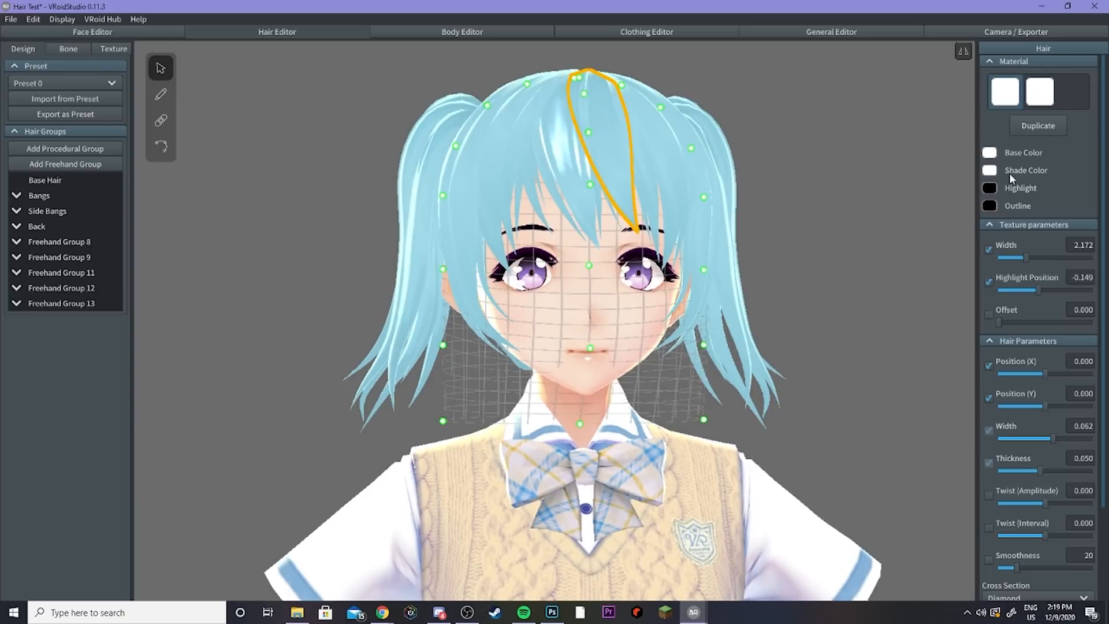
Step: Apply the second material to another bang strand, narrow its texture width to about 1.8, and select further strands
left_click(1041, 106)
left_click_drag(1038, 287, 1020, 256)
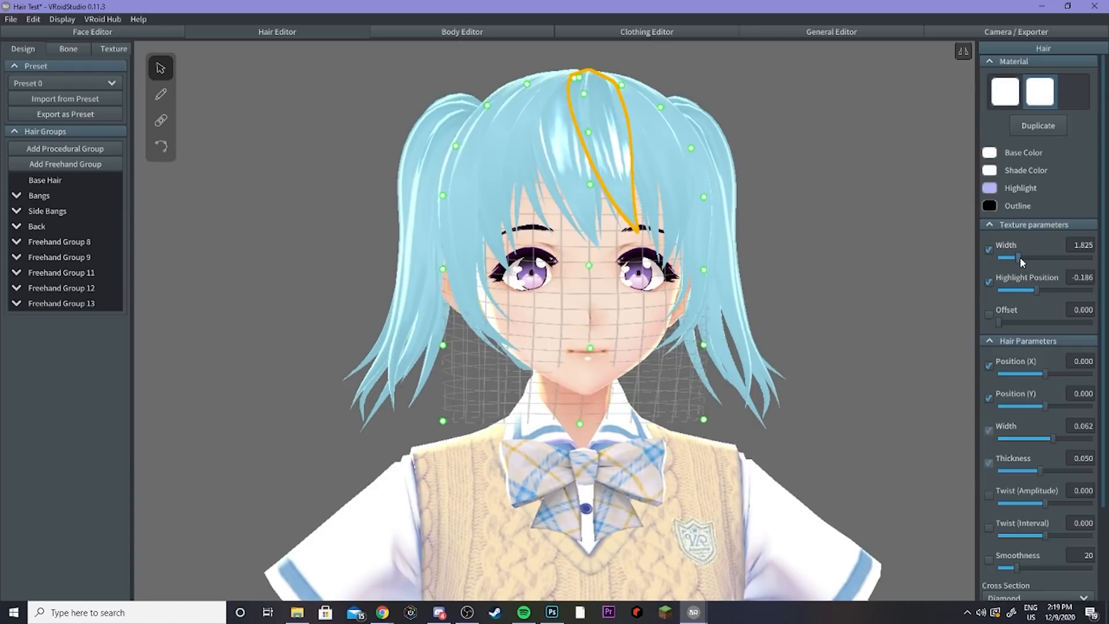
left_click(806, 230)
left_click(597, 167)
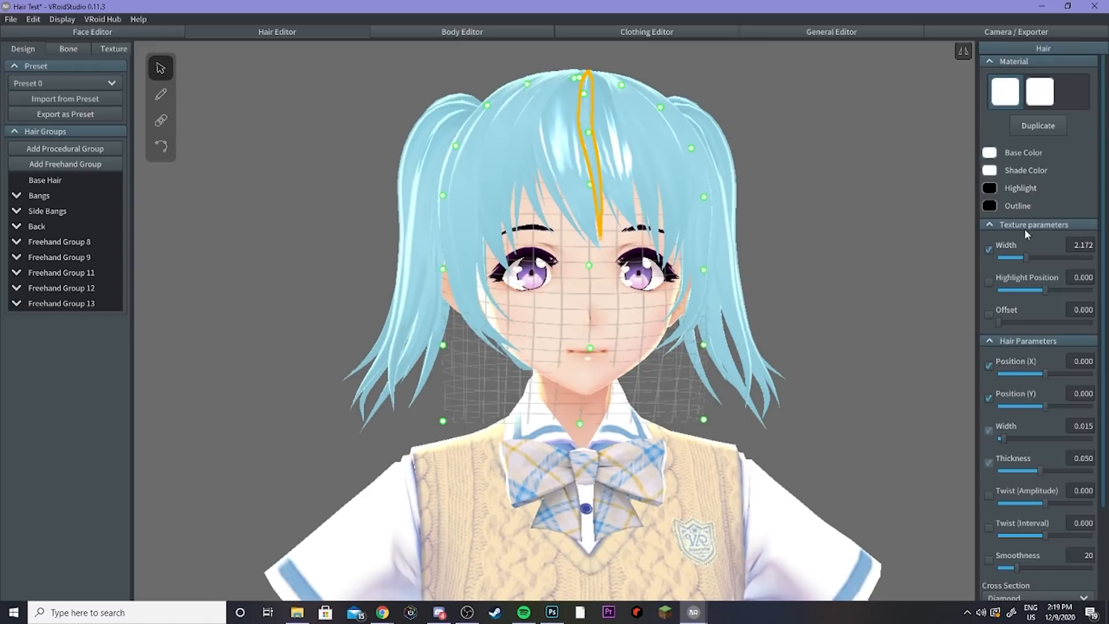
left_click(990, 186)
left_click(1040, 94)
left_click(650, 169)
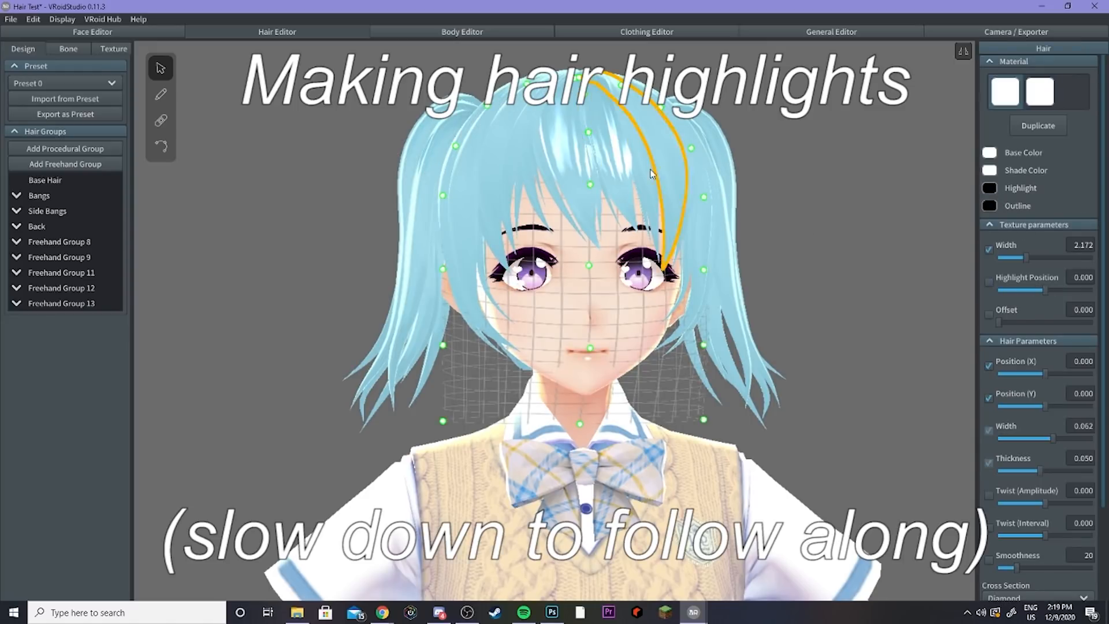
Step: Assign the second material to more bang strands, tweaking their highlight position and texture width sliders
left_click(1040, 93)
left_click_drag(1045, 291, 1037, 283)
left_click_drag(999, 322, 1003, 323)
left_click(805, 230)
right_click_drag(768, 230, 710, 226)
left_click(633, 173)
left_click(1040, 93)
left_click_drag(1045, 291, 1034, 290)
left_click_drag(999, 322, 1035, 324)
left_click(630, 177)
left_click(1040, 93)
right_click_drag(768, 231, 717, 231)
Step: Expand Freehand Group 12 and assign the second material to several of its strands
key("alt+Tab")
left_click(16, 288)
left_click(589, 168)
left_click(557, 173)
left_click(1039, 92)
left_click(540, 177)
left_click(1039, 94)
left_click(578, 115)
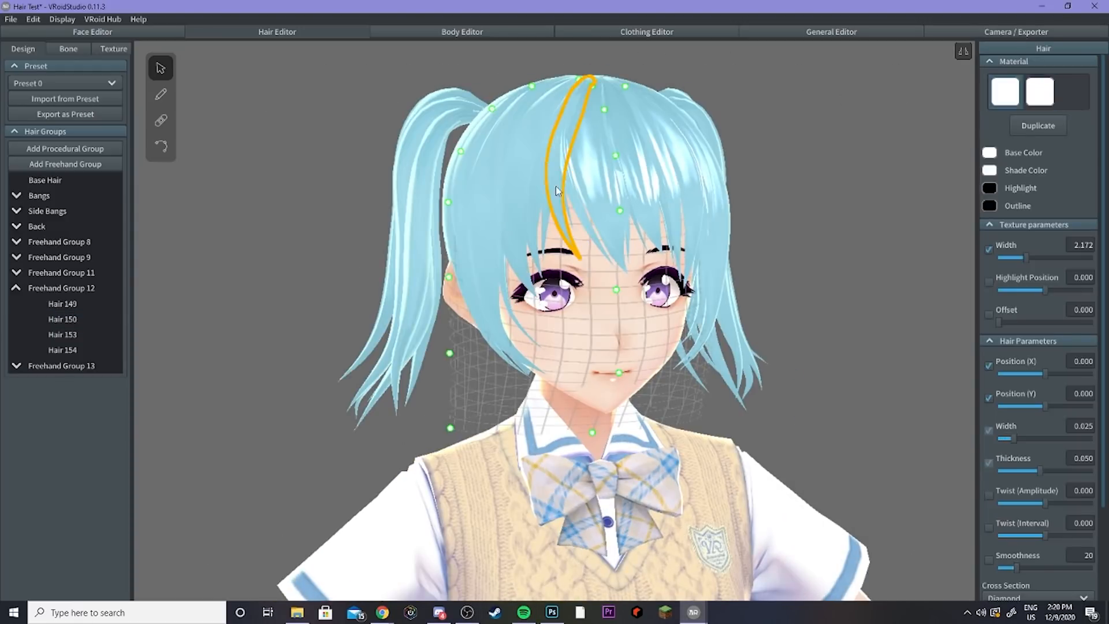
Step: Give more side strands the second material and set the texture width to about 1.2 with highlight position near -0.05
left_click(768, 228)
left_click(578, 116)
left_click(554, 145)
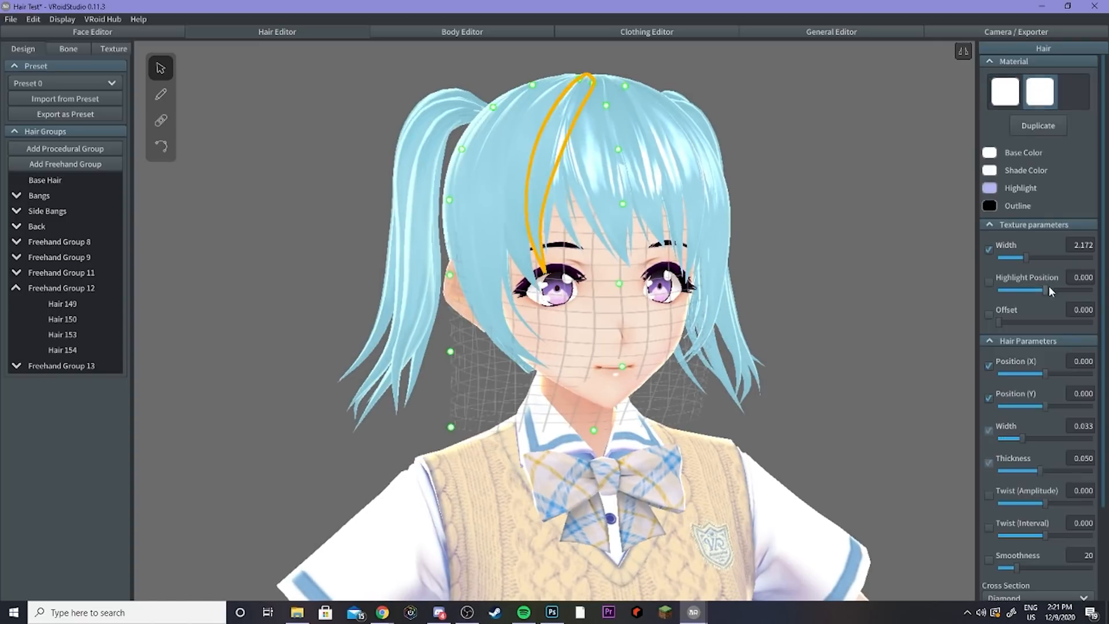
left_click(537, 168)
right_click_drag(613, 183, 559, 183)
left_click(559, 183)
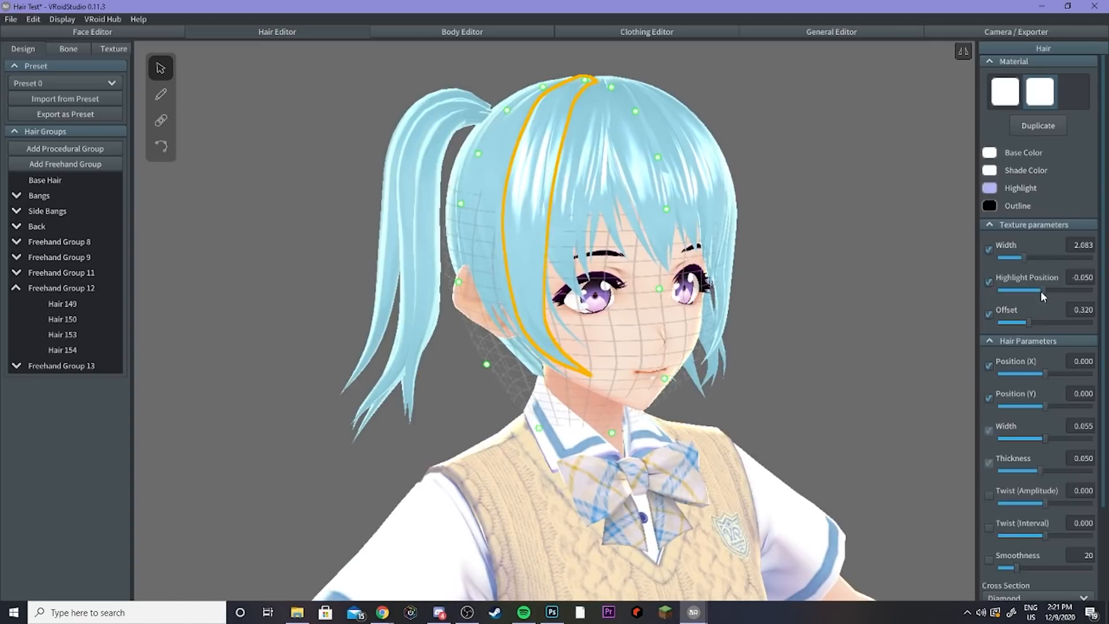
Step: Zoom in on the side hair, select another strand and set its highlight colour to a light lavender shade
left_click(785, 247)
scroll(785, 247, "down", 3)
mouse_move(785, 248)
right_mouse_down()
mouse_move(878, 247)
mouse_move(774, 243)
right_mouse_up()
left_click(586, 219)
left_click(990, 188)
left_click(990, 188)
left_click(874, 222)
left_click_drag(875, 222, 864, 252)
right_click_drag(832, 248, 736, 257)
left_click(736, 258)
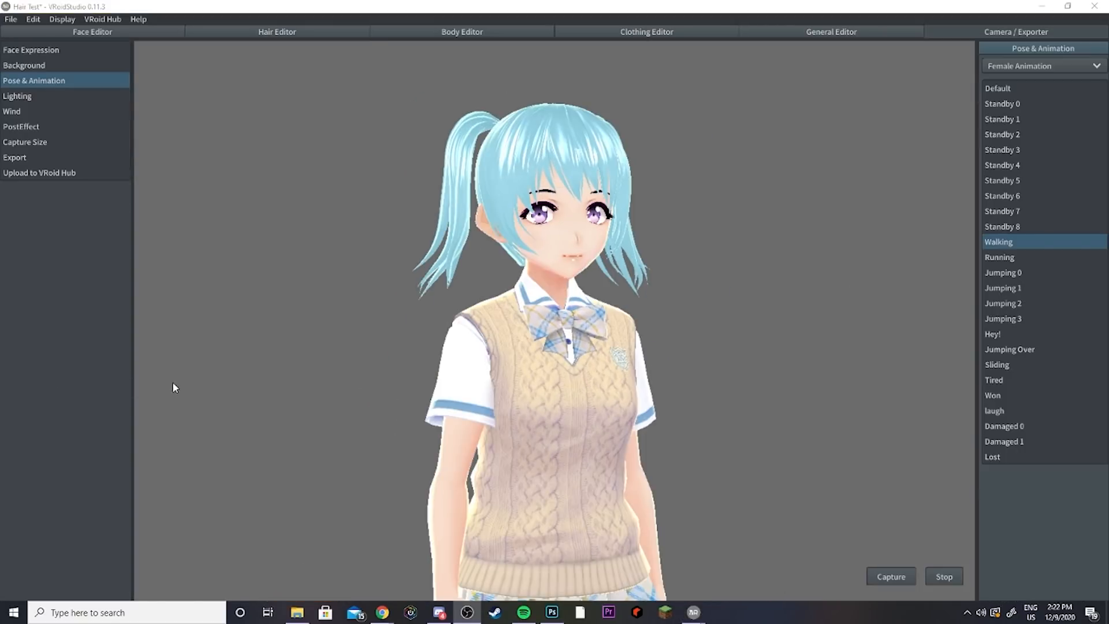
Step: Preview the hair highlights with the Running animation
left_click(173, 384)
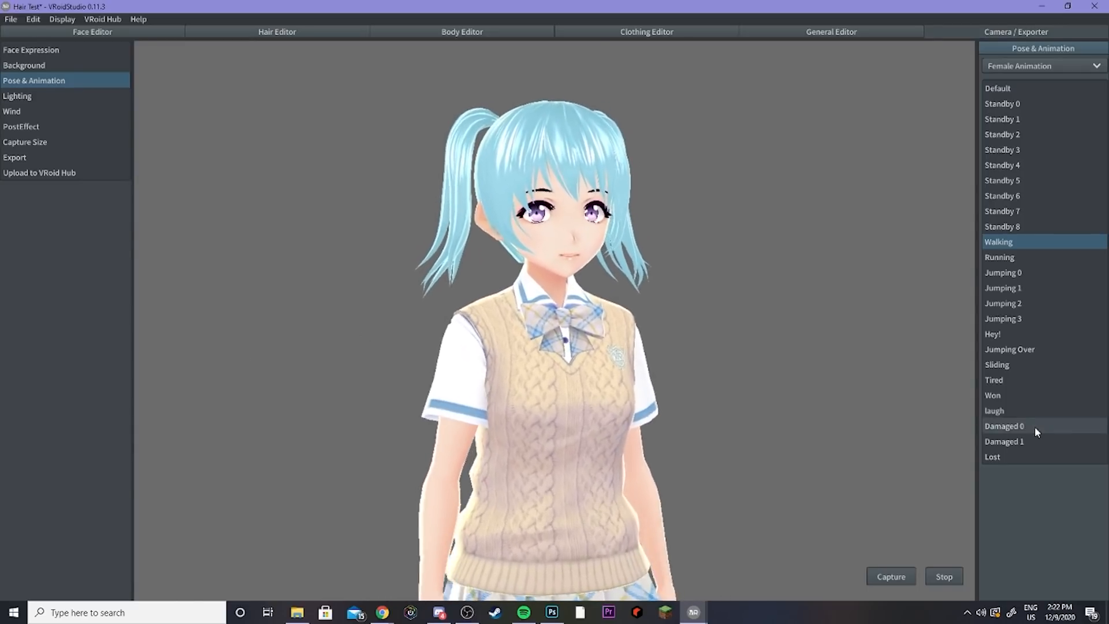
left_click(1032, 256)
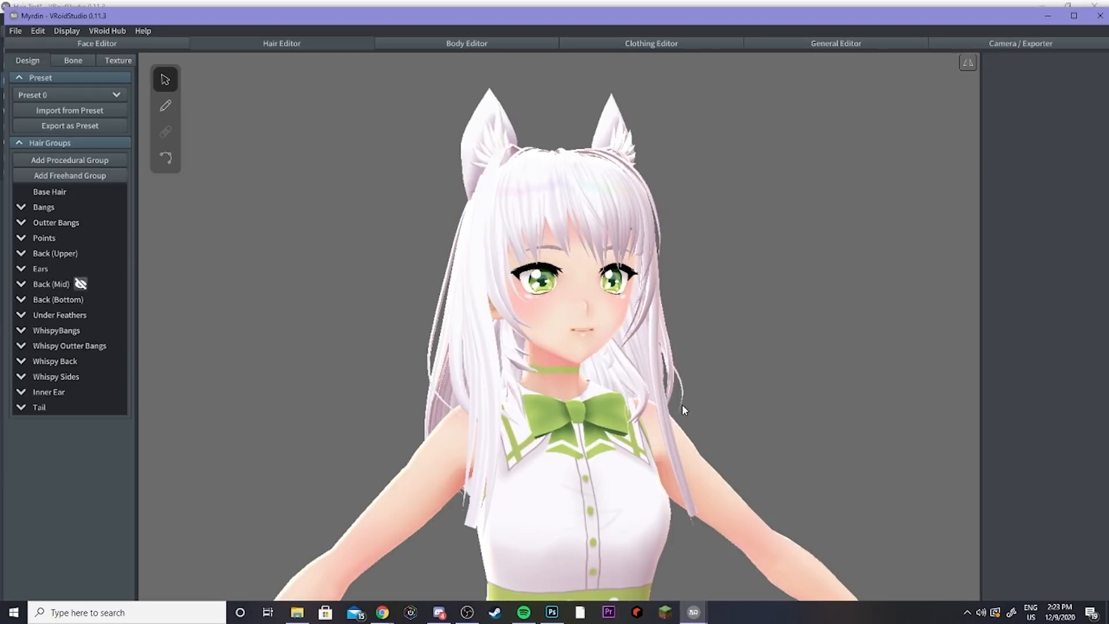
Step: On the example cat-eared model, toggle visibility of the Bangs and Outter Bangs groups to examine the front hair layers
right_click_drag(664, 423, 690, 423)
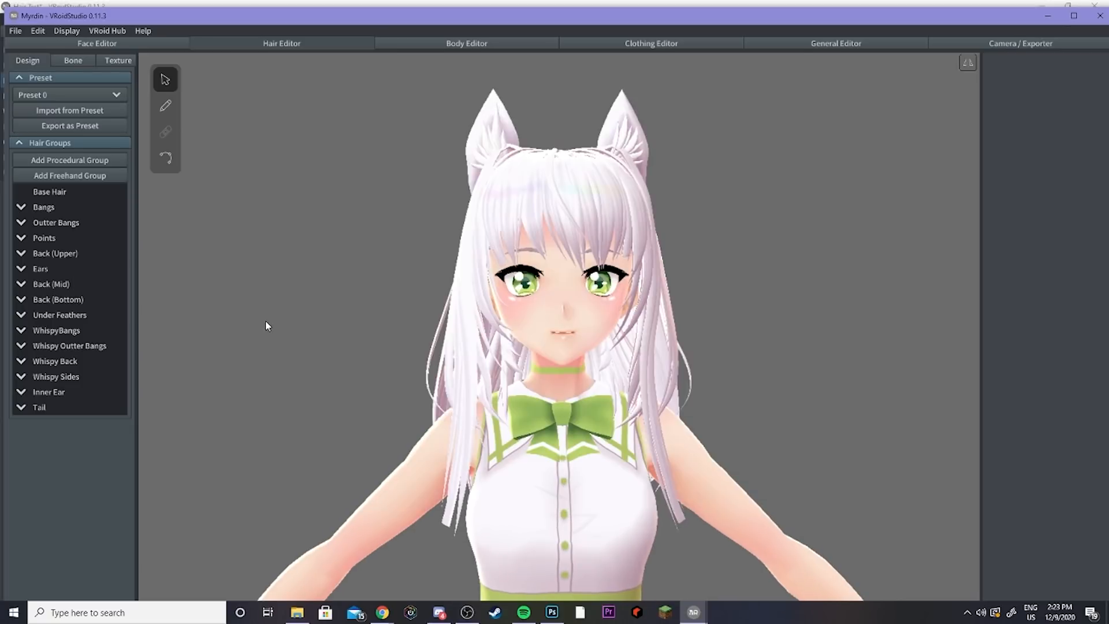
right_click_drag(265, 320, 346, 354)
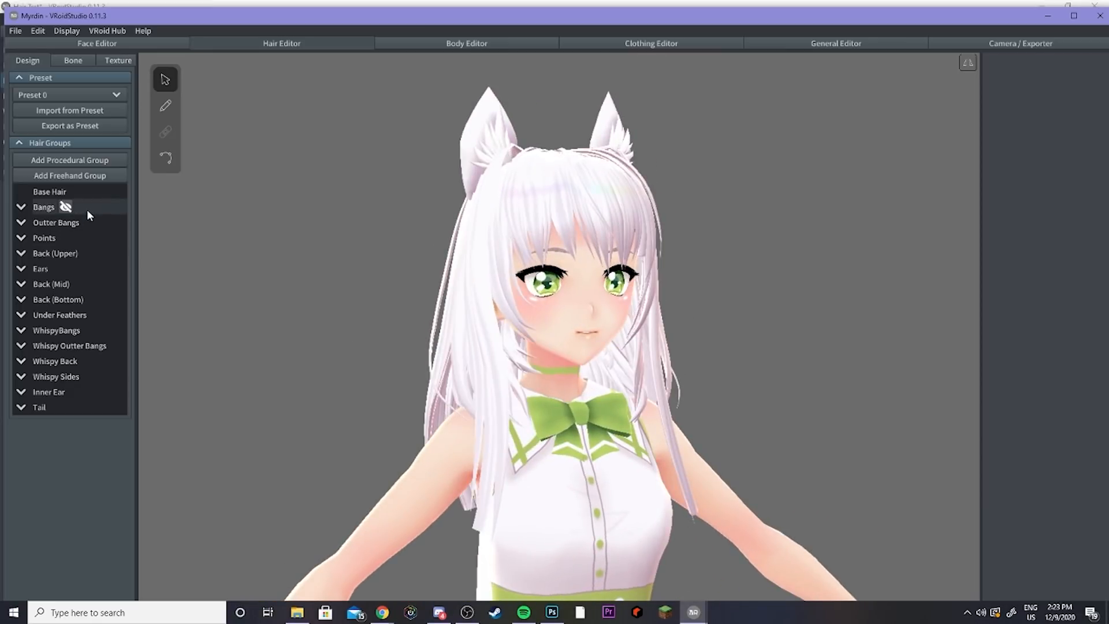
left_click(65, 207)
left_click(67, 207)
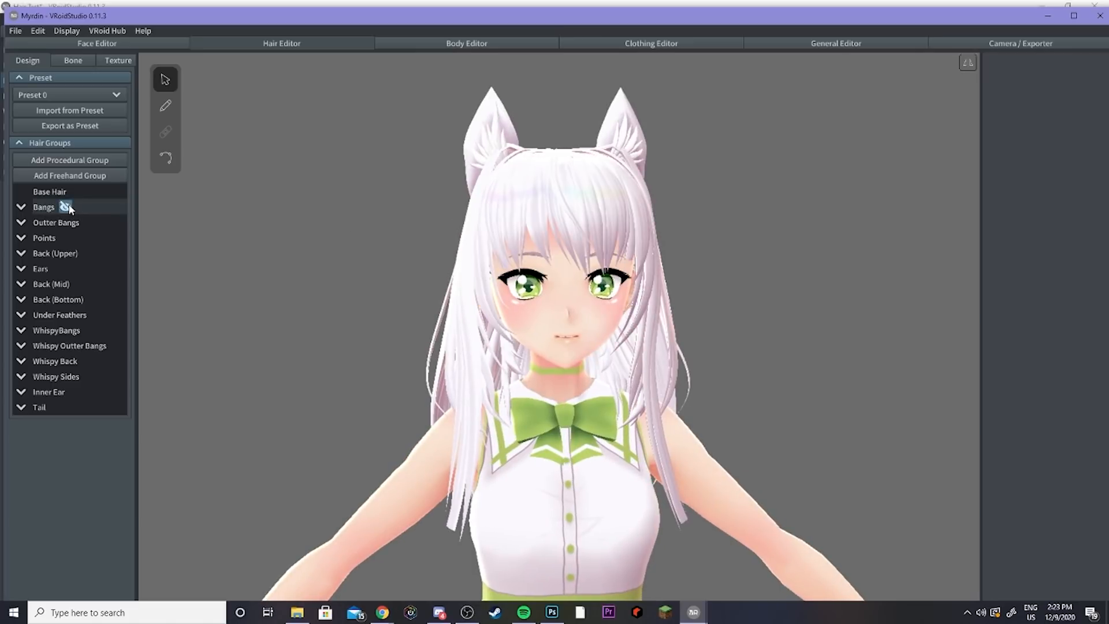
left_click(67, 208)
left_click(67, 207)
left_click(67, 208)
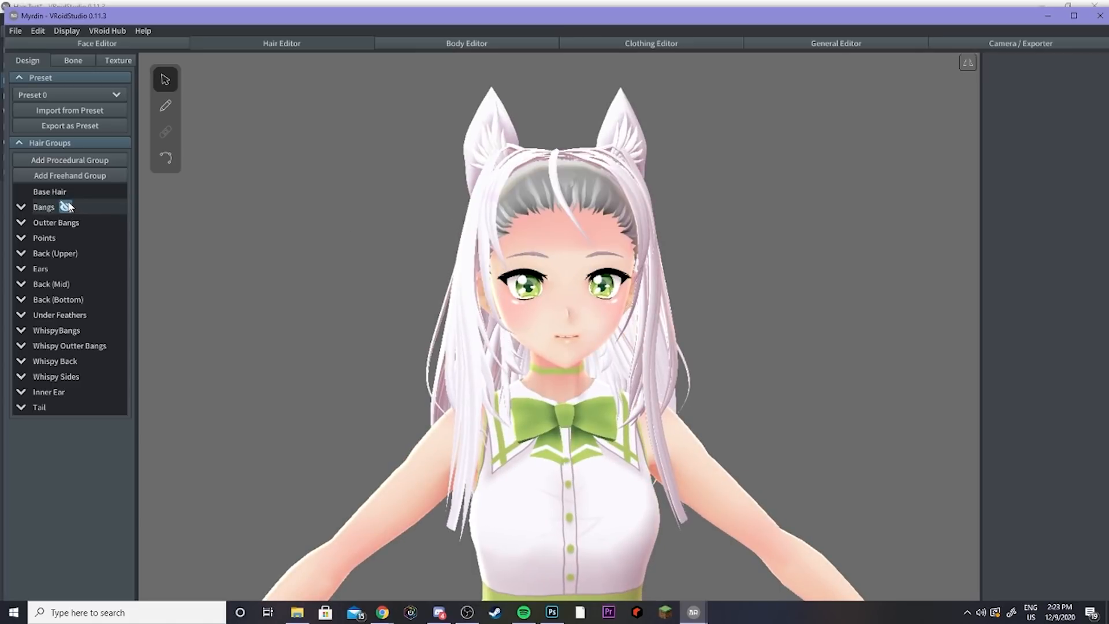
left_click(67, 207)
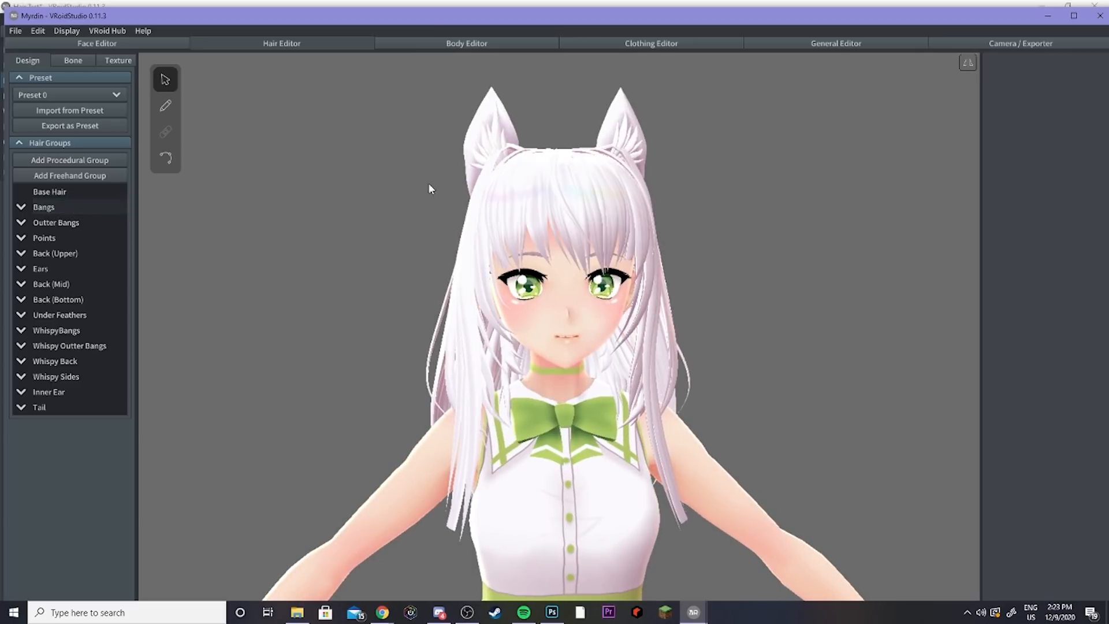
left_click(90, 221)
left_click(90, 222)
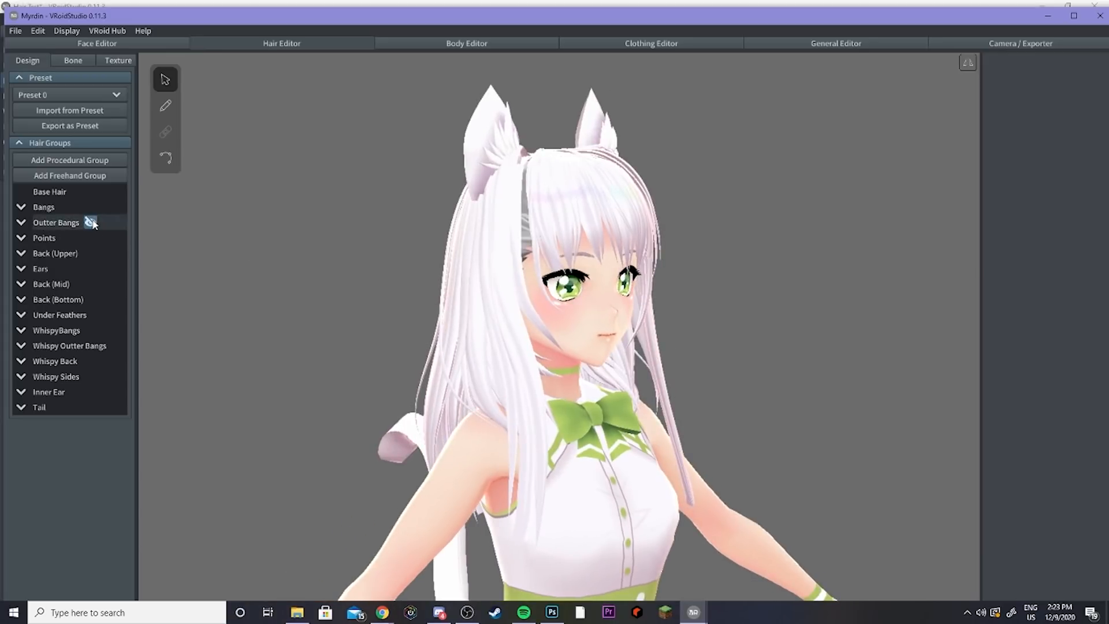
left_click(91, 223)
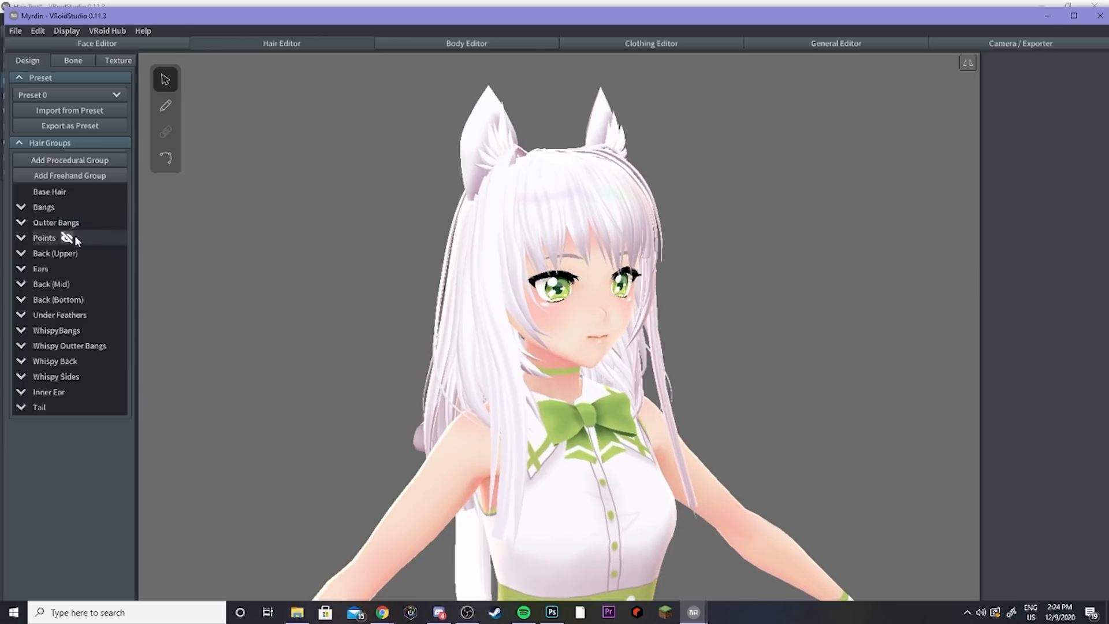
Step: Toggle the Points group's visibility and orbit around to the back of the head
left_click(67, 237)
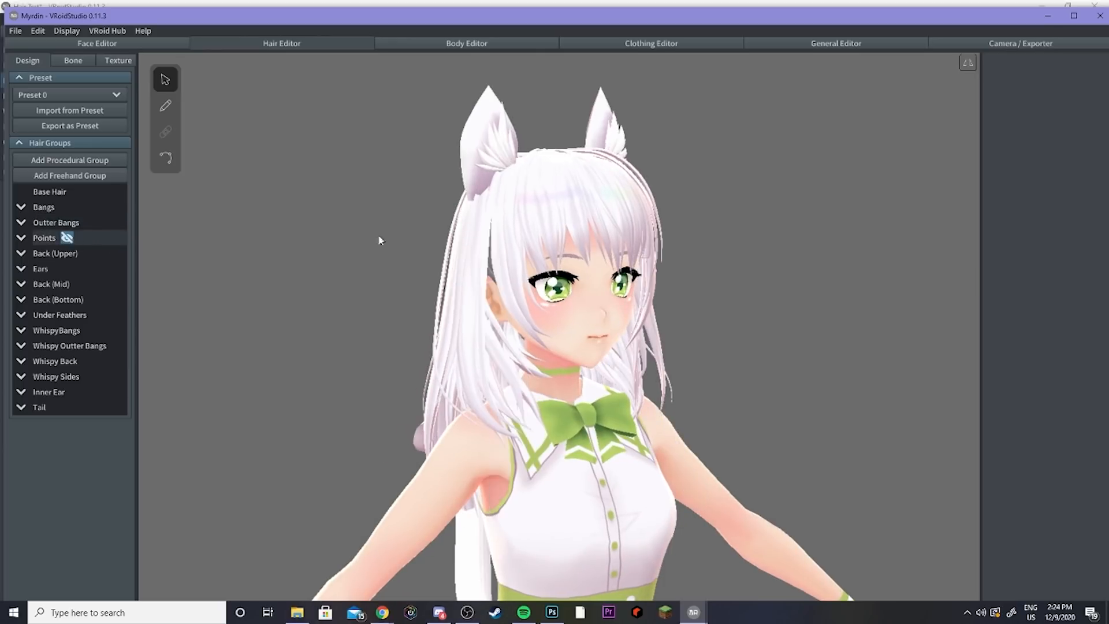
left_click(67, 237)
right_click_drag(469, 228, 457, 227)
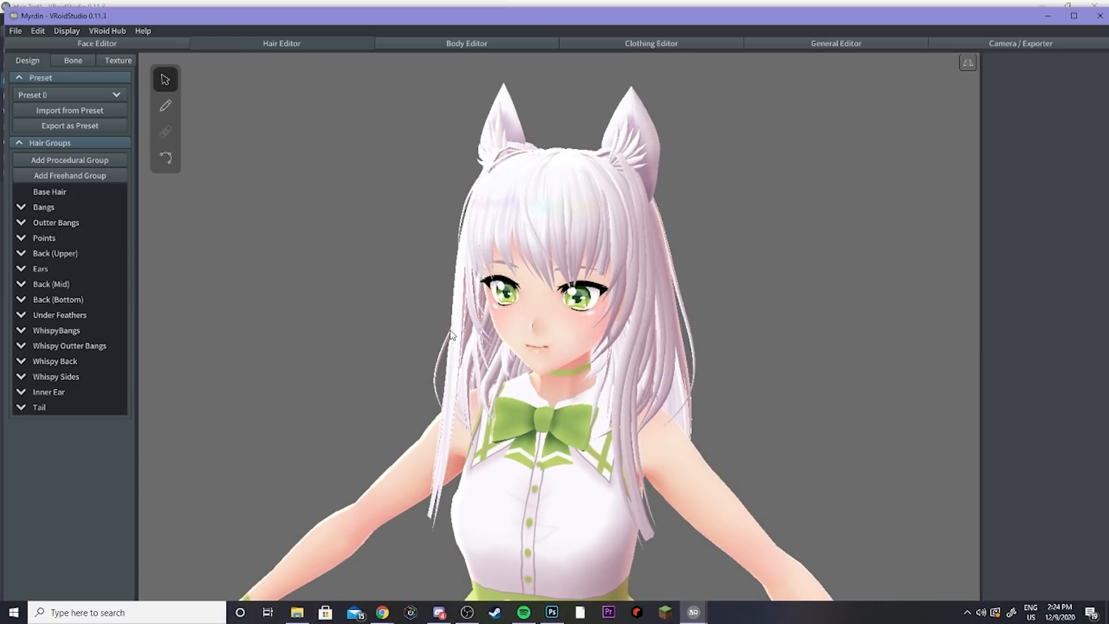
mouse_move(451, 334)
right_mouse_down()
mouse_move(458, 322)
mouse_move(345, 312)
mouse_move(411, 299)
mouse_move(511, 331)
mouse_move(485, 349)
mouse_move(458, 341)
right_mouse_up()
mouse_move(98, 259)
scroll(527, 352, "up", 5)
middle_click_drag(458, 341, 518, 333)
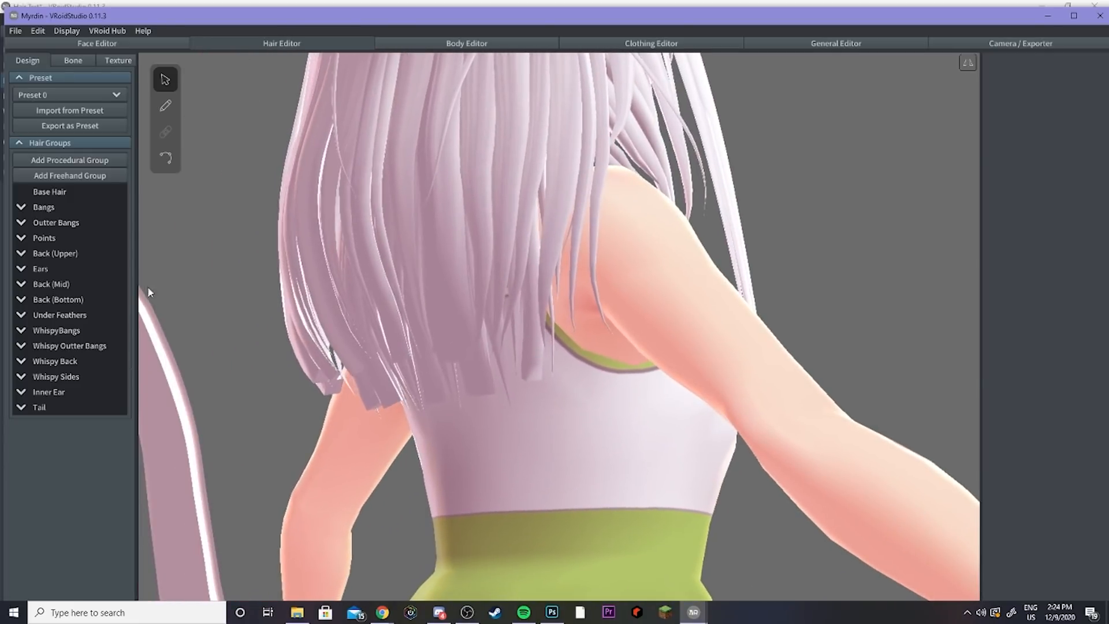
Step: Hide the Back (Upper) and Back (Mid) groups to examine the back hair layers, then show them again
left_click(89, 254)
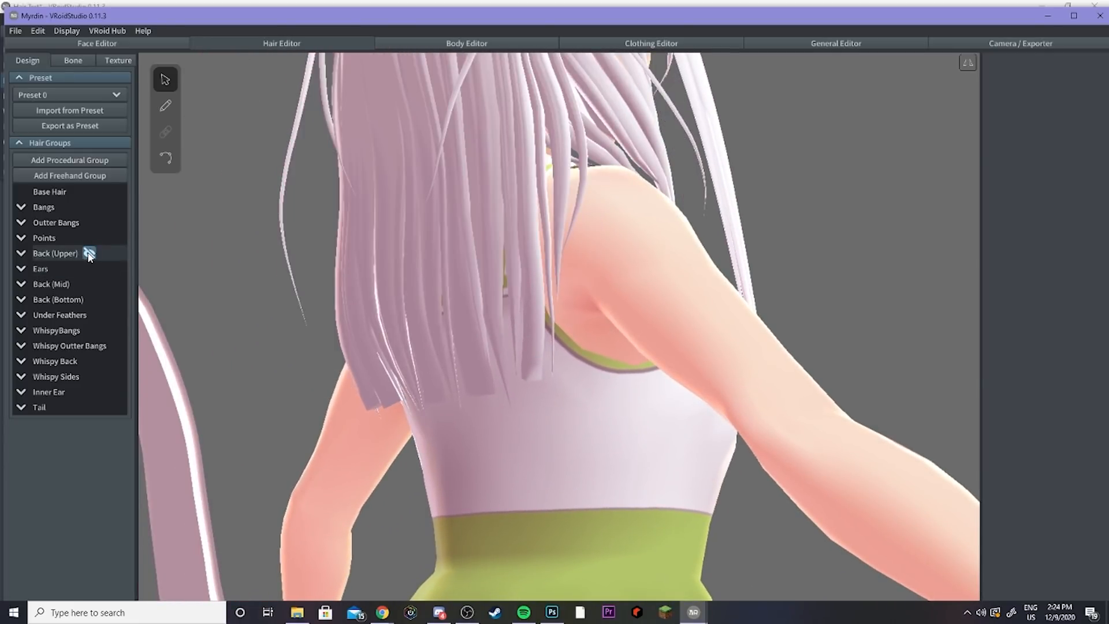
scroll(310, 255, "down", 5)
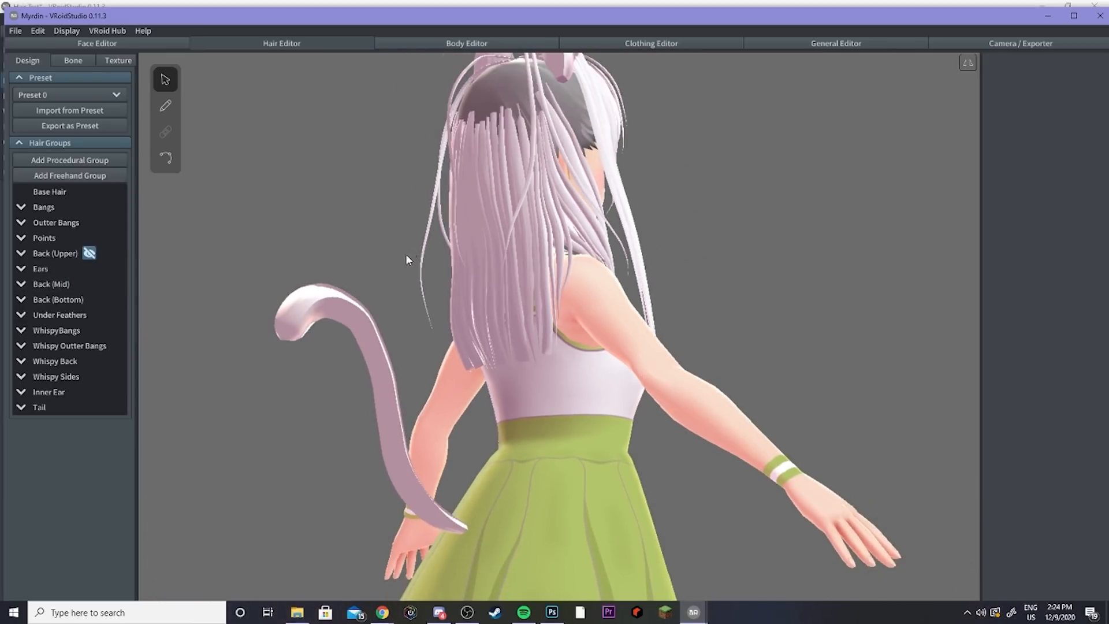
scroll(471, 219, "up", 2)
scroll(461, 226, "up", 3)
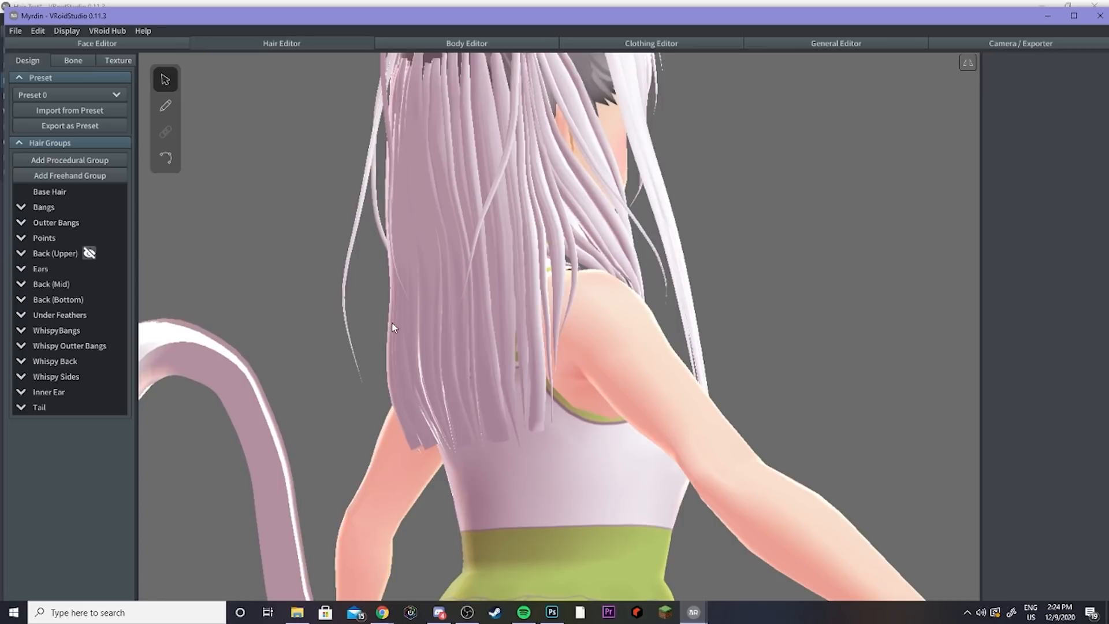
scroll(413, 332, "up", 1)
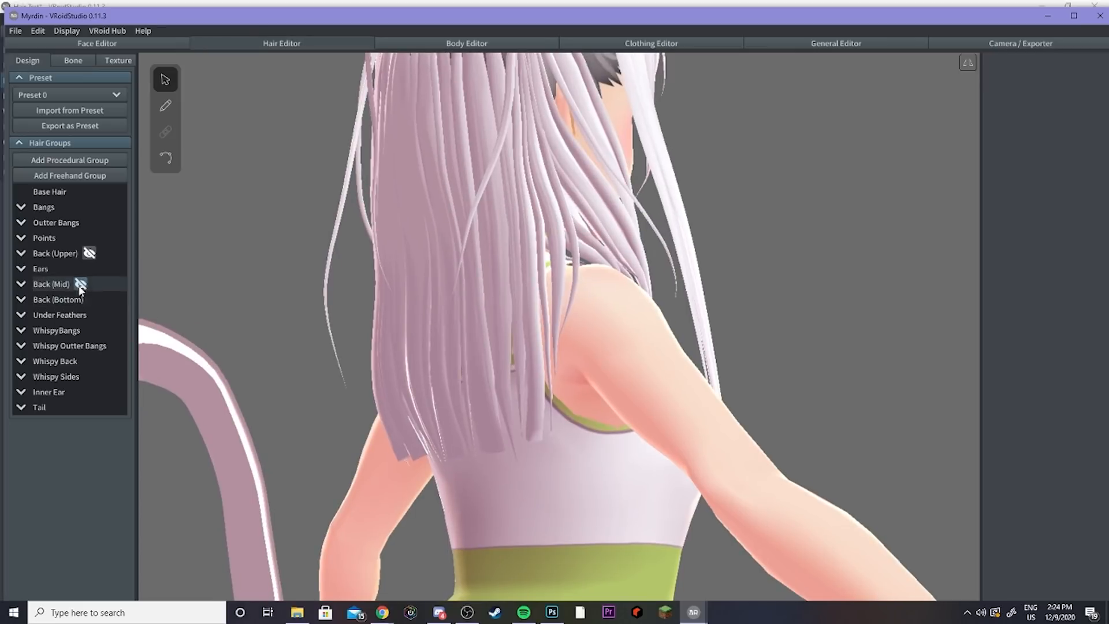
left_click(82, 284)
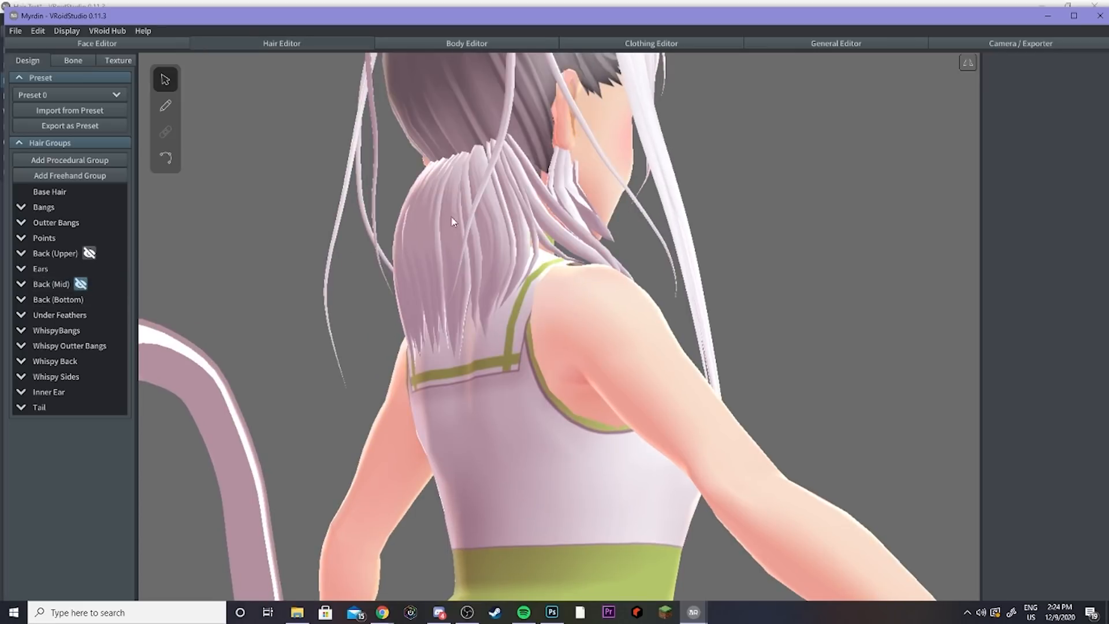
right_click_drag(453, 220, 572, 213)
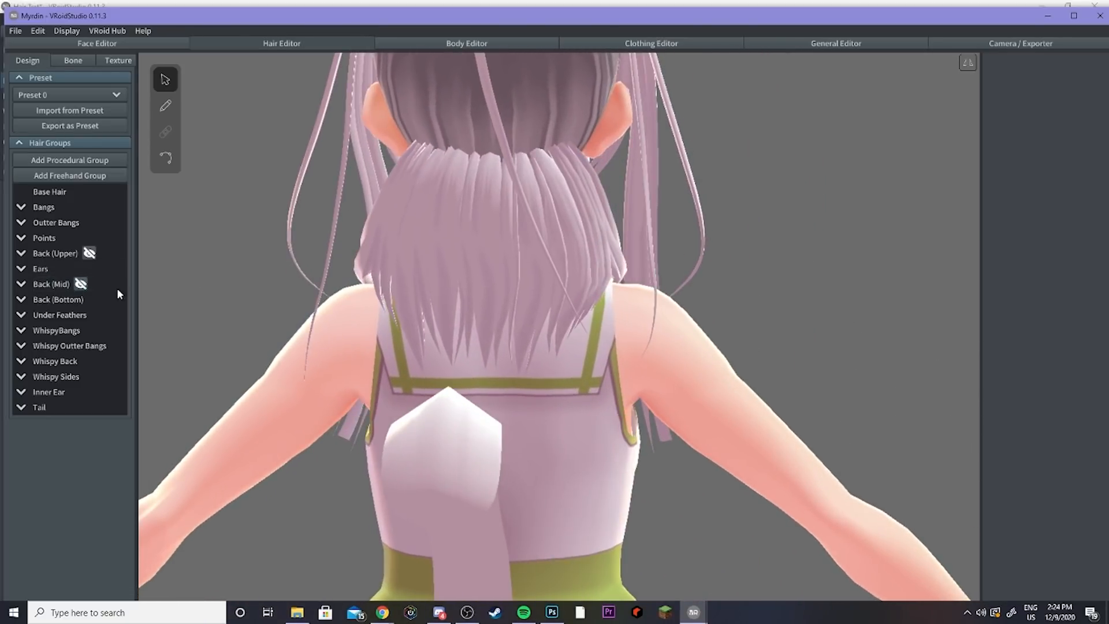
left_click(81, 285)
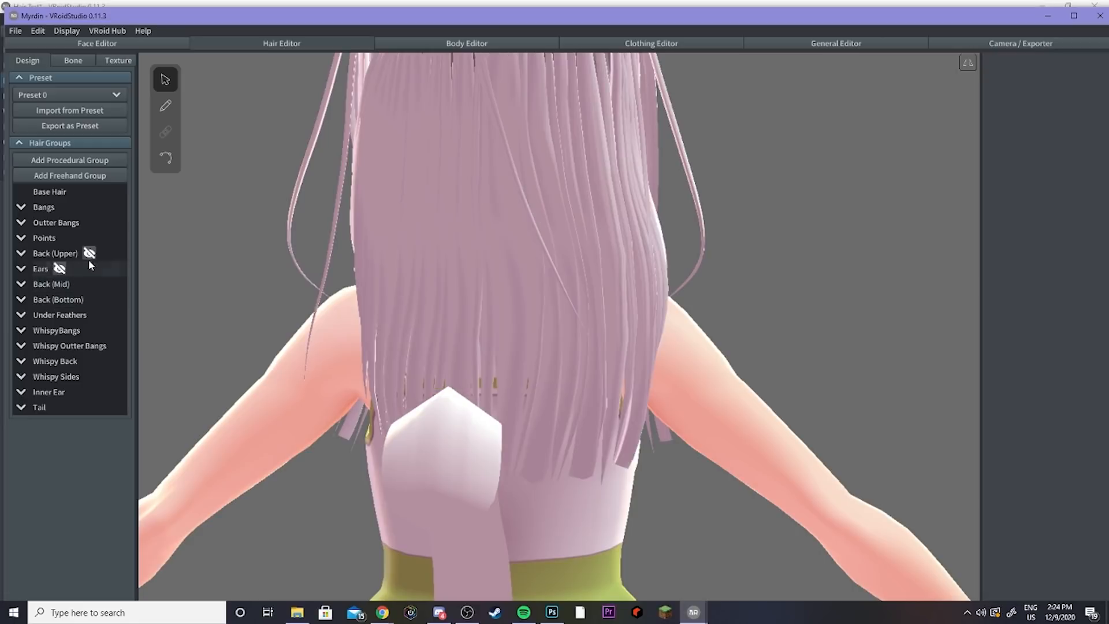
left_click(89, 253)
right_click_drag(335, 275, 310, 280)
scroll(292, 275, "down", 3)
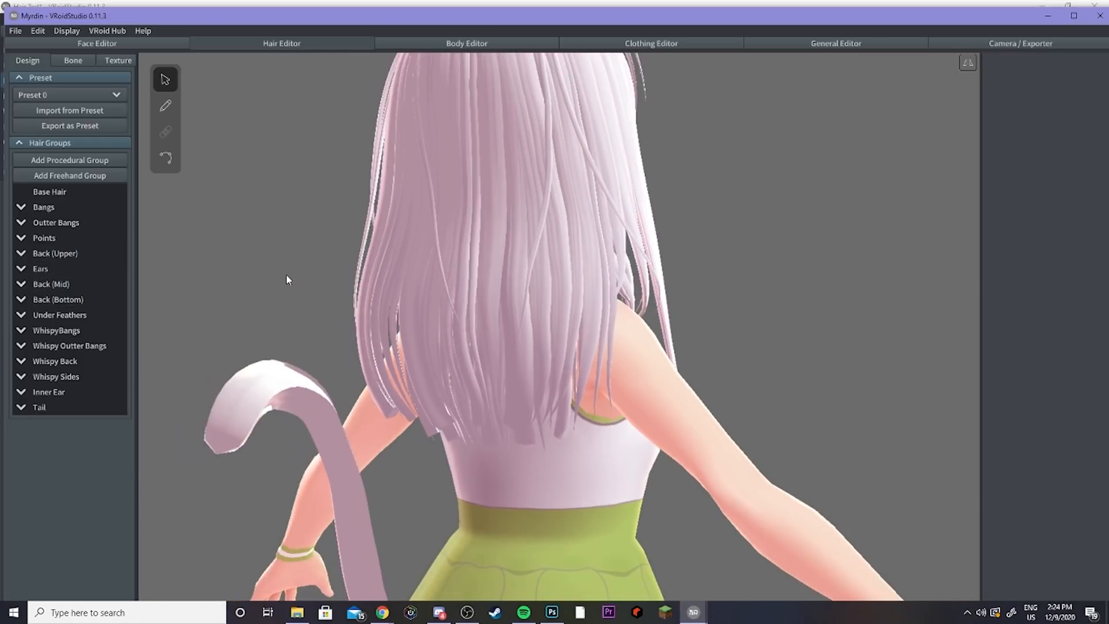
Step: Toggle visibility of the Under Feathers and WhispyBangs groups to examine the front whispy hair layer
right_click_drag(471, 282, 376, 277)
left_click(99, 315)
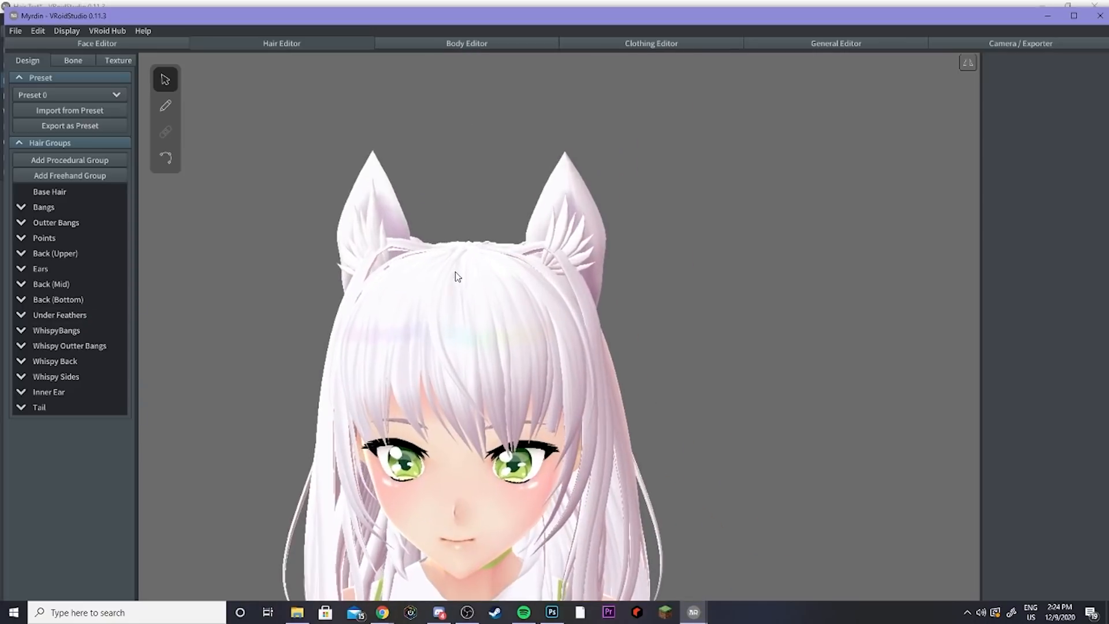
scroll(466, 281, "up", 1)
right_click_drag(467, 282, 466, 283)
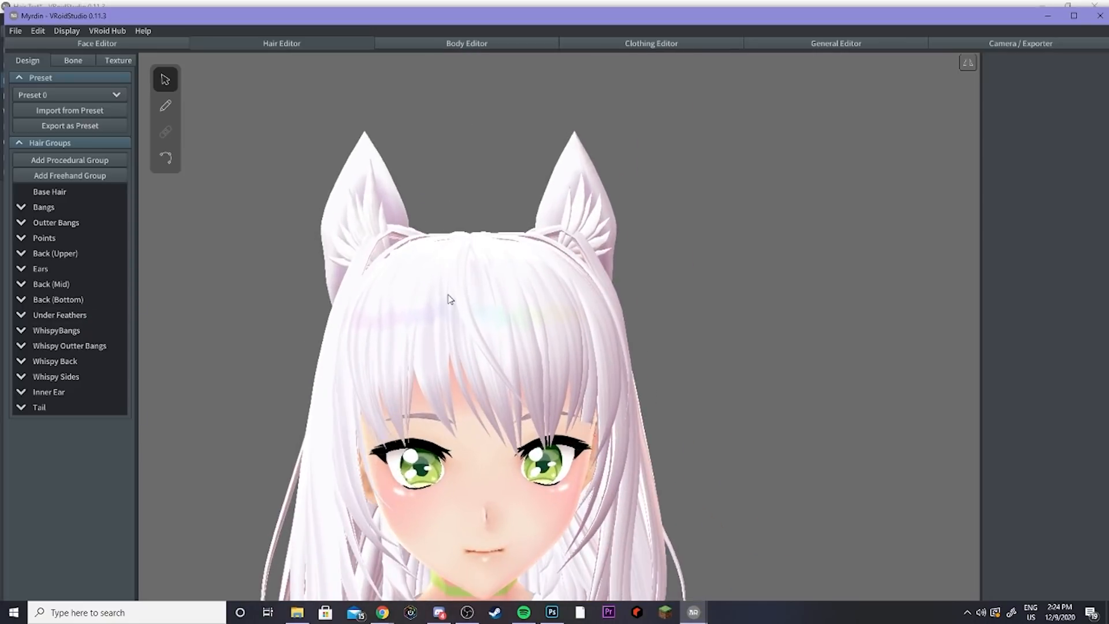
scroll(449, 299, "up", 2)
left_click(92, 330)
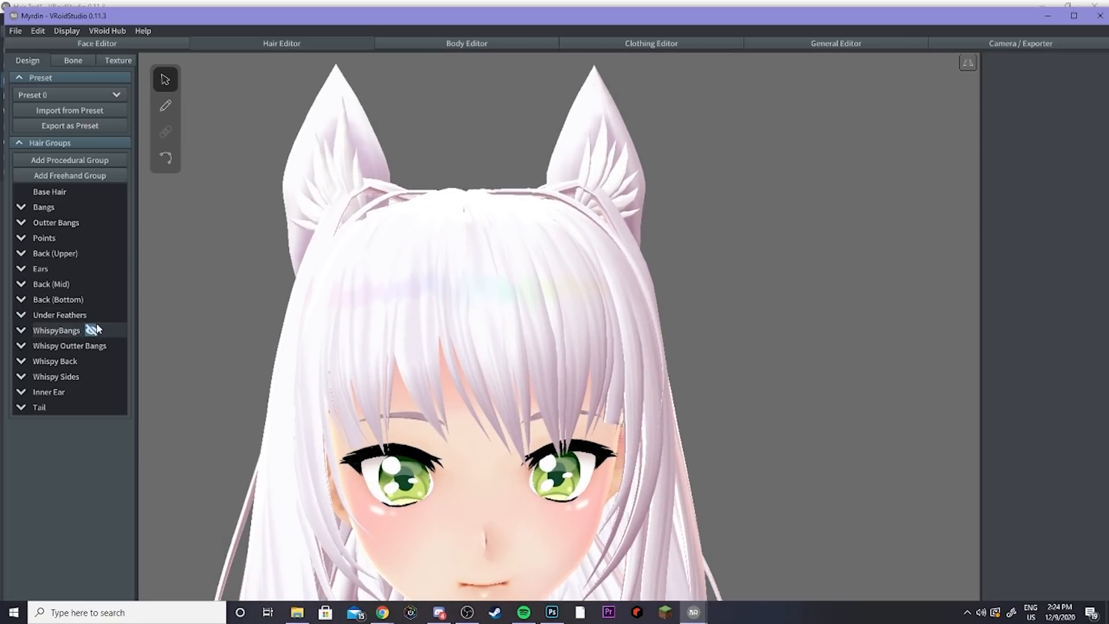
left_click(92, 330)
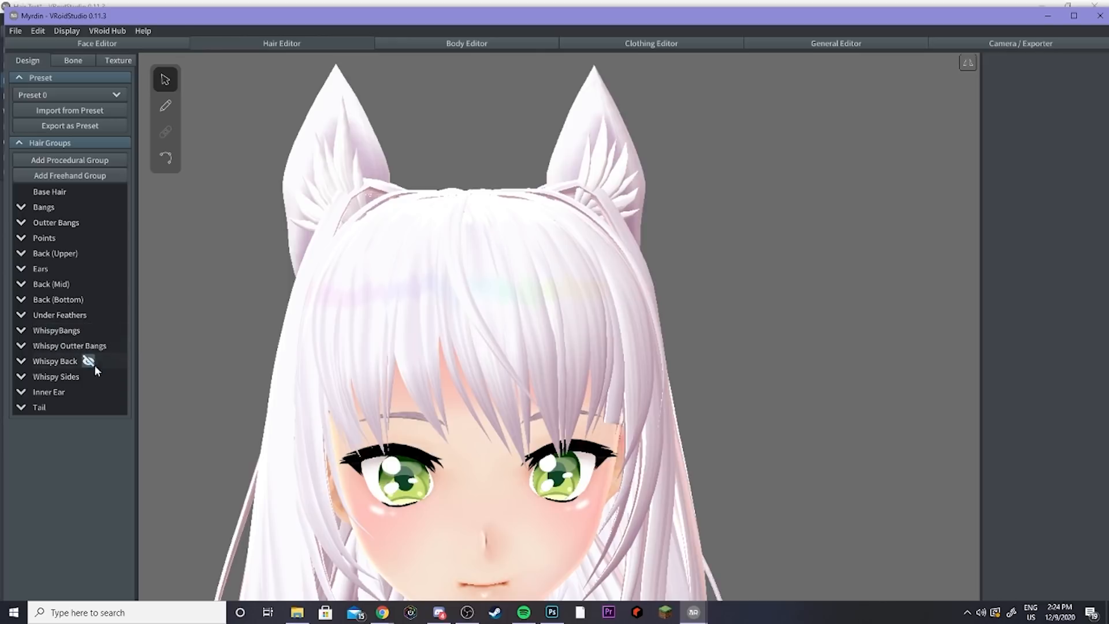
mouse_move(101, 346)
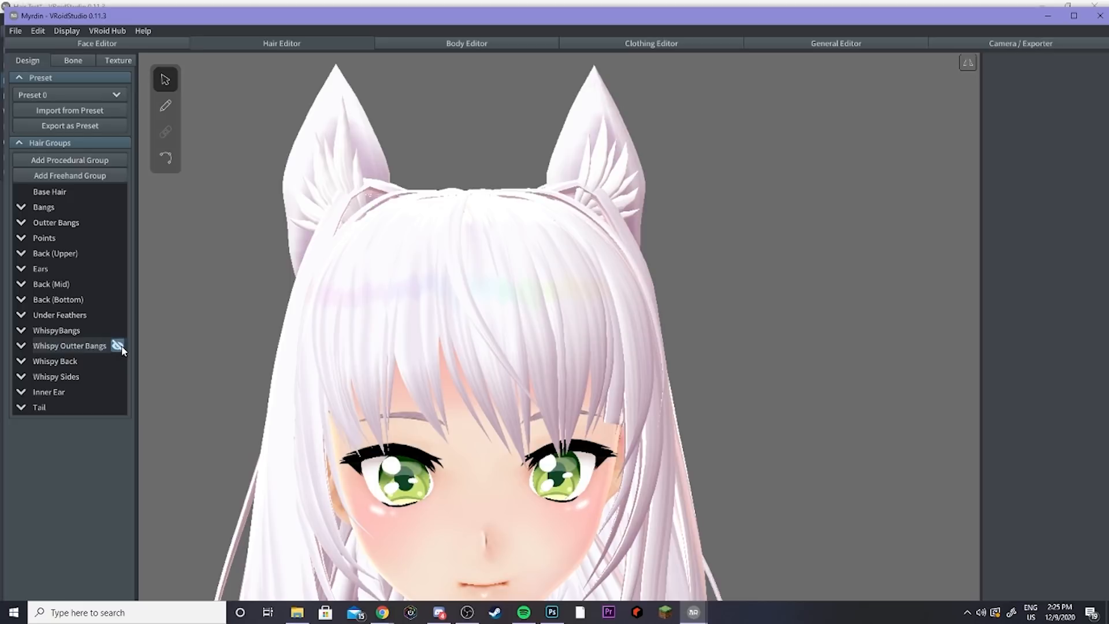
Step: Orbit to the back and toggle visibility of the Whispy Back and Whispy Sides groups
right_click_drag(156, 384, 369, 384)
scroll(405, 386, "down", 3)
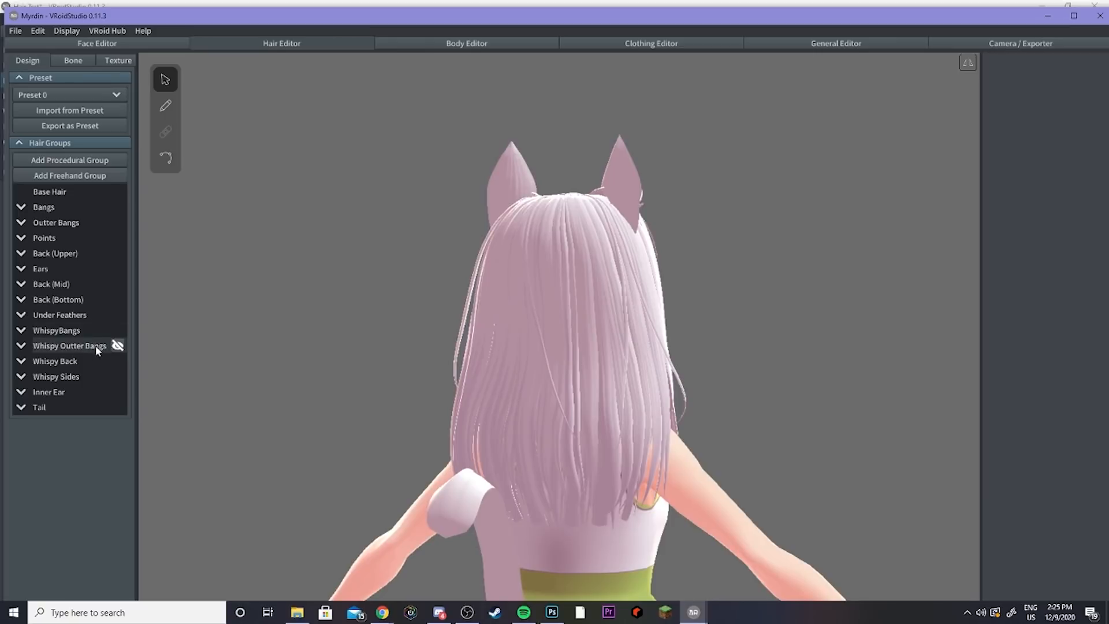
left_click(88, 362)
left_click(88, 362)
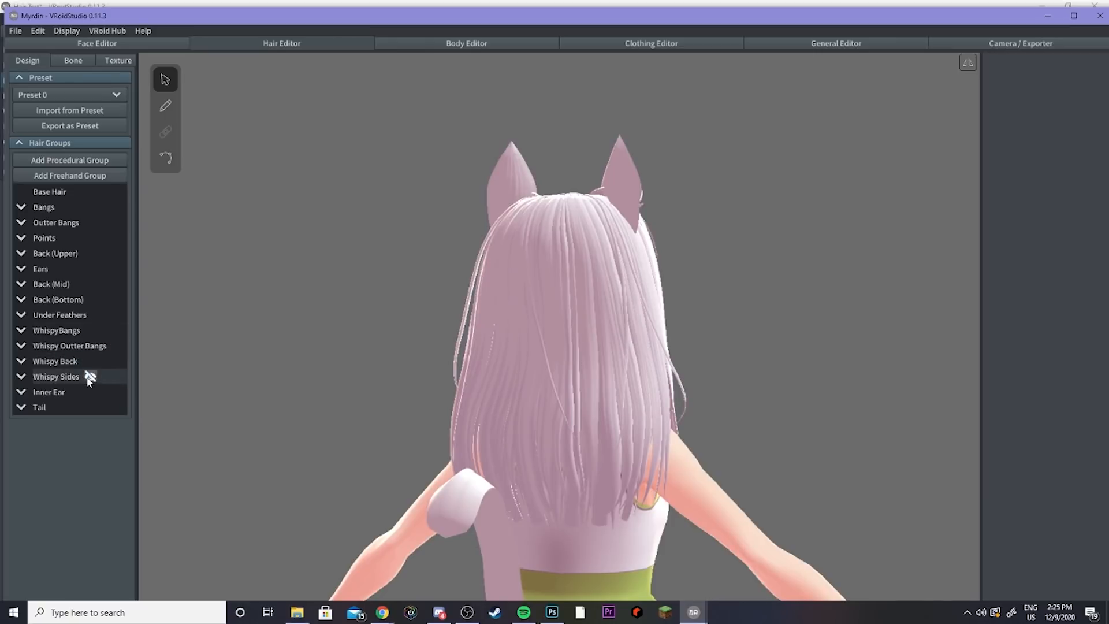
left_click(88, 379)
left_click(89, 378)
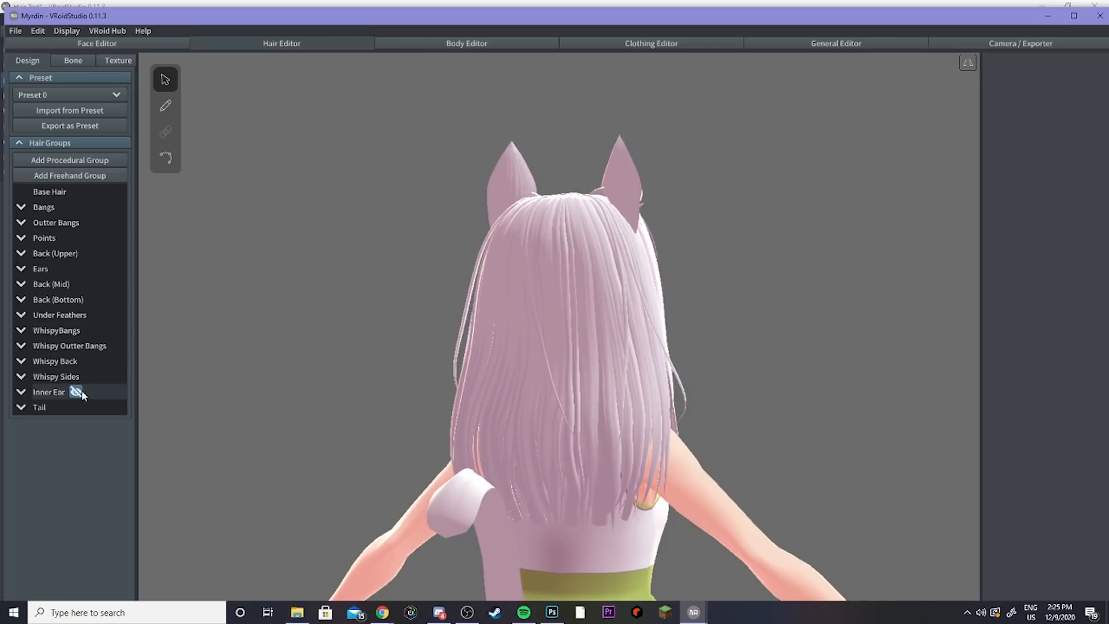
right_click_drag(251, 358, 315, 337)
scroll(504, 275, "up", 3)
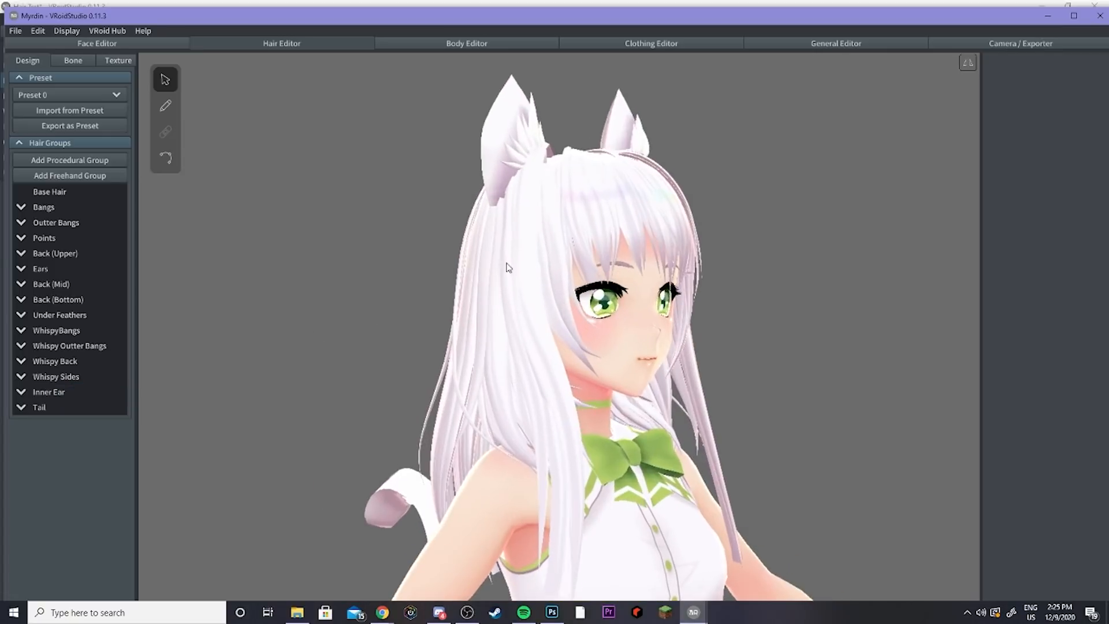
Step: Orbit to the front and toggle visibility of the Inner Ear and Ears groups to examine the cat ears
middle_click_drag(506, 264, 486, 316)
scroll(486, 316, "up", 4)
right_click_drag(486, 316, 444, 313)
scroll(422, 319, "up", 3)
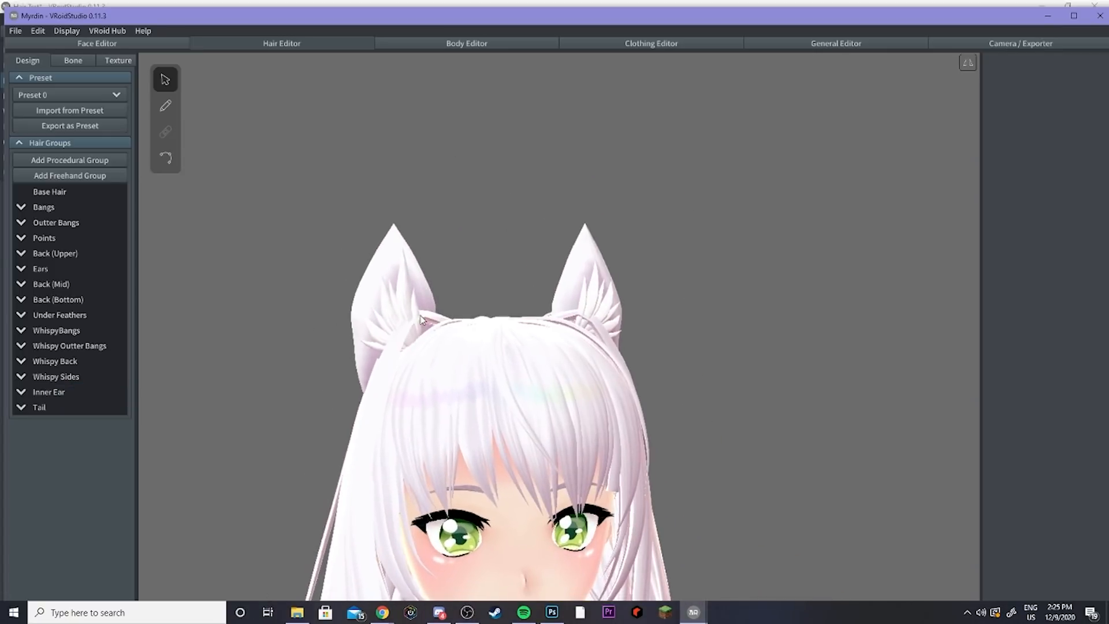
left_click(75, 393)
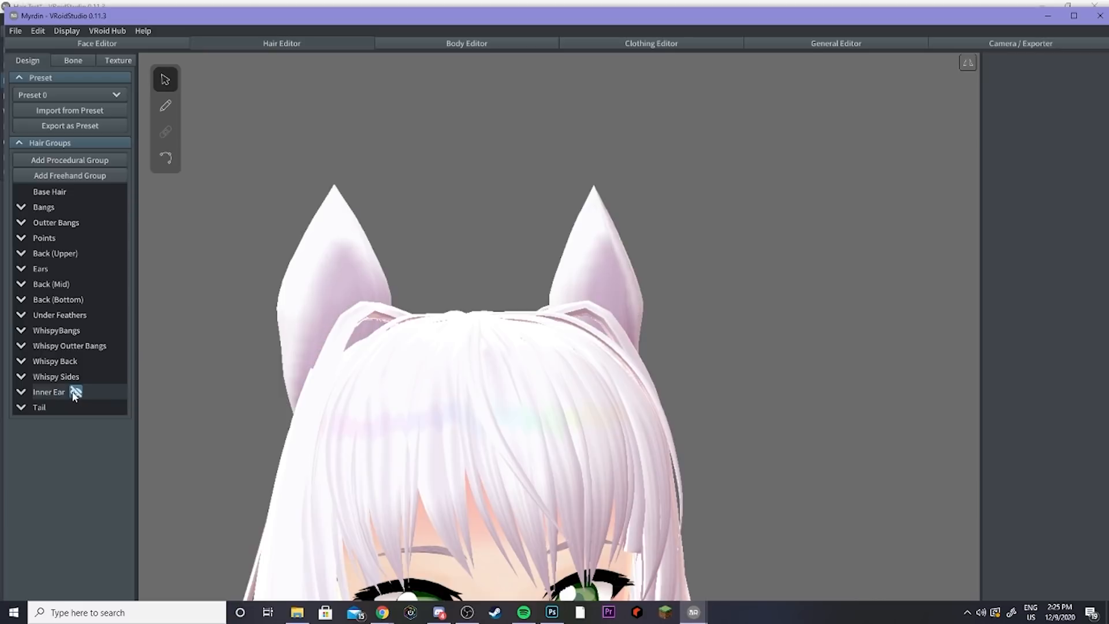
left_click(73, 394)
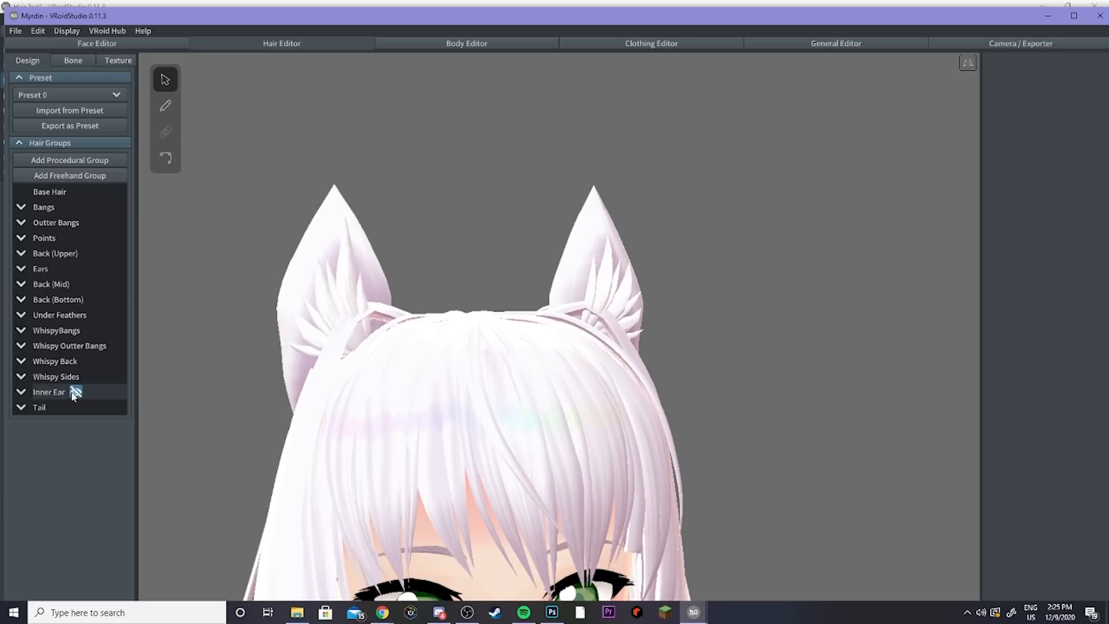
left_click(59, 269)
left_click(59, 270)
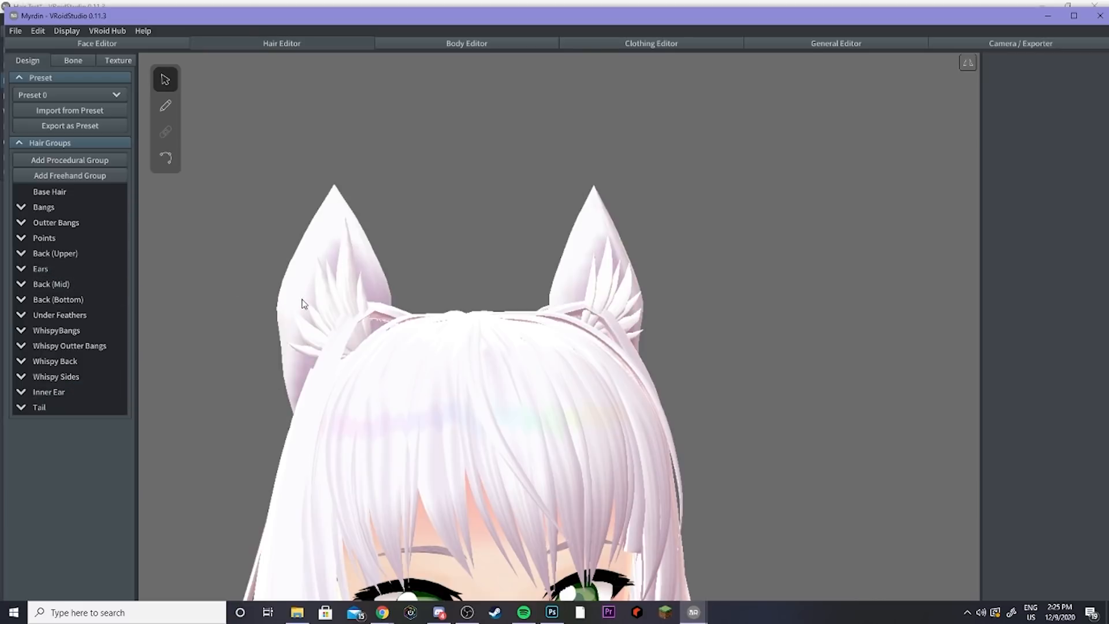
right_click_drag(347, 267, 332, 273)
scroll(367, 312, "up", 6)
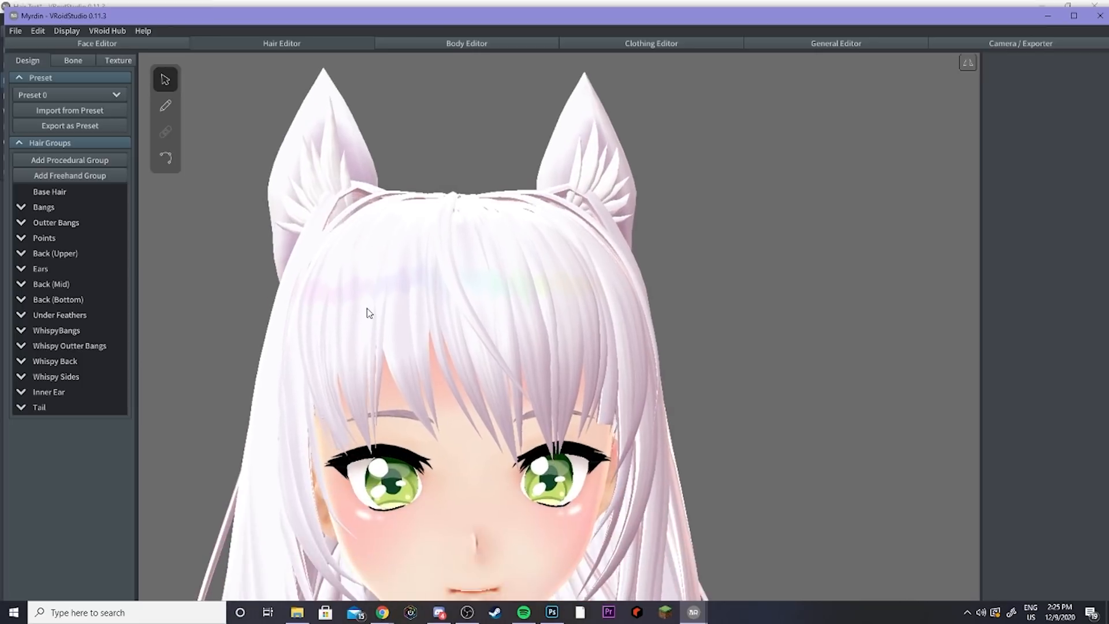
middle_click_drag(374, 324, 385, 325)
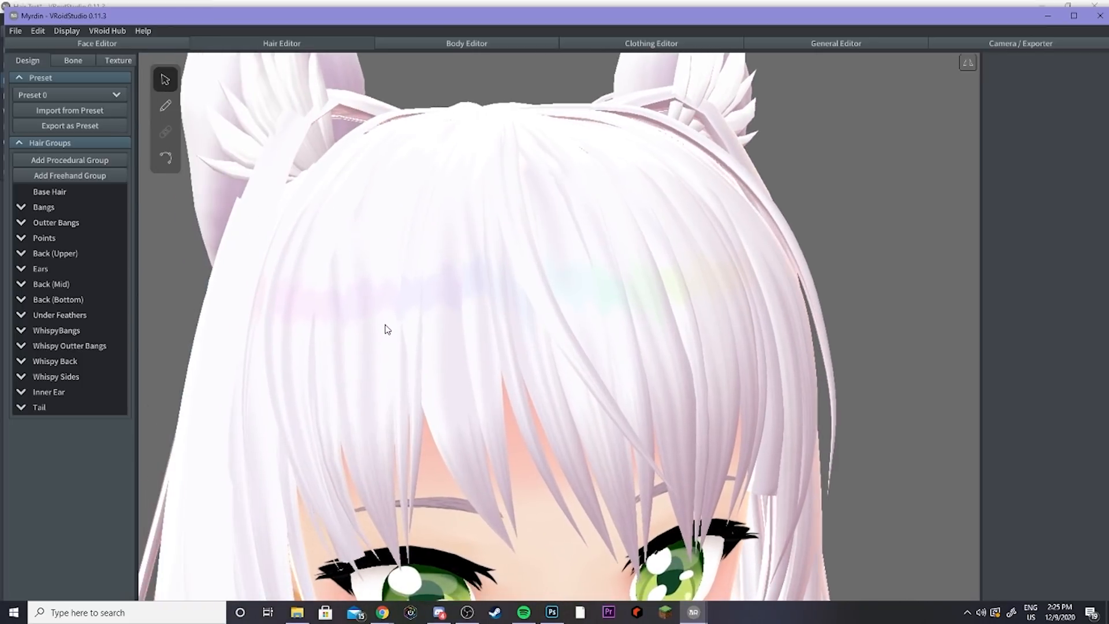
Step: Open the hair textures and expand the hair materials to inspect their layers, such as Ear Shadow and Dark Blue
left_click(113, 62)
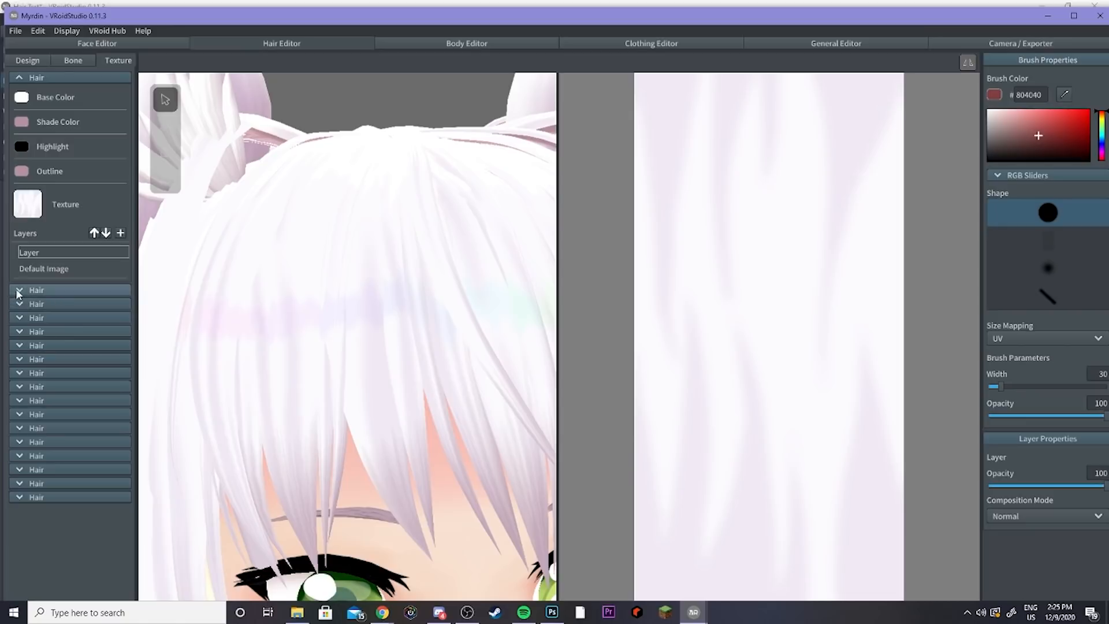
left_click(16, 289)
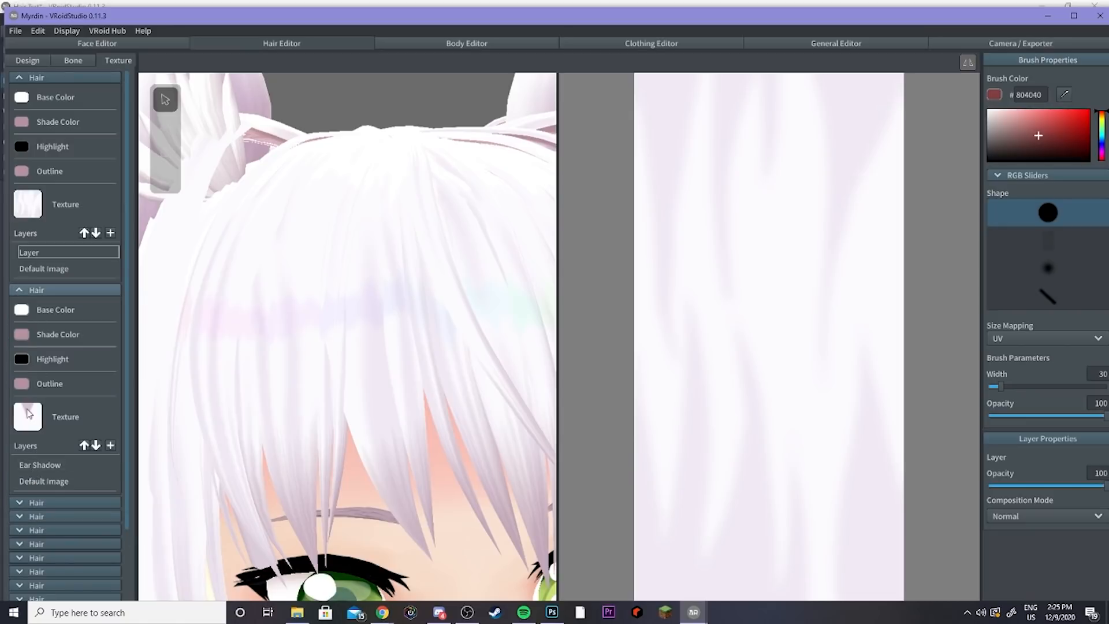
left_click(19, 289)
left_click(20, 359)
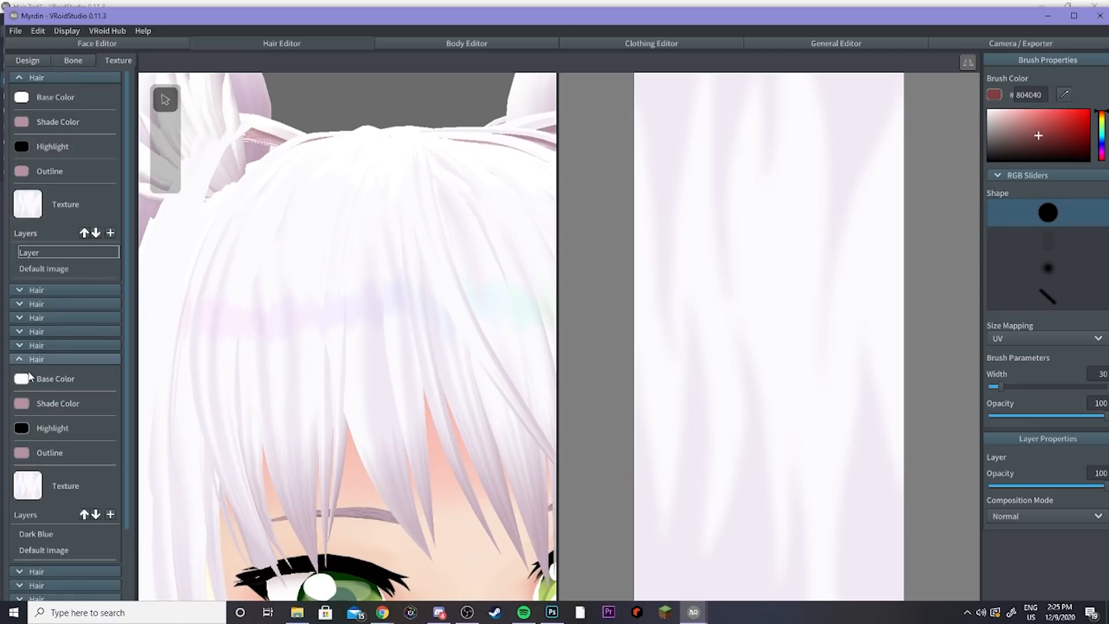
left_click(36, 534)
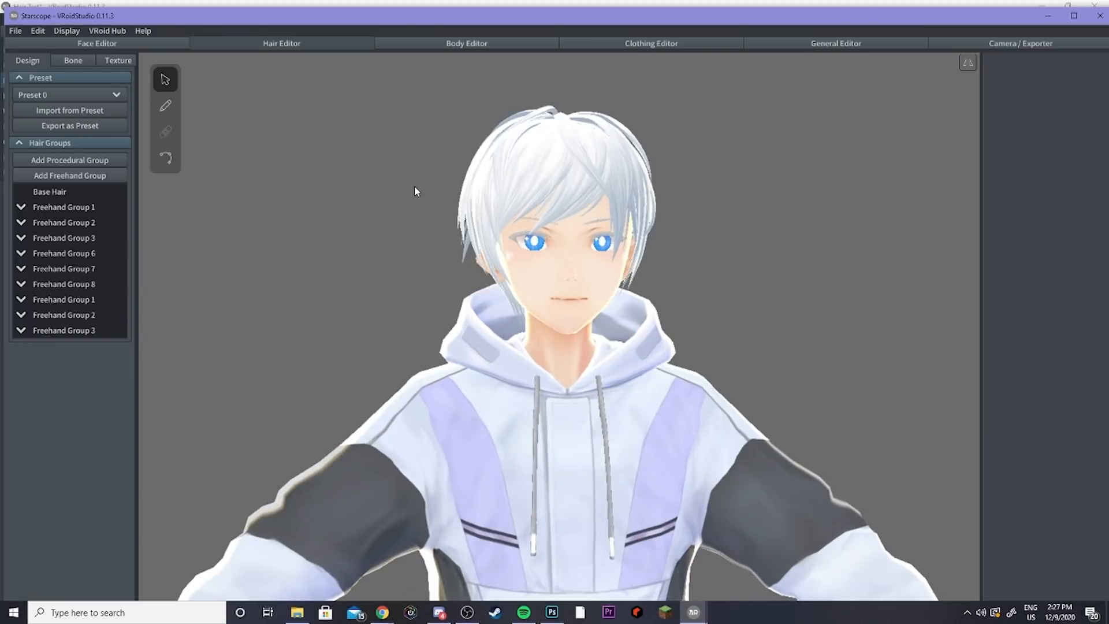
scroll(471, 257, "up", 4)
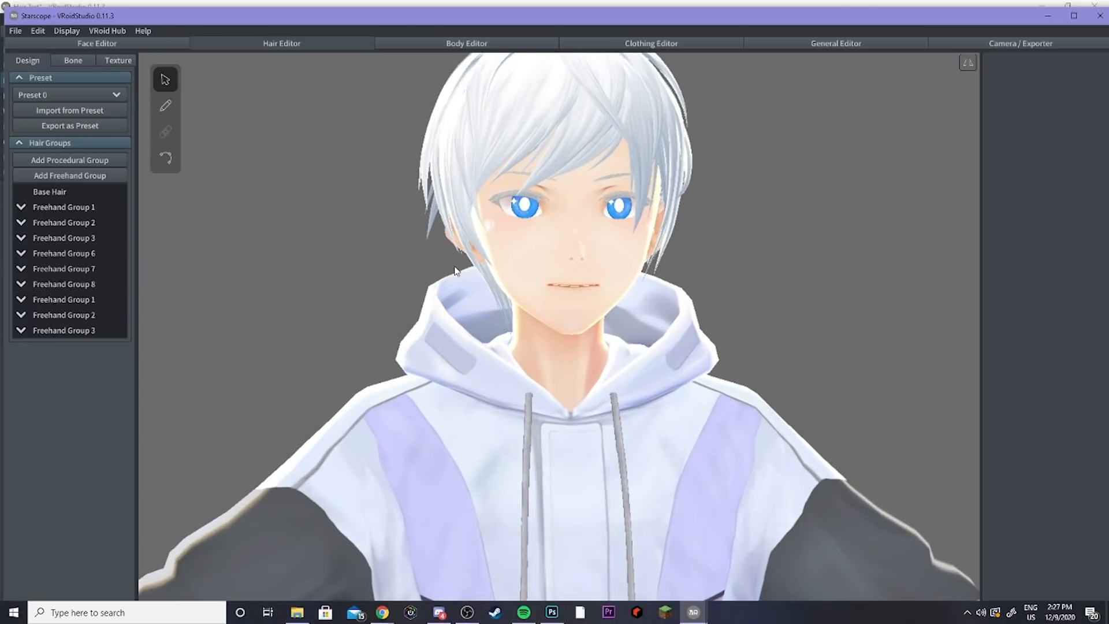
Step: On the Starscope model, toggle visibility of Freehand Group 1 and Freehand Group 2 to examine the front hair
scroll(455, 273, "down", 2)
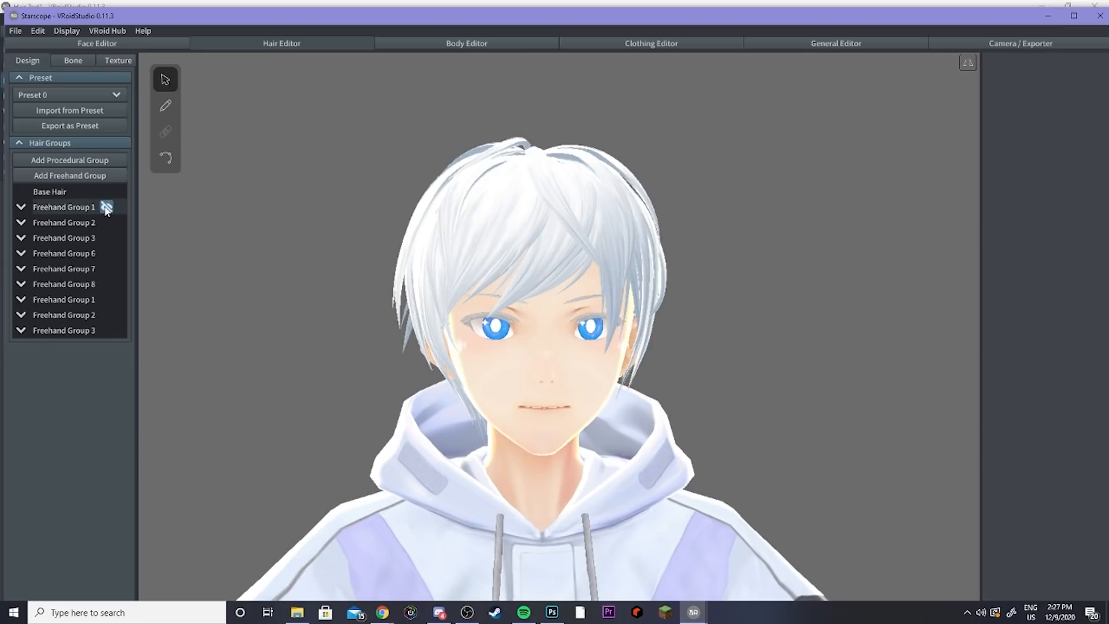
left_click(107, 207)
left_click(107, 207)
left_click(106, 223)
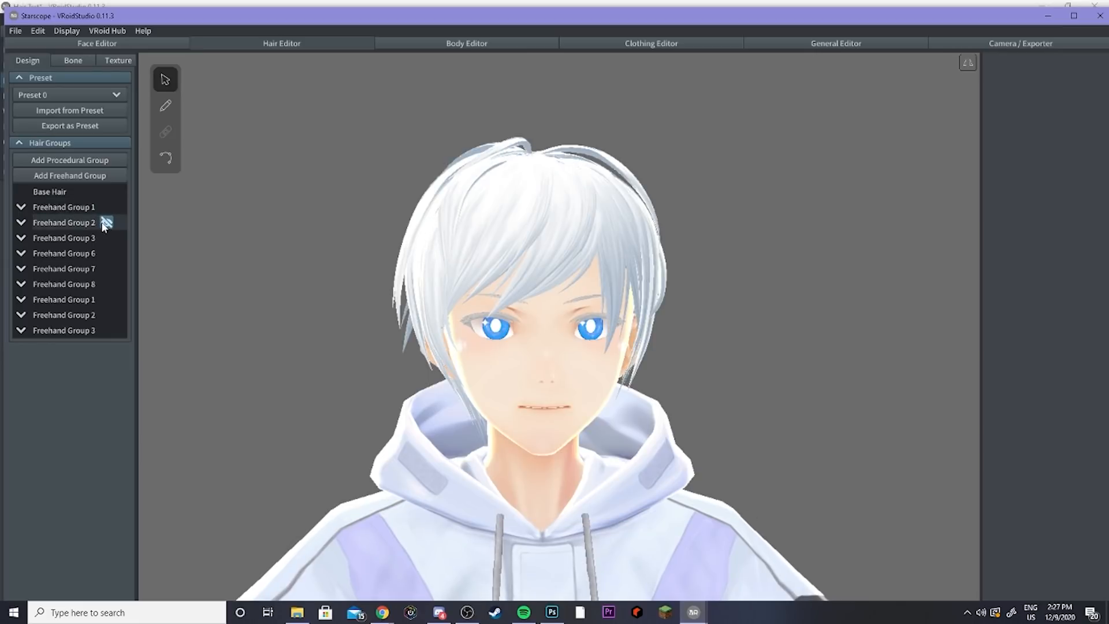
left_click(107, 223)
left_click(106, 223)
left_click(107, 223)
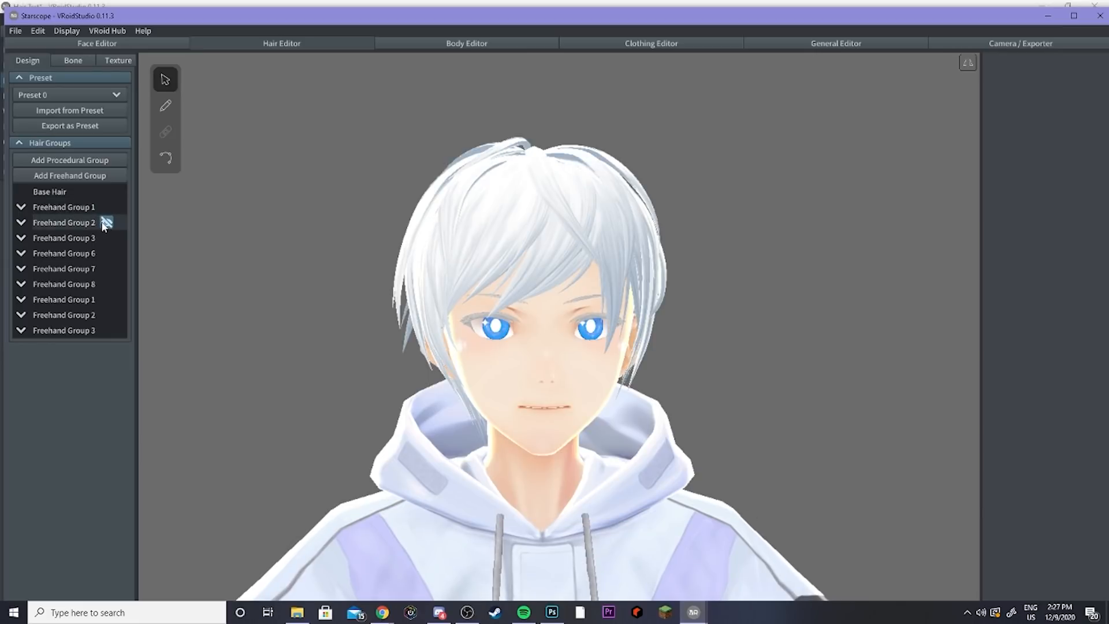
Step: Toggle visibility of Freehand Group 6 and Freehand Group 8 and orbit to the back of the head
right_click_drag(415, 237, 454, 248)
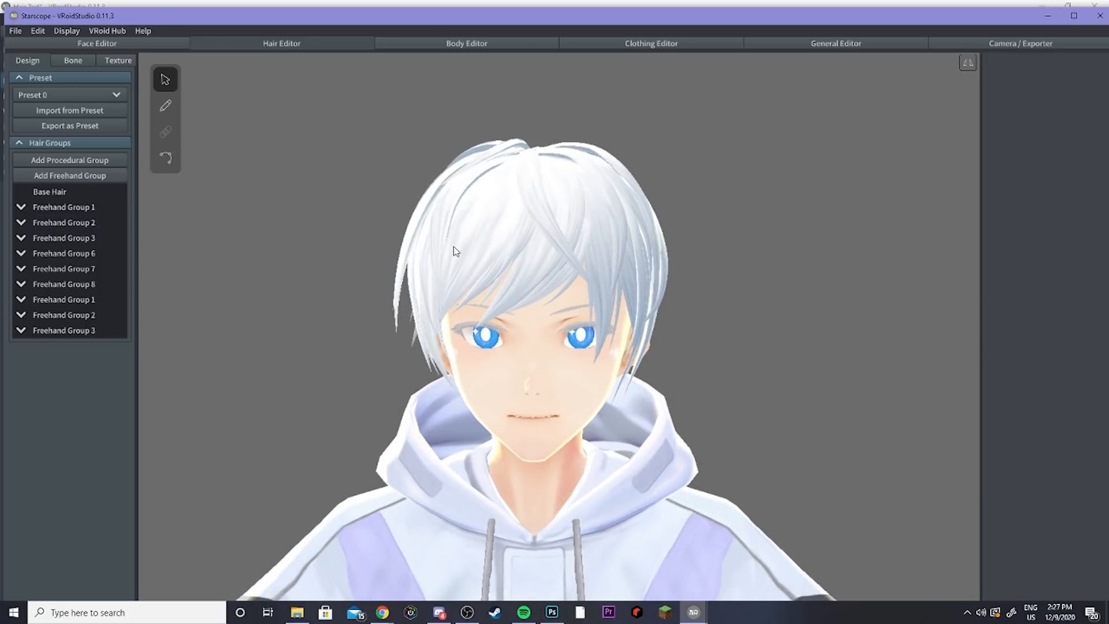
left_click(106, 252)
right_click_drag(212, 254, 226, 254)
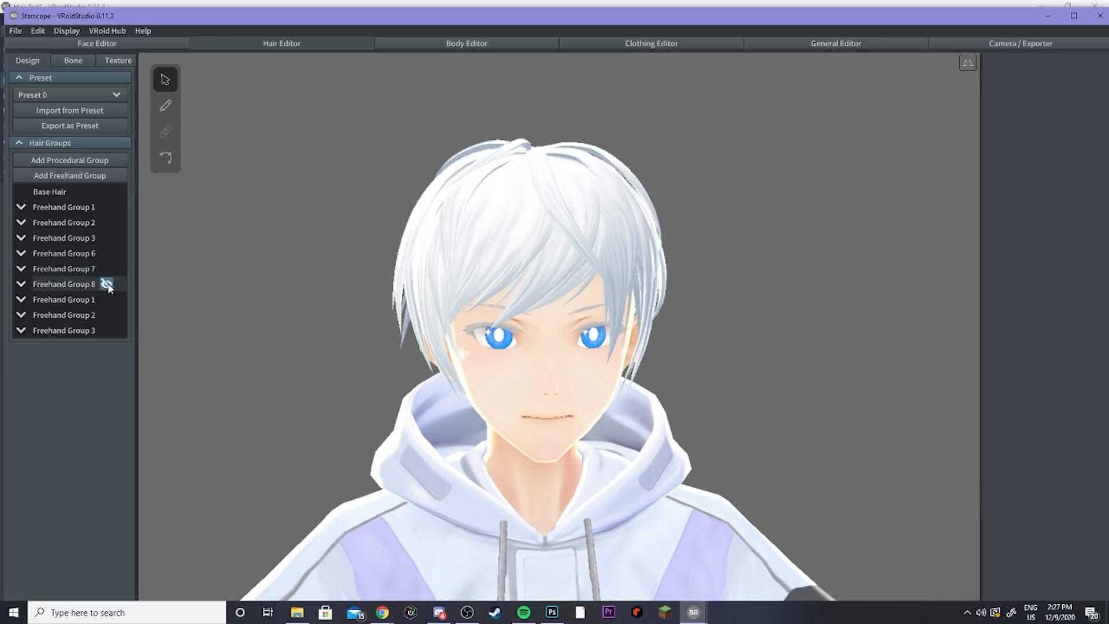
right_click_drag(360, 310, 508, 306)
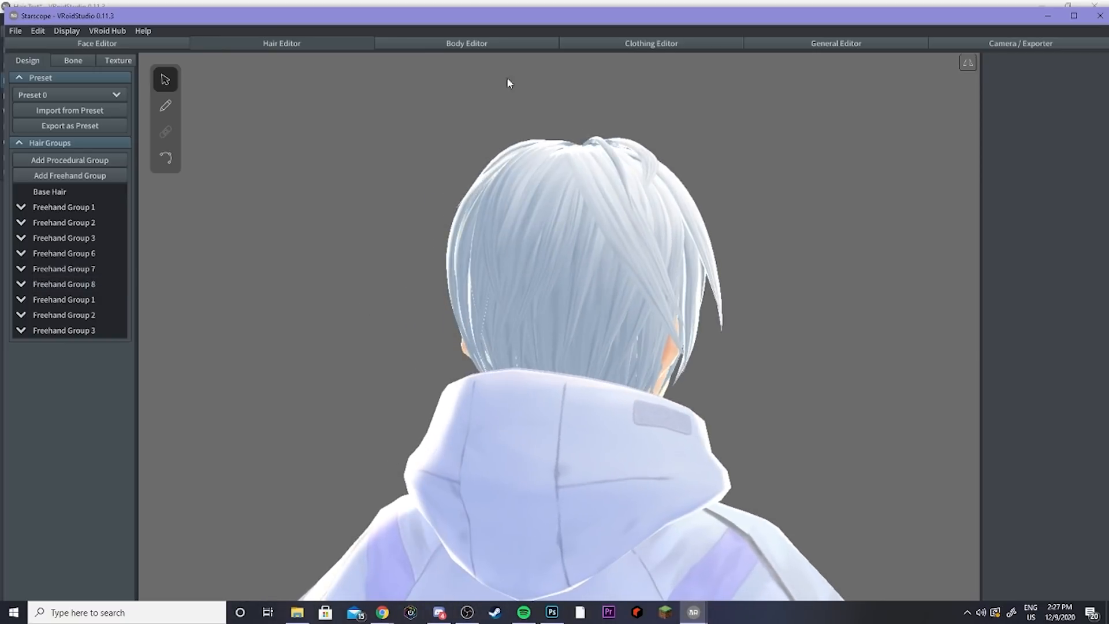
Step: Switch to the Clothing Editor to view the outfit behind the hair
left_click(614, 42)
scroll(587, 394, "up", 3)
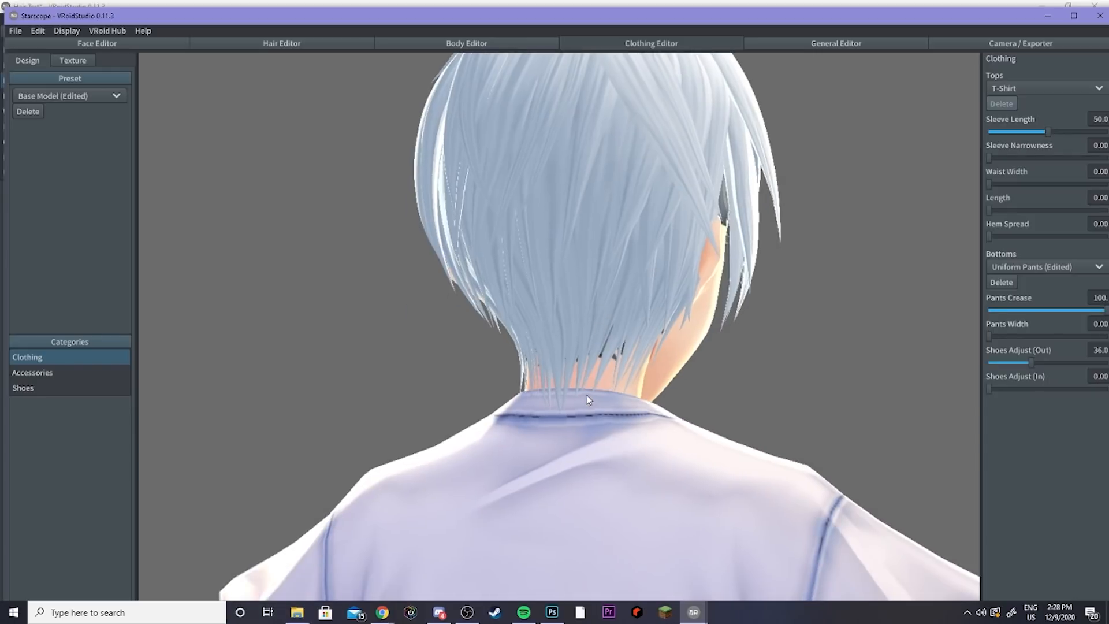
Step: Orbit around the back of the Starscope model's head to examine how the hair sits over the collar
right_click_drag(587, 394, 606, 394)
scroll(613, 396, "up", 2)
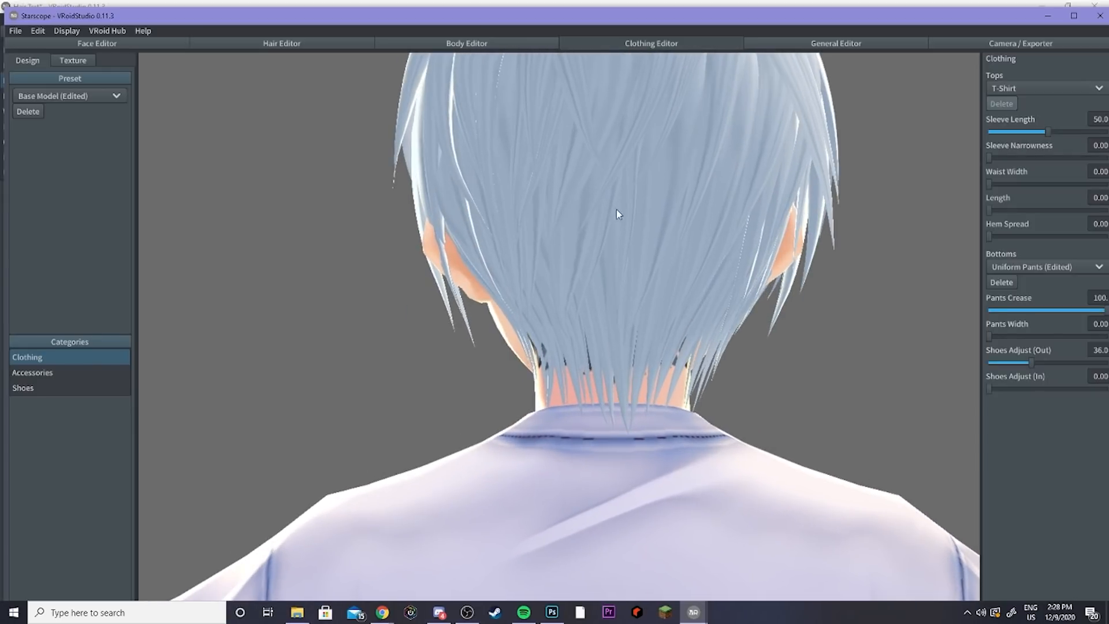
right_click_drag(607, 168, 420, 138)
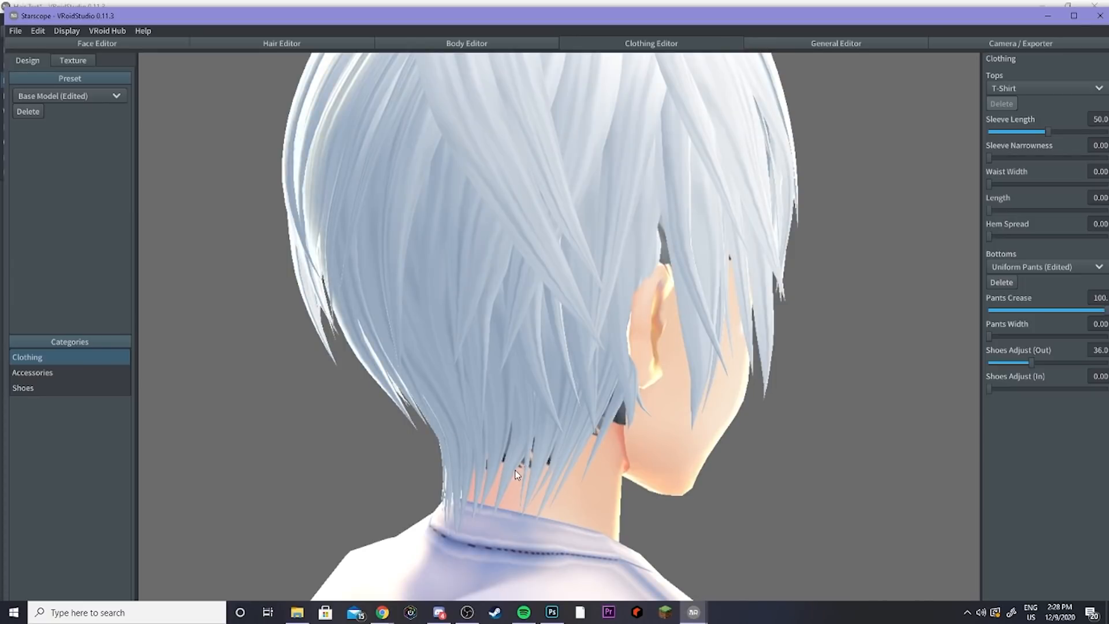
right_click_drag(454, 476, 573, 458)
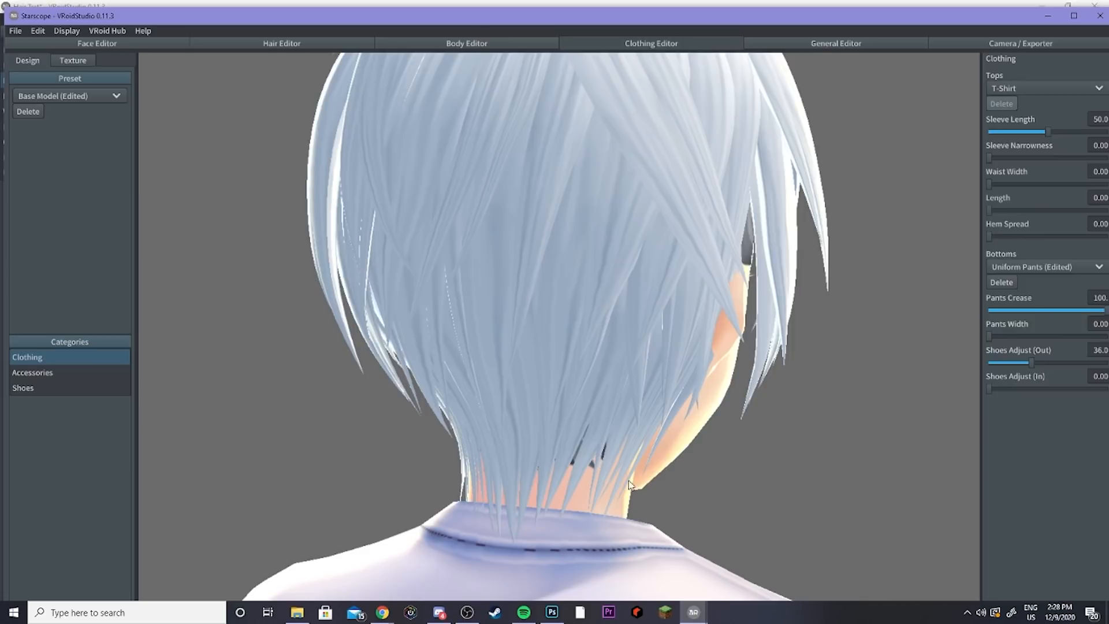
right_click_drag(630, 484, 576, 389)
Step: In the Hair Editor, toggle visibility of Freehand Group 8 and Freehand Group 7 to inspect the back hair layers
left_click(281, 43)
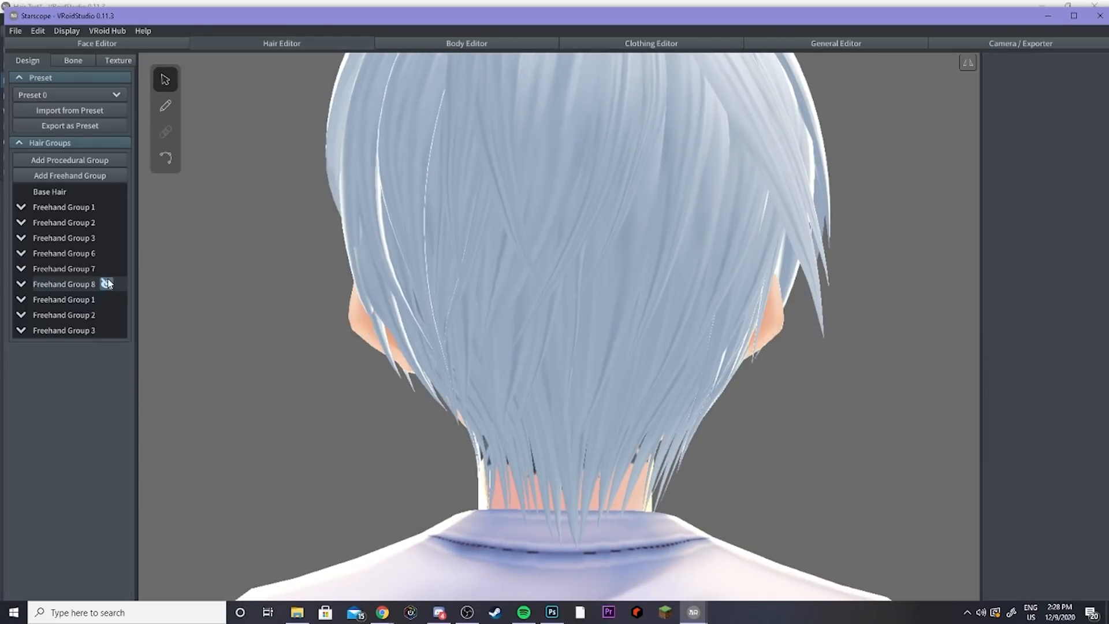
left_click(106, 283)
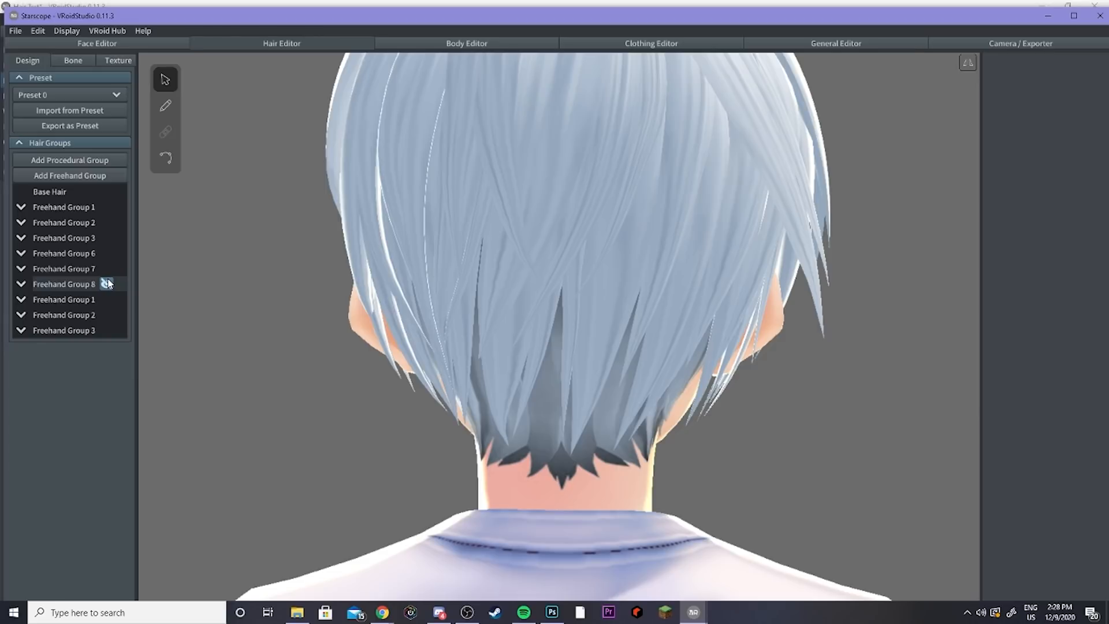
left_click(107, 283)
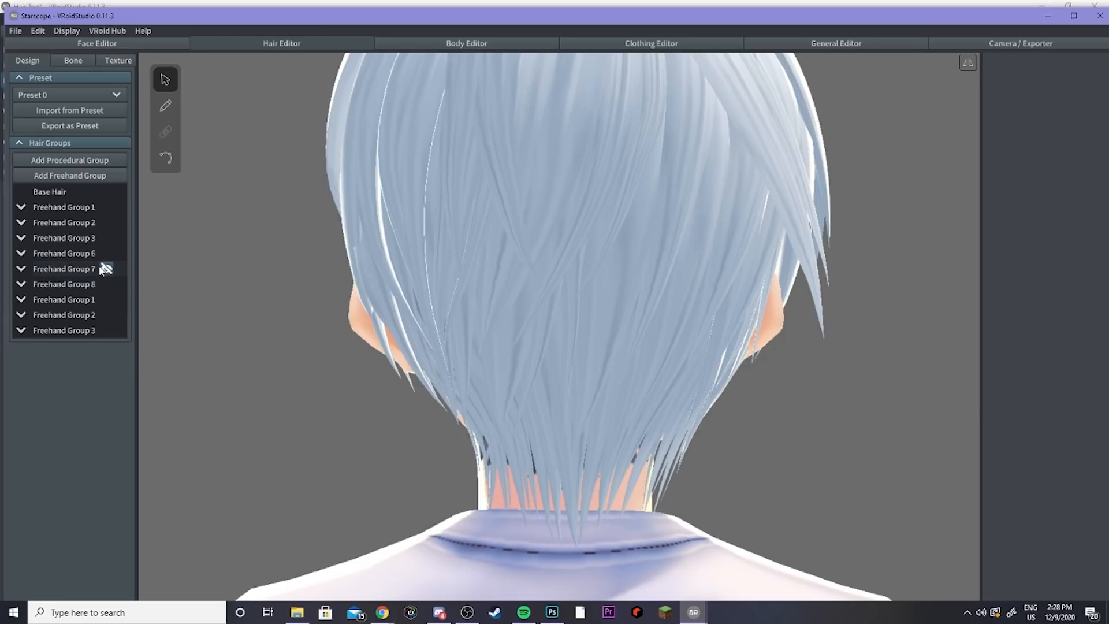
left_click(104, 268)
left_click(106, 268)
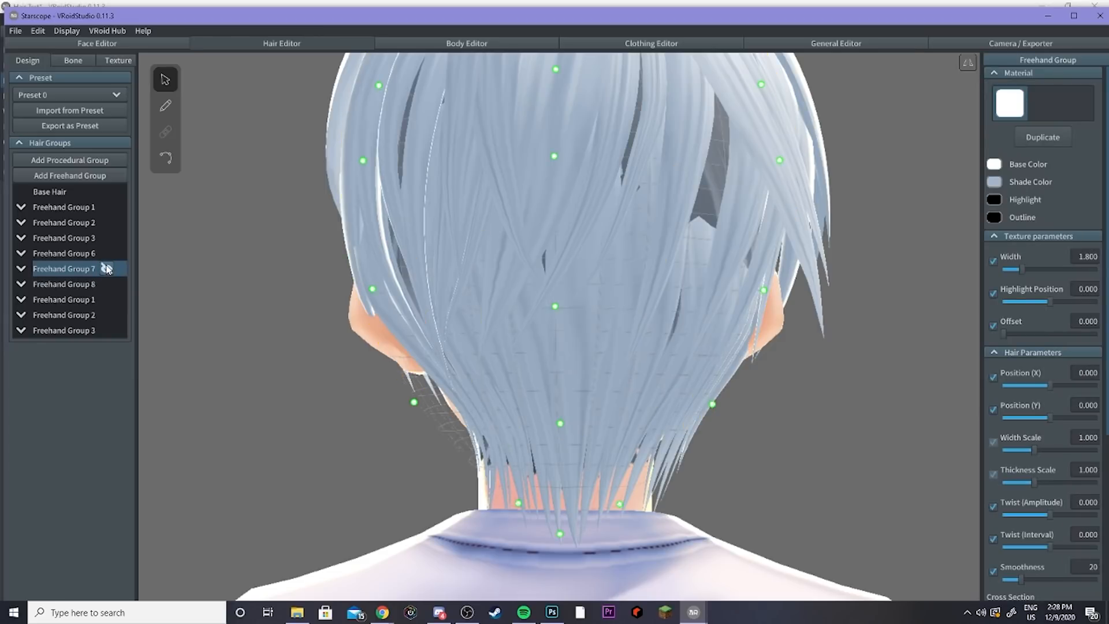
left_click(106, 268)
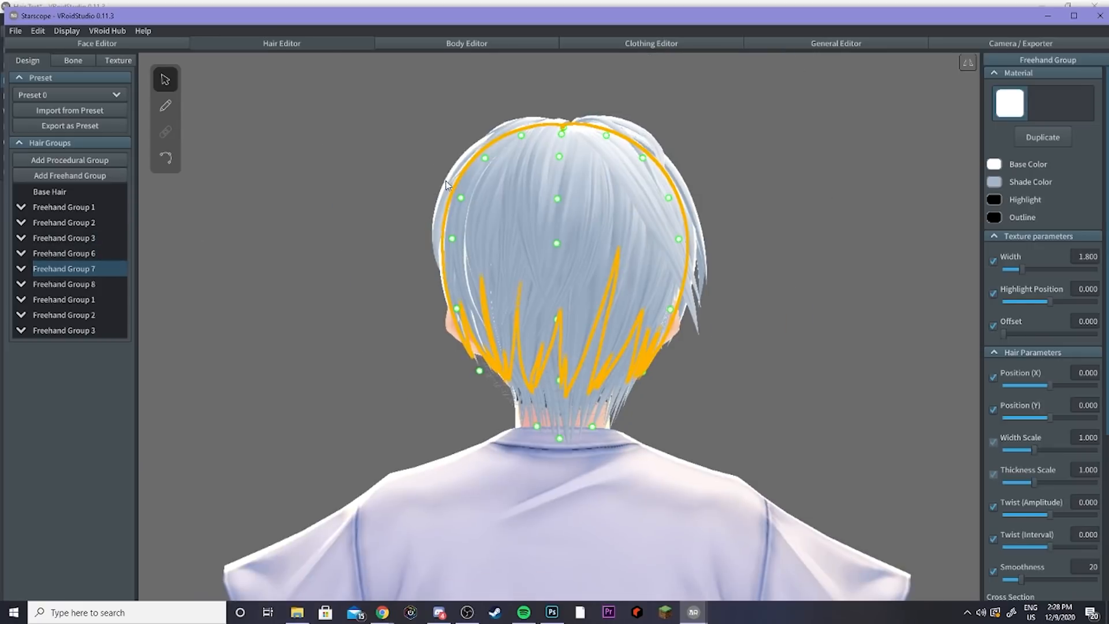
Step: Examine the WaifuKing model's hair groups in the Hair Editor, orbiting around the head from several angles
scroll(284, 235, "down", 5)
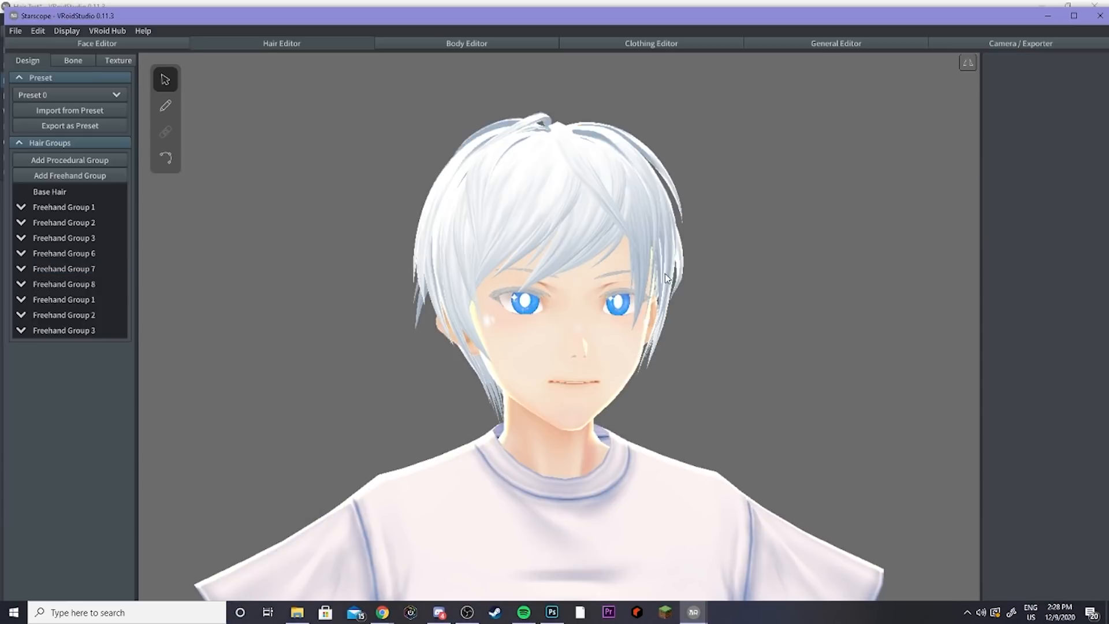
mouse_move(701, 284)
right_mouse_down()
mouse_move(715, 287)
mouse_move(694, 283)
right_mouse_up()
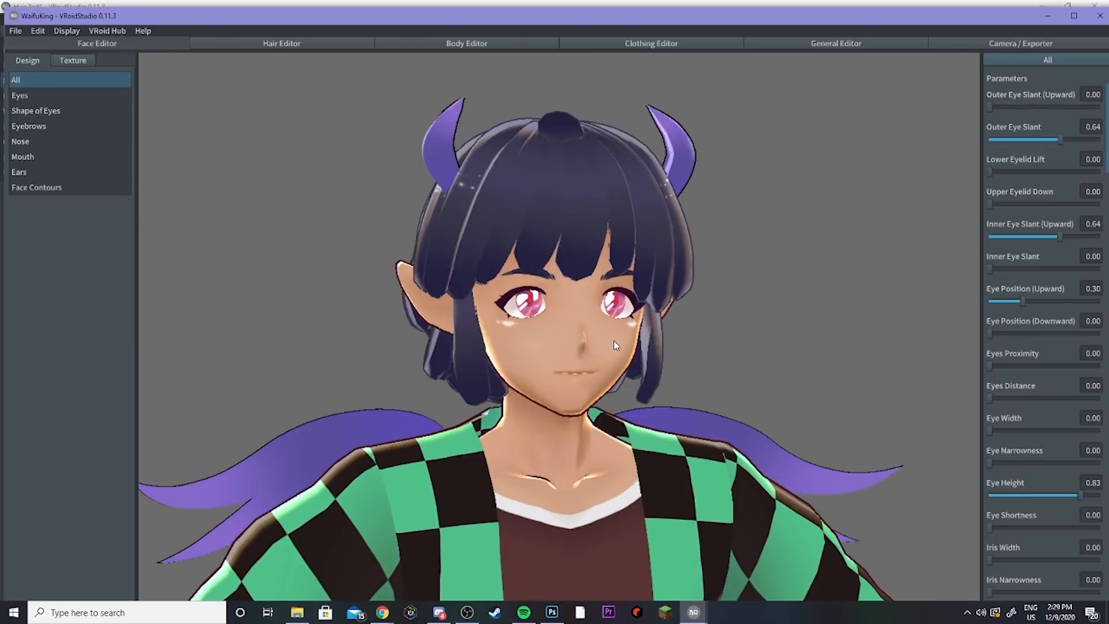
right_click_drag(595, 327, 636, 321)
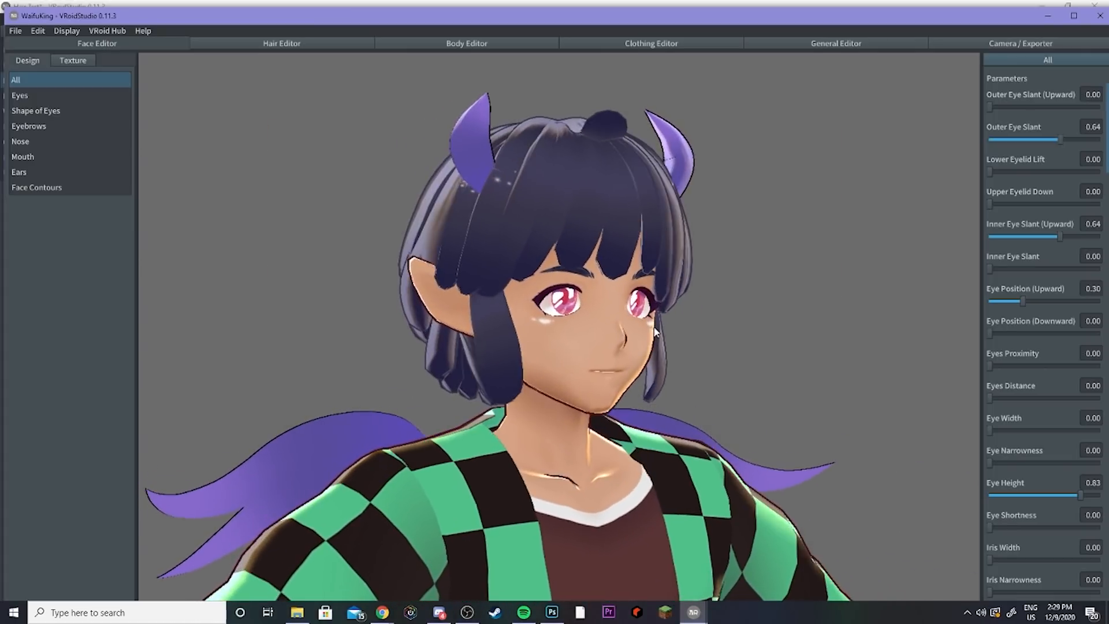
left_click(208, 41)
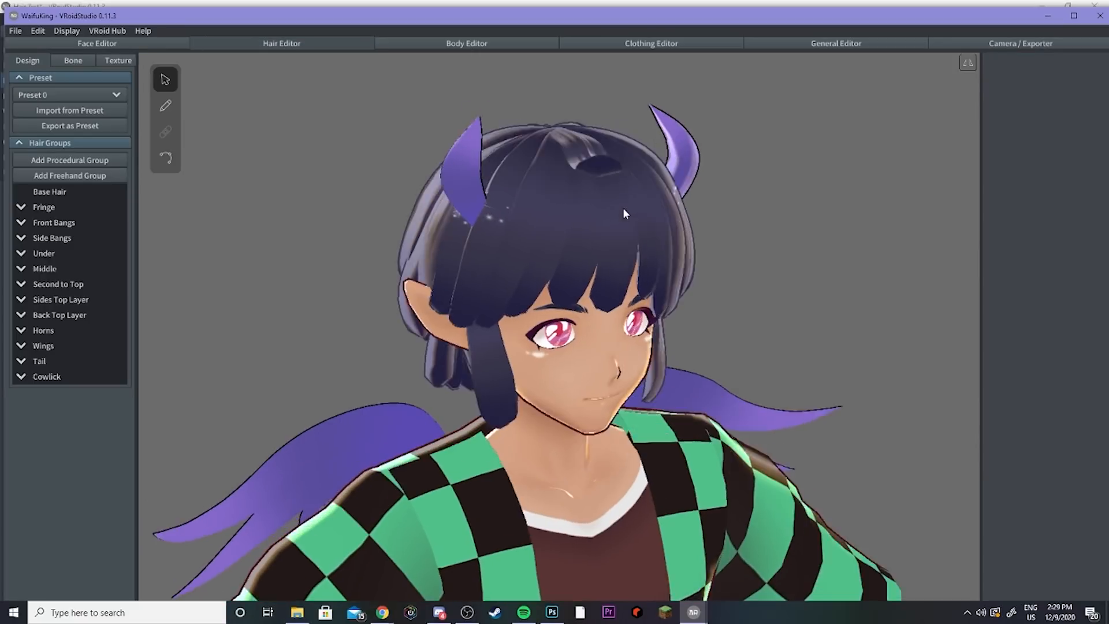
right_click_drag(623, 209, 537, 210)
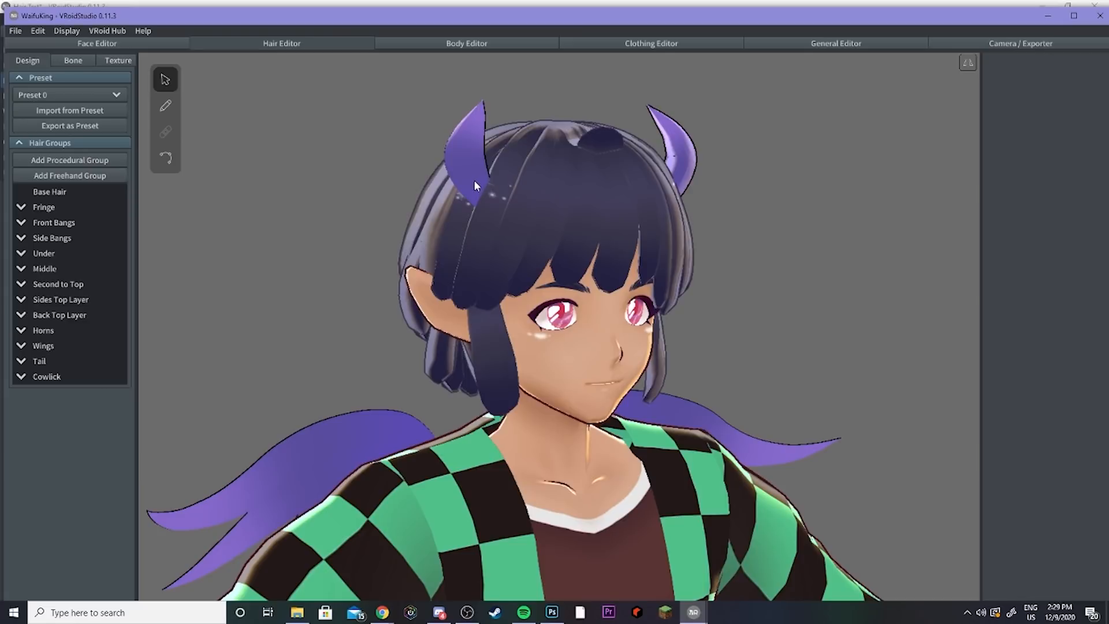
right_click_drag(472, 119, 576, 213)
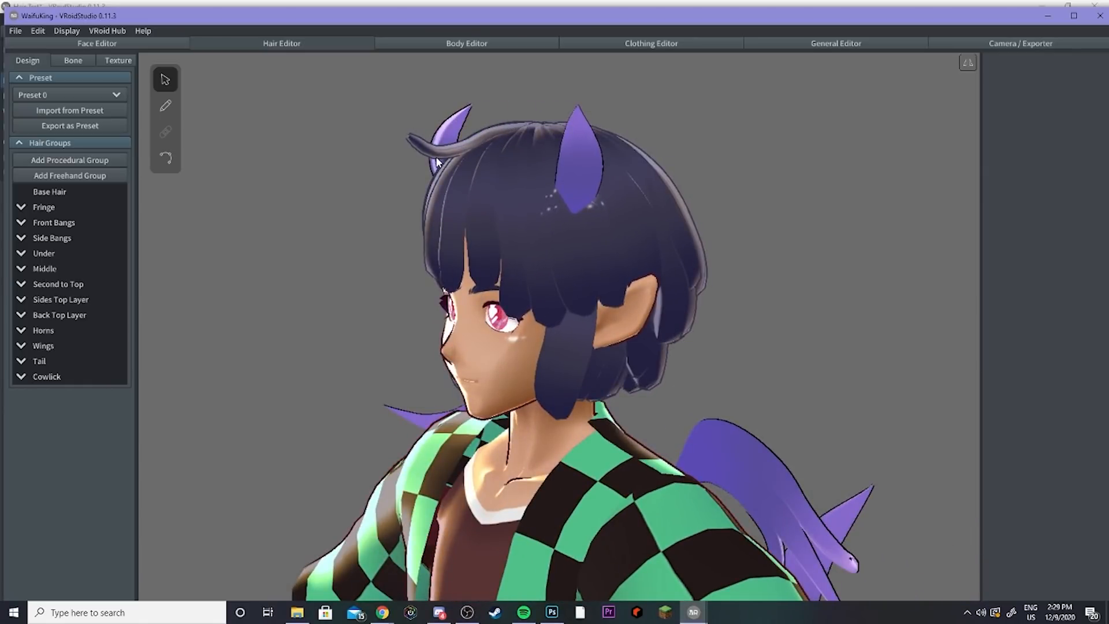
right_click_drag(450, 169, 486, 165)
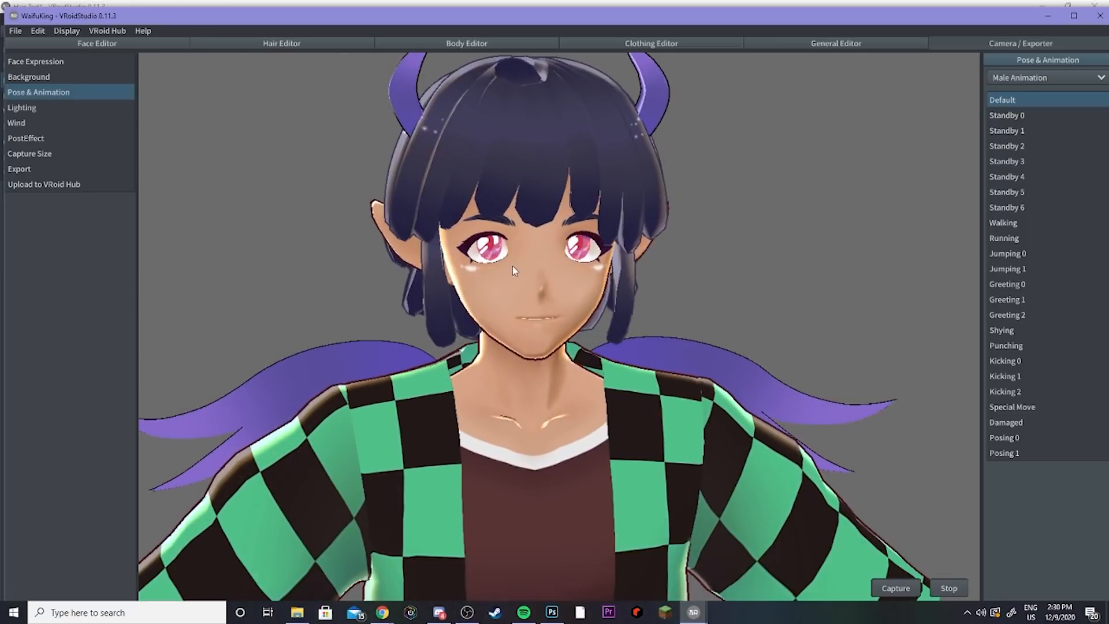
Step: Preview the Walking and Running animations on the WaifuKing model, then return to the Hair Test window
right_click_drag(514, 270, 679, 286)
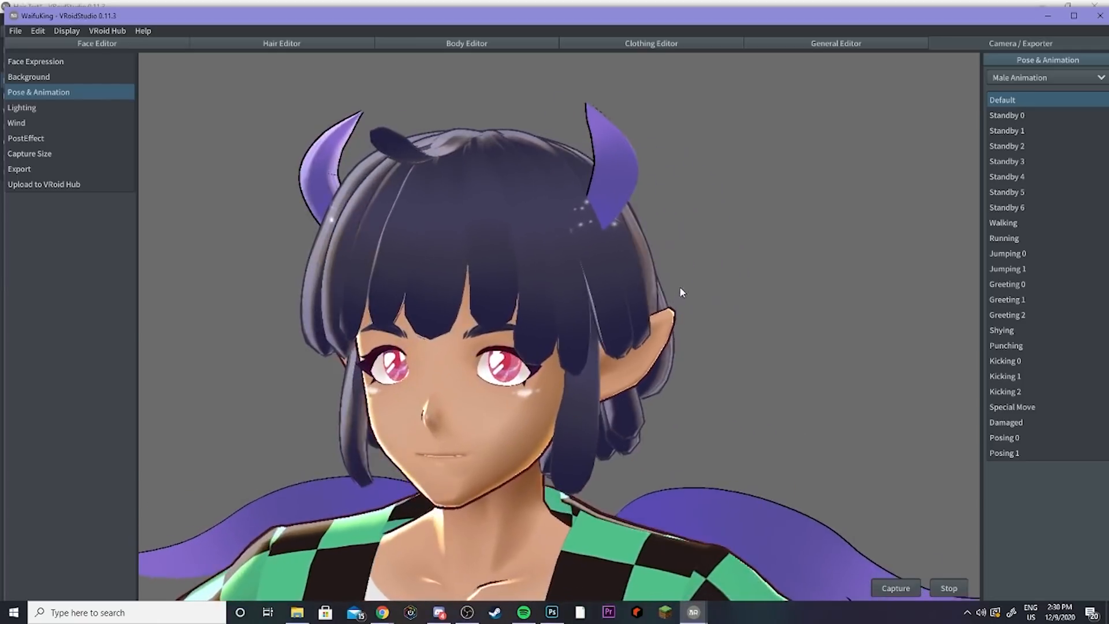
left_click(1006, 226)
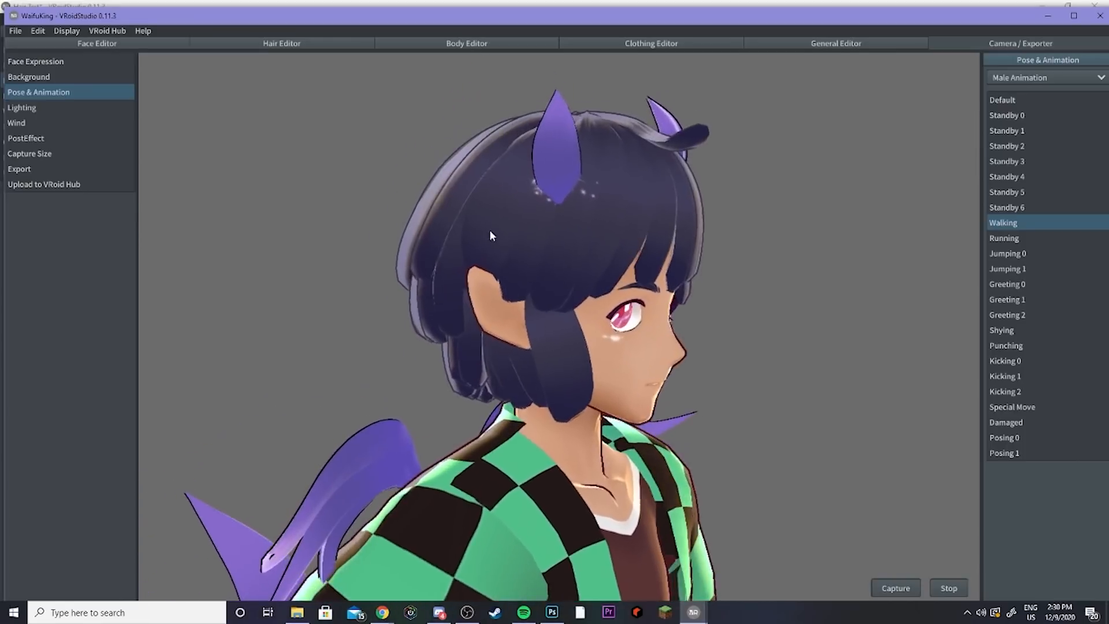
left_click(997, 238)
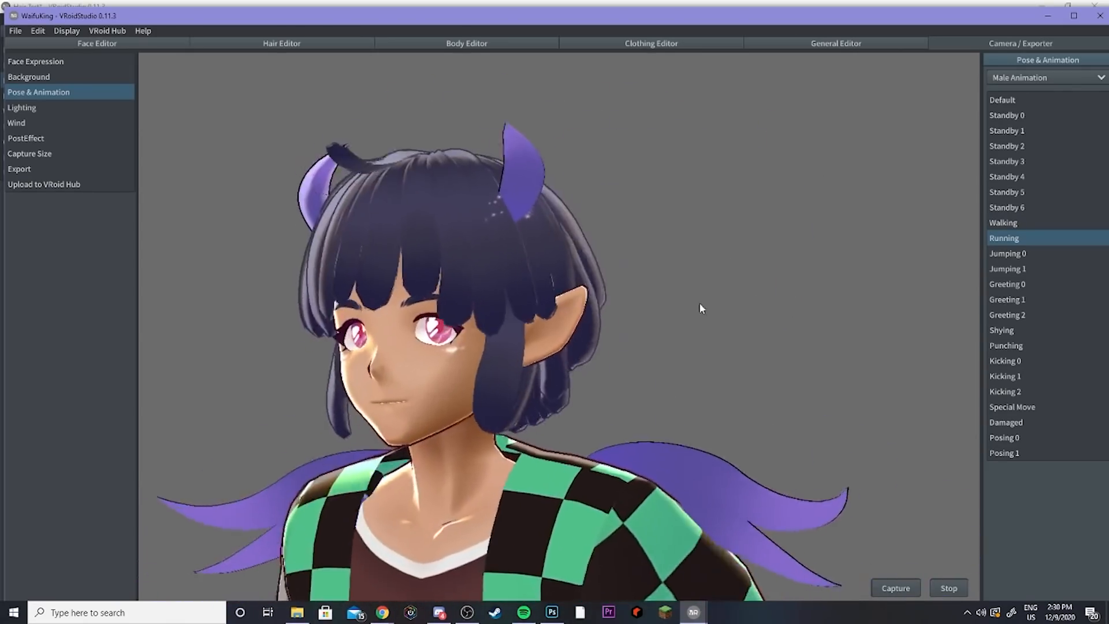
key("alt+Tab")
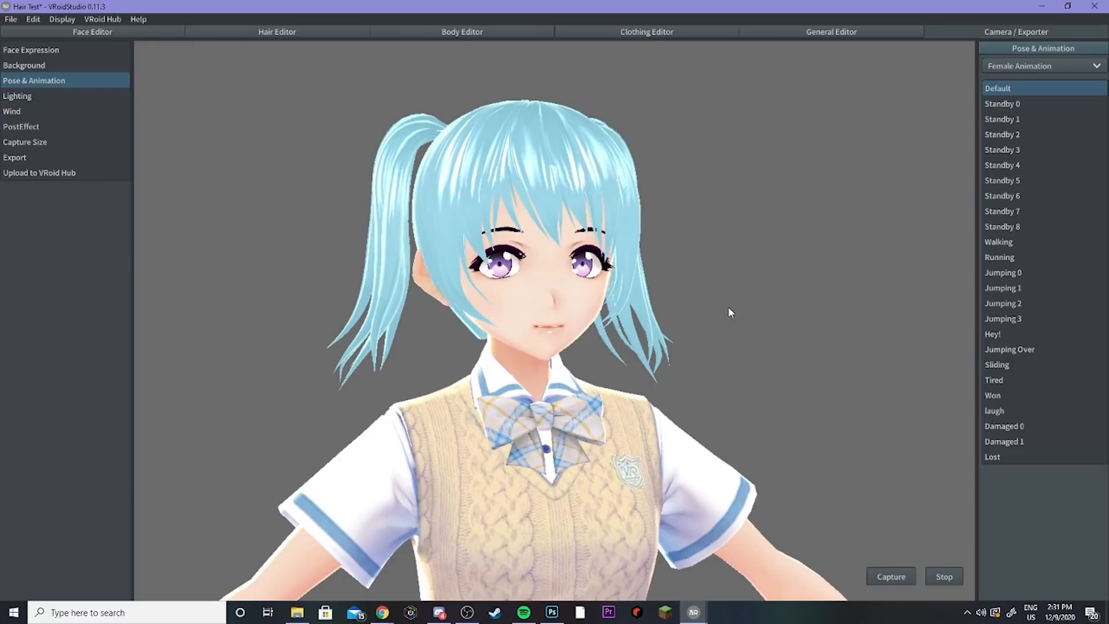